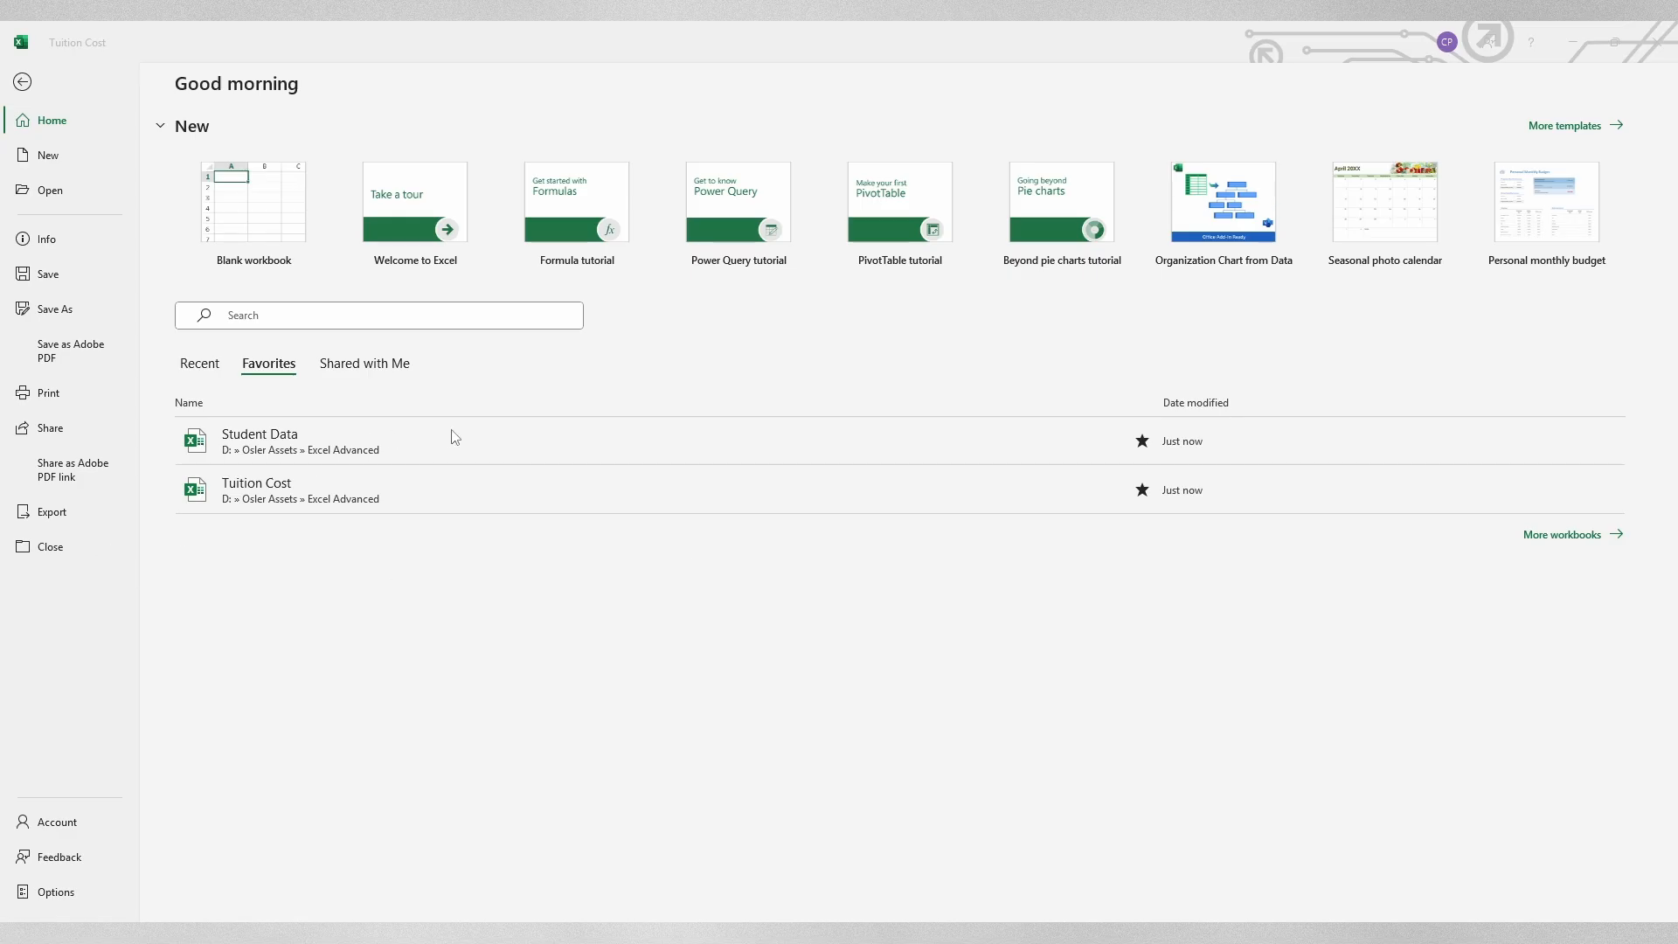
Step: Open the Student Data workbook and search for Power Pivot to go to its window
click(429, 448)
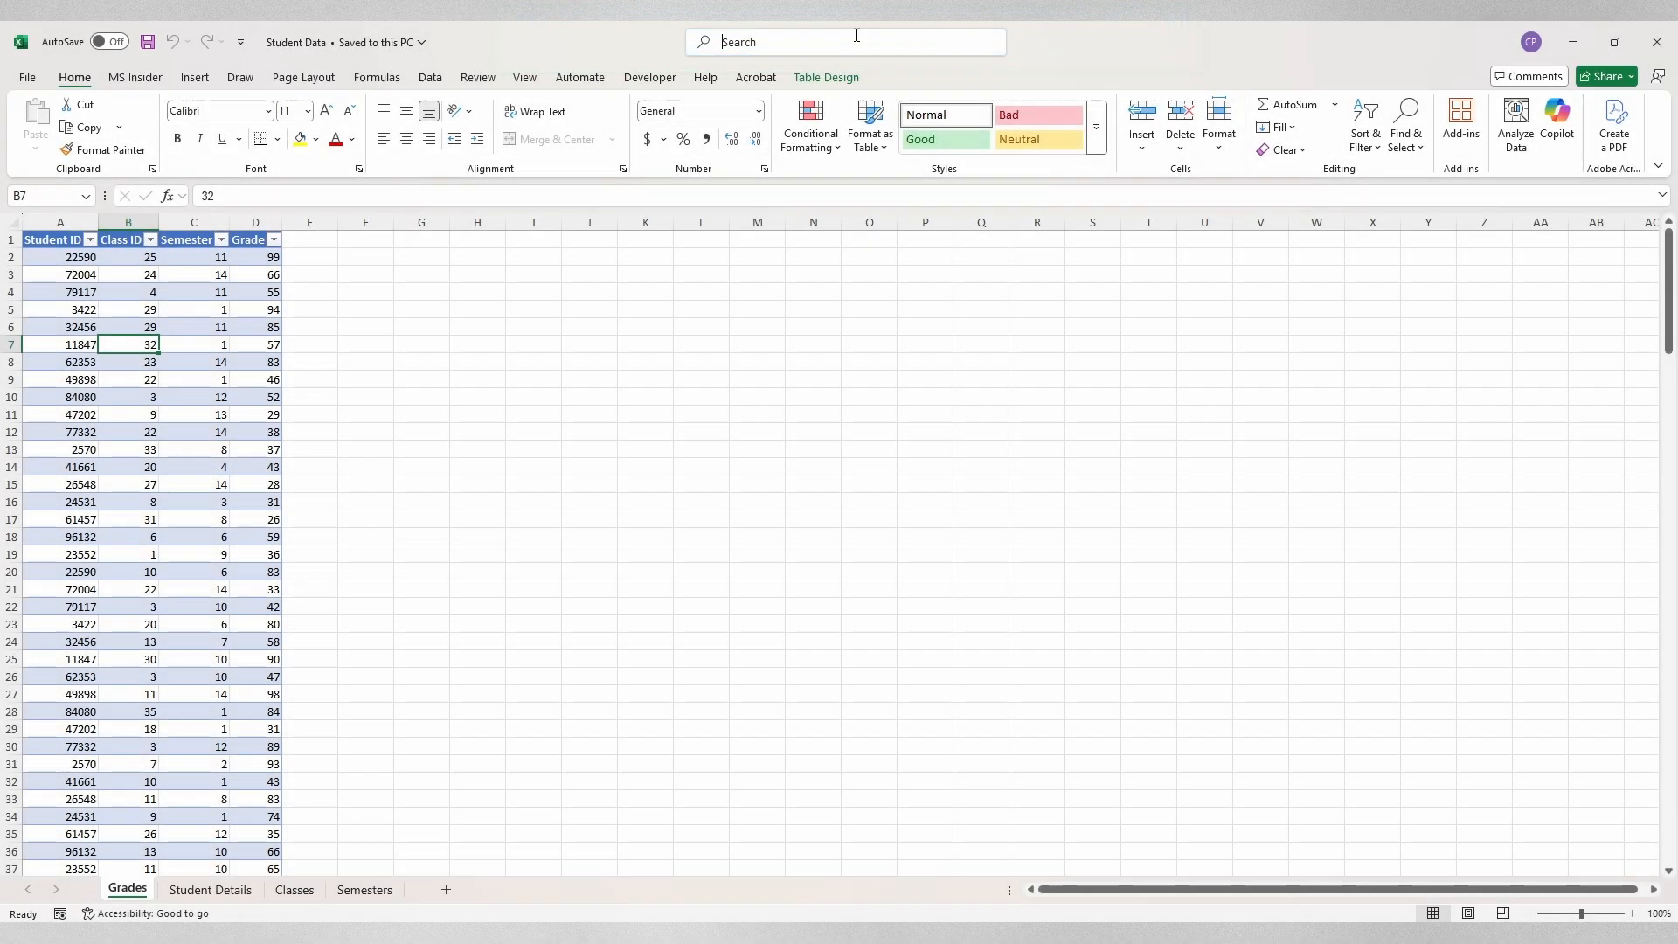
click(854, 40)
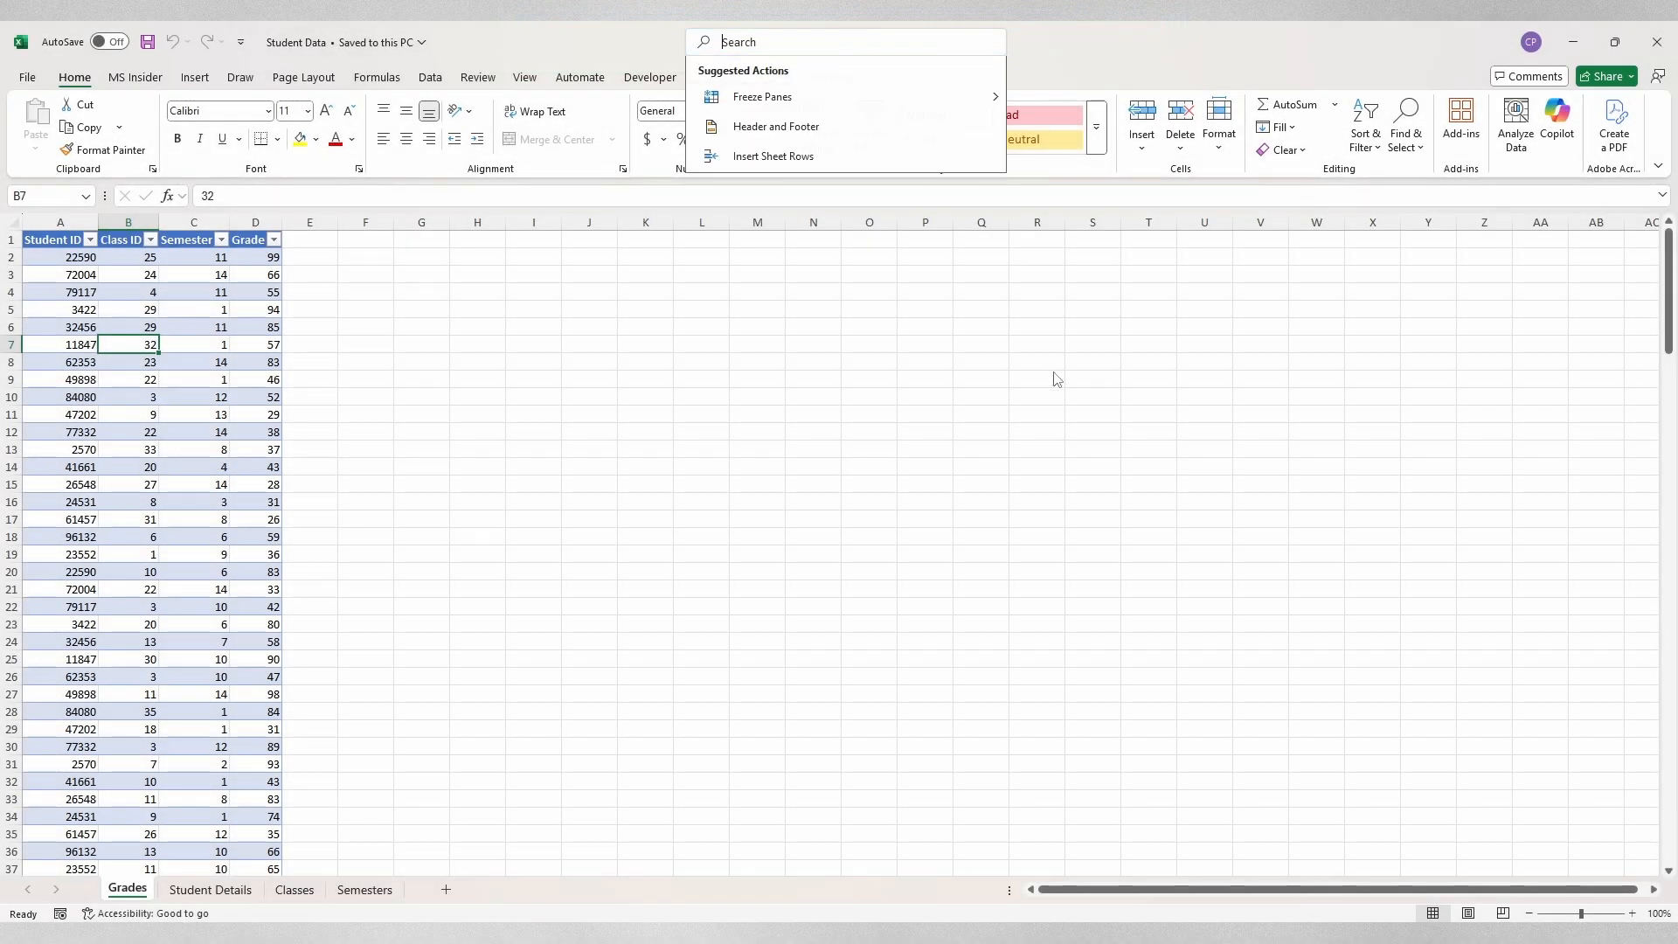
text(Power Pi)
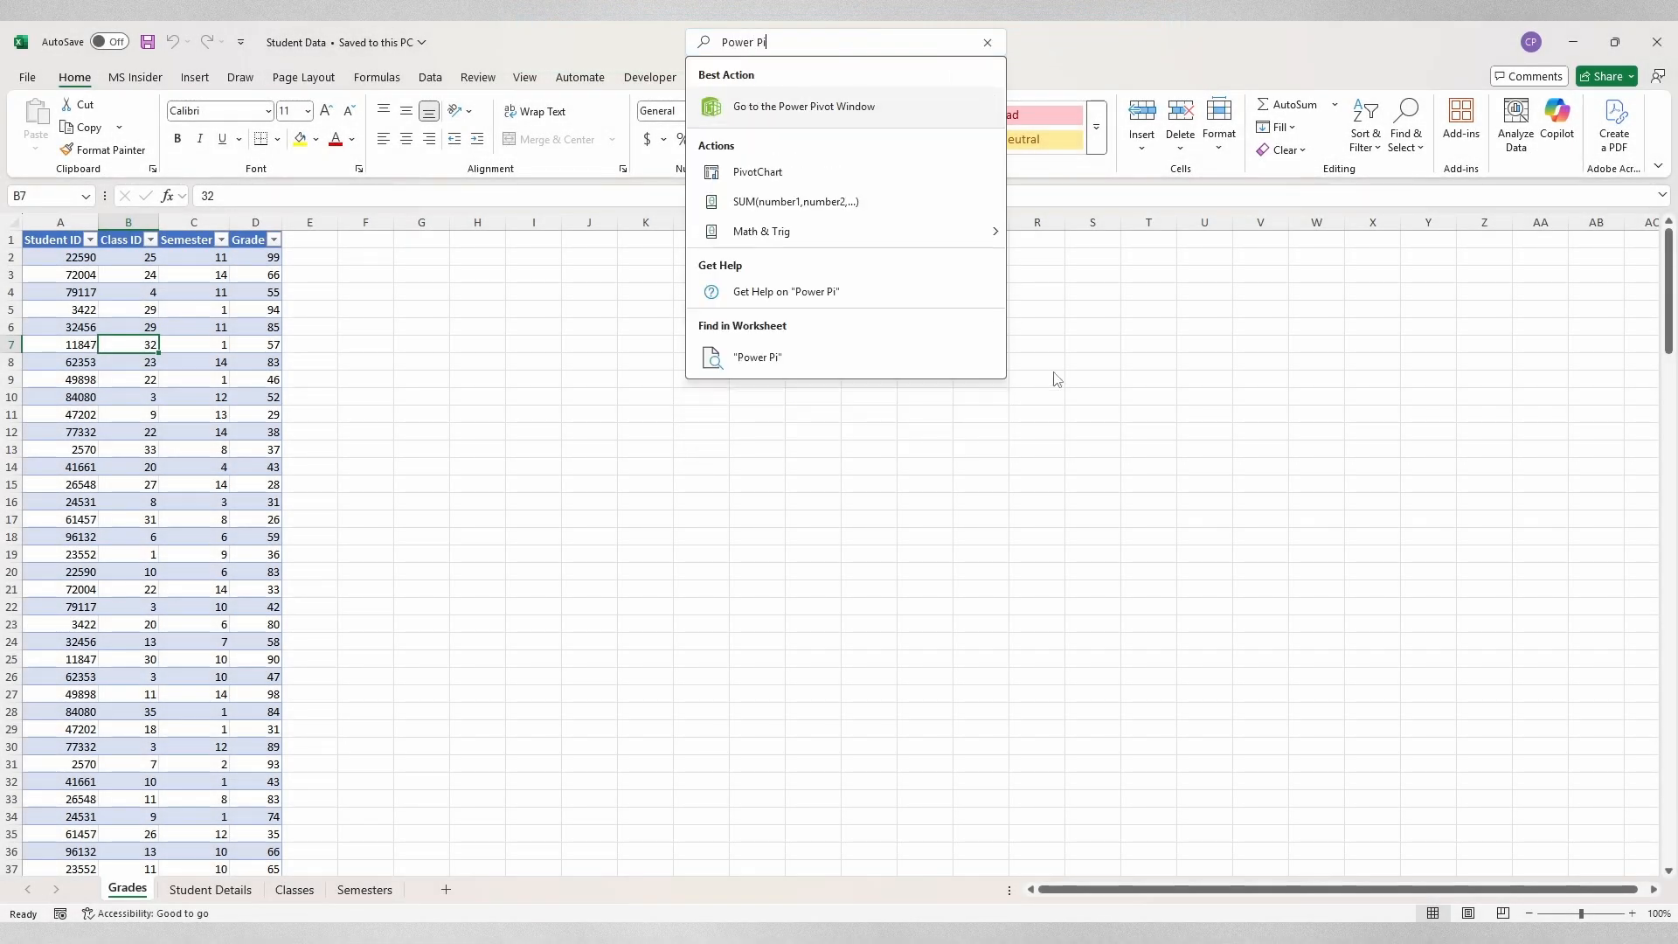
text(vot)
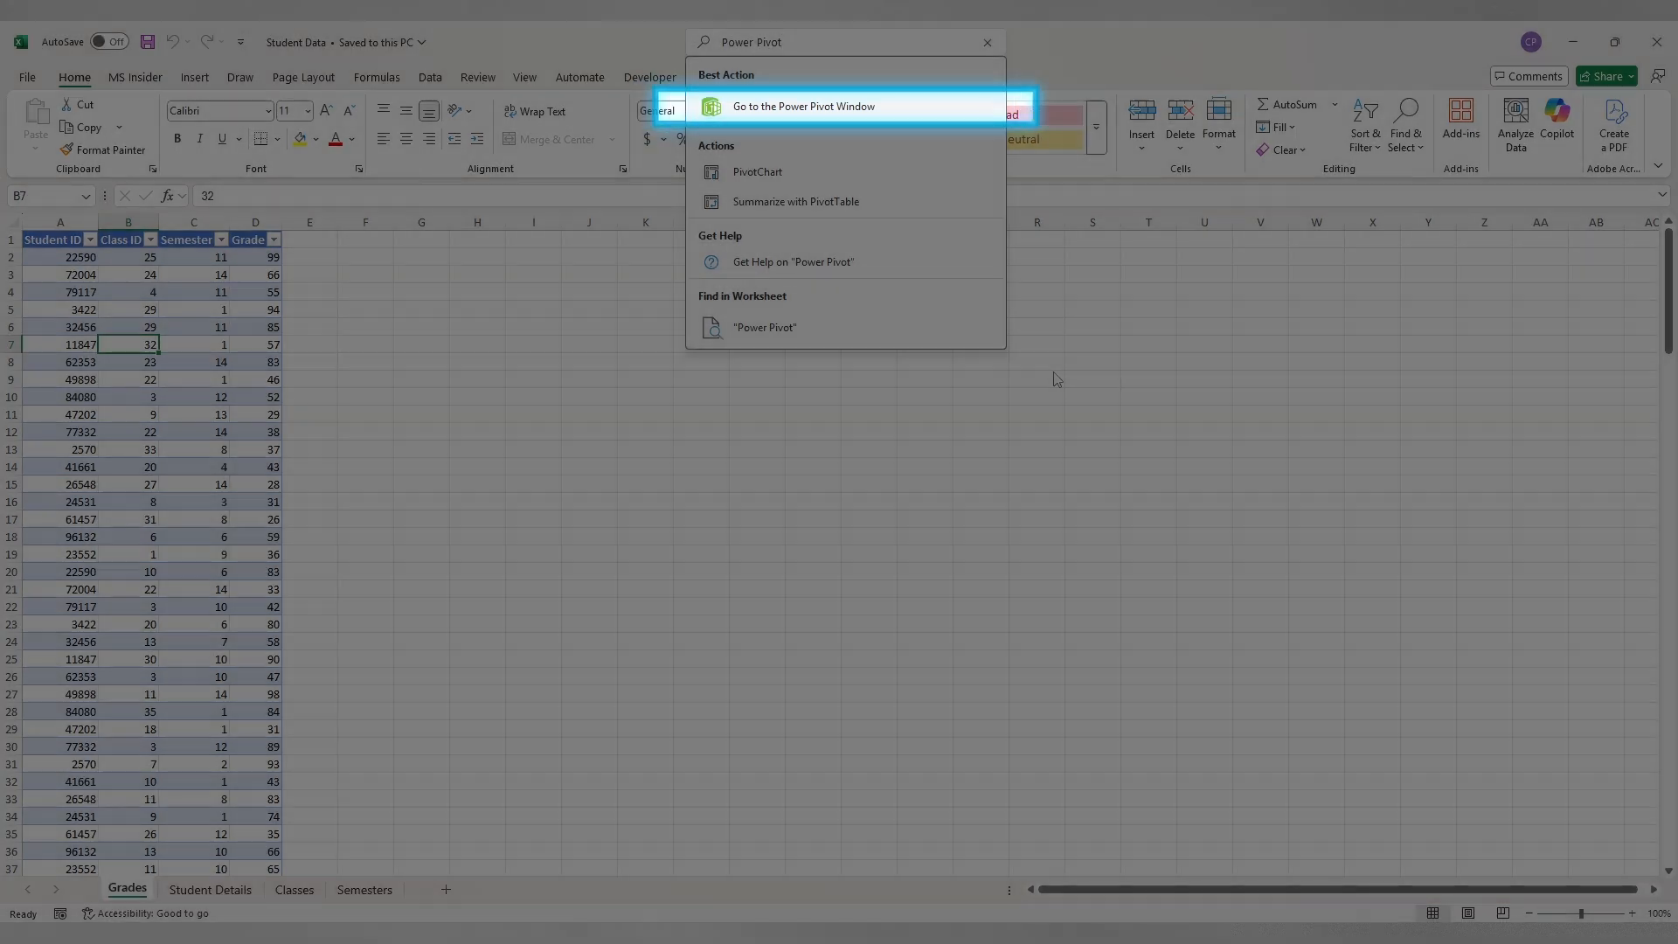
key(Return)
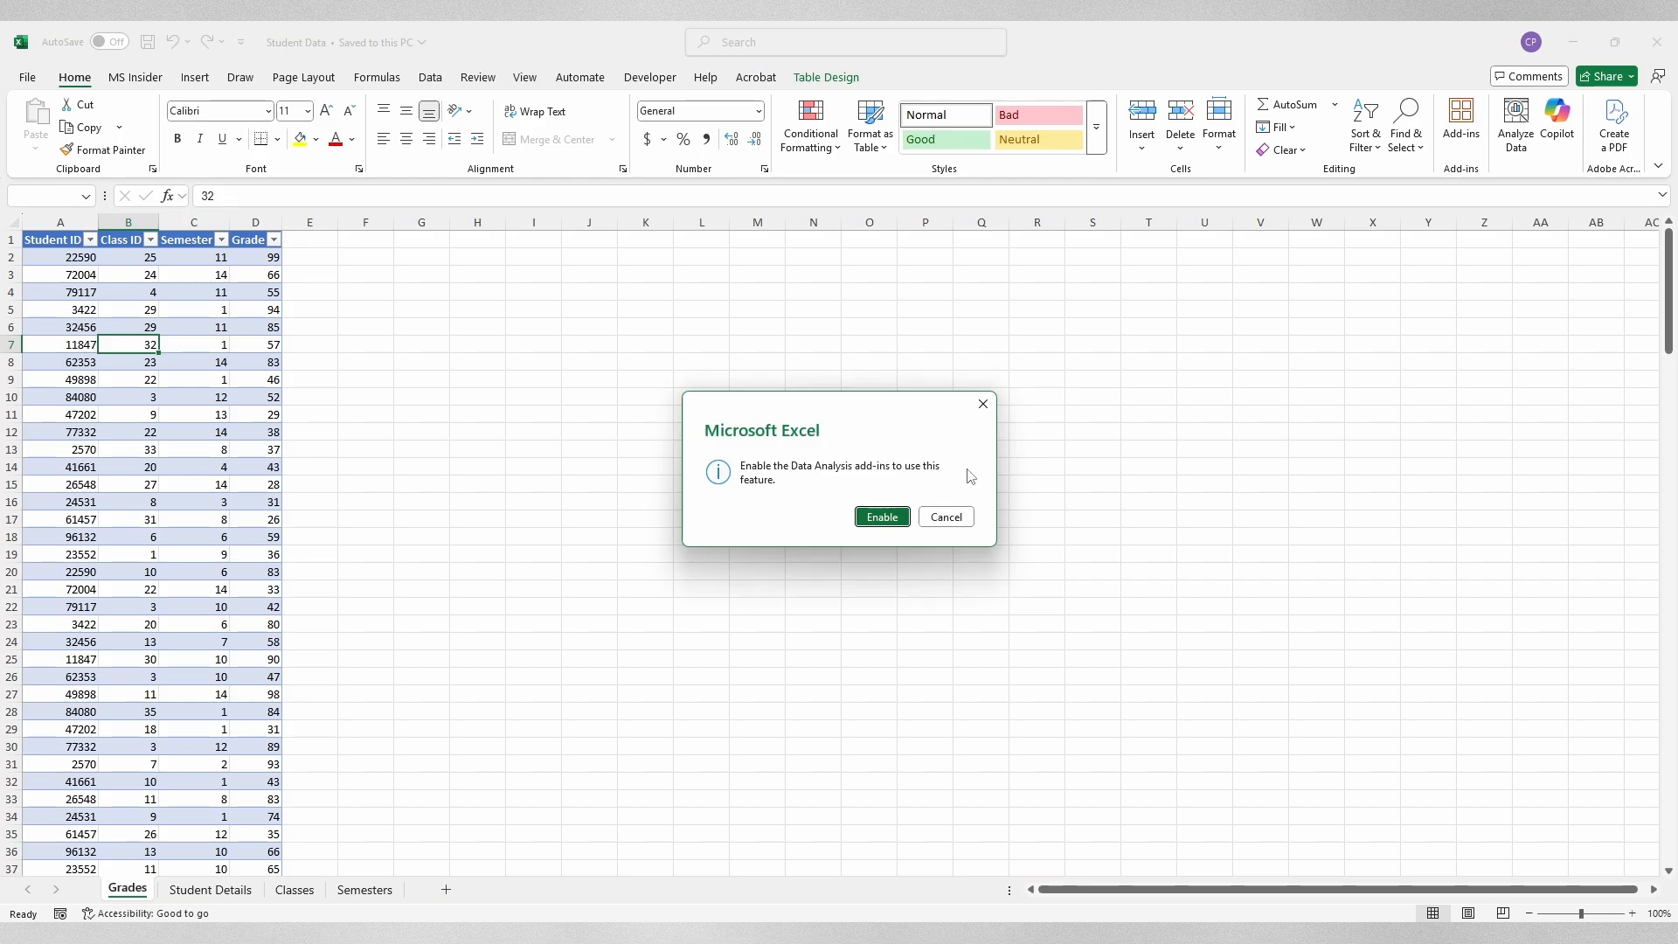
Step: Enable the Data Analysis add-ins, close the Power Pivot window and show the Power Pivot ribbon
click(882, 517)
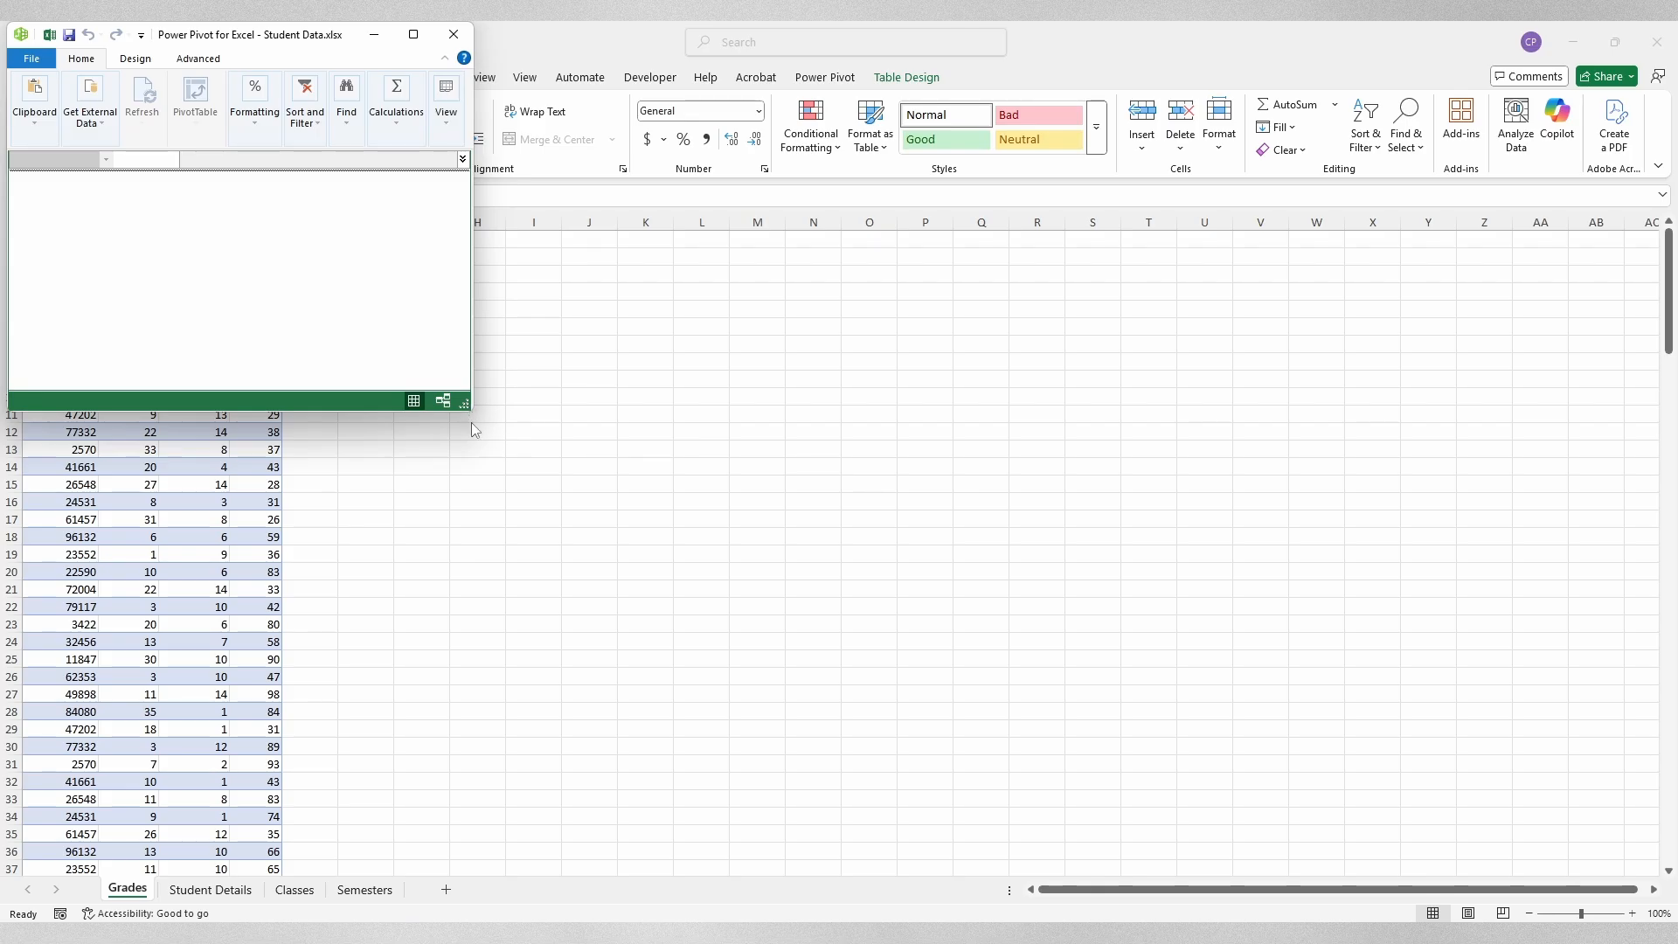
click(454, 34)
click(845, 80)
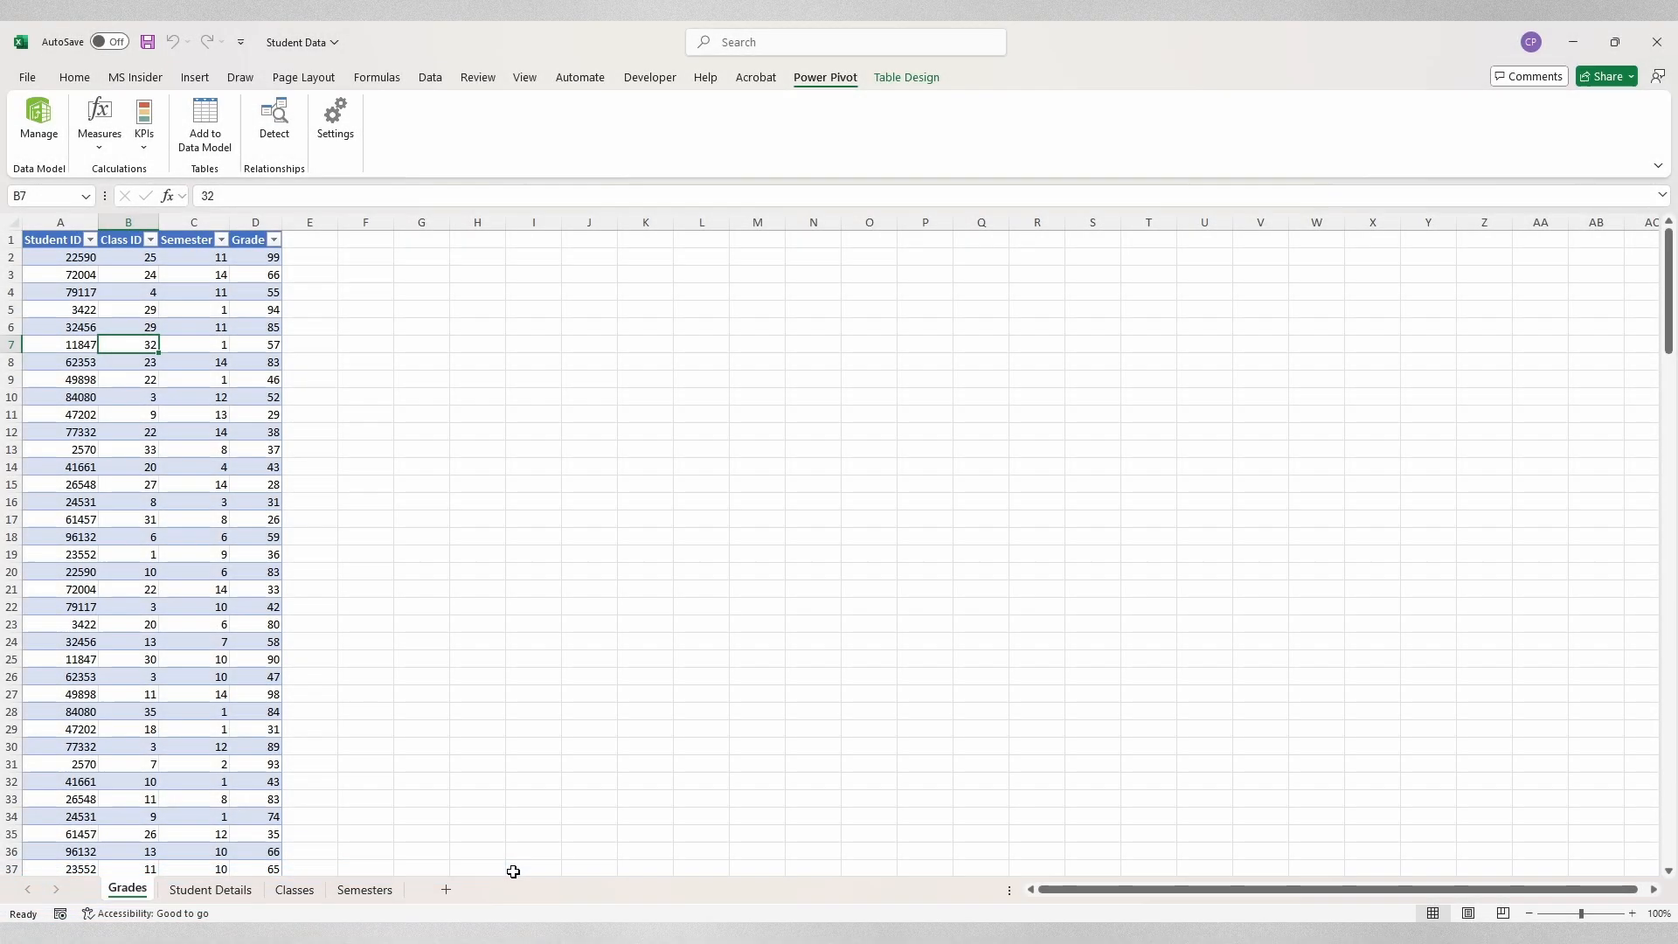
Step: Look through the Student Details, Classes and Semesters sheets, ending back on Student Details
click(248, 891)
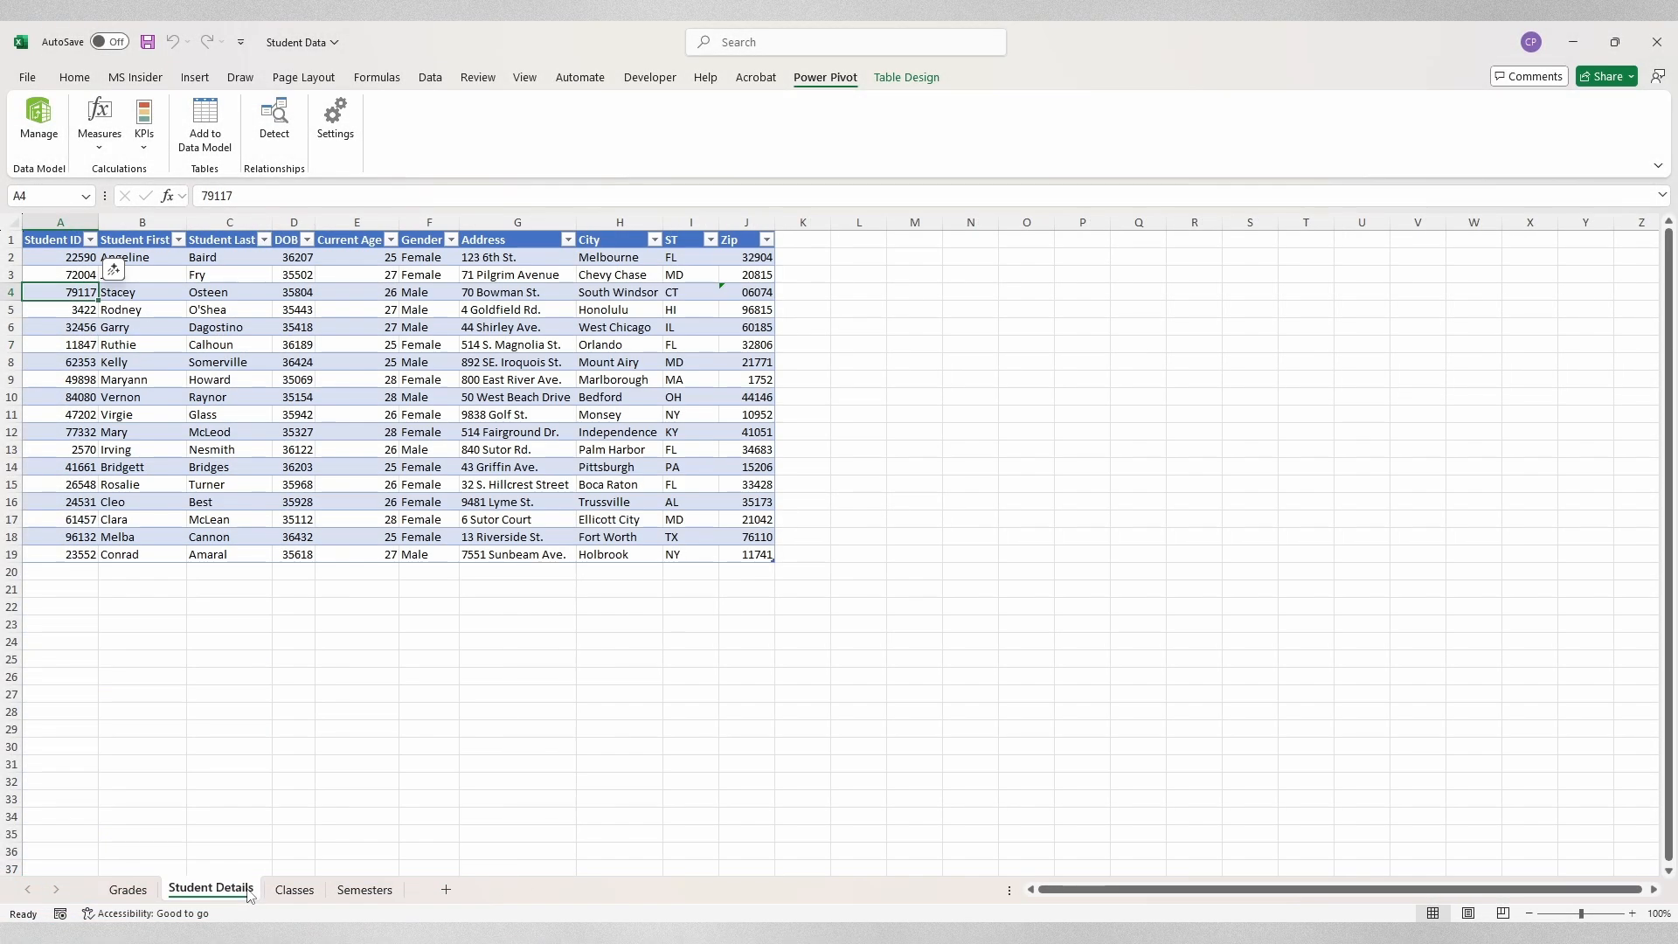
click(295, 890)
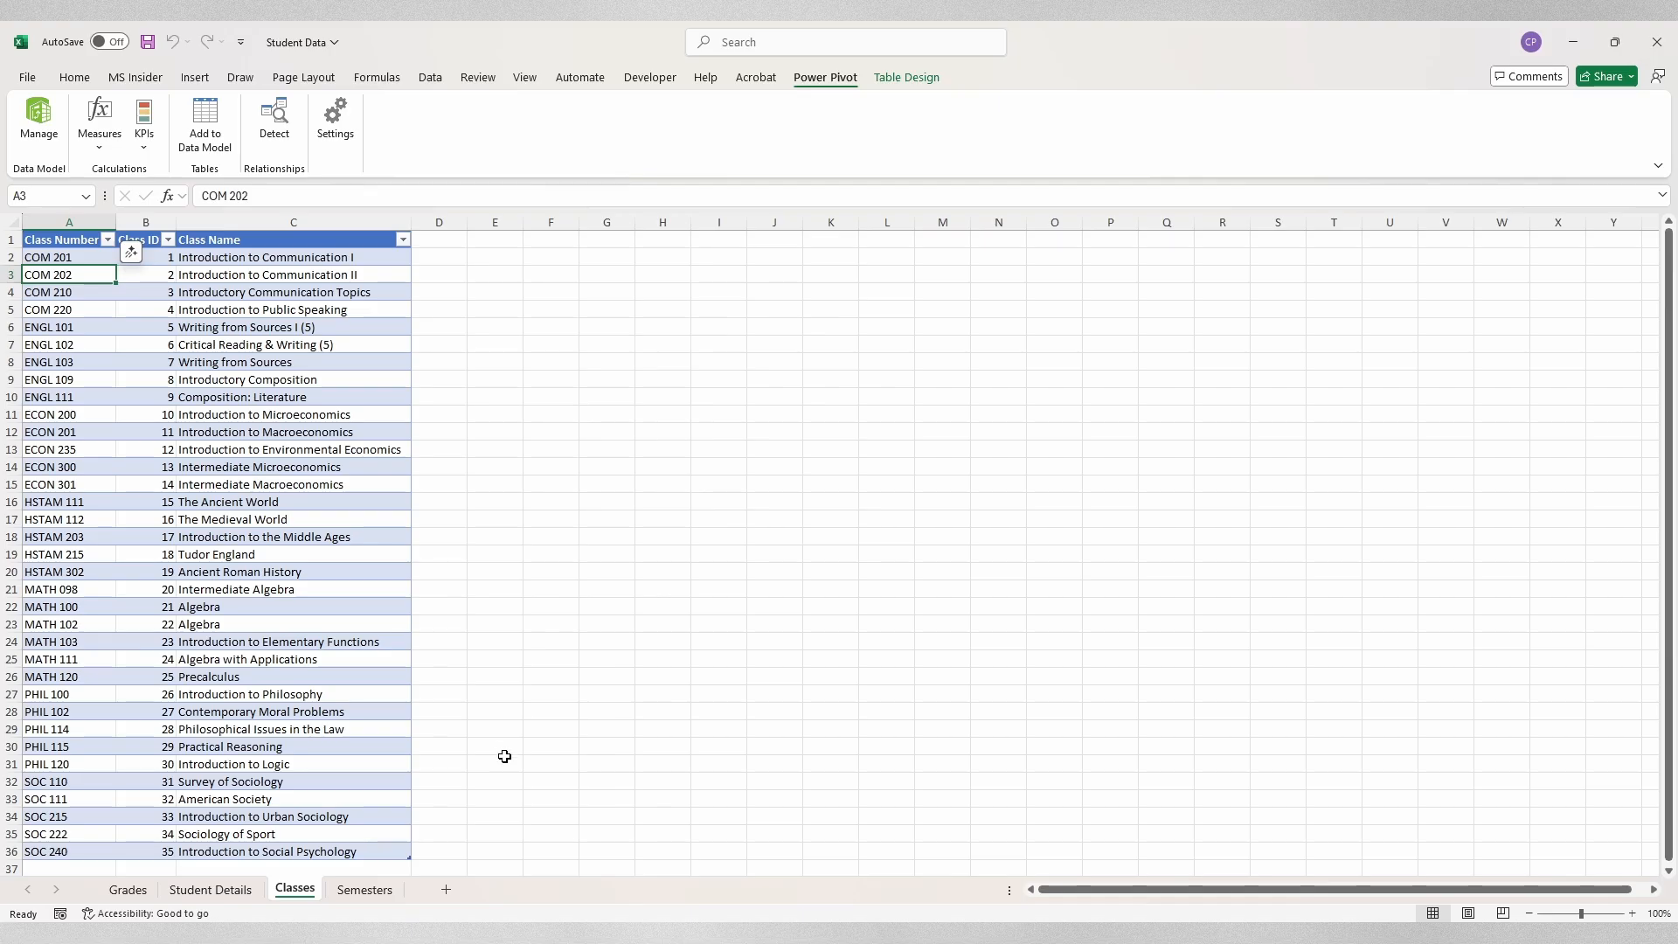
key(ctrl+Page_Down)
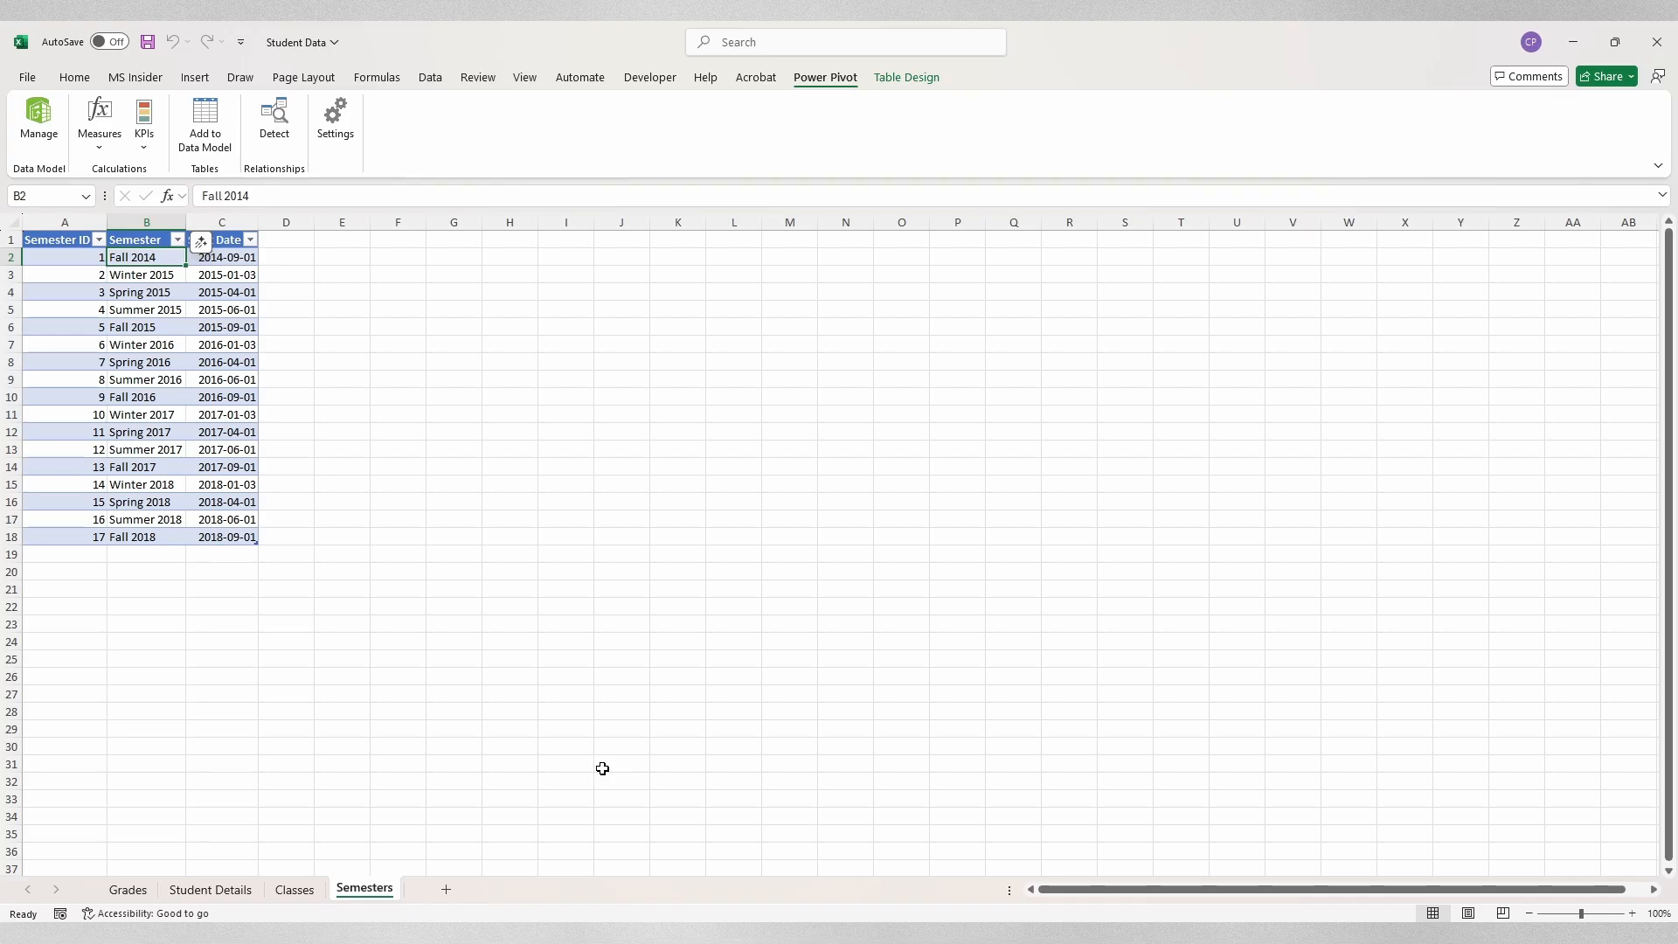
click(206, 892)
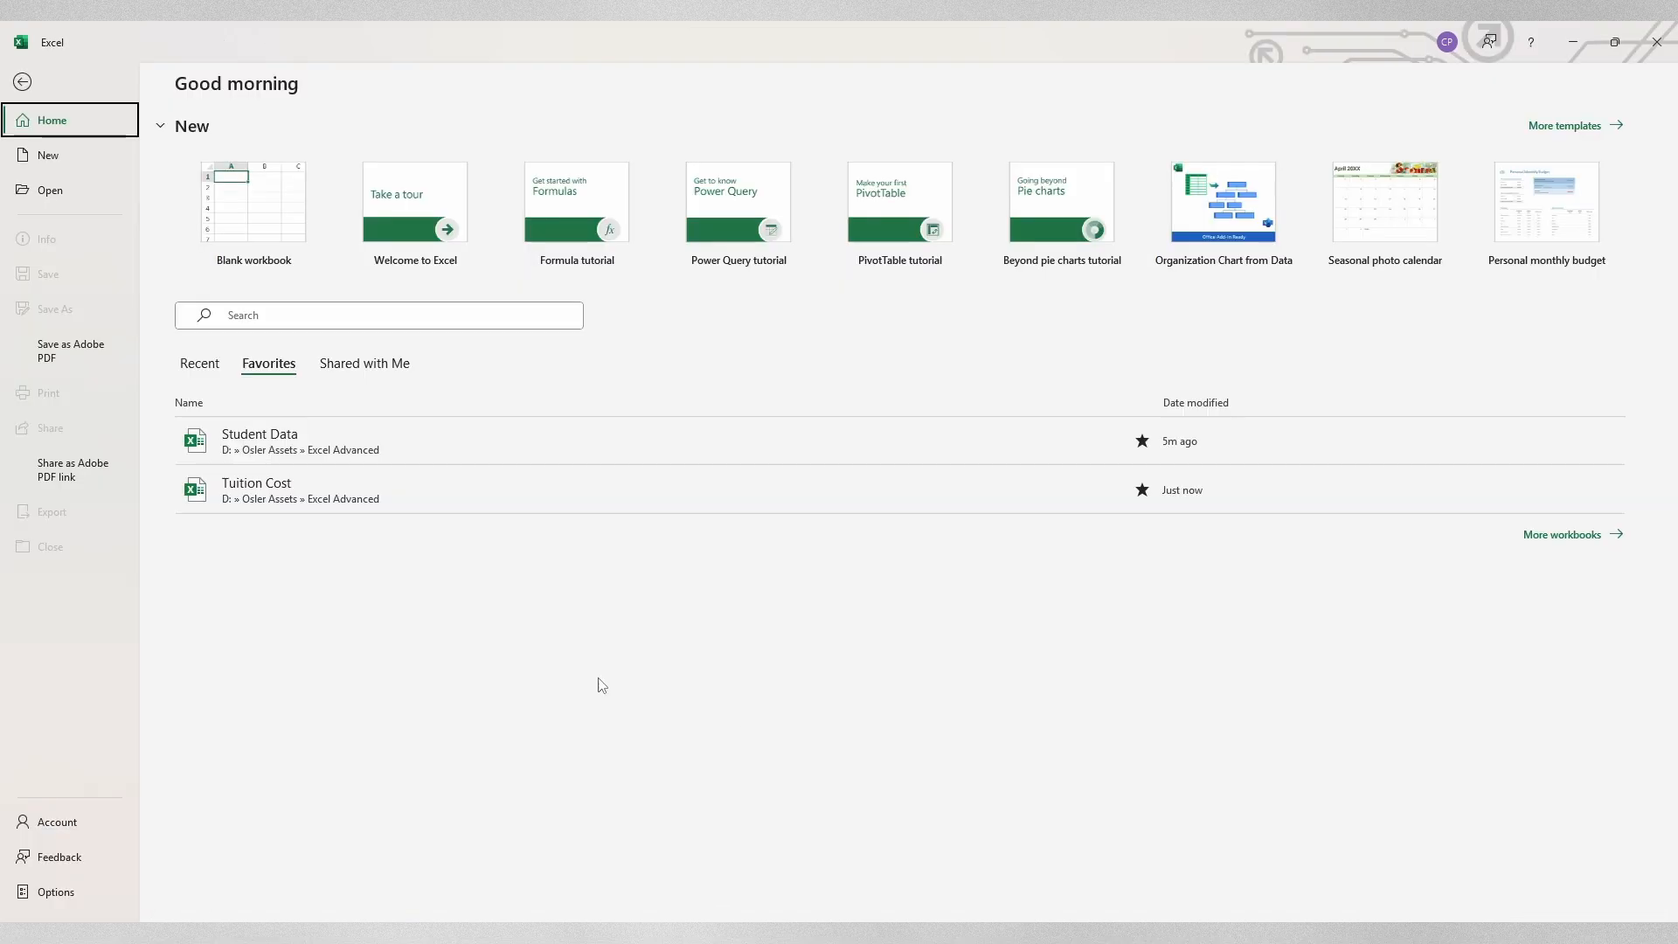
Step: Open the Tuition Cost workbook and launch its empty Power Pivot window with Manage
click(541, 499)
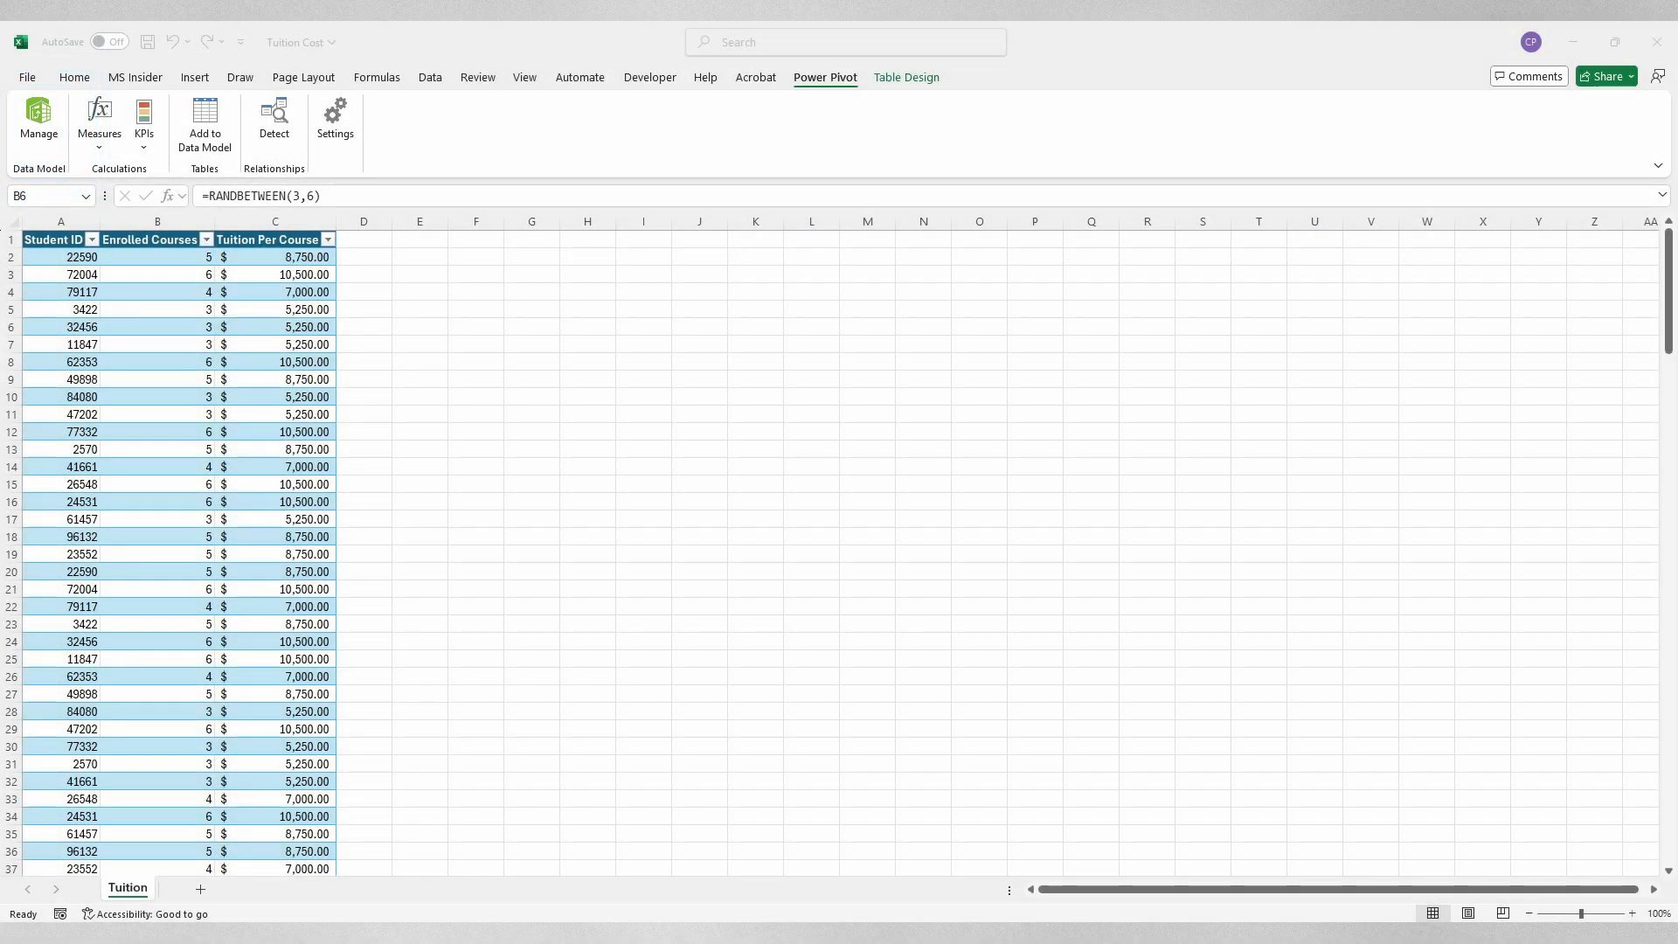
click(41, 121)
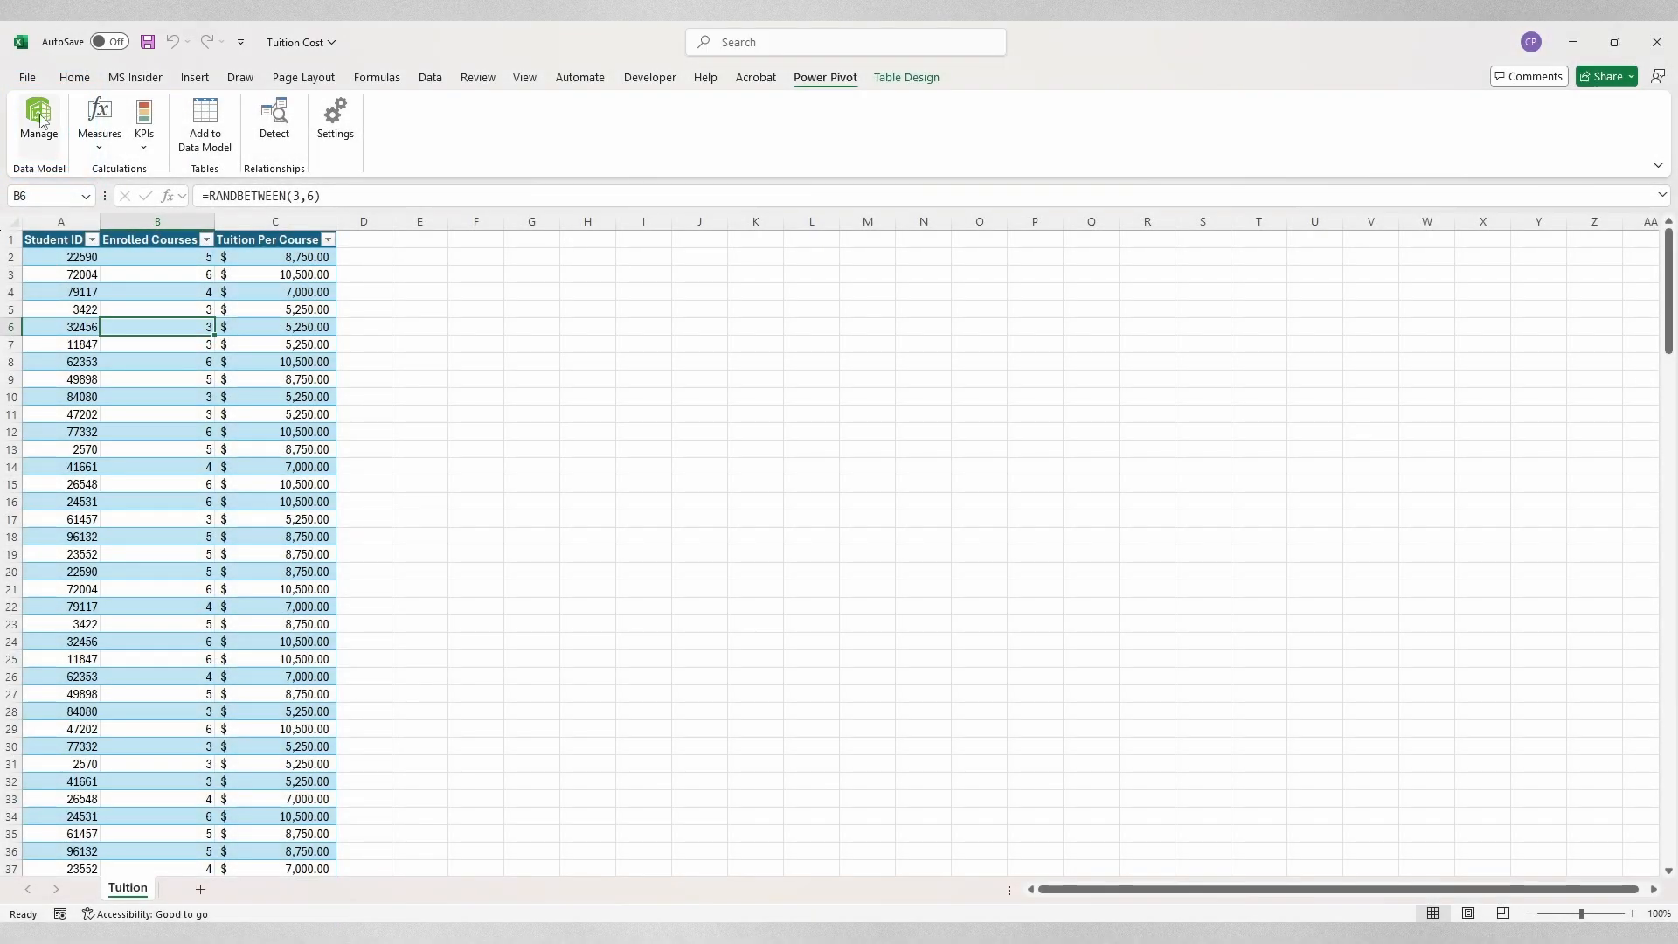
click(41, 121)
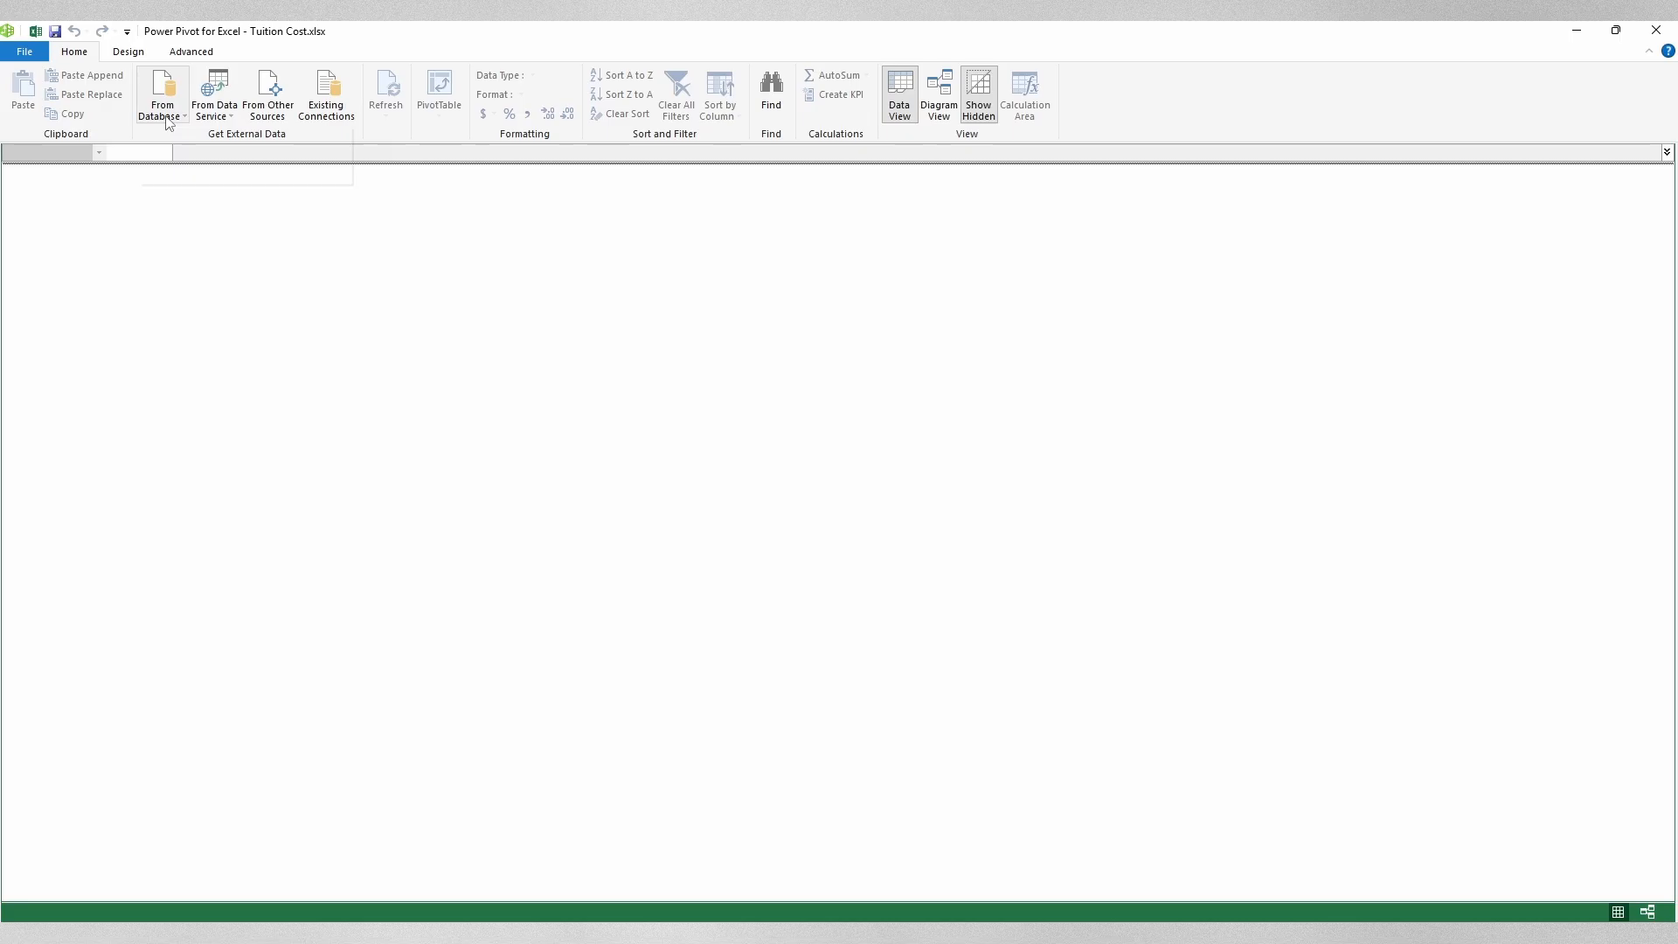
Step: Pick Excel File as the data source under From Other Sources in the Table Import Wizard
click(166, 116)
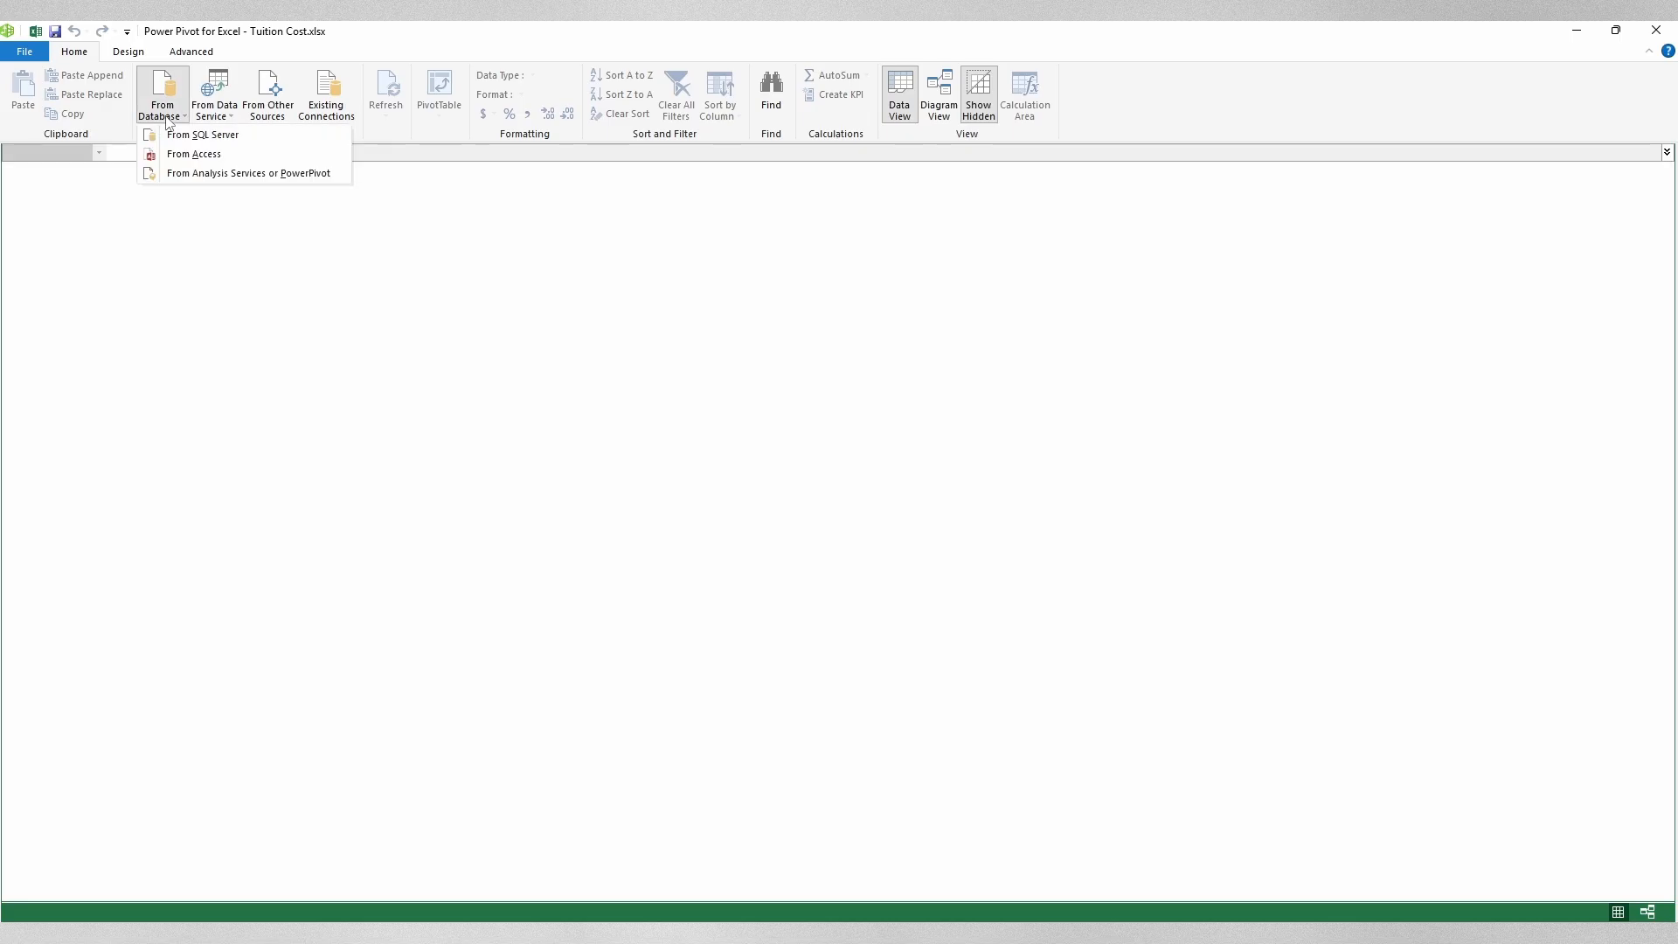
click(232, 120)
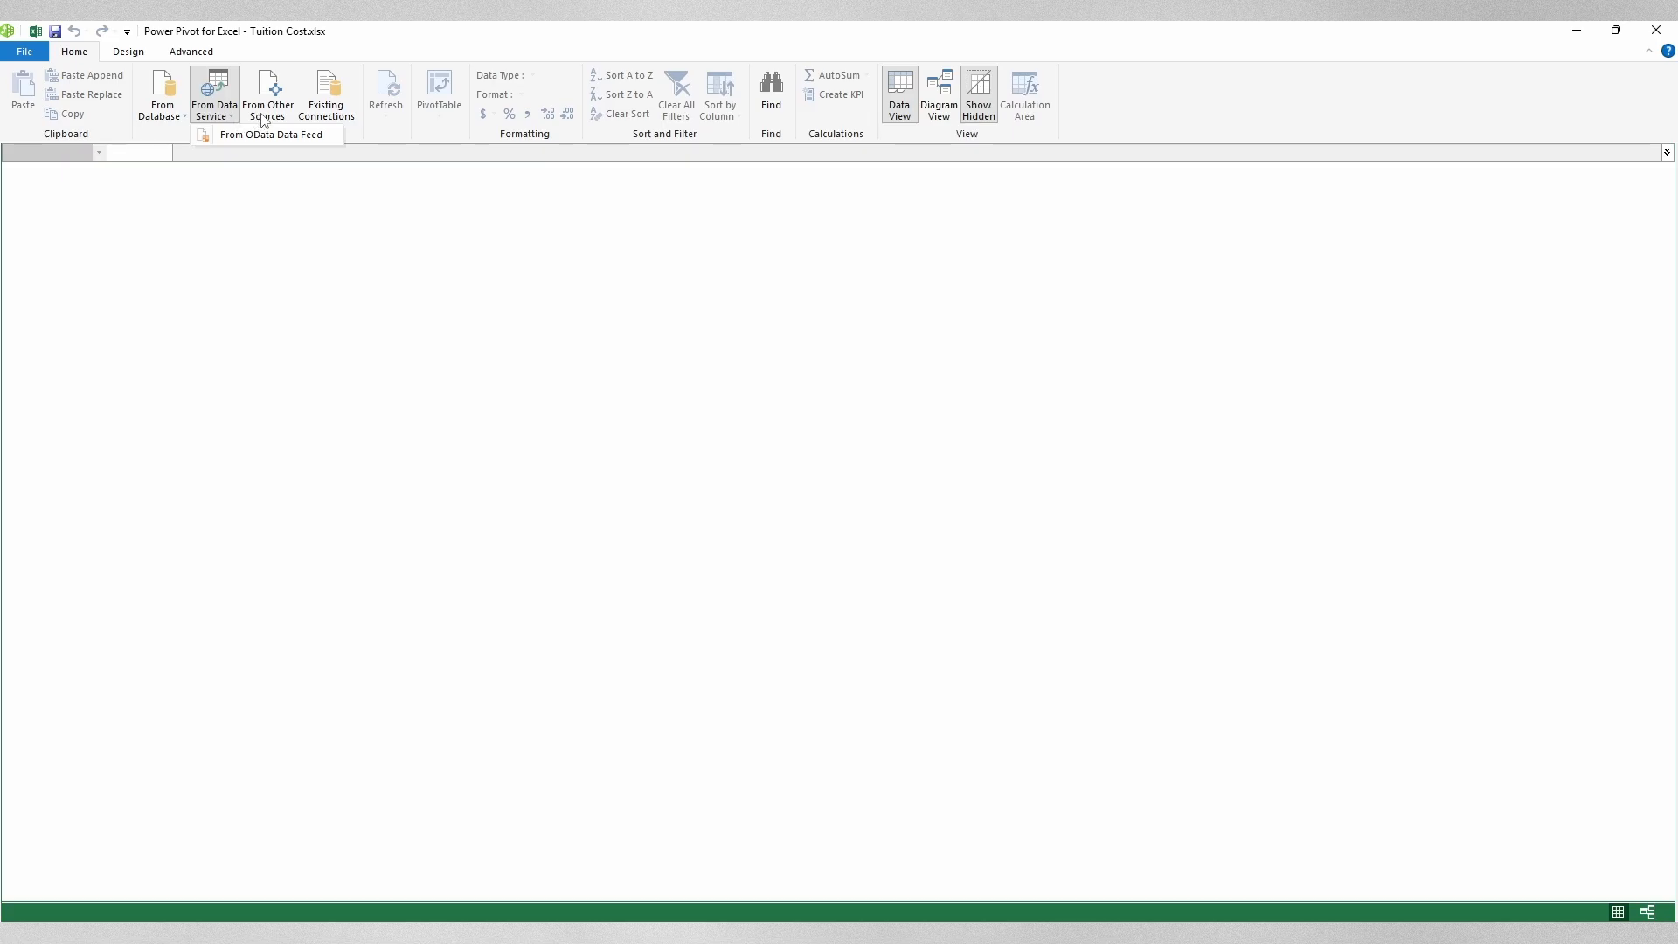
click(269, 97)
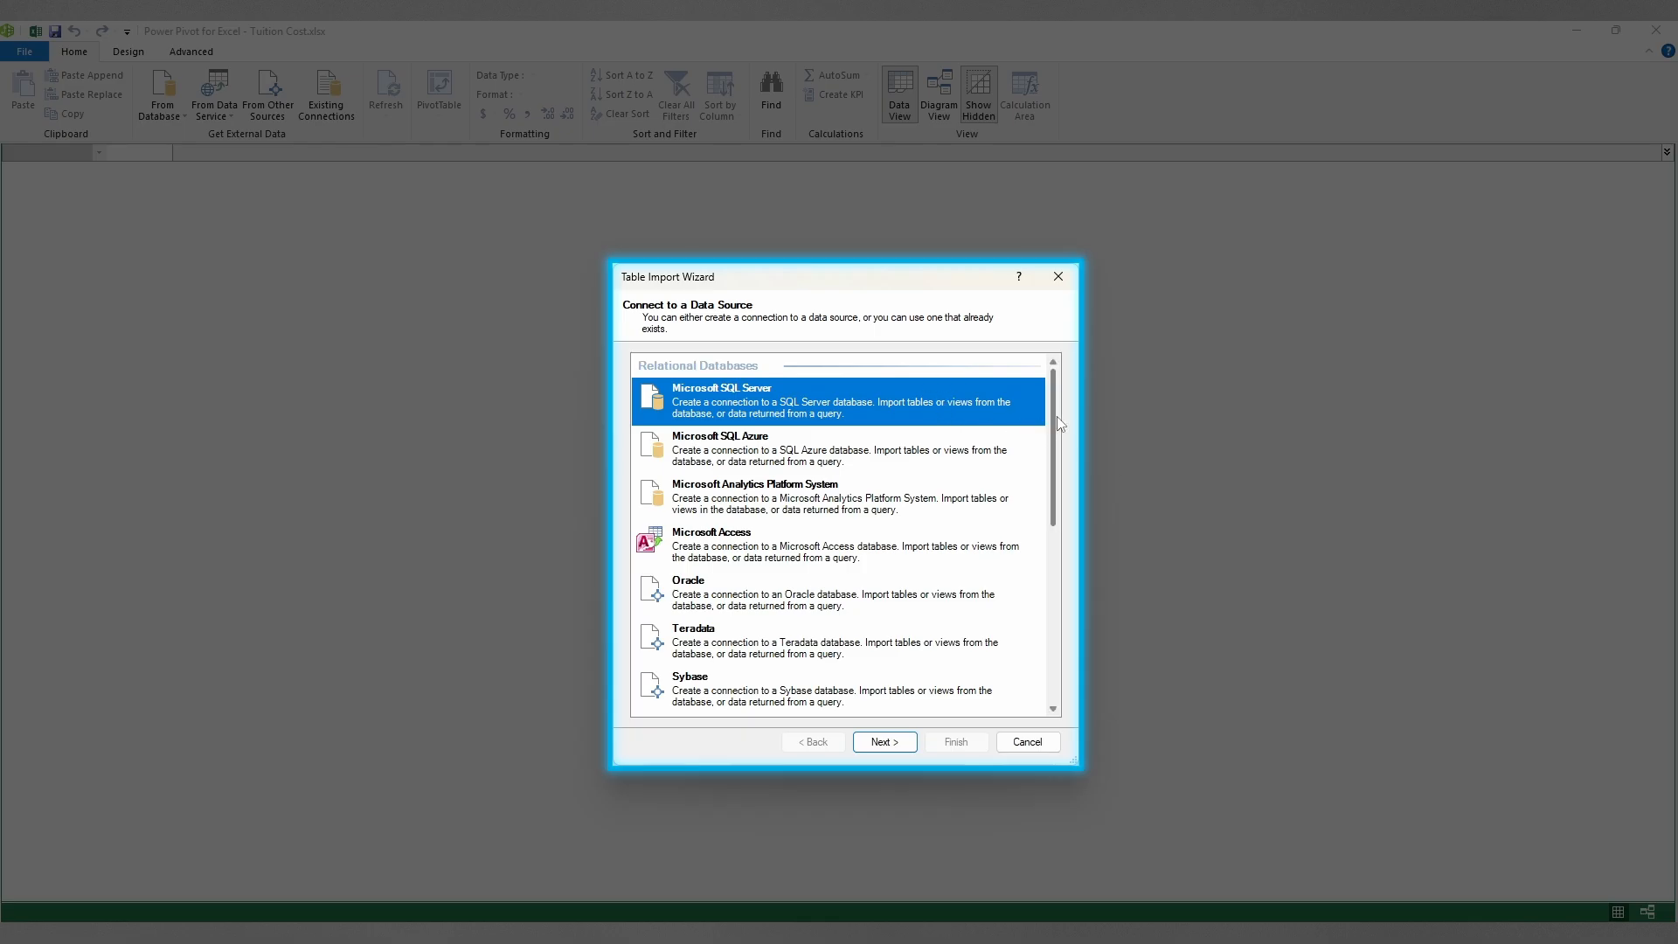
scroll(1047, 453, down, 1)
scroll(1048, 452, down, 5)
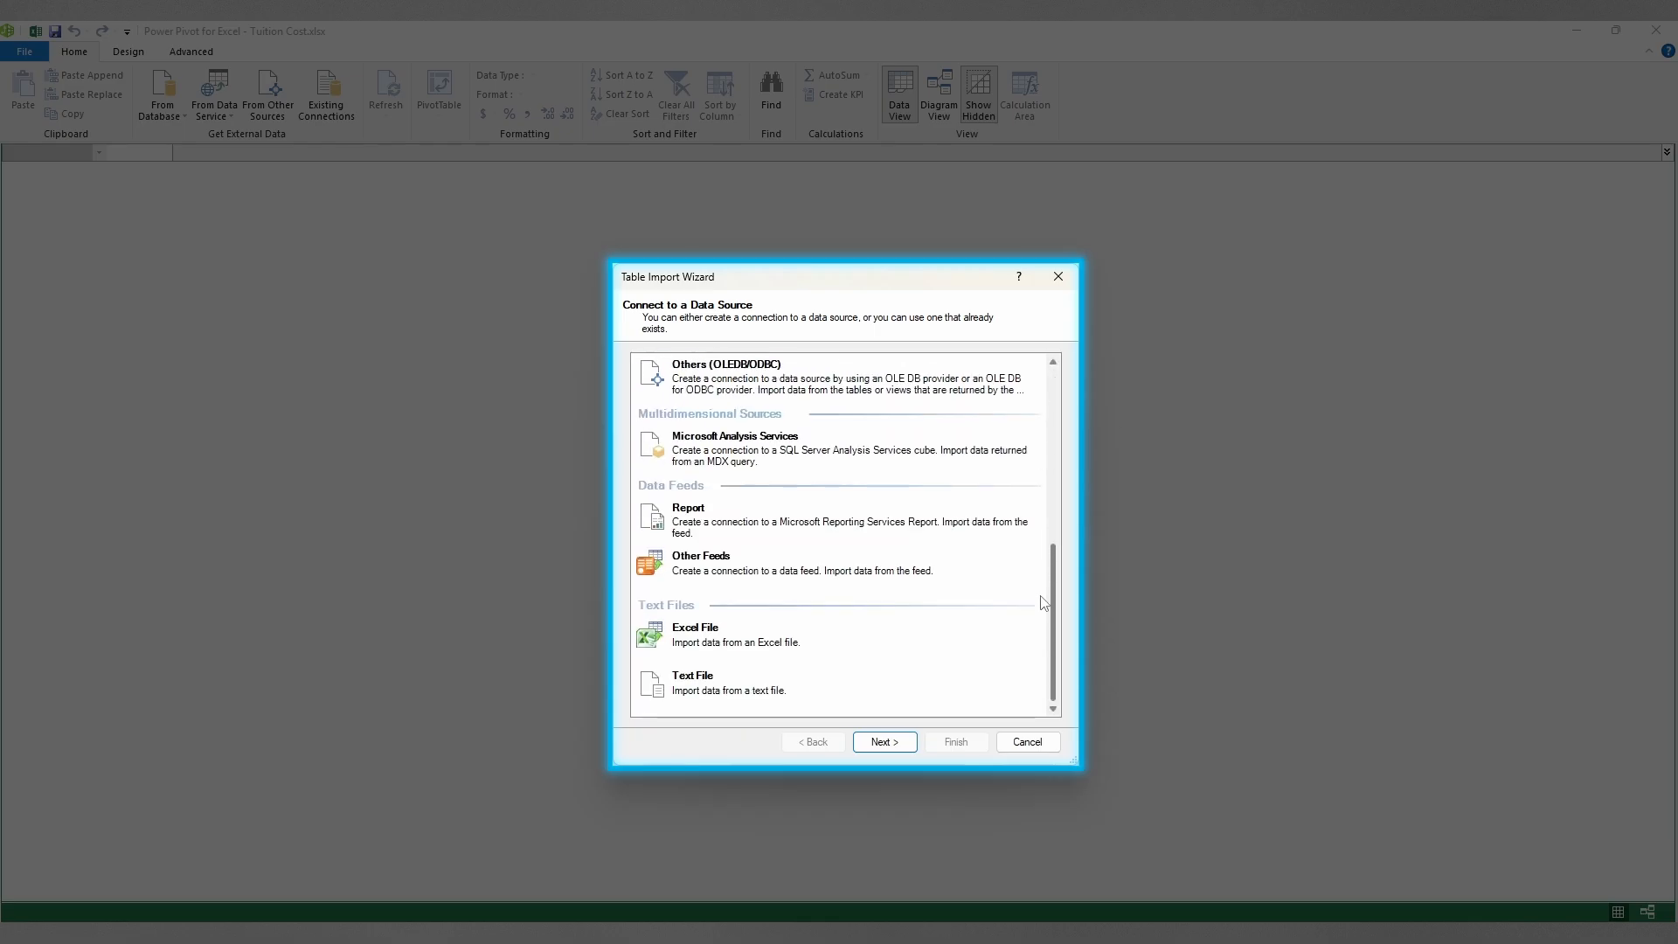
click(820, 643)
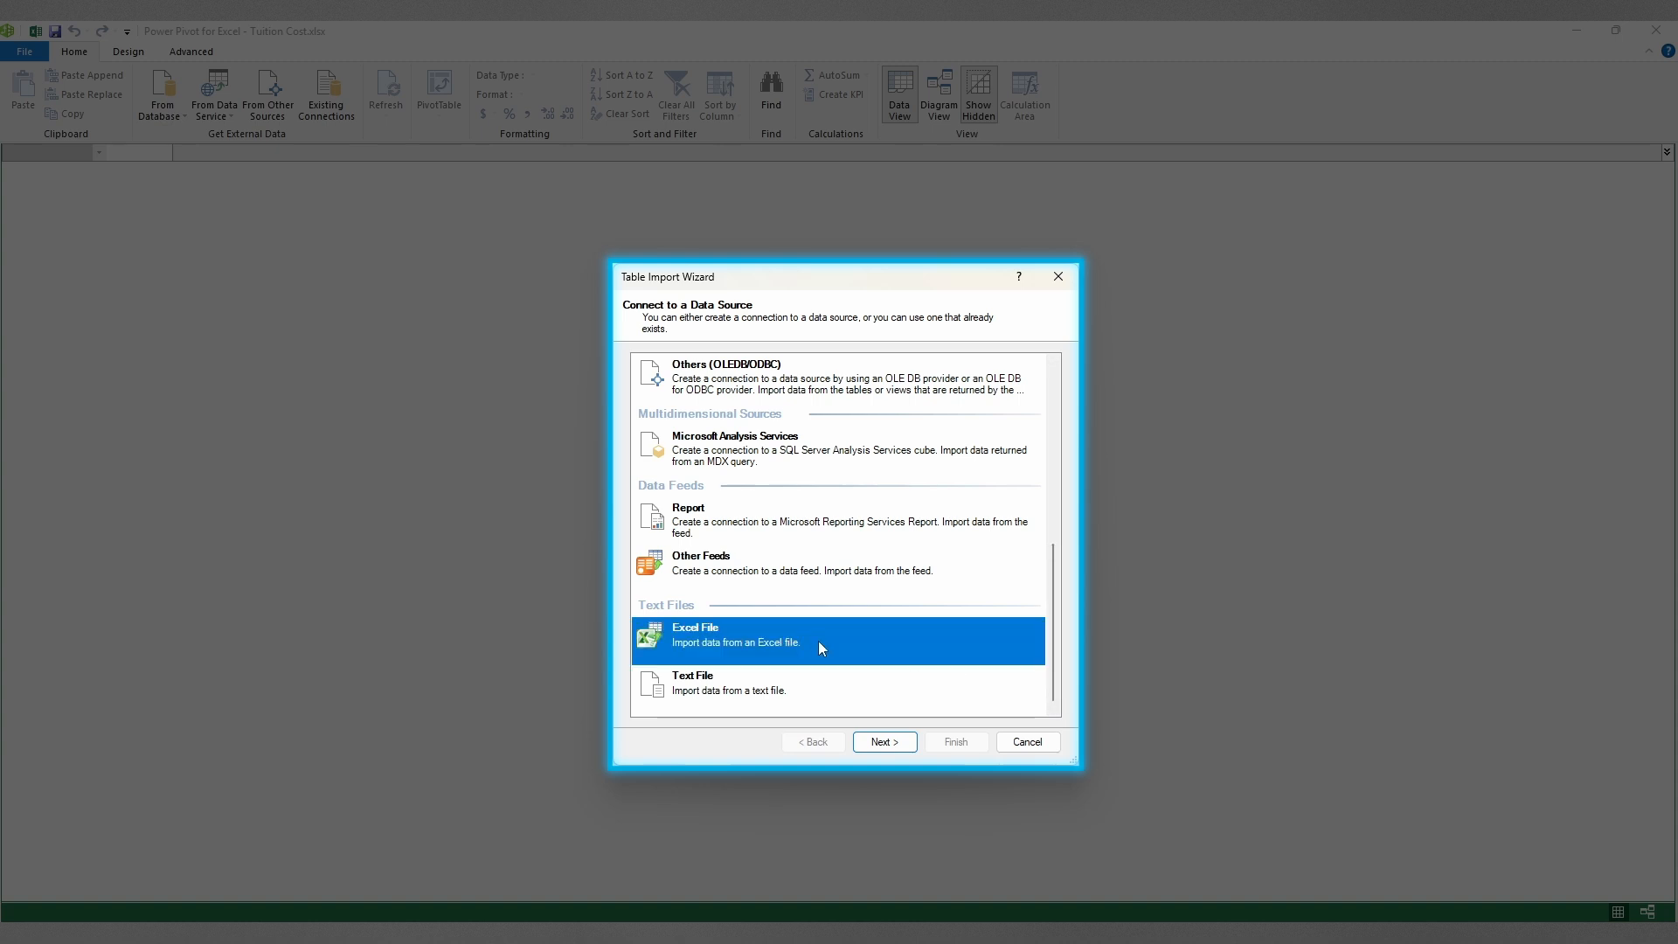
click(900, 751)
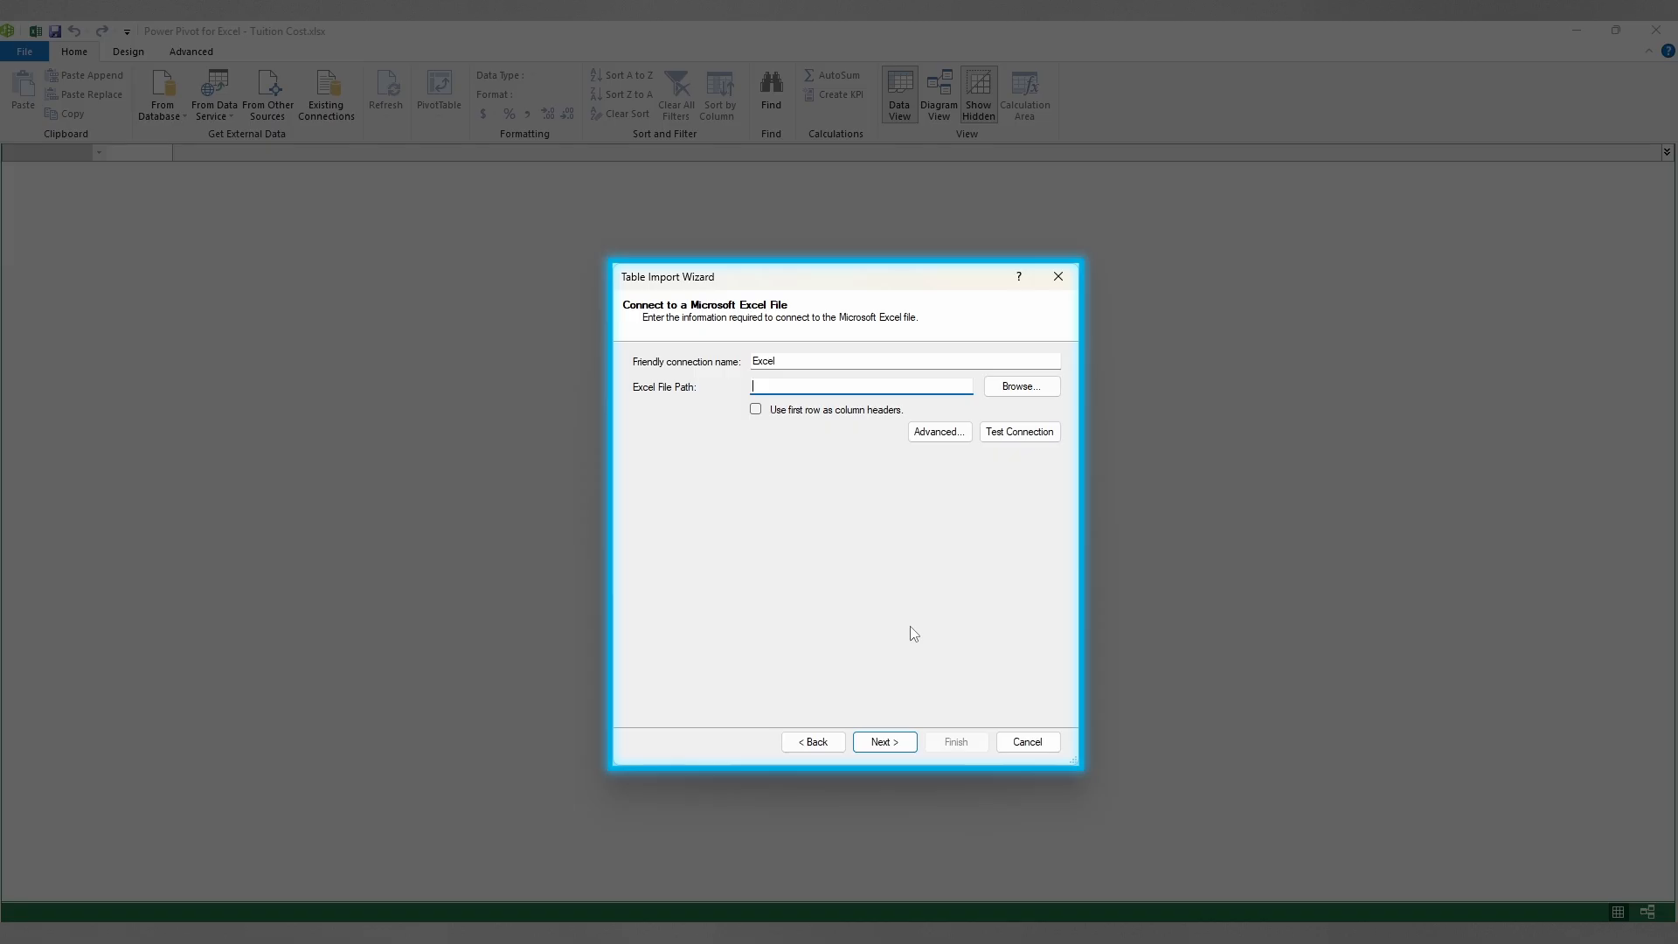
Step: Connect the import to Student Data.xlsx, using the first row as column headers
click(1028, 394)
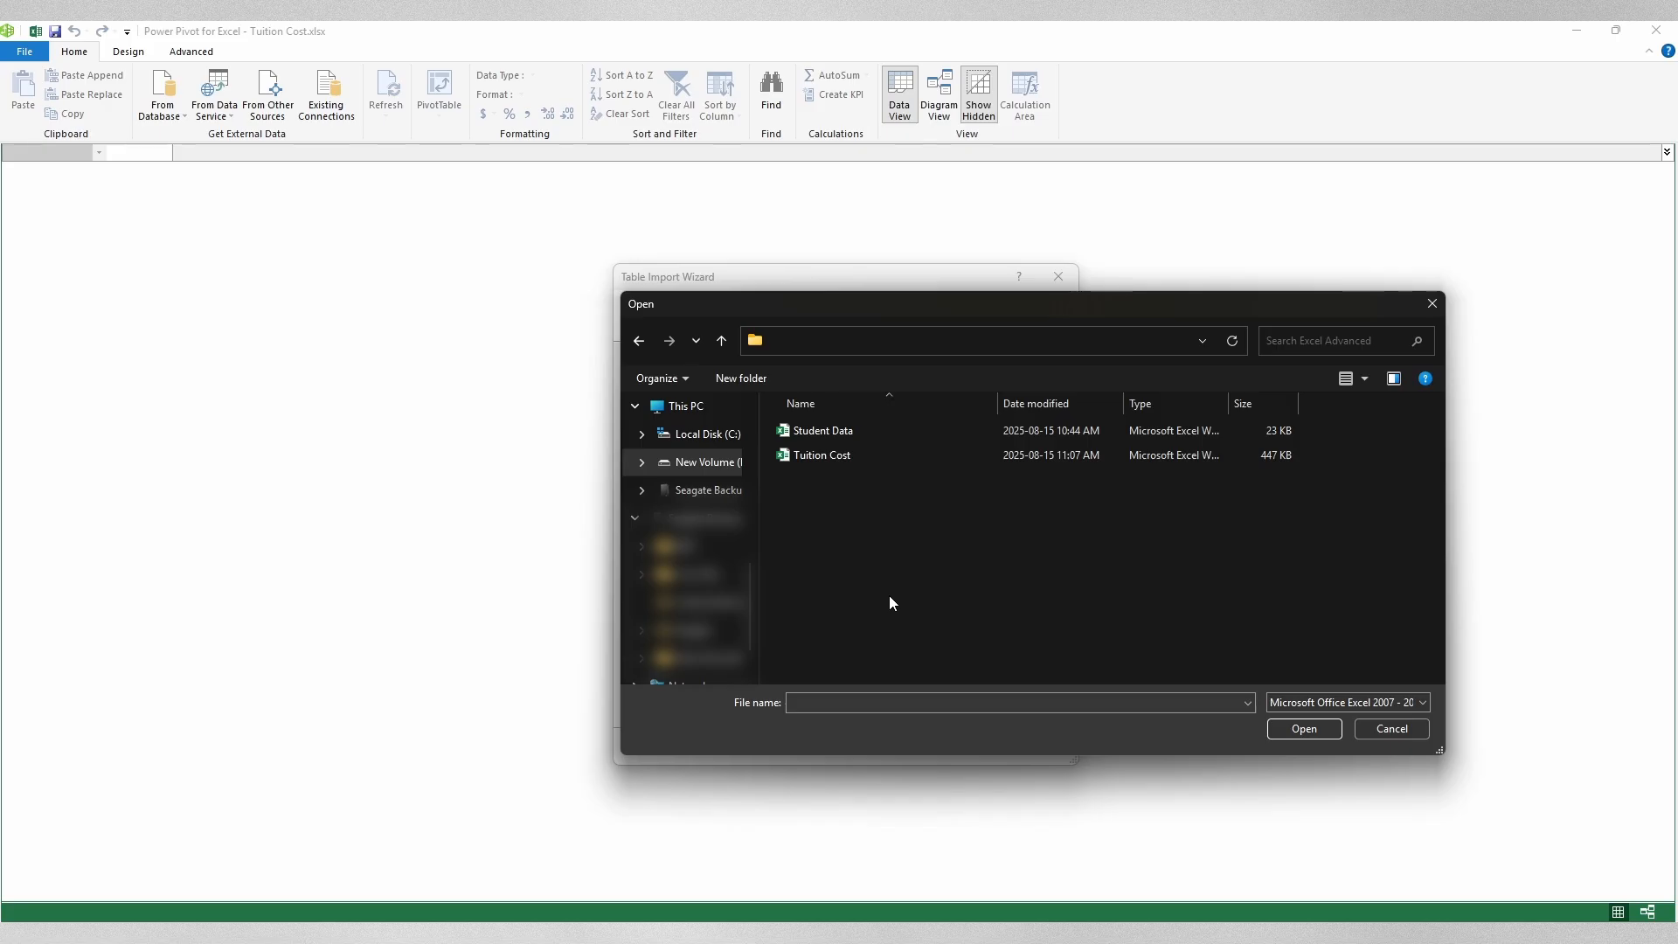
click(884, 433)
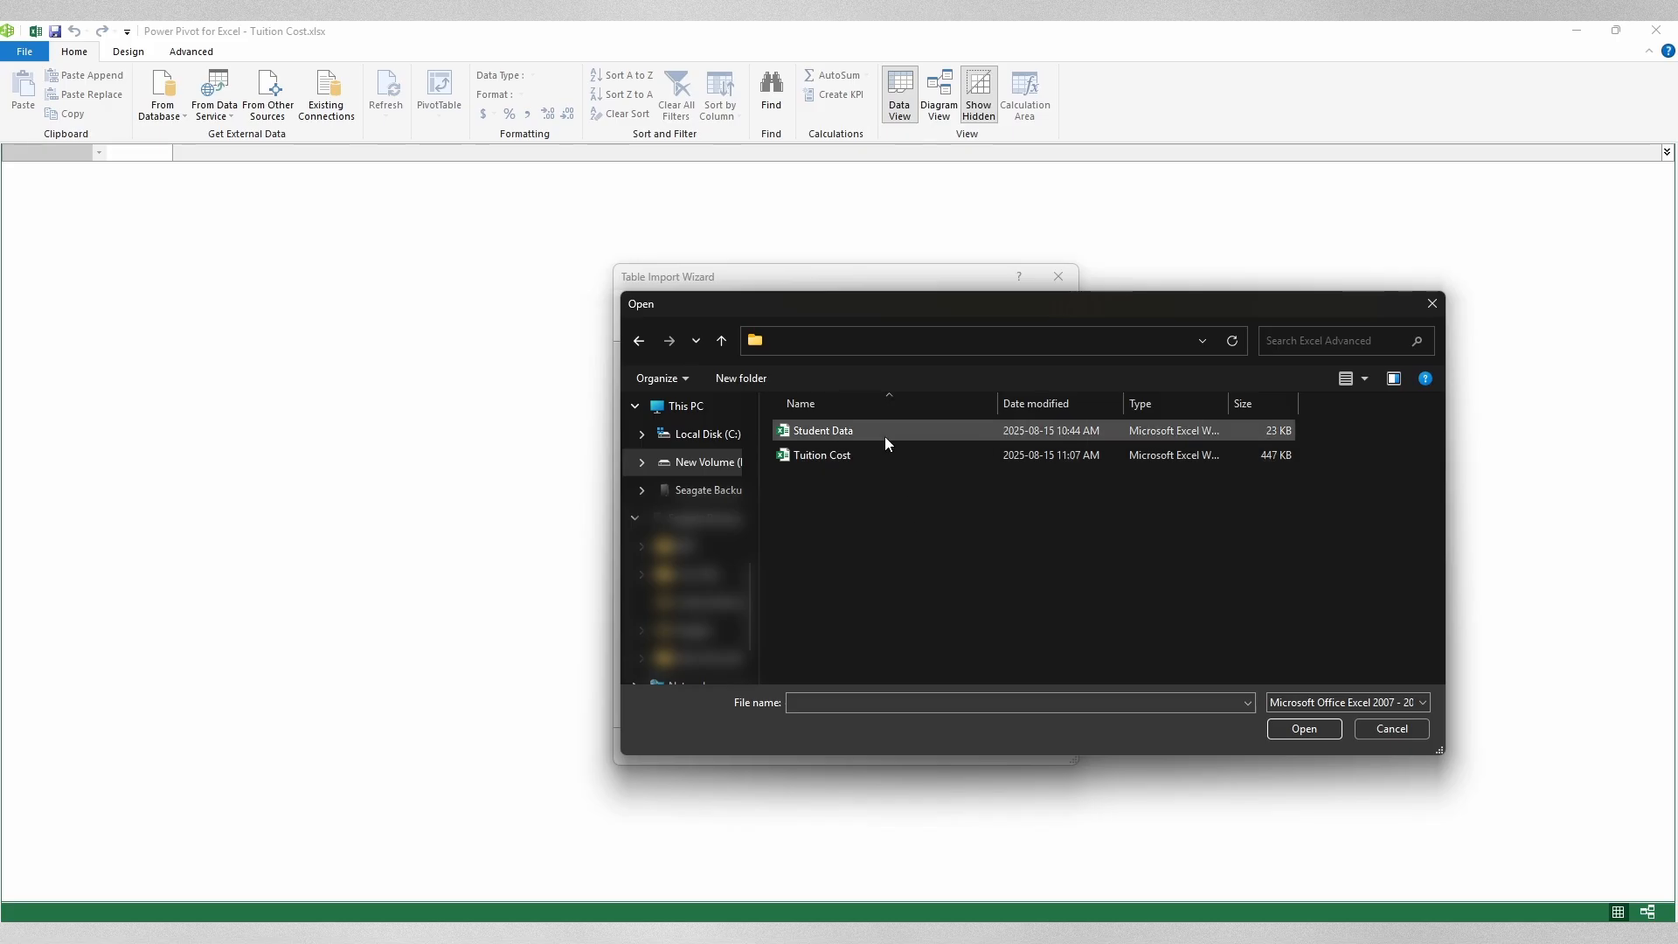
click(1312, 732)
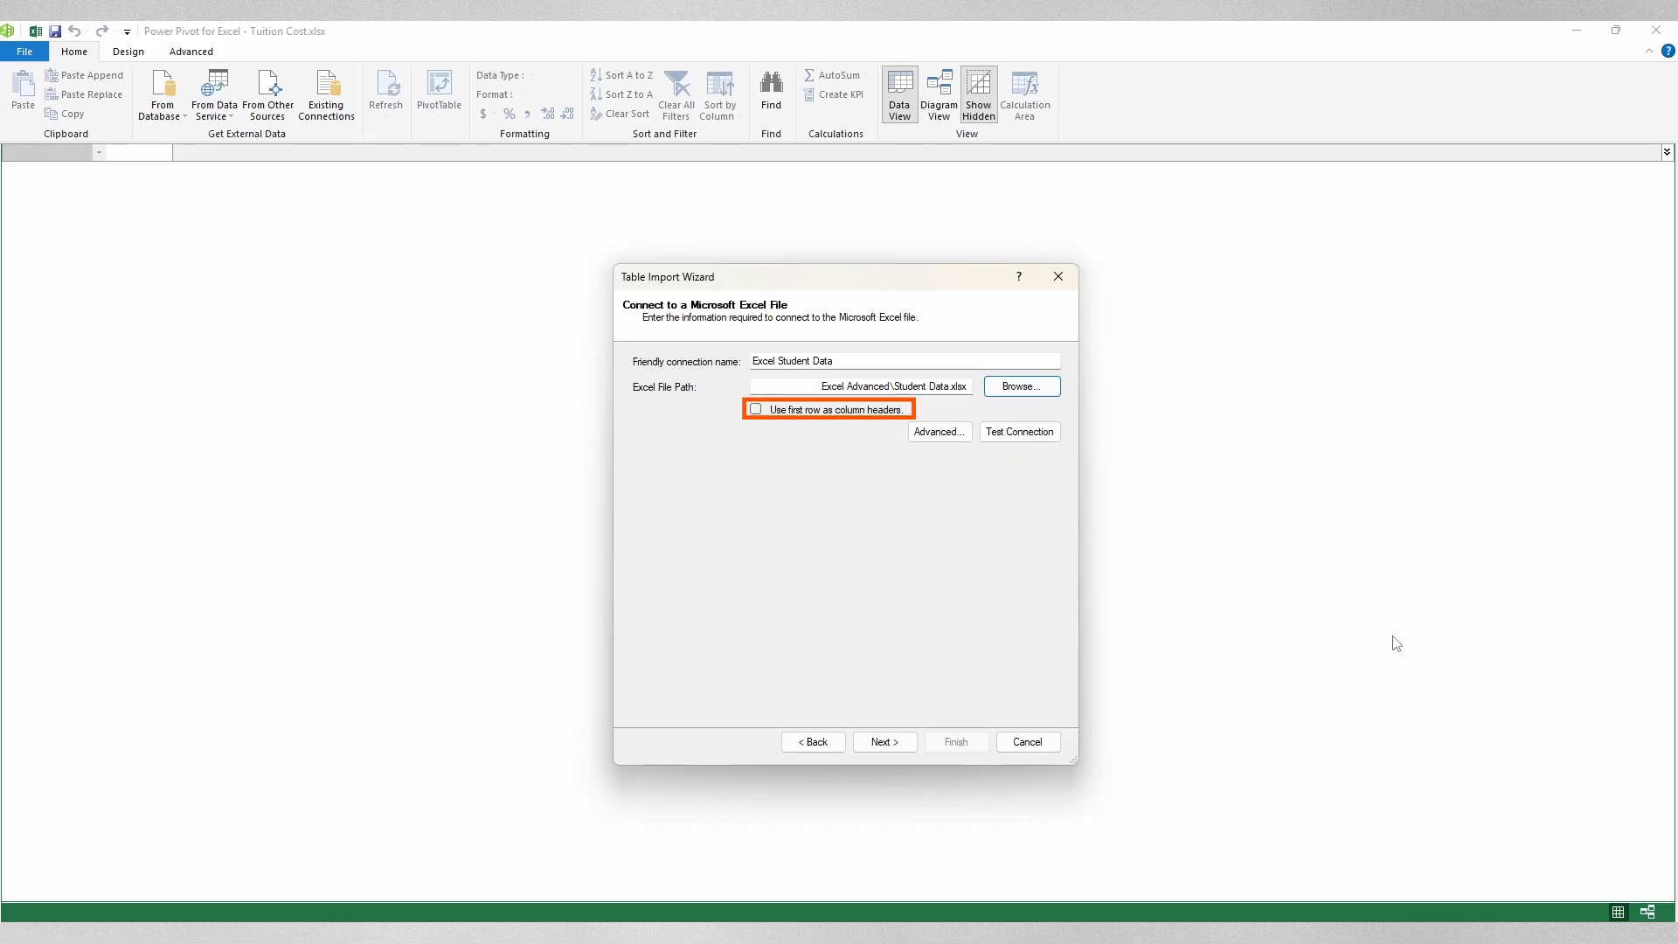
click(791, 410)
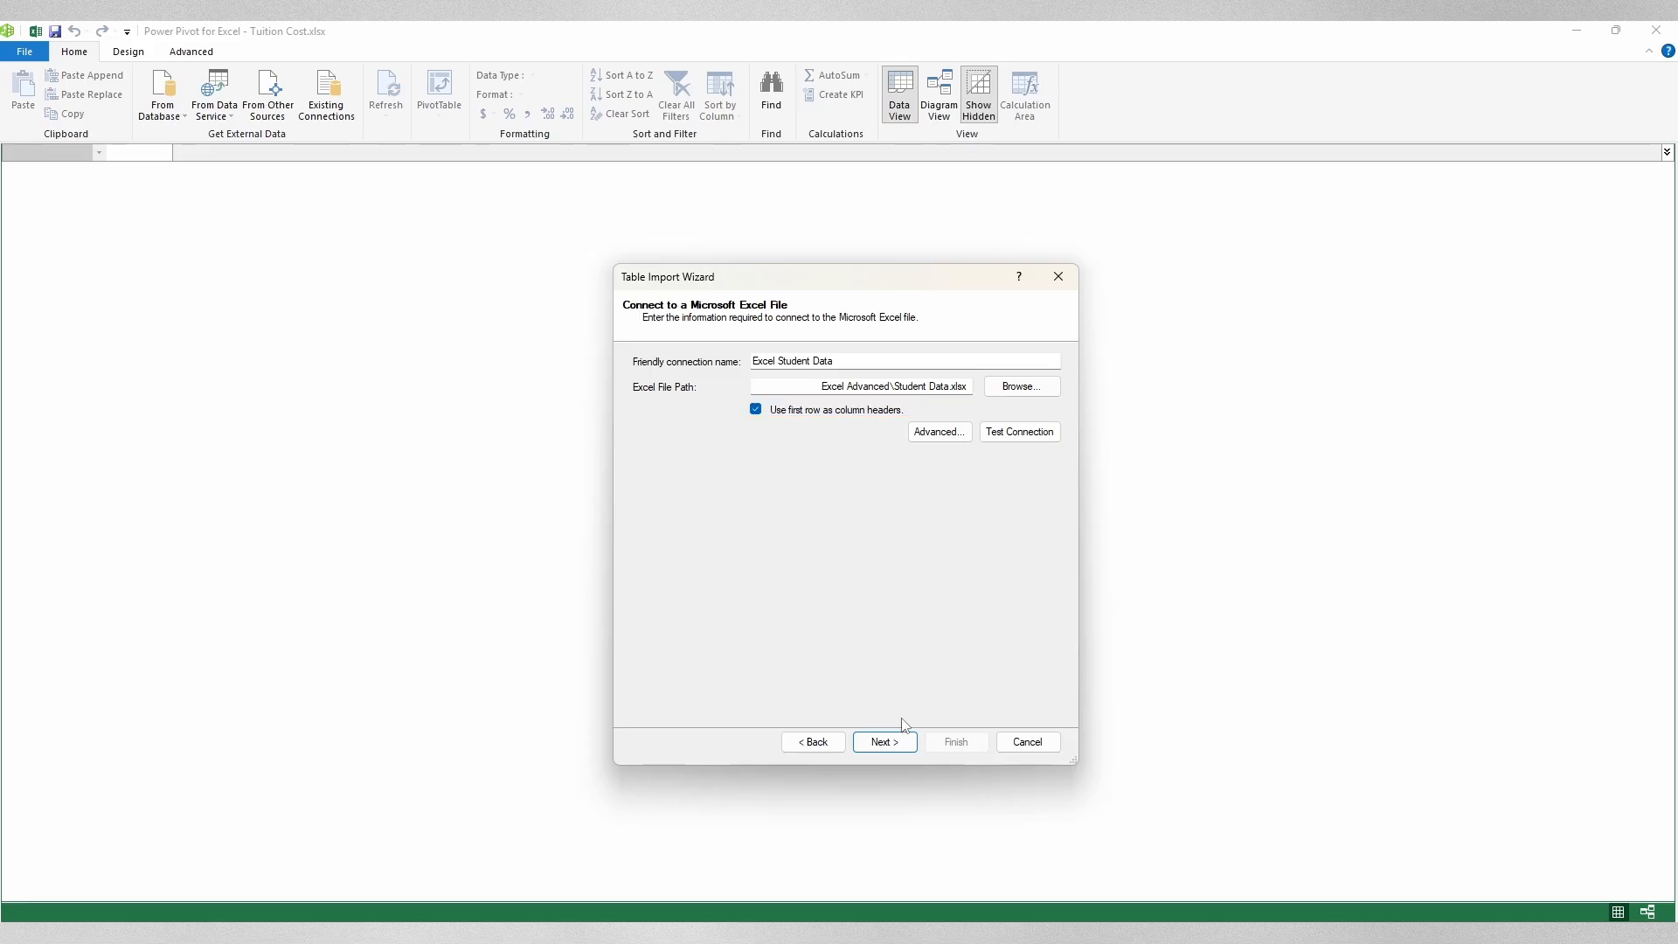
click(903, 742)
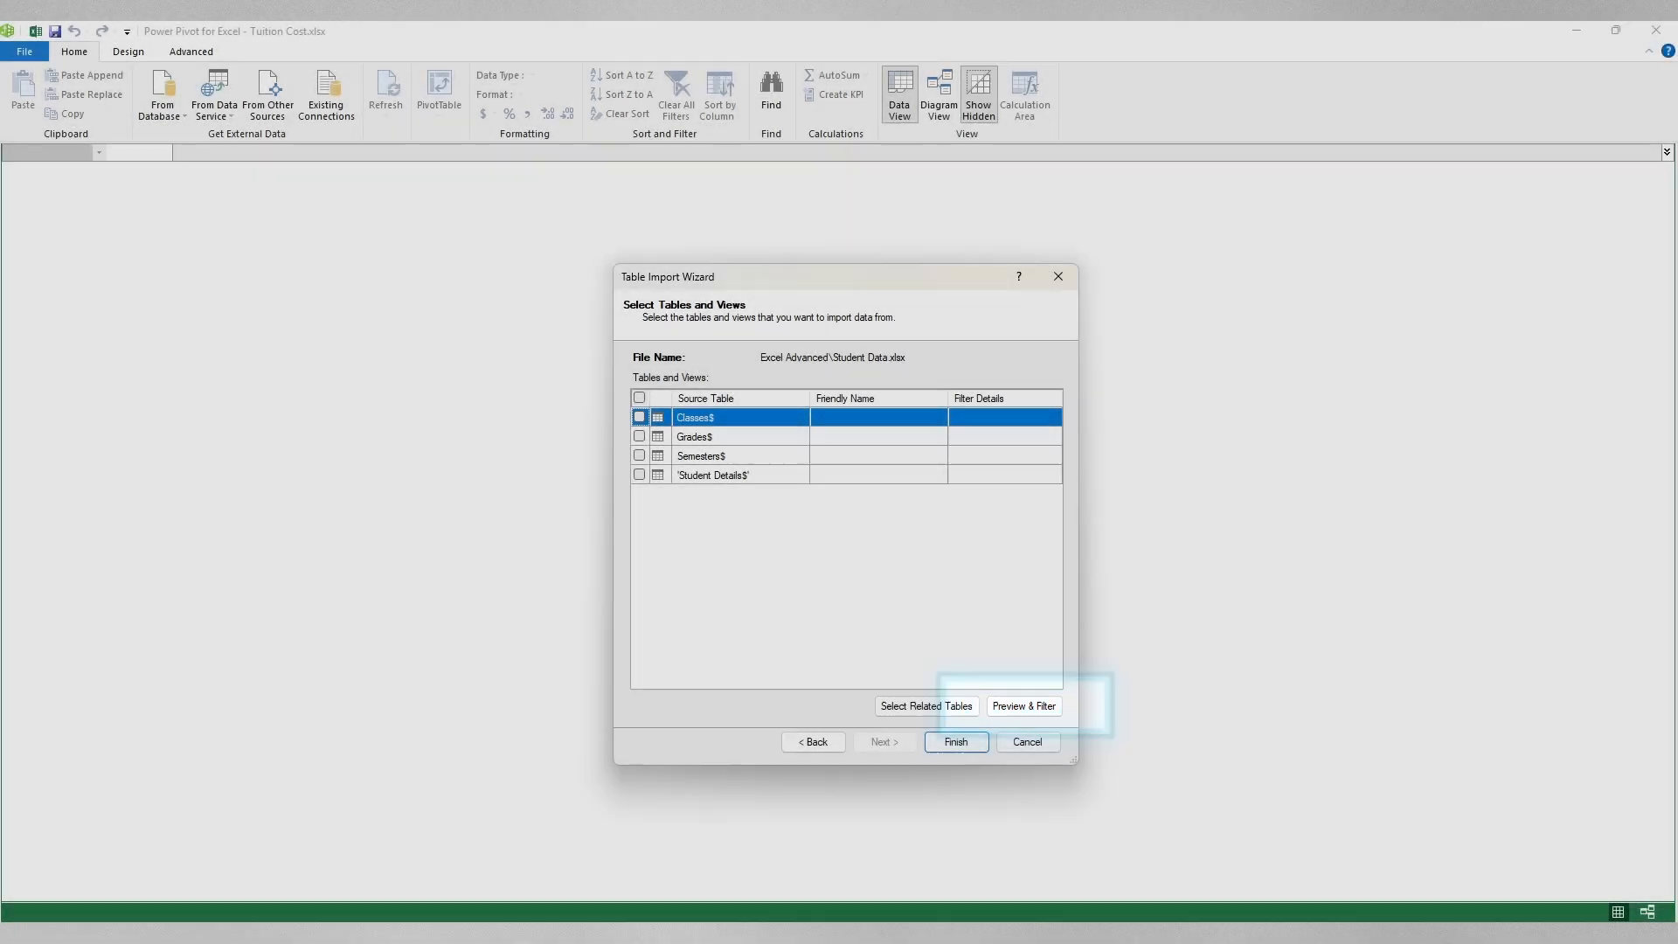
Step: Preview the Classes table, enlarging the preview and widening the Class Number and Class ID columns
click(1025, 706)
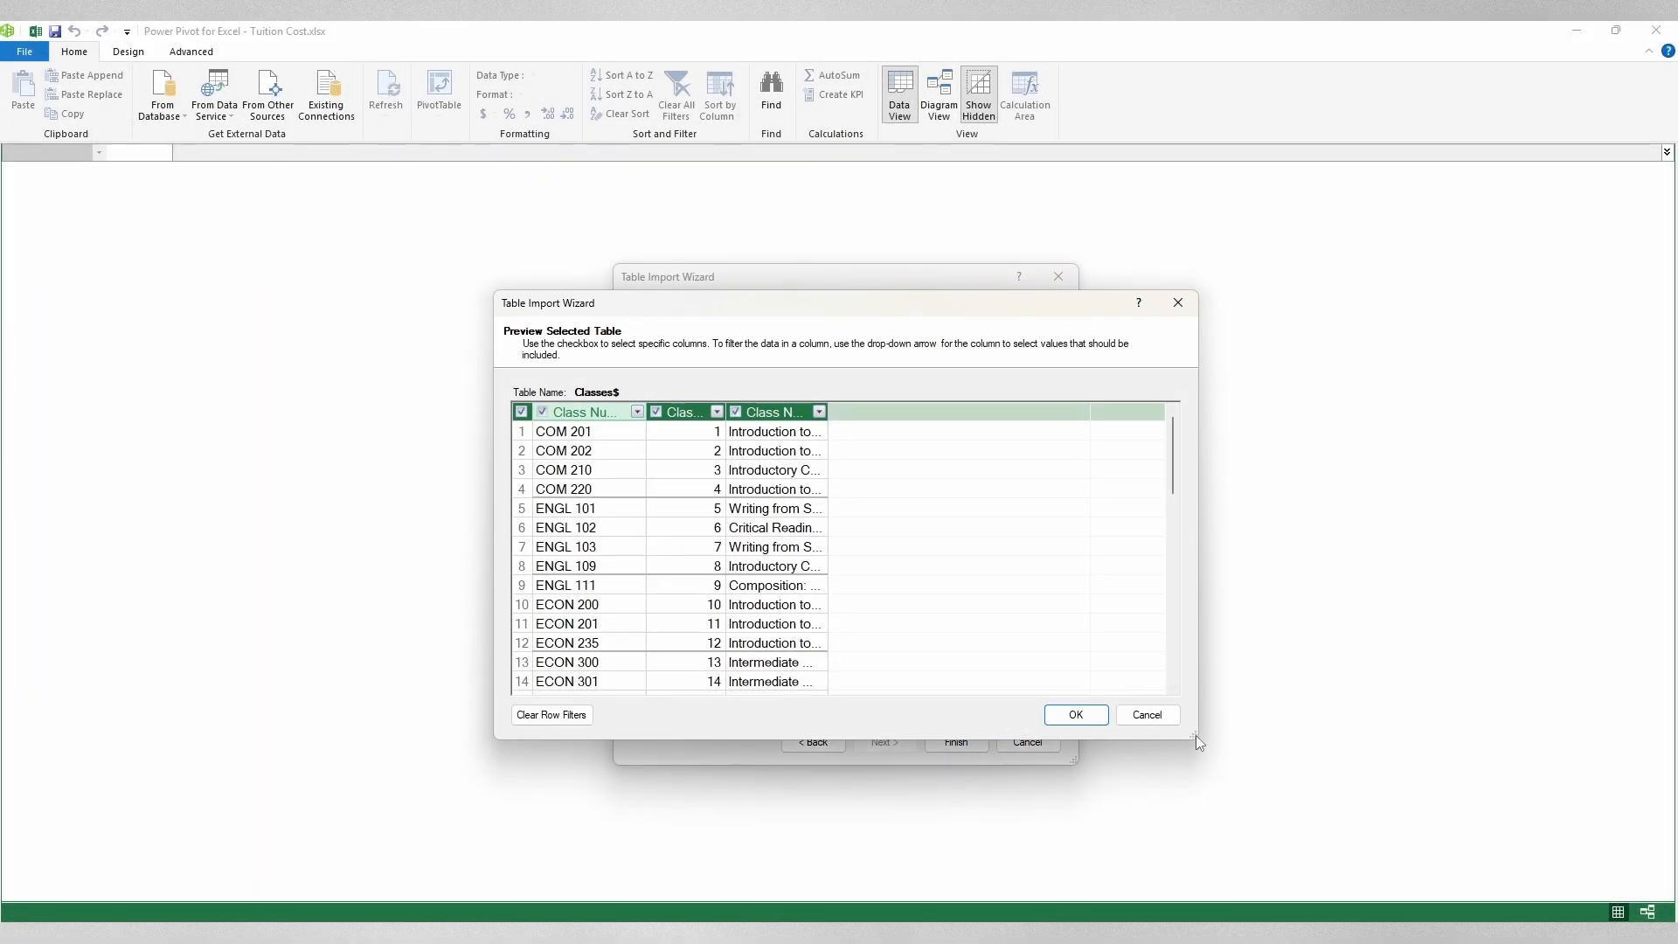
drag(1195, 736, 1430, 883)
drag(726, 412, 809, 420)
drag(647, 413, 680, 413)
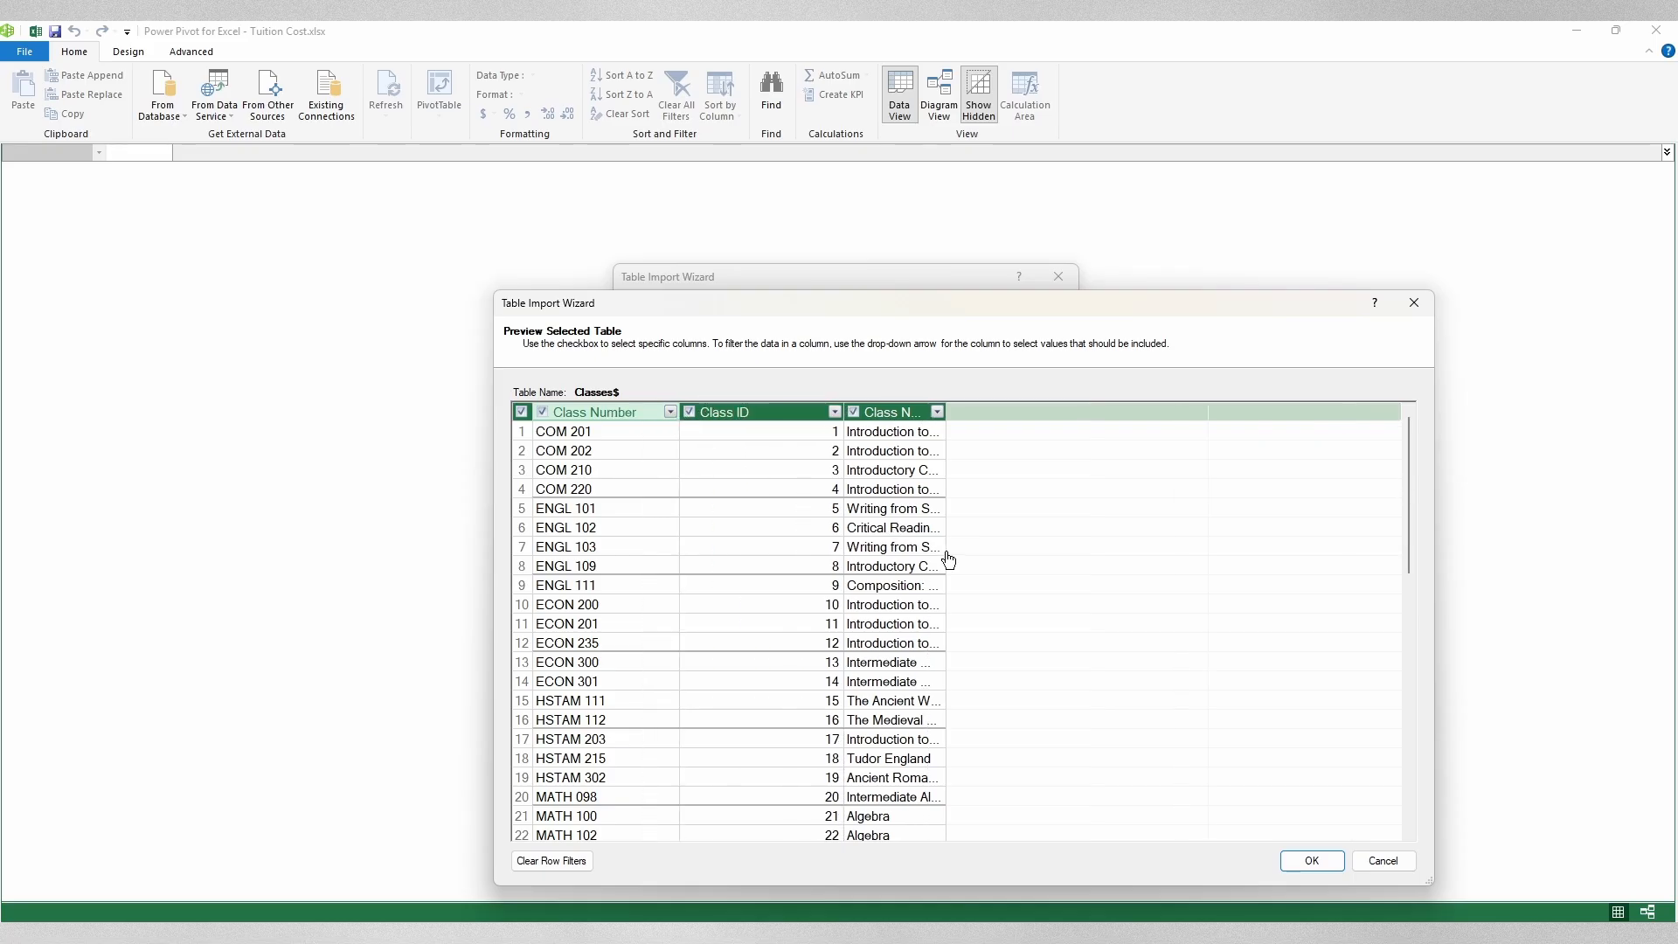
click(1401, 868)
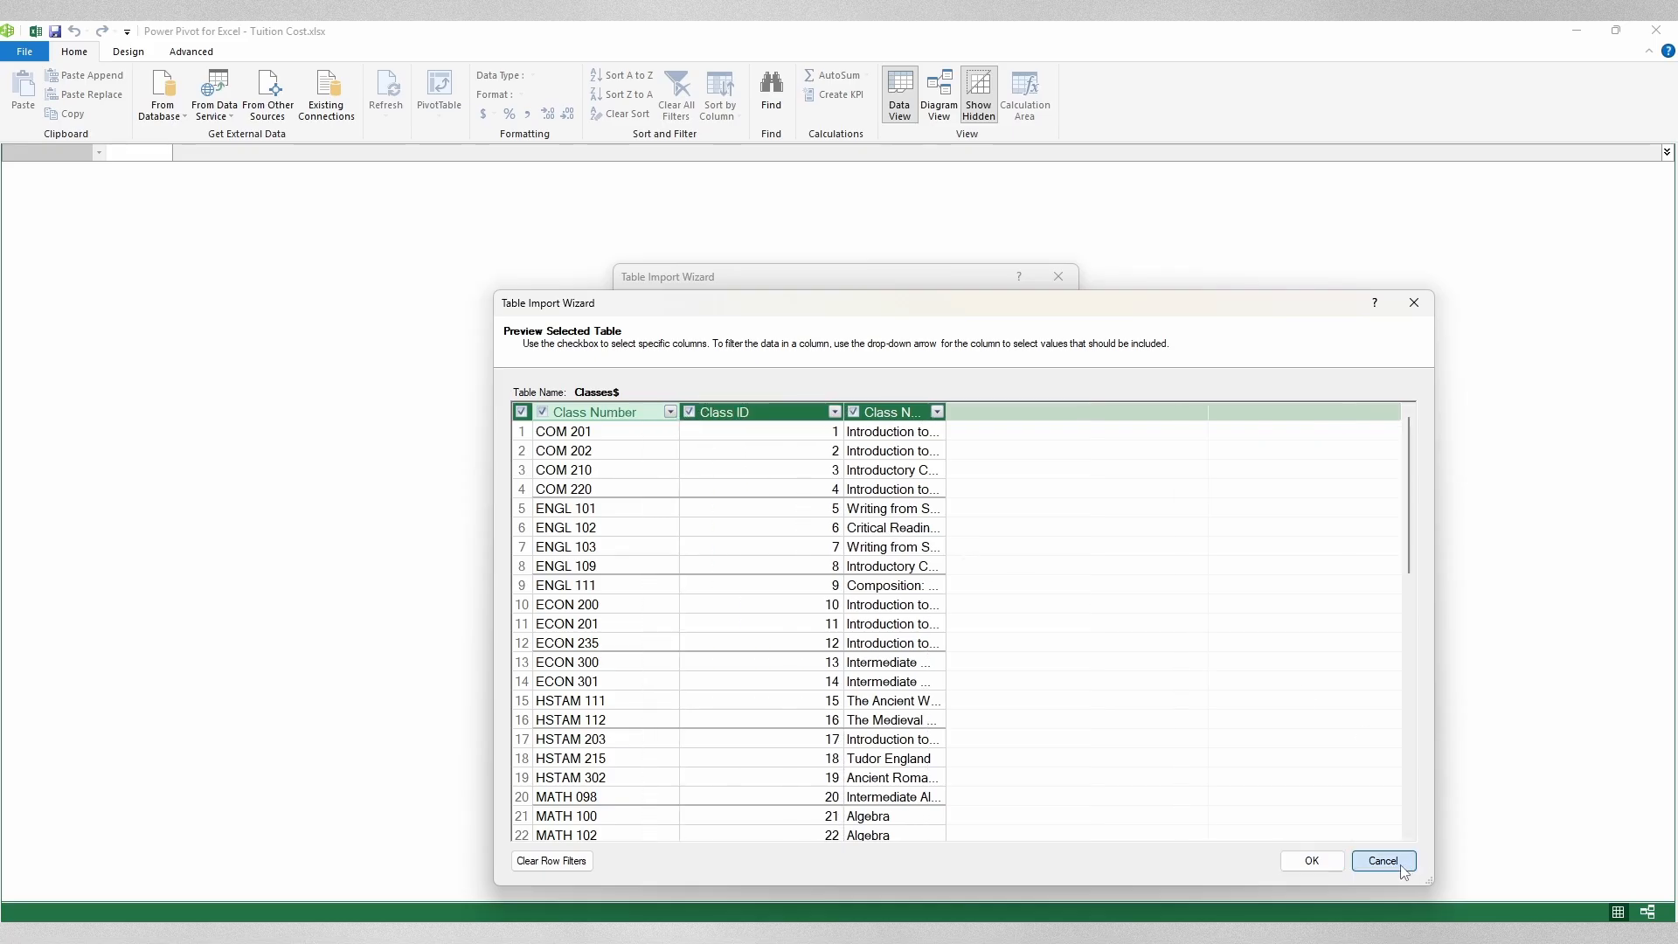
Step: Preview the Grades table, then tick all four tables and start the import
click(733, 437)
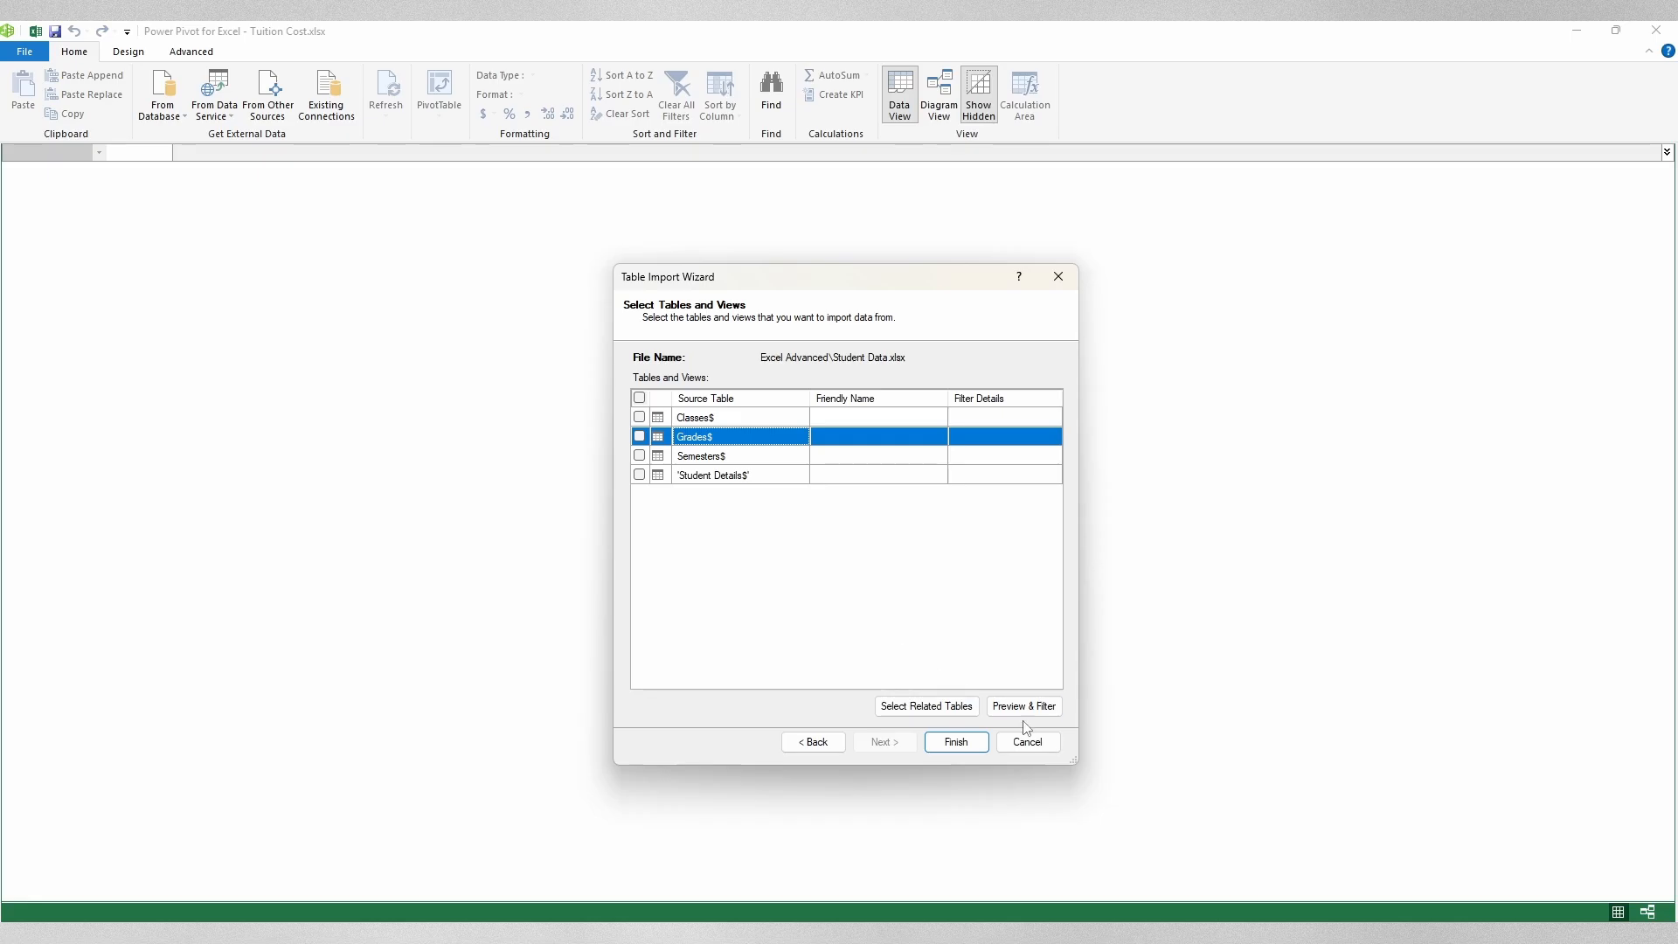
click(1042, 704)
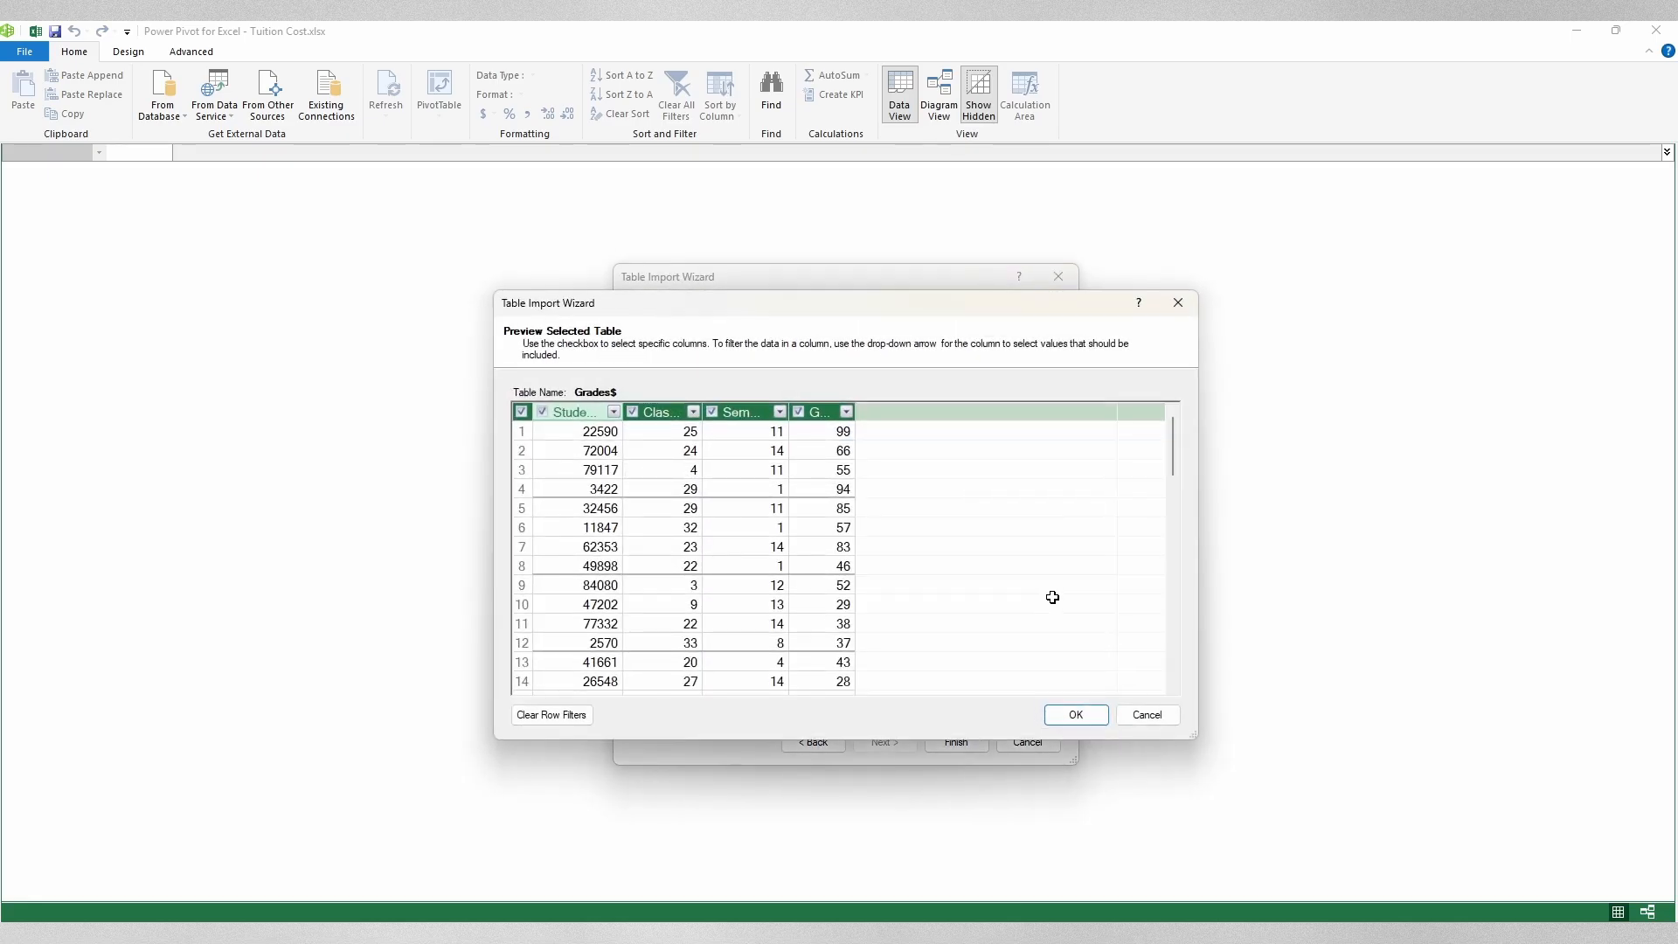
mouse_move(1173, 448)
mouse_down()
mouse_move(1158, 670)
mouse_move(1158, 472)
mouse_up()
click(1147, 715)
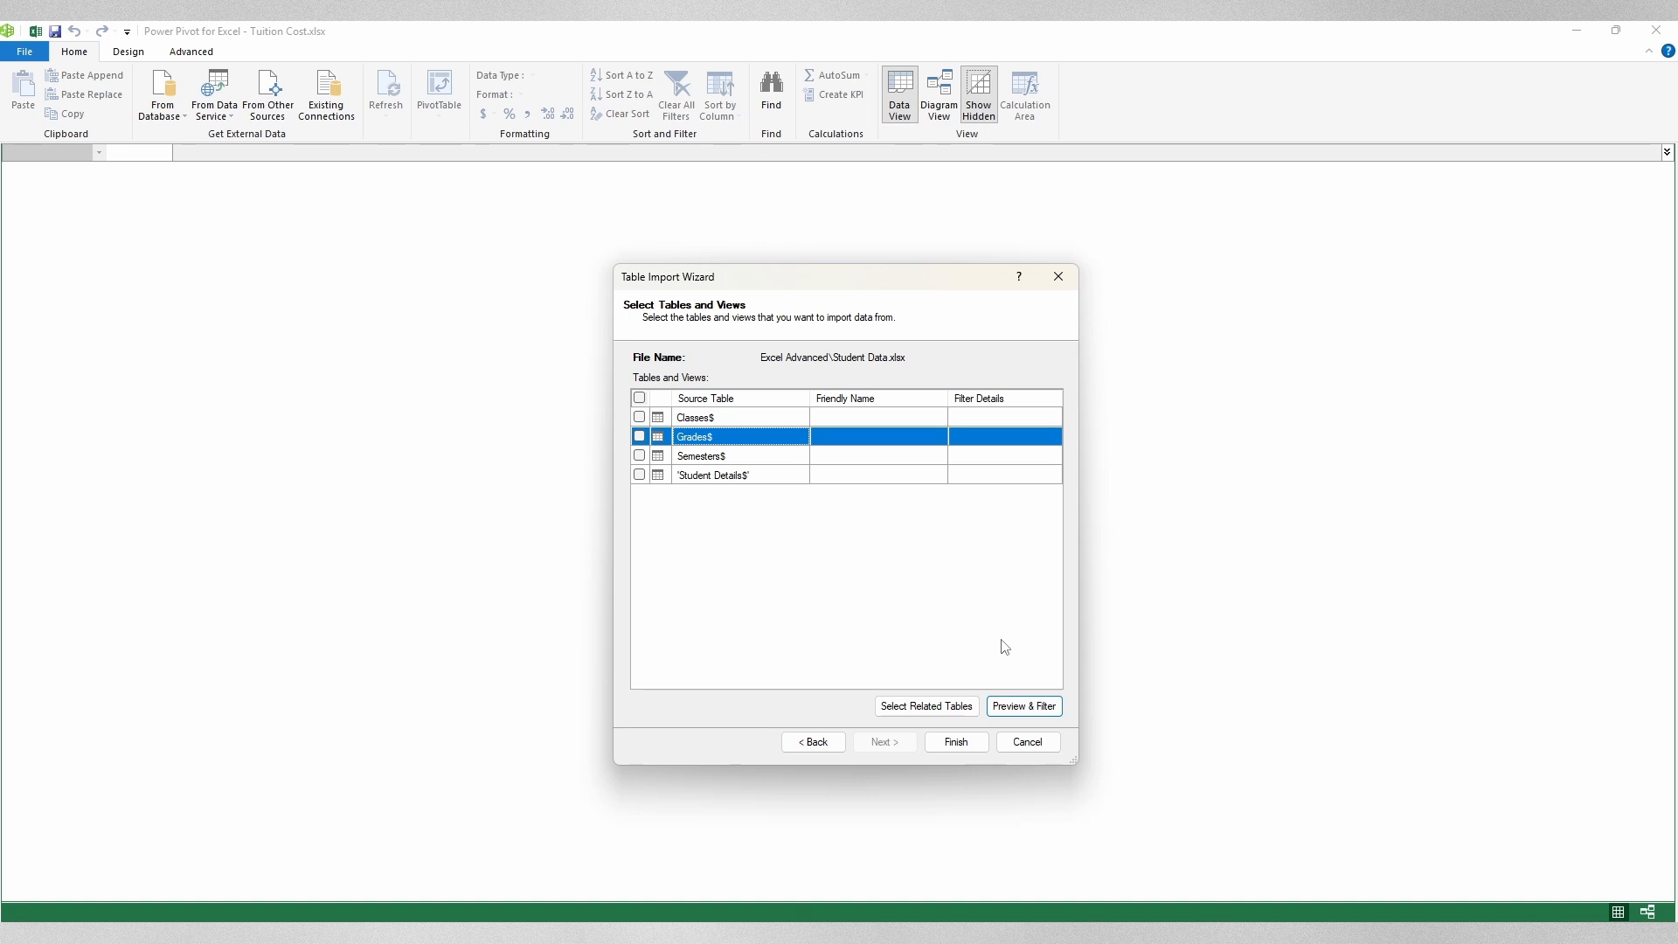
click(639, 398)
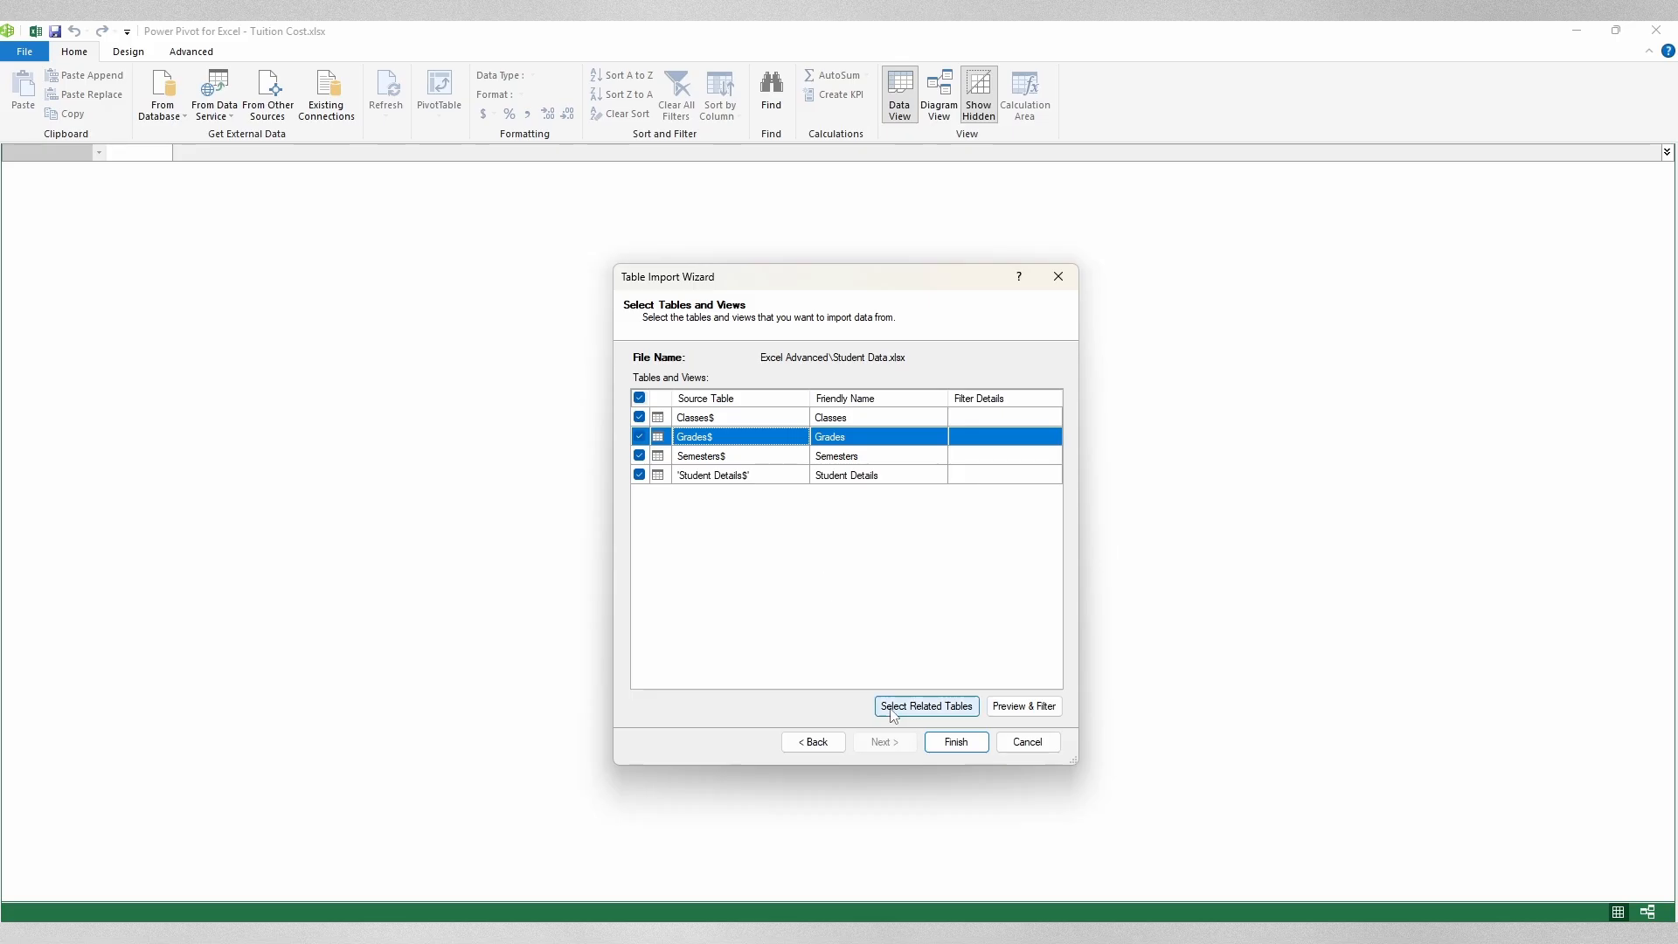
click(955, 743)
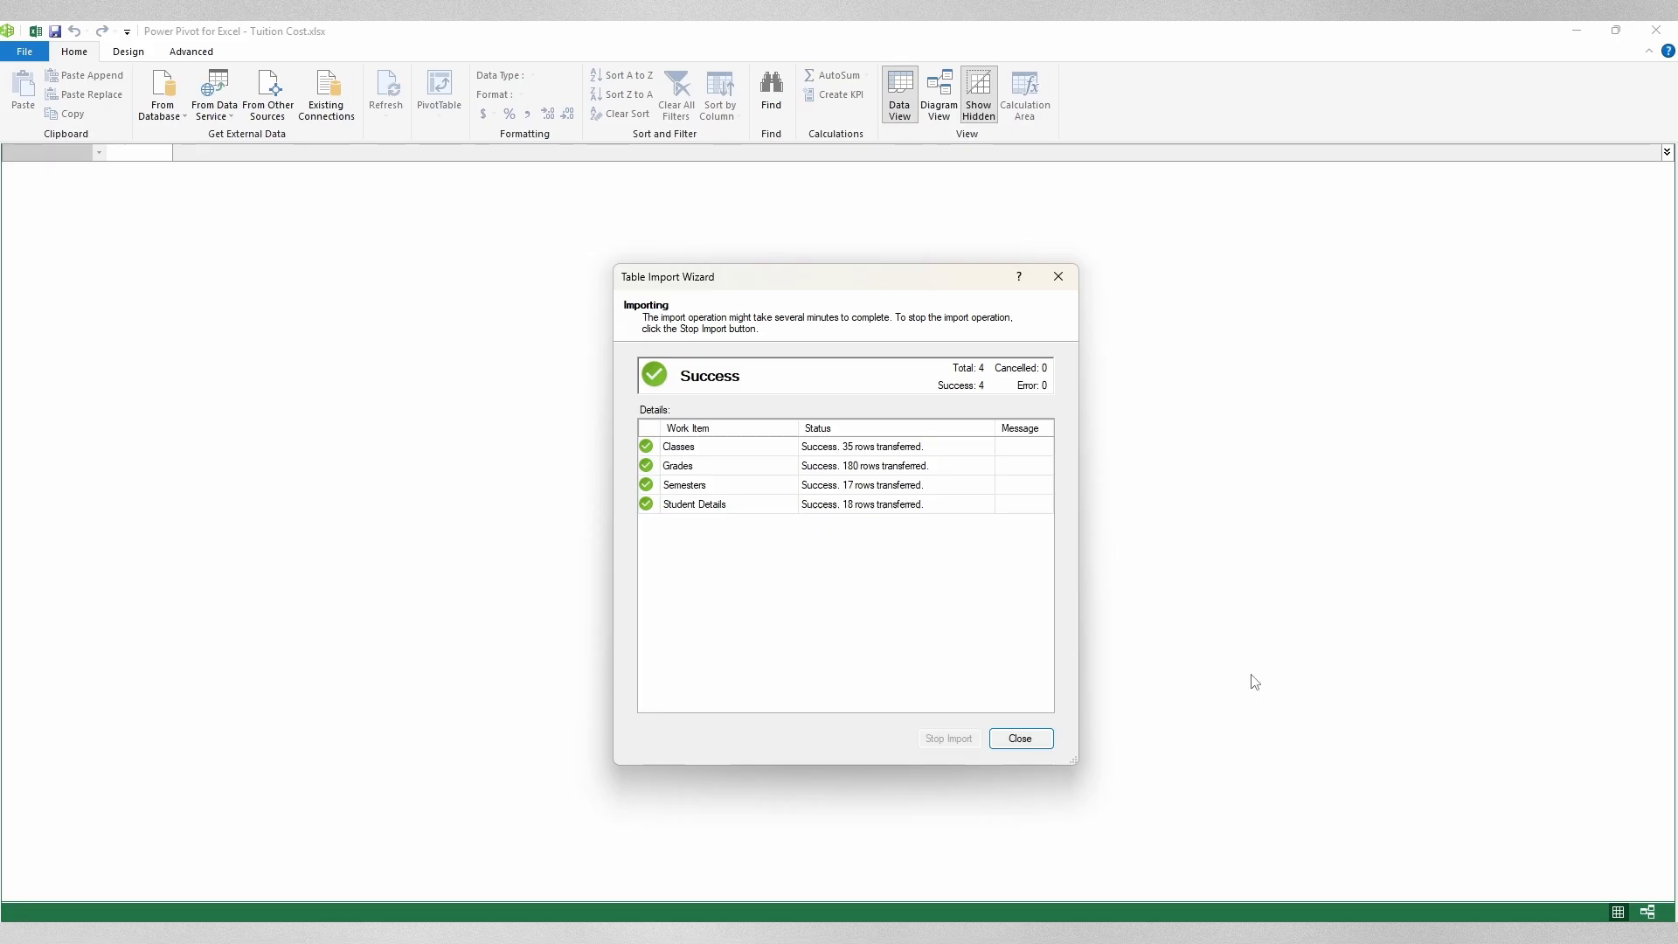
Step: Close the import summary and the Power Pivot window to return to the Tuition sheet
click(1019, 741)
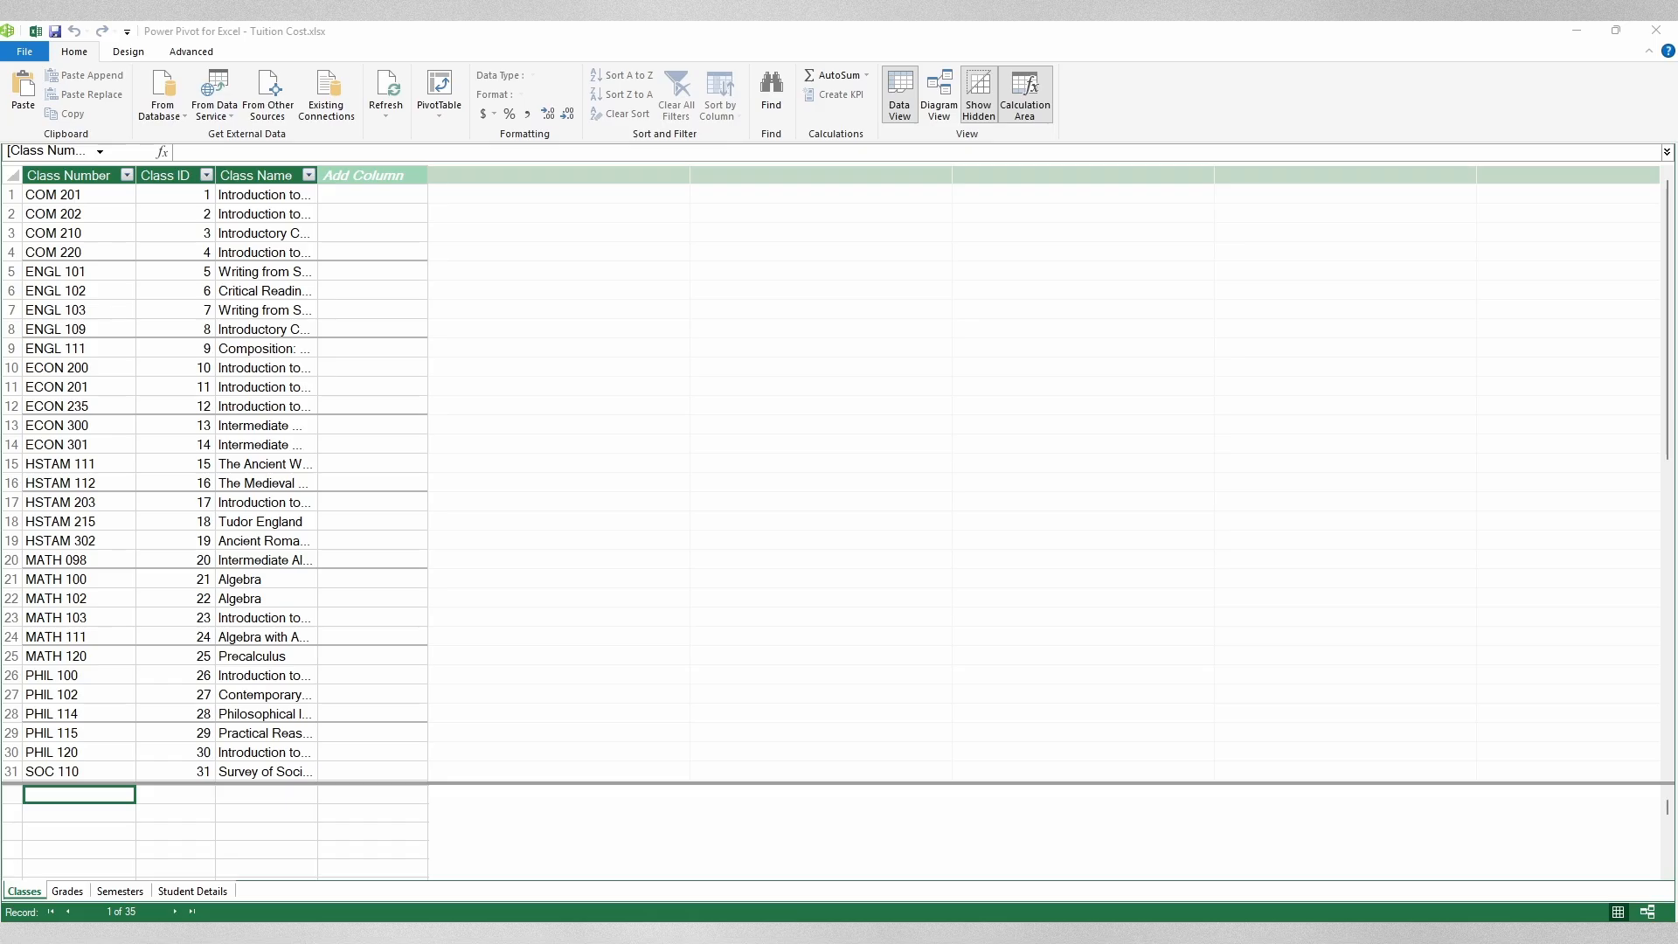
click(1656, 40)
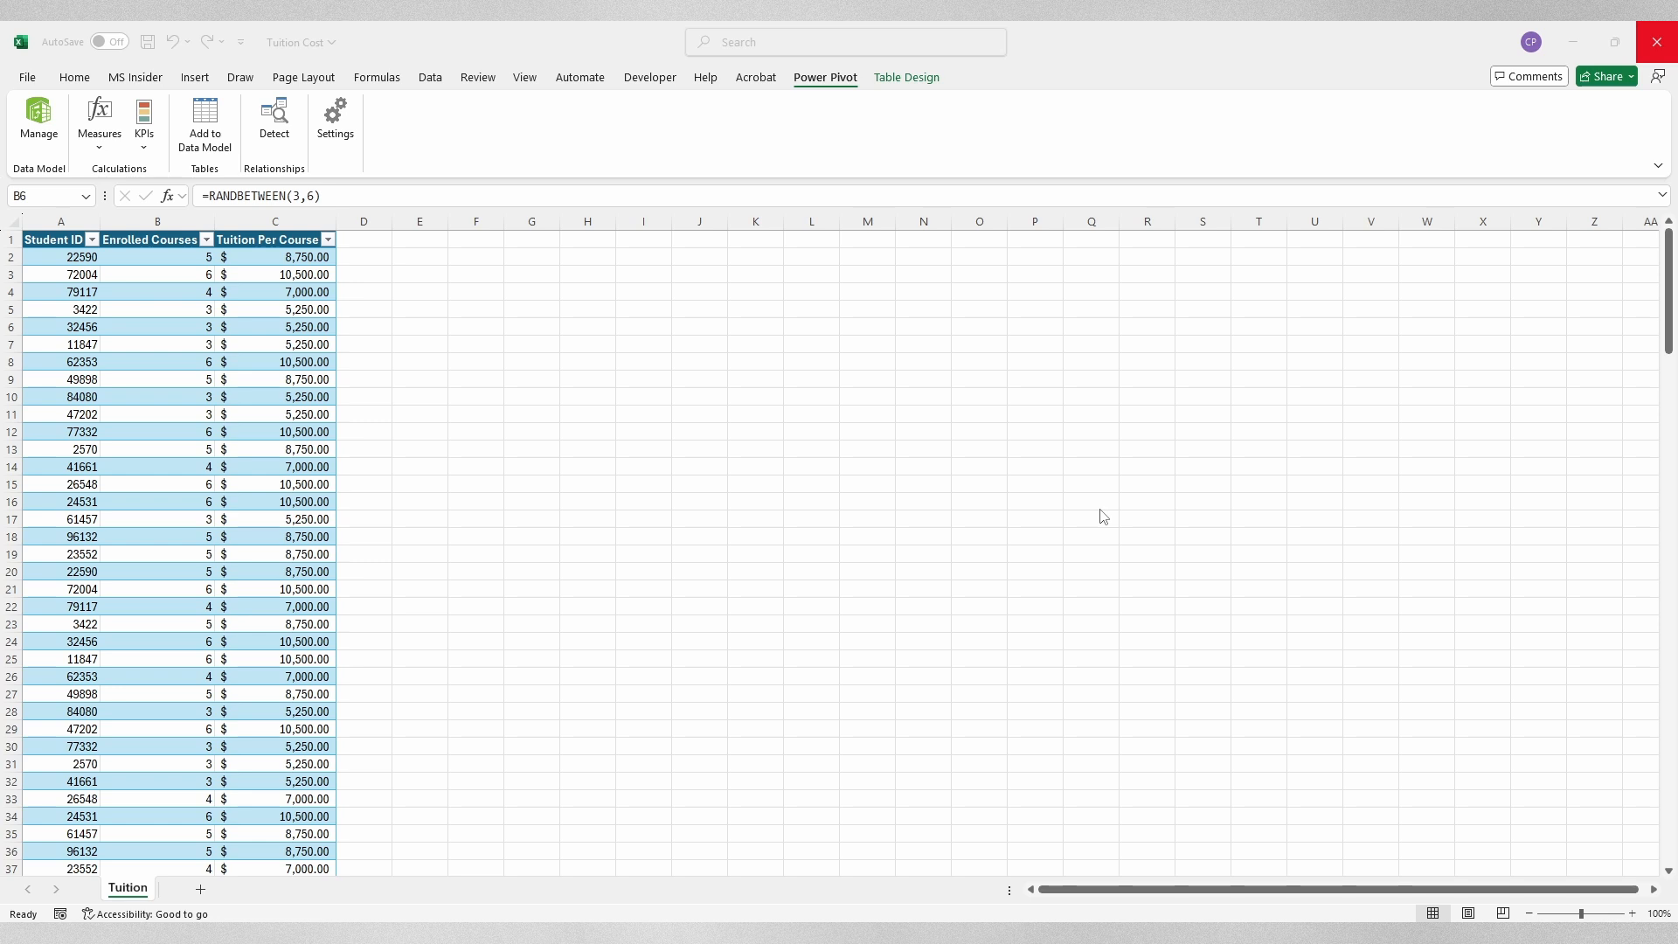
Step: Select a cell inside the Tuition table to add it to the data model
click(136, 257)
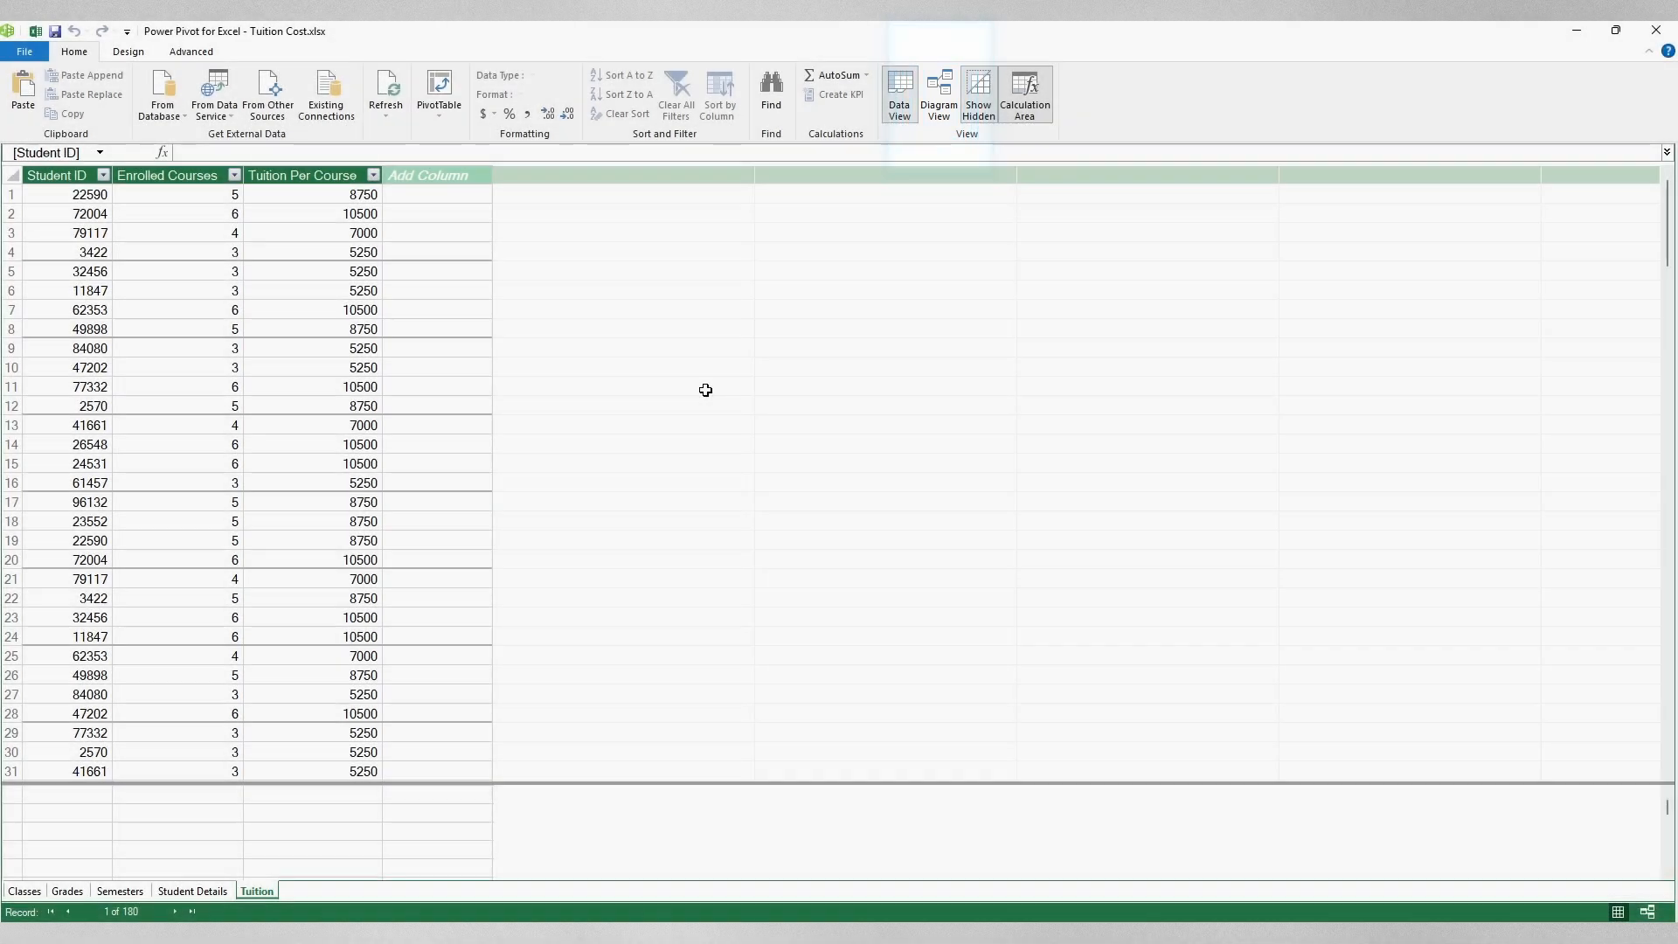
Step: In Diagram View, arrange the five tables and link Student Details to Grades on Student ID
click(944, 93)
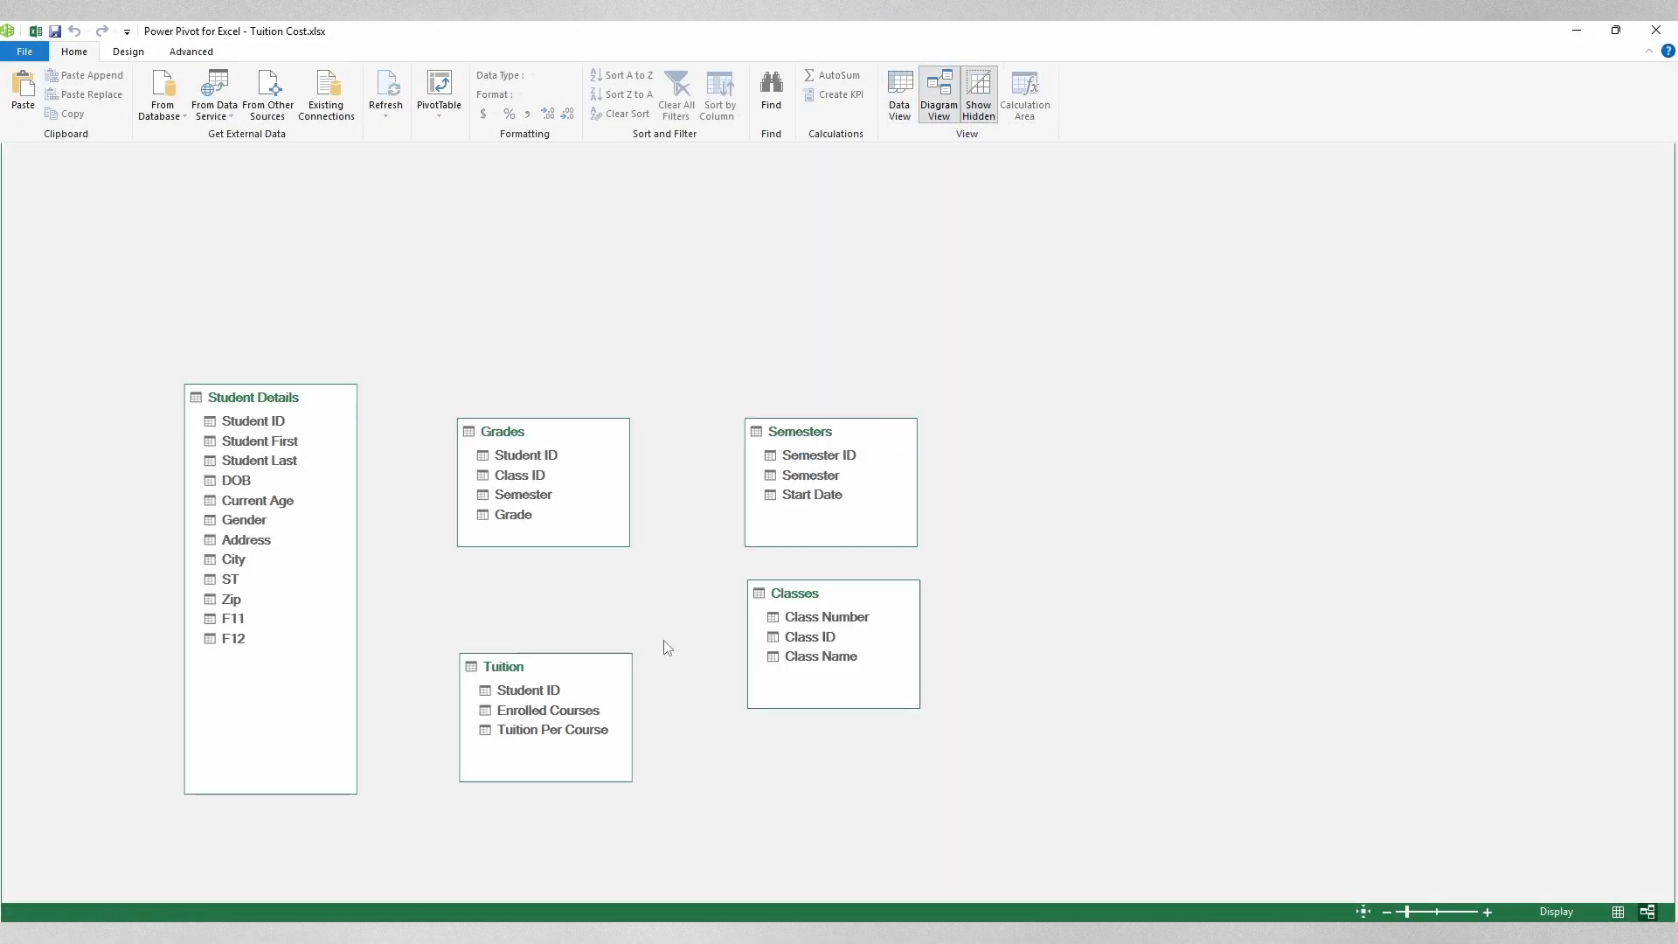
drag(293, 411, 269, 302)
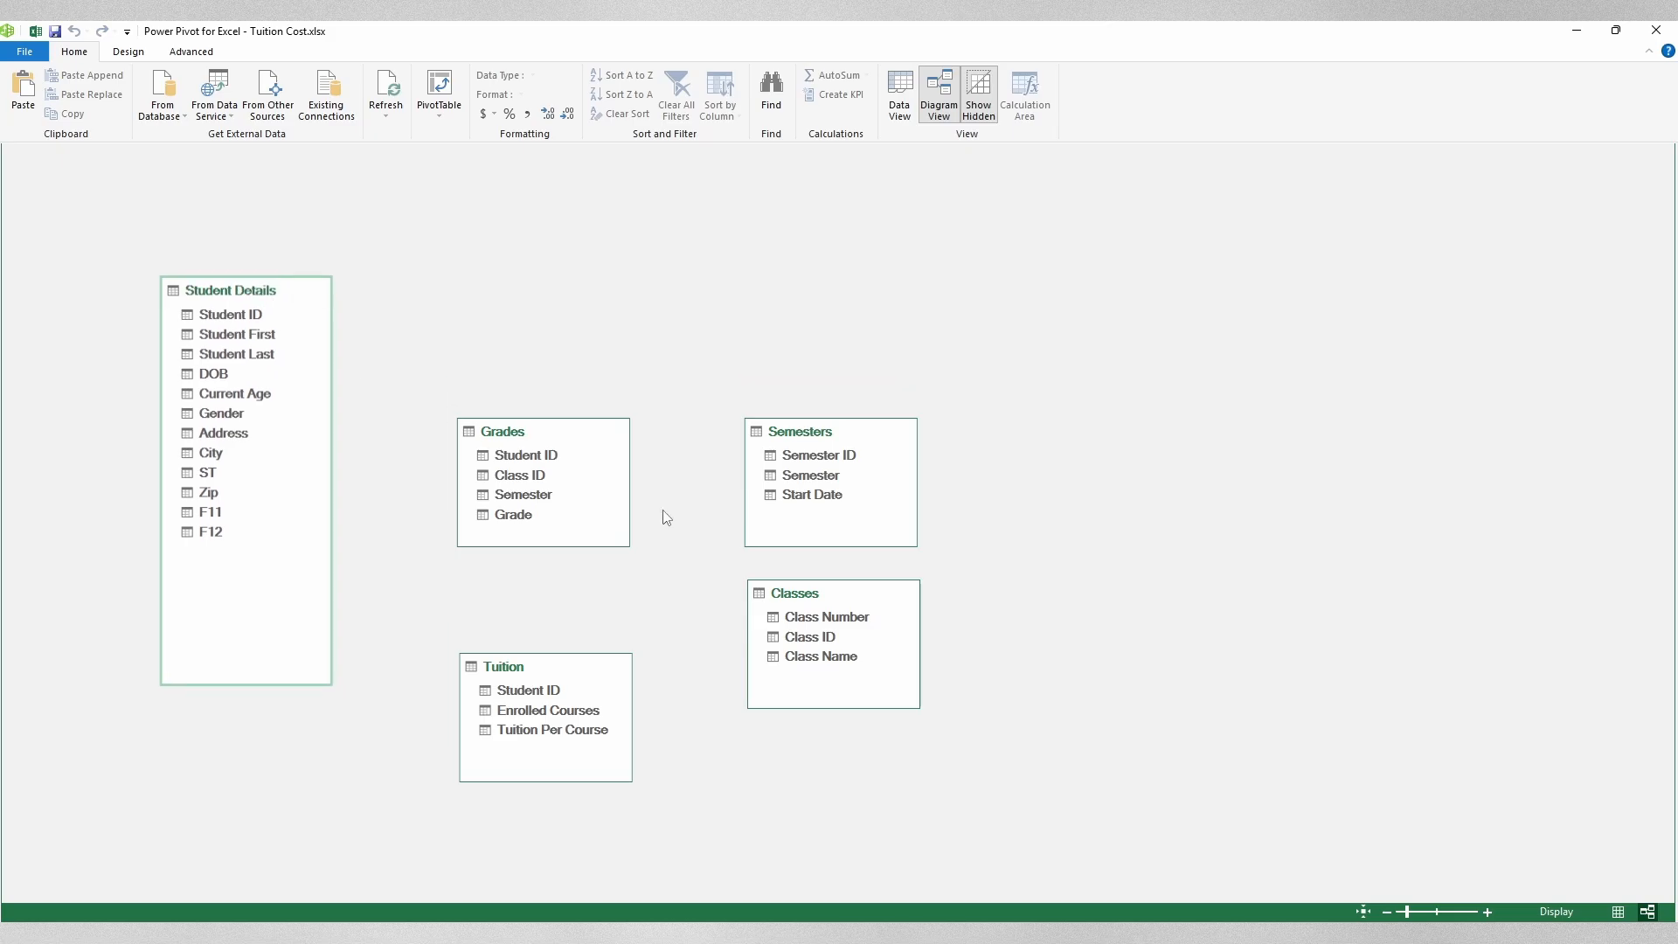
drag(604, 431, 538, 299)
mouse_move(559, 412)
mouse_down()
mouse_move(588, 532)
mouse_move(533, 400)
mouse_move(530, 427)
mouse_move(549, 429)
mouse_up()
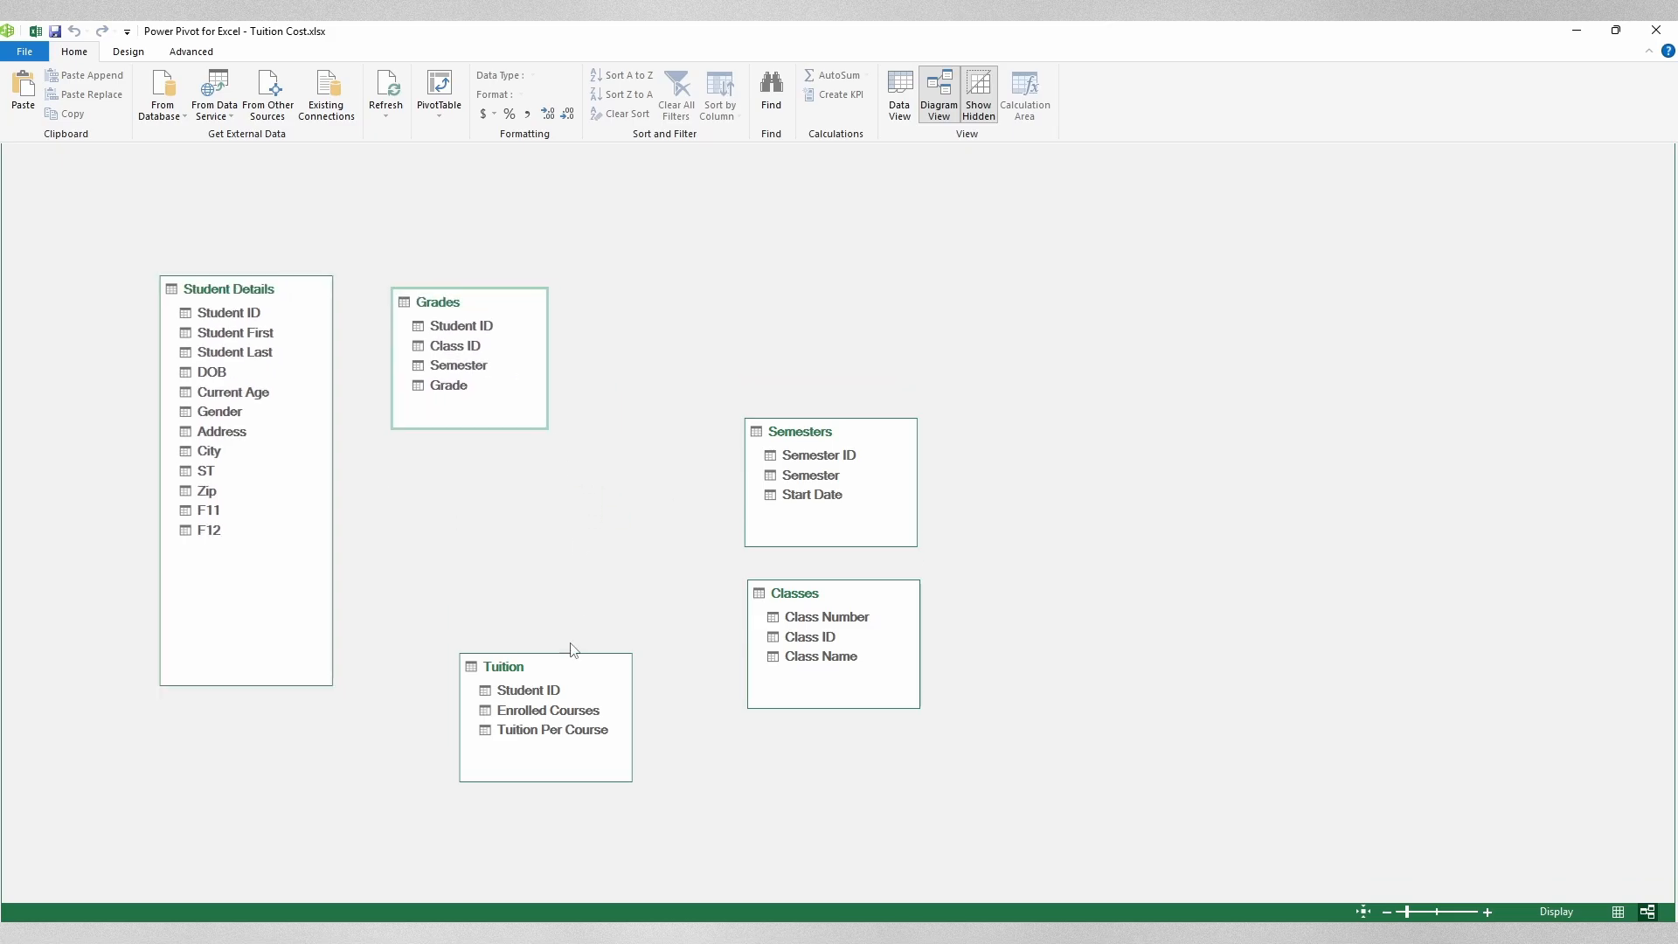
drag(603, 666, 526, 519)
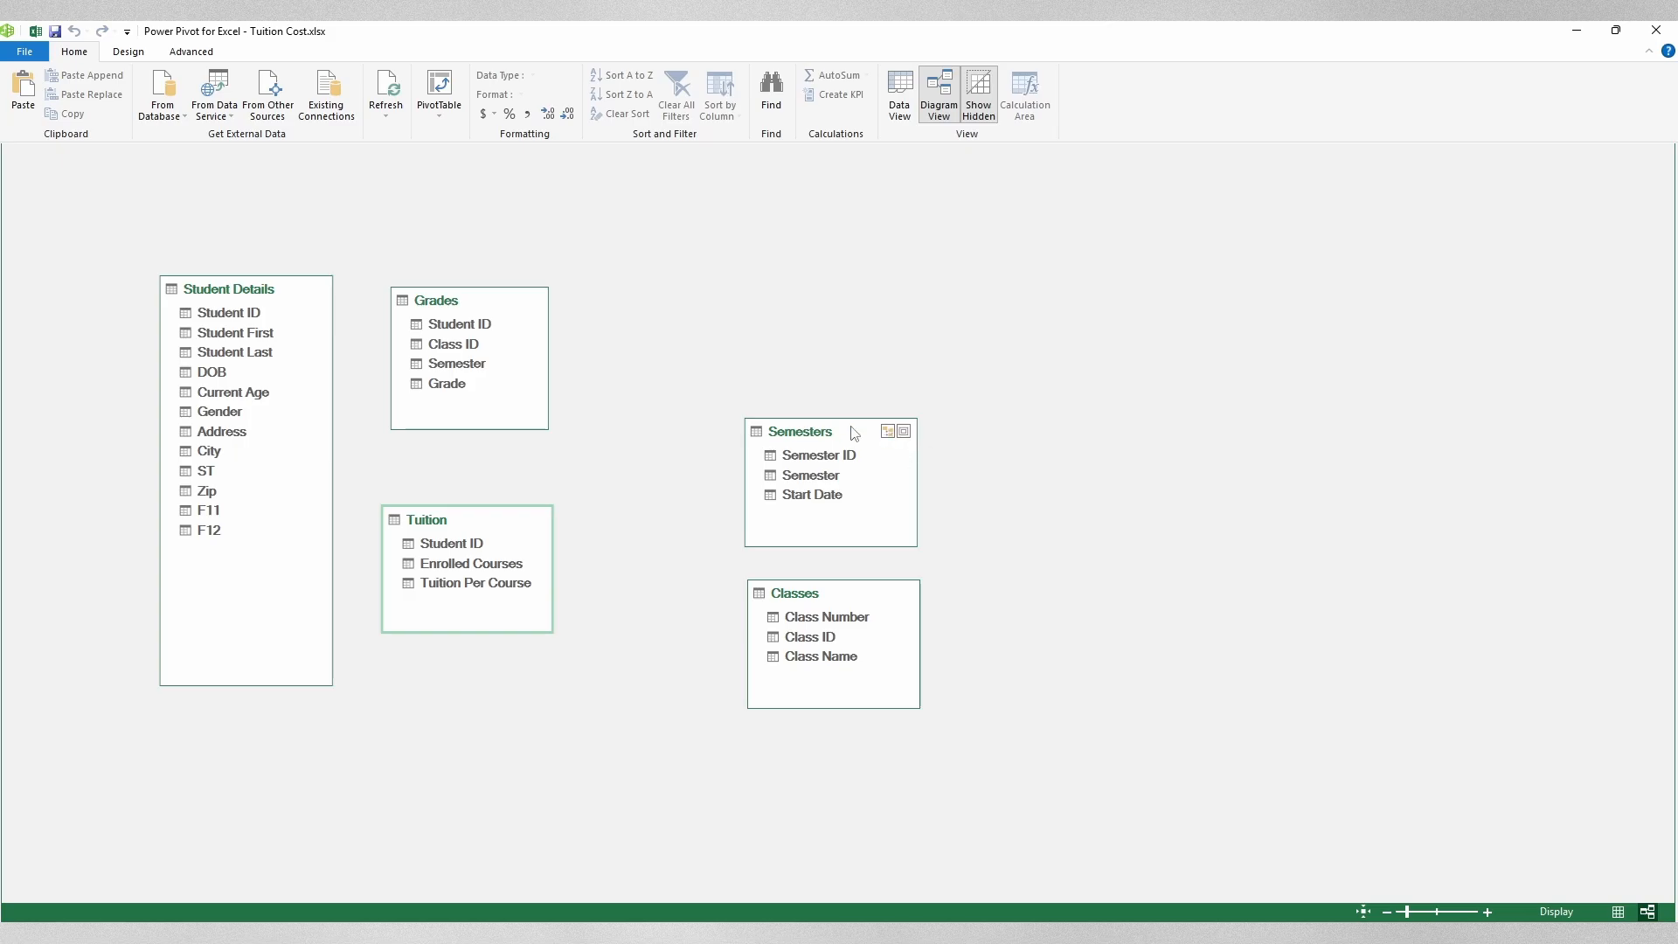
drag(853, 432, 743, 301)
drag(835, 591, 741, 528)
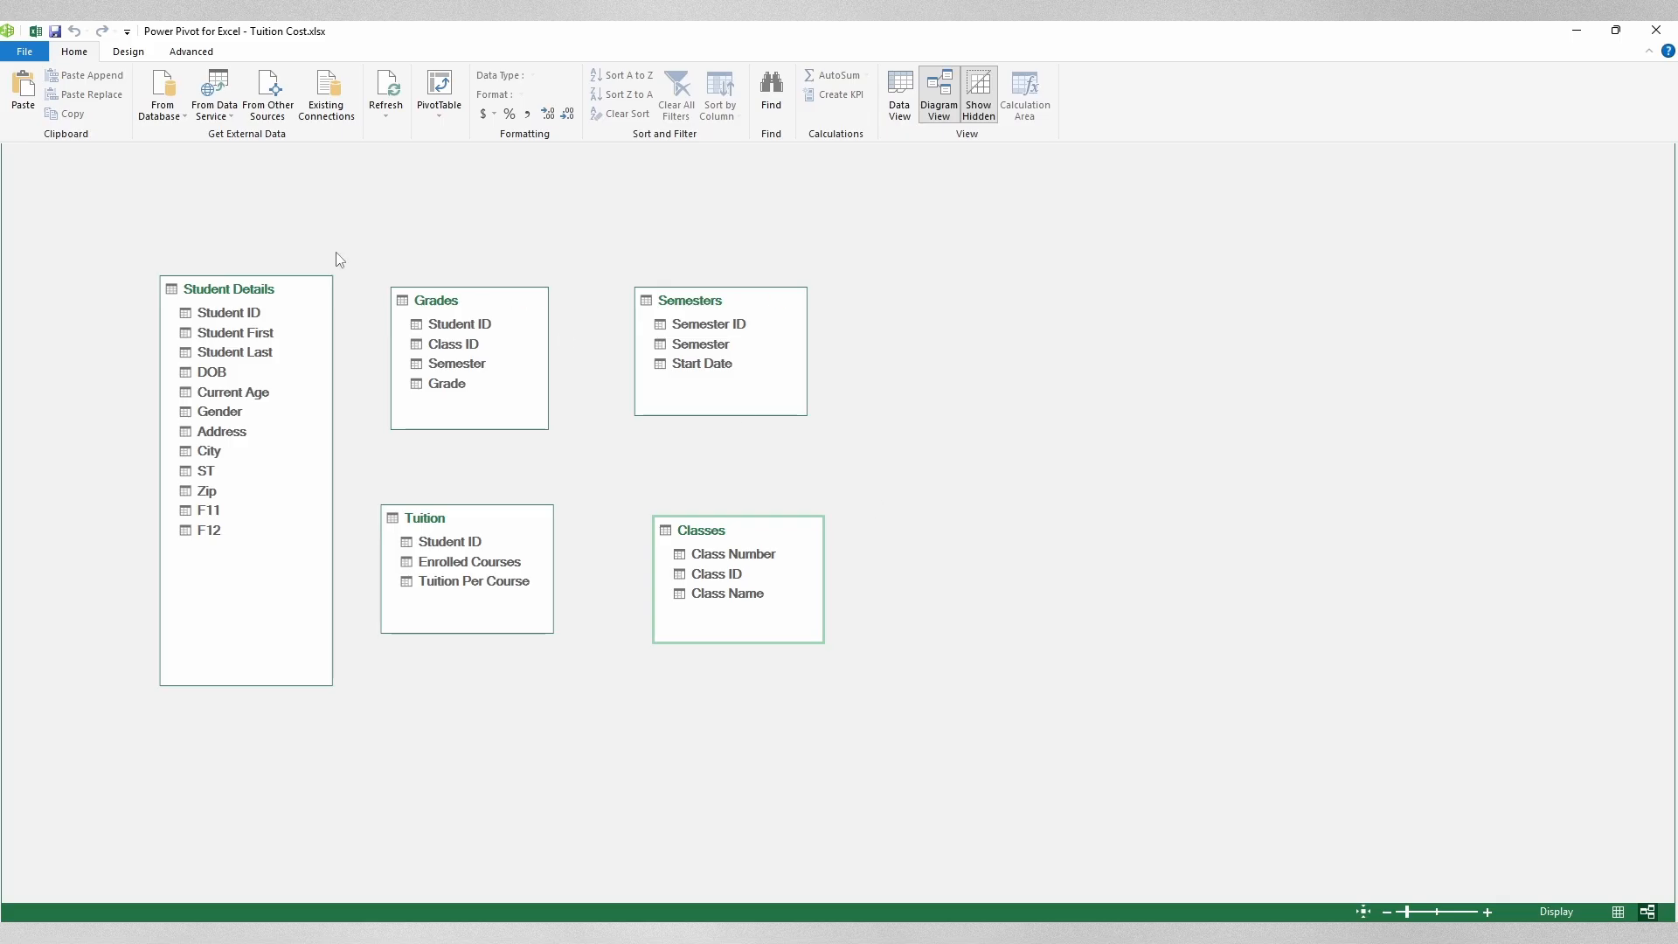
drag(220, 314, 451, 325)
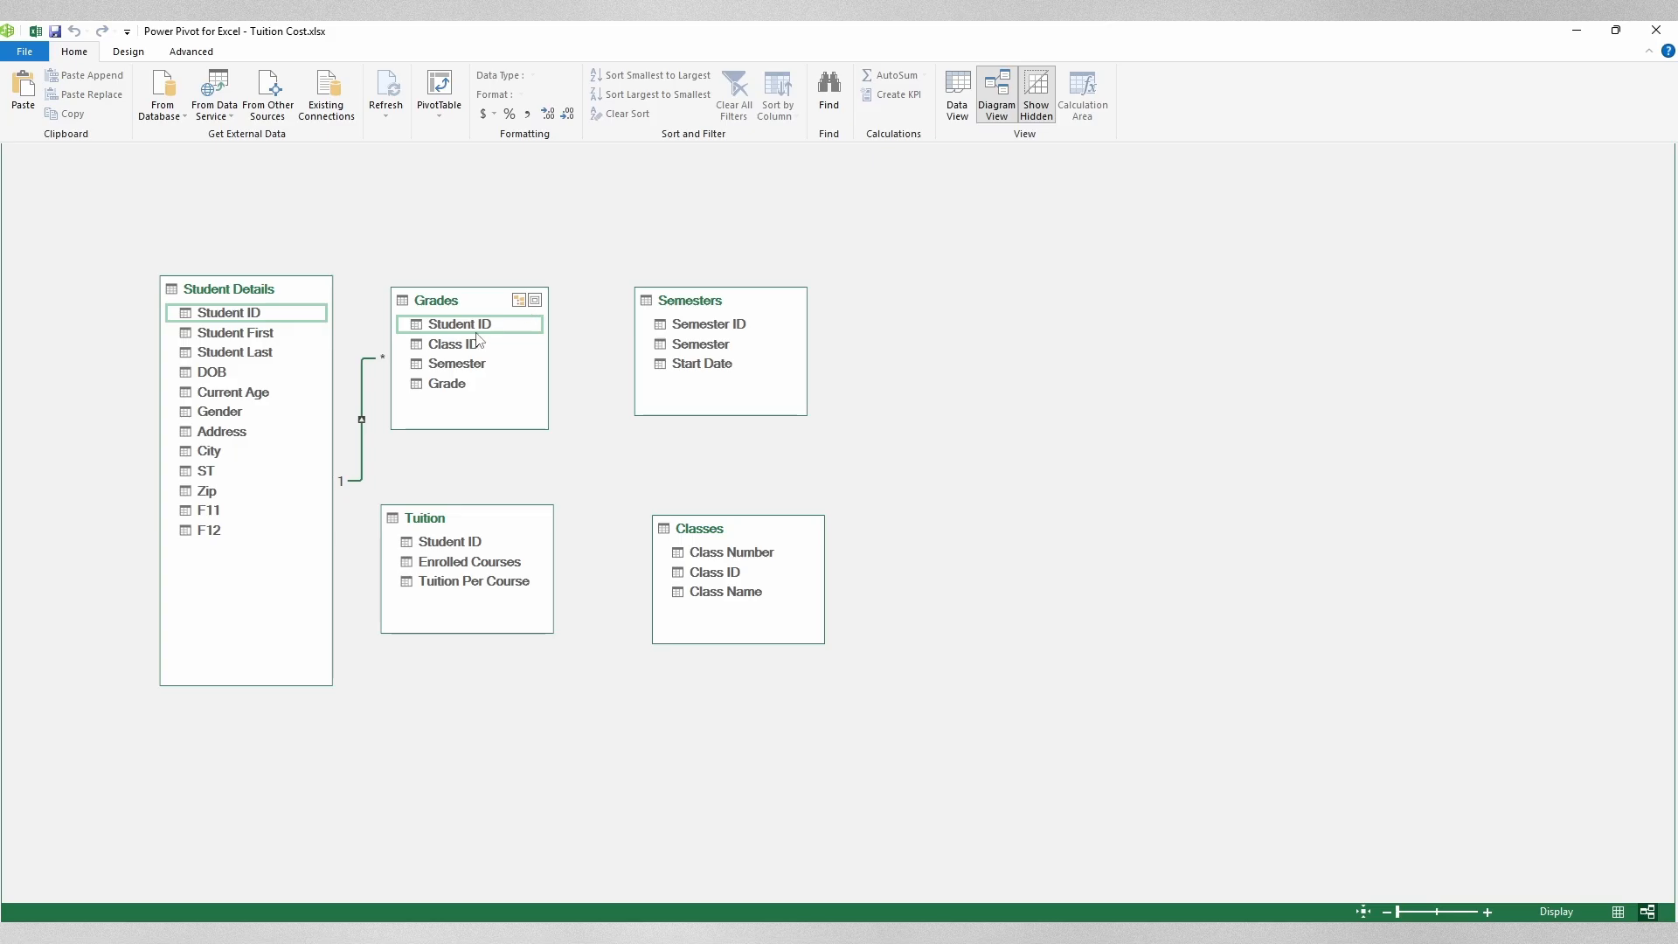
Step: Link Grades–Classes on Class ID, Grades Semester to Semesters Semester ID, and Tuition–Student Details on Student ID
drag(457, 348, 748, 574)
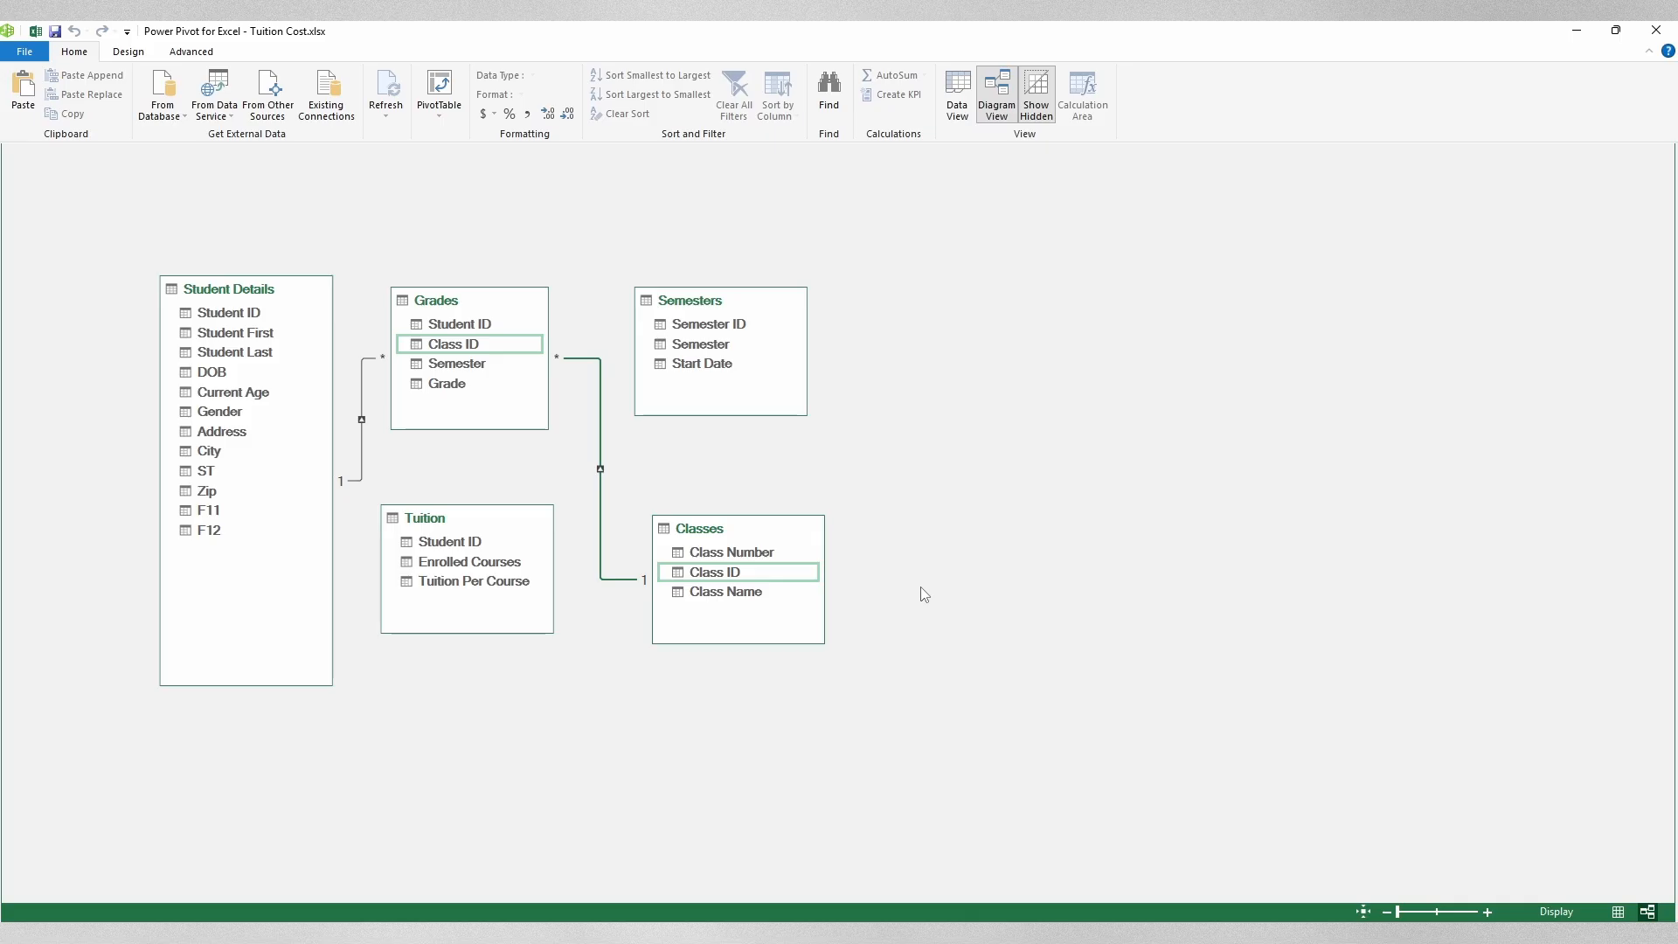
drag(469, 364, 712, 326)
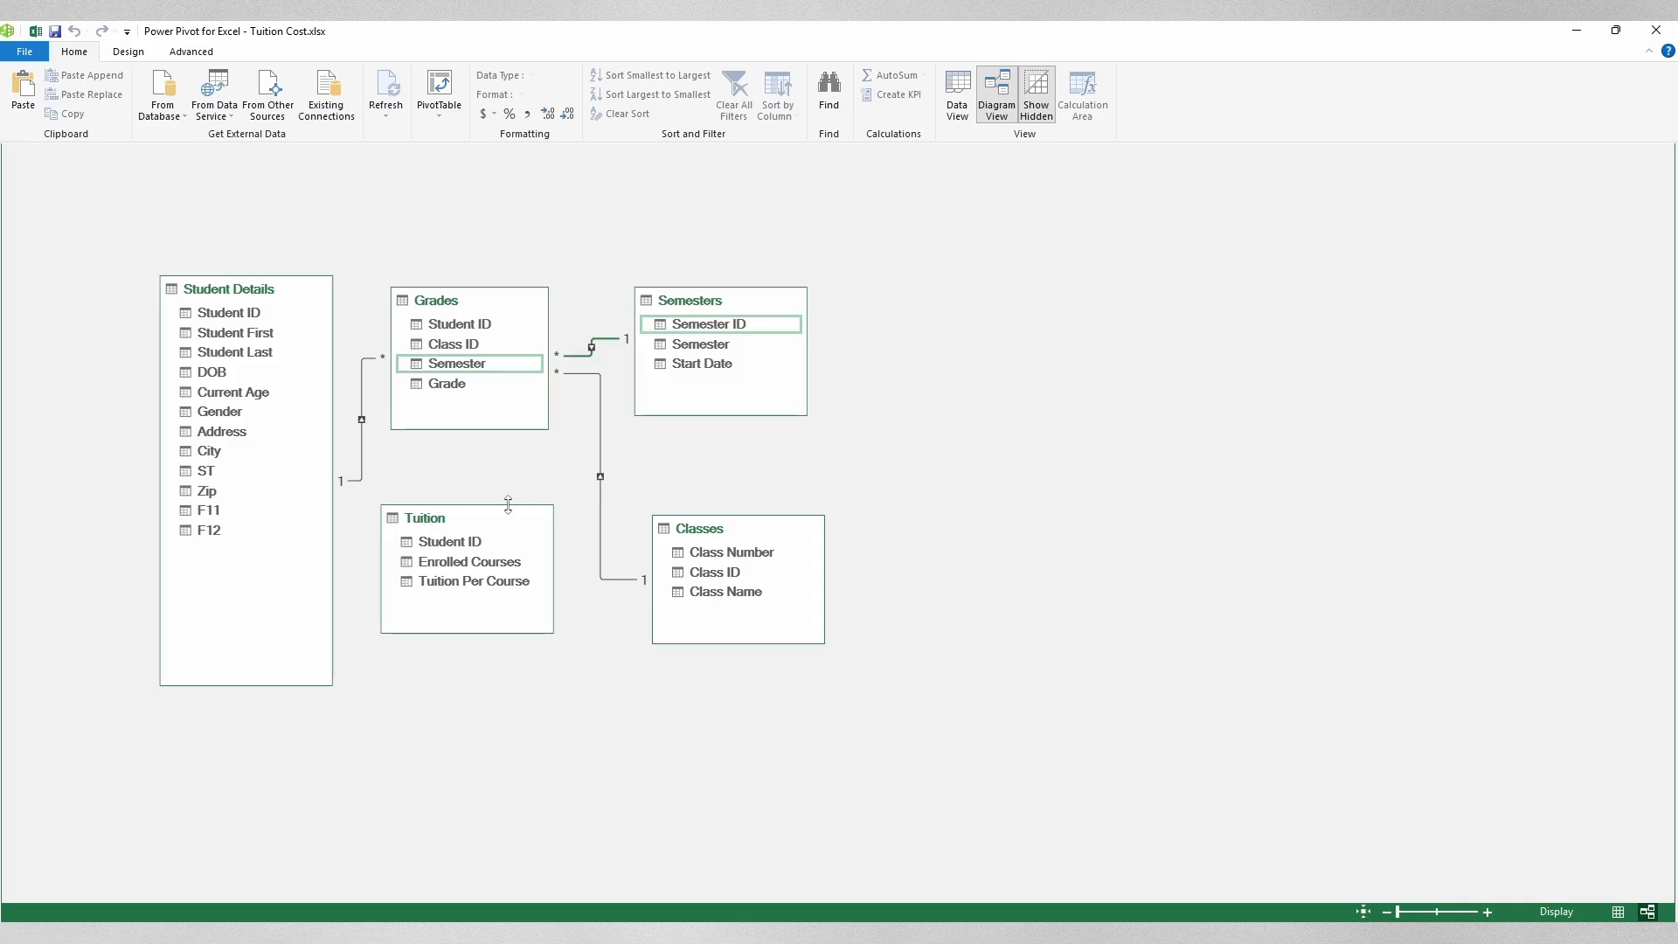
drag(444, 544, 224, 318)
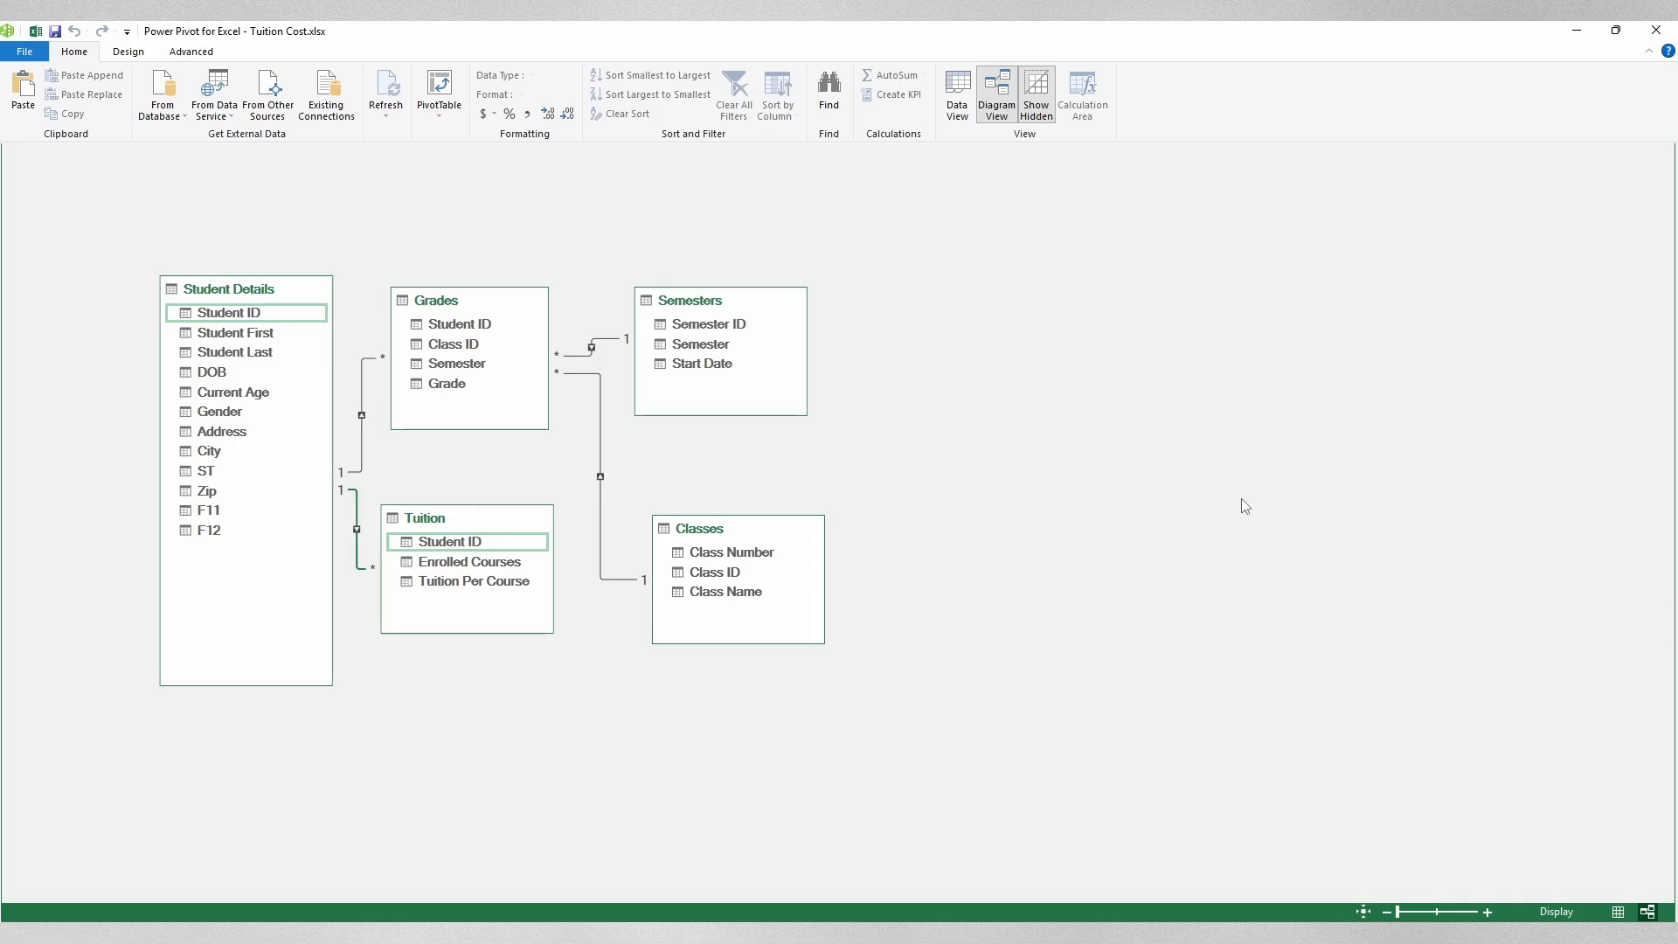
Step: Open Edit Relationship for the Grades–Semesters link and review its Grades and Semesters table lists
right_click(614, 339)
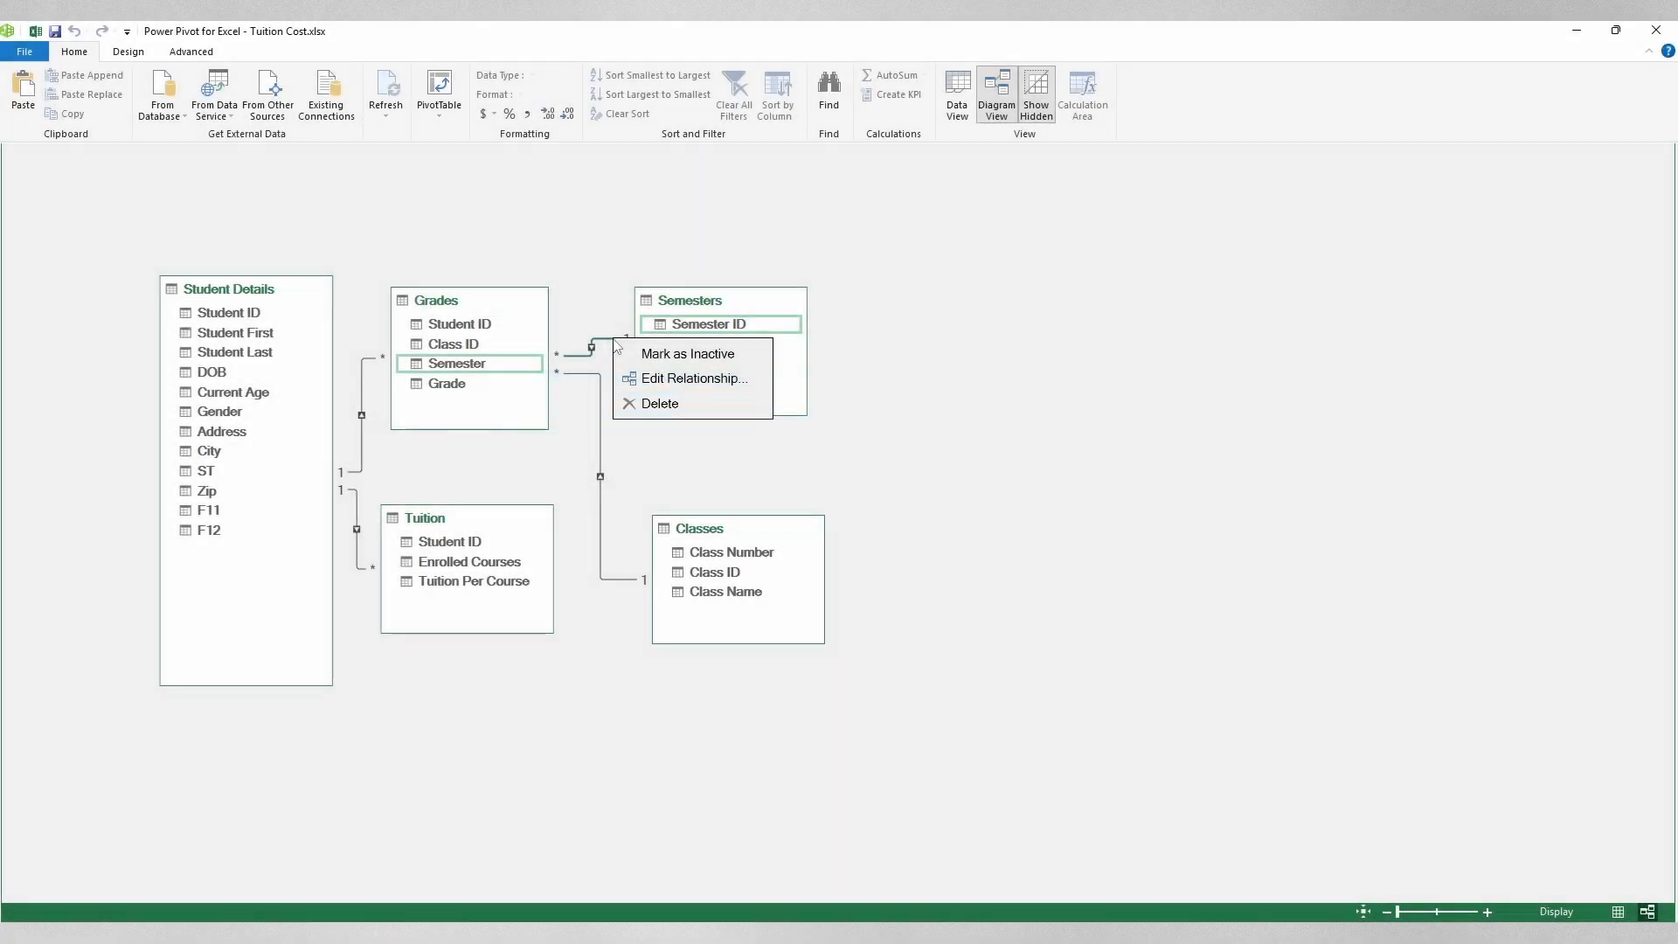
click(720, 385)
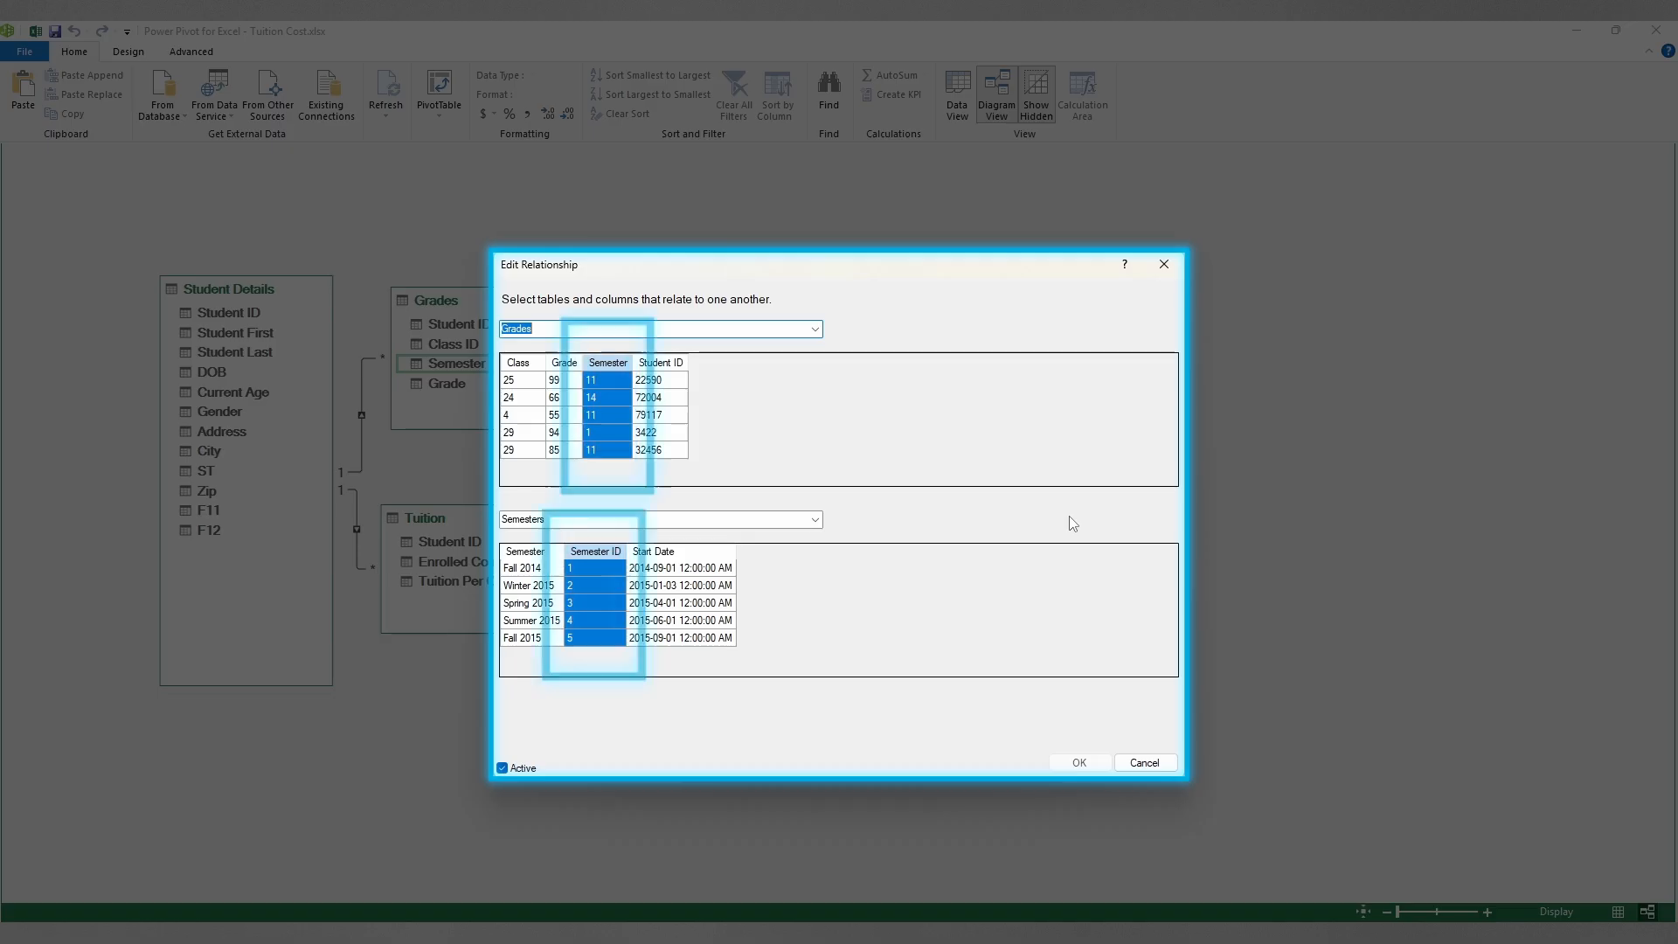
click(816, 330)
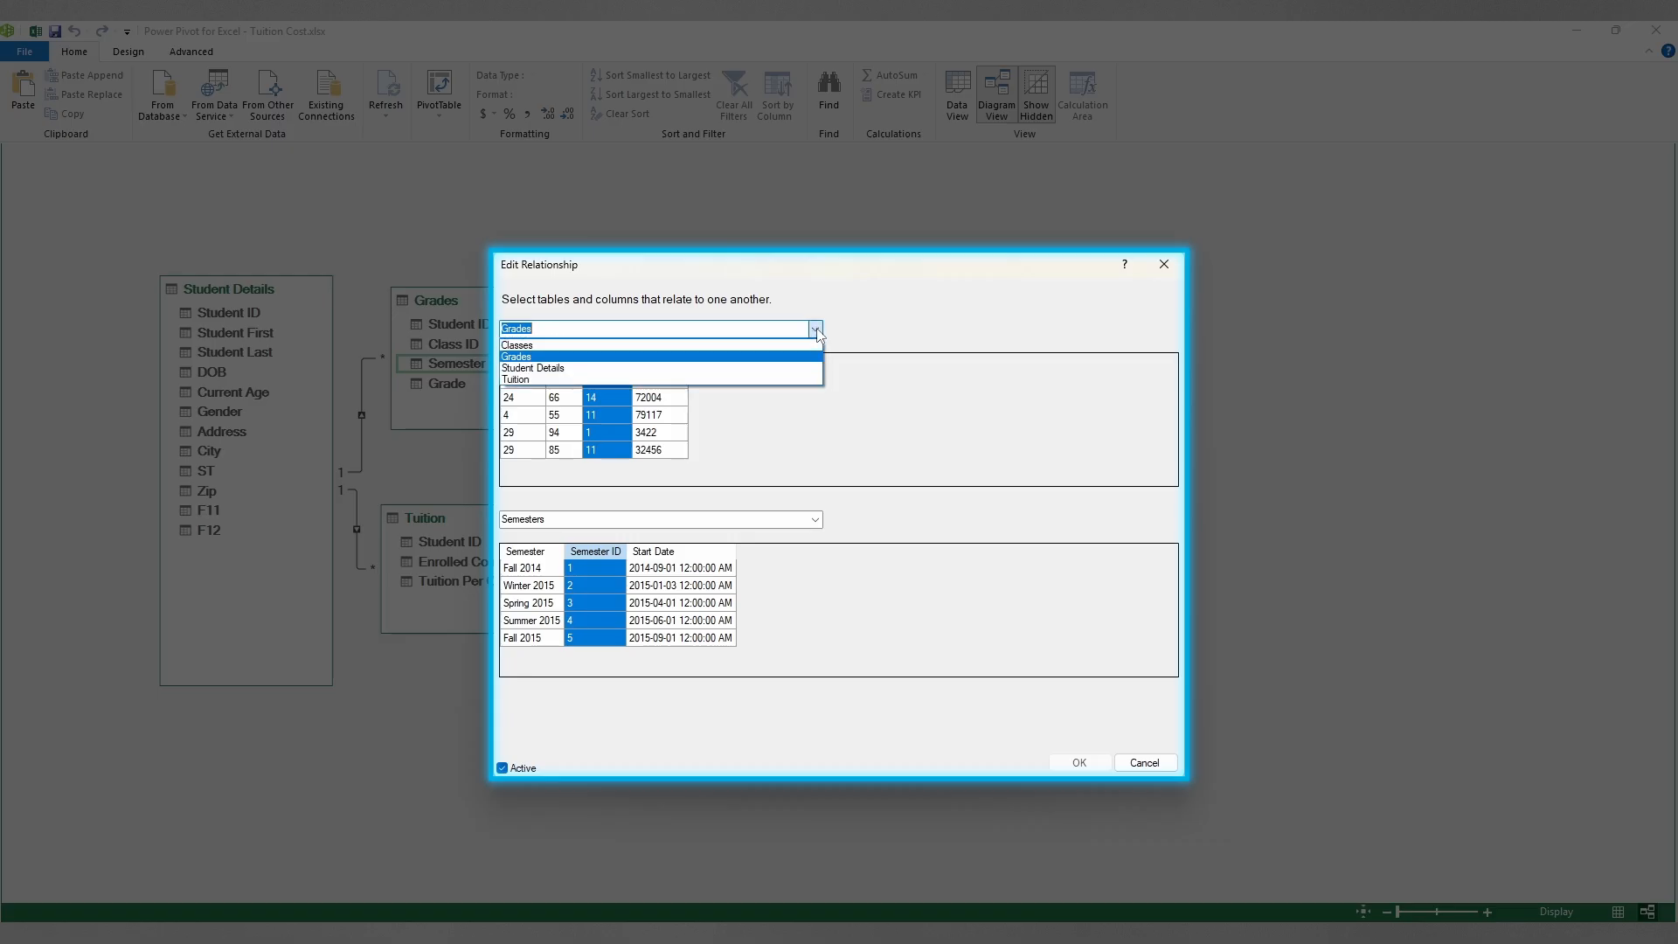
click(817, 331)
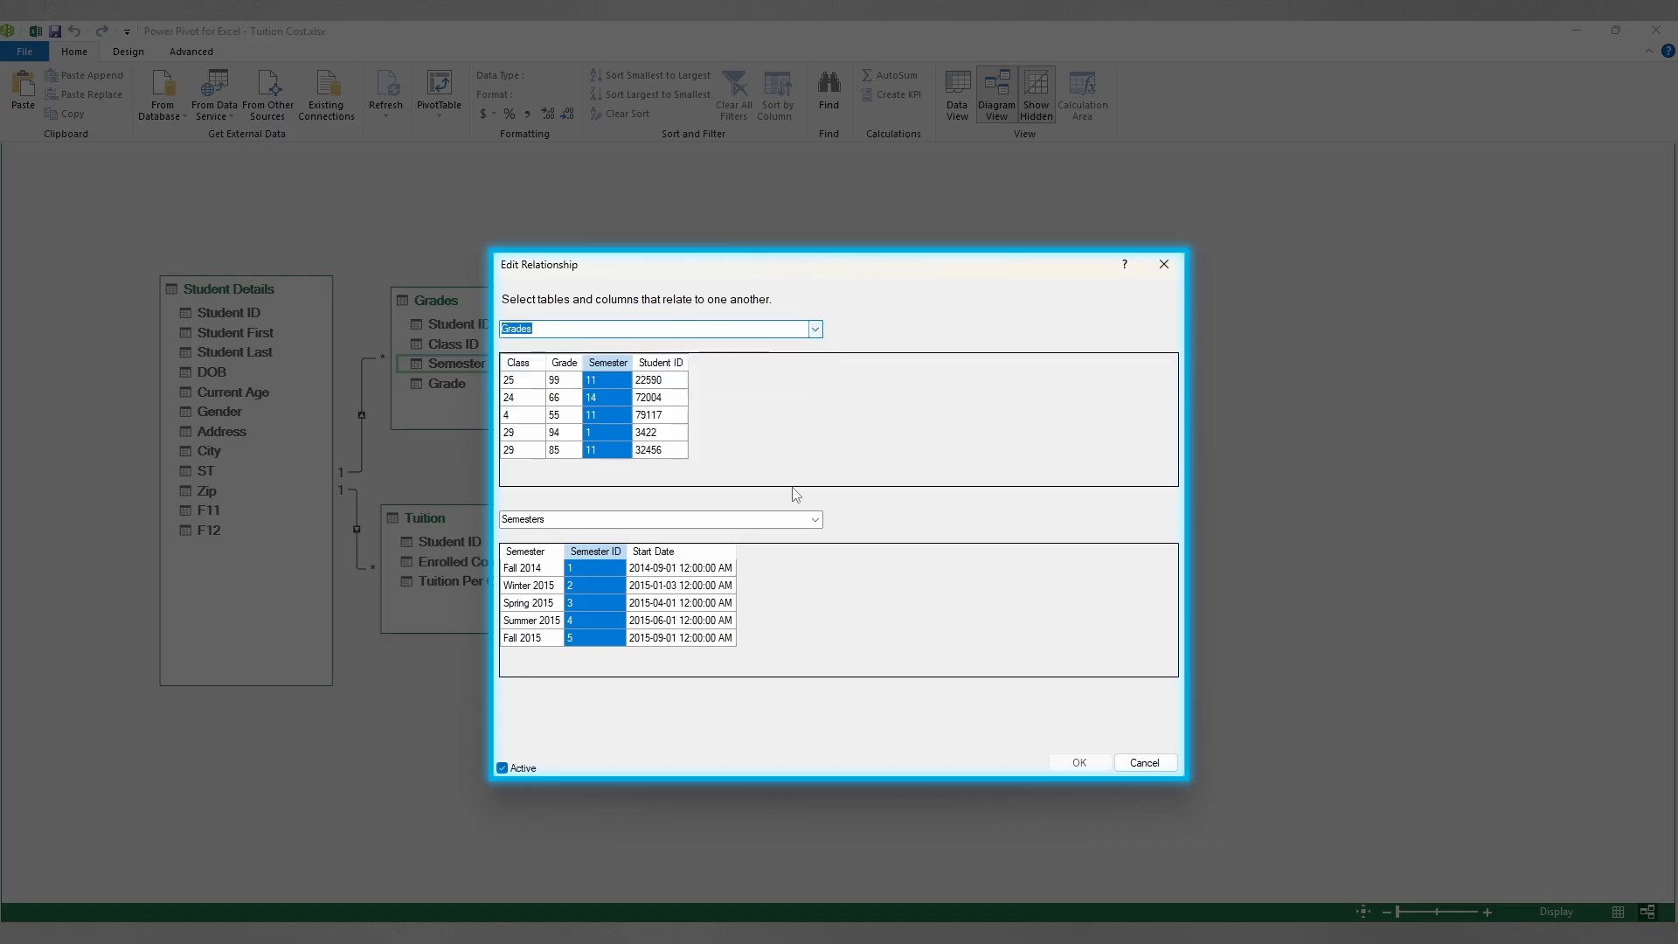
click(820, 520)
click(820, 521)
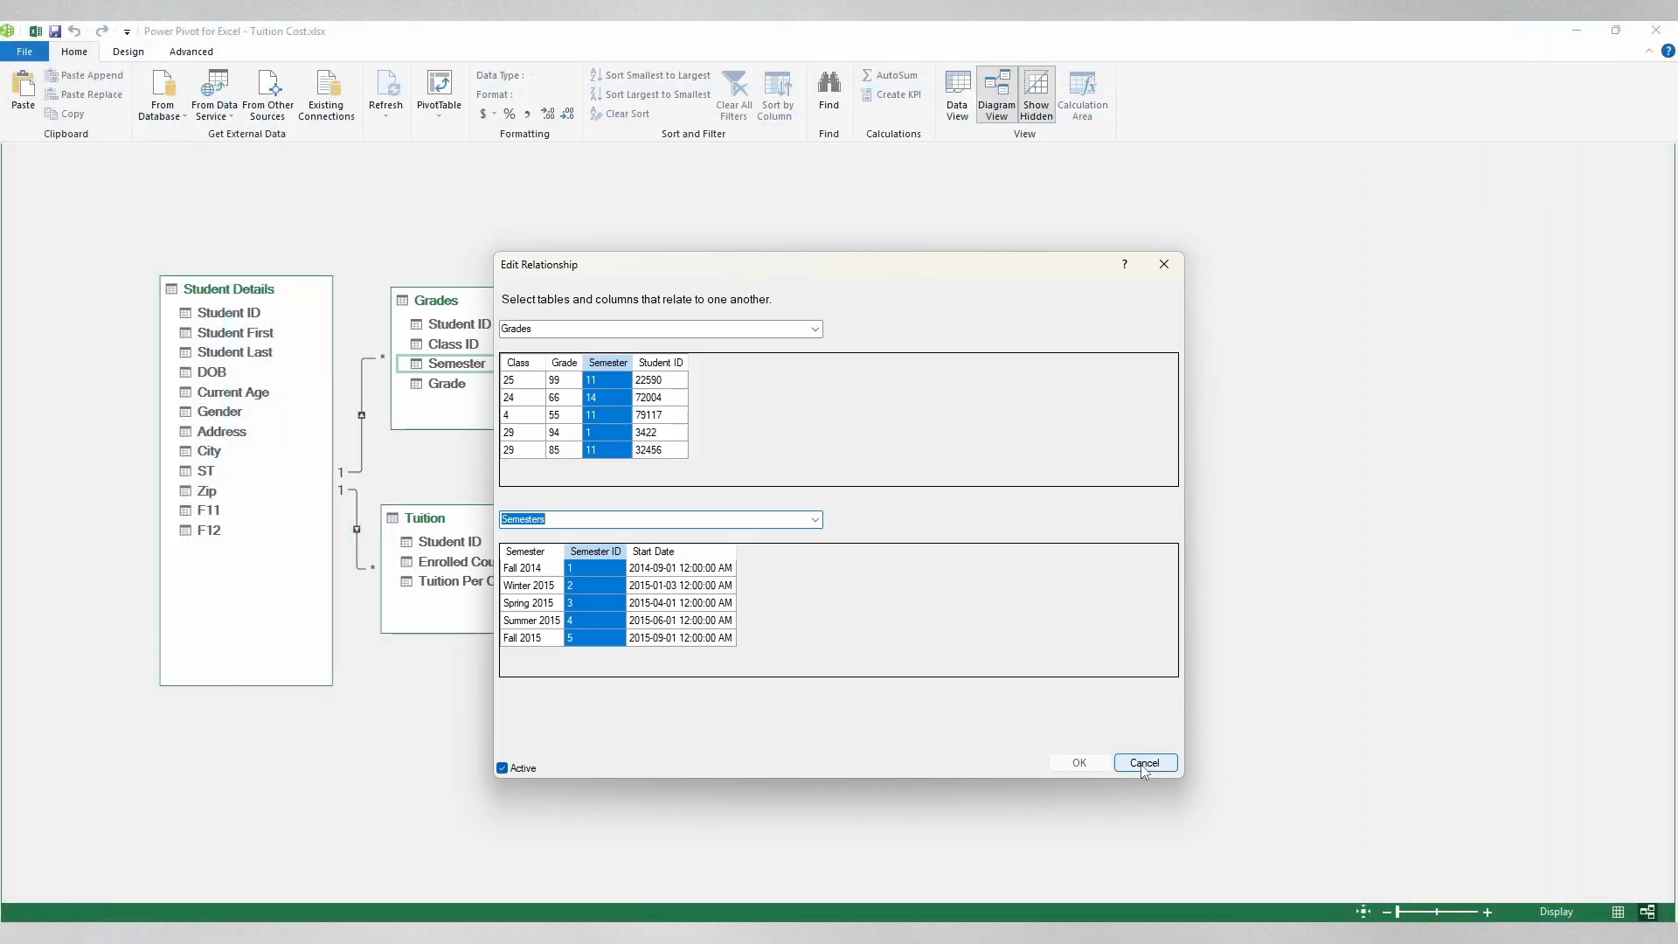
Step: Close the relationship dialog unchanged and switch to Data View showing the Tuition table
click(1152, 766)
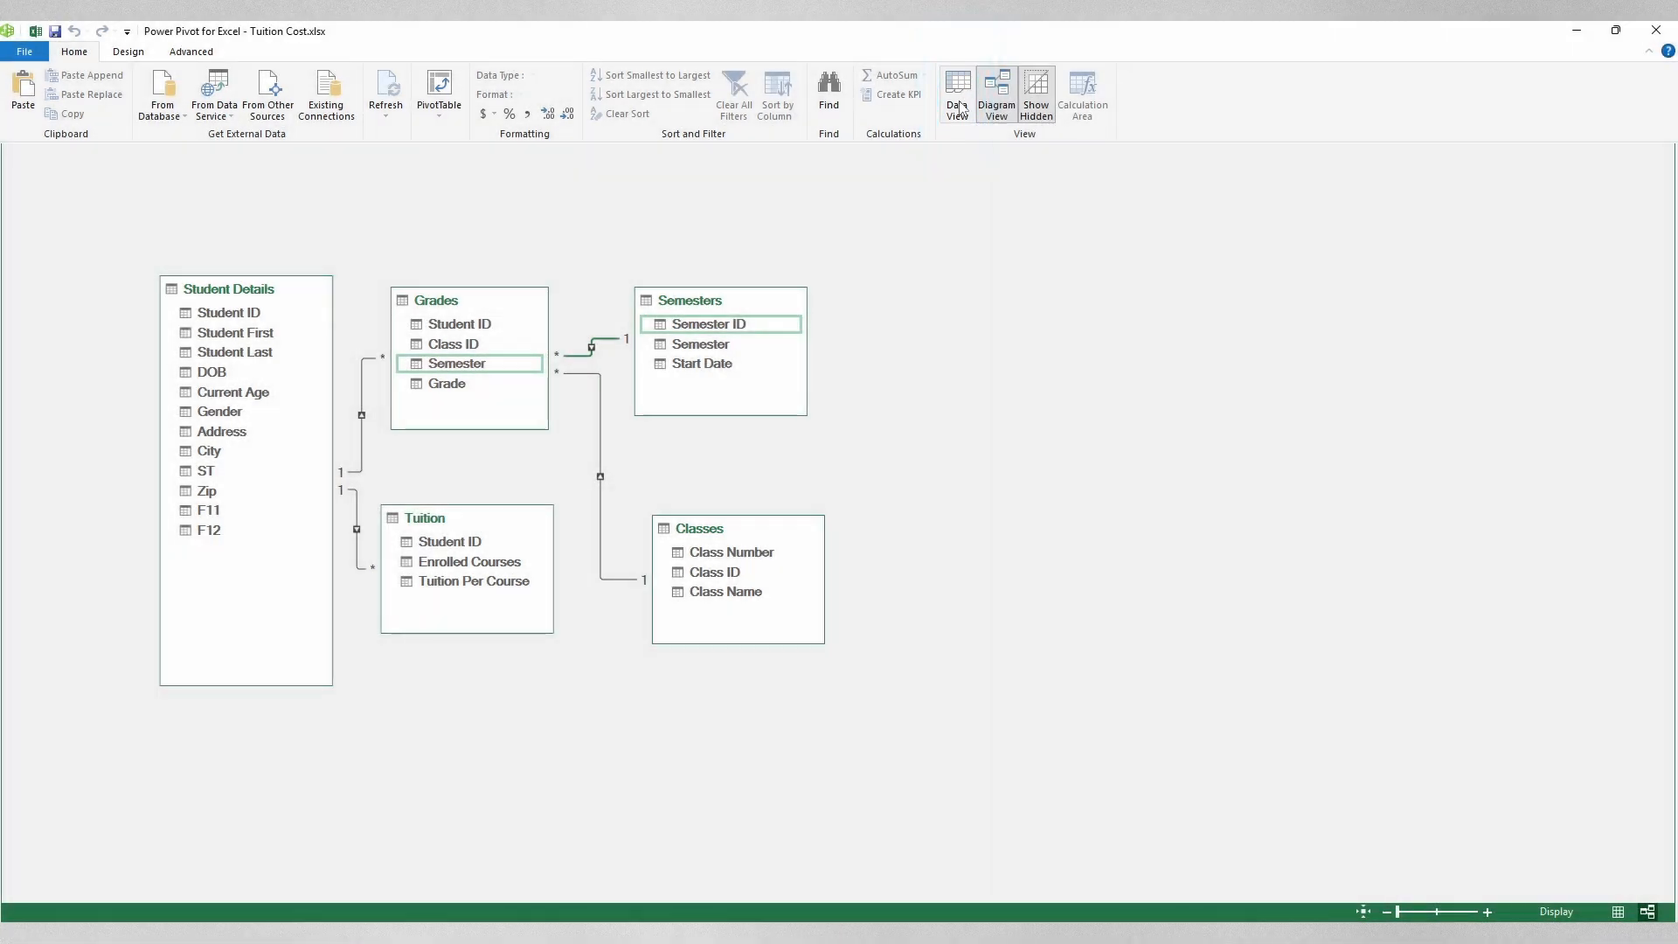
click(961, 106)
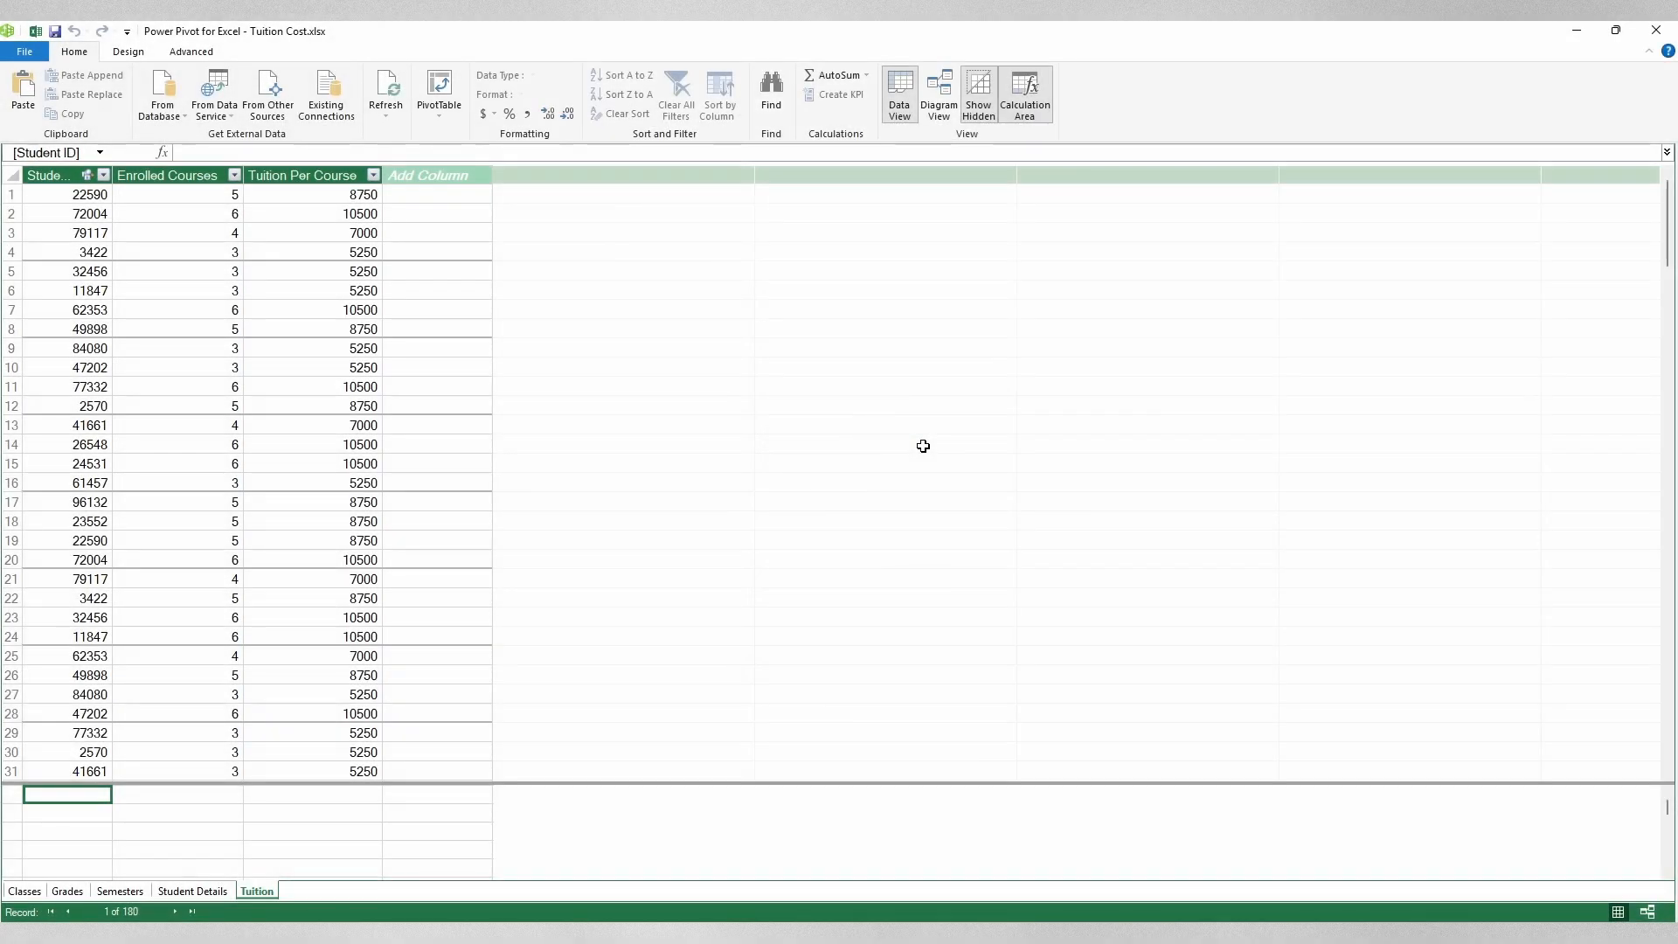
Step: Name the empty column after Tuition Per Course 'Price Per Course' in the Tuition table
click(923, 446)
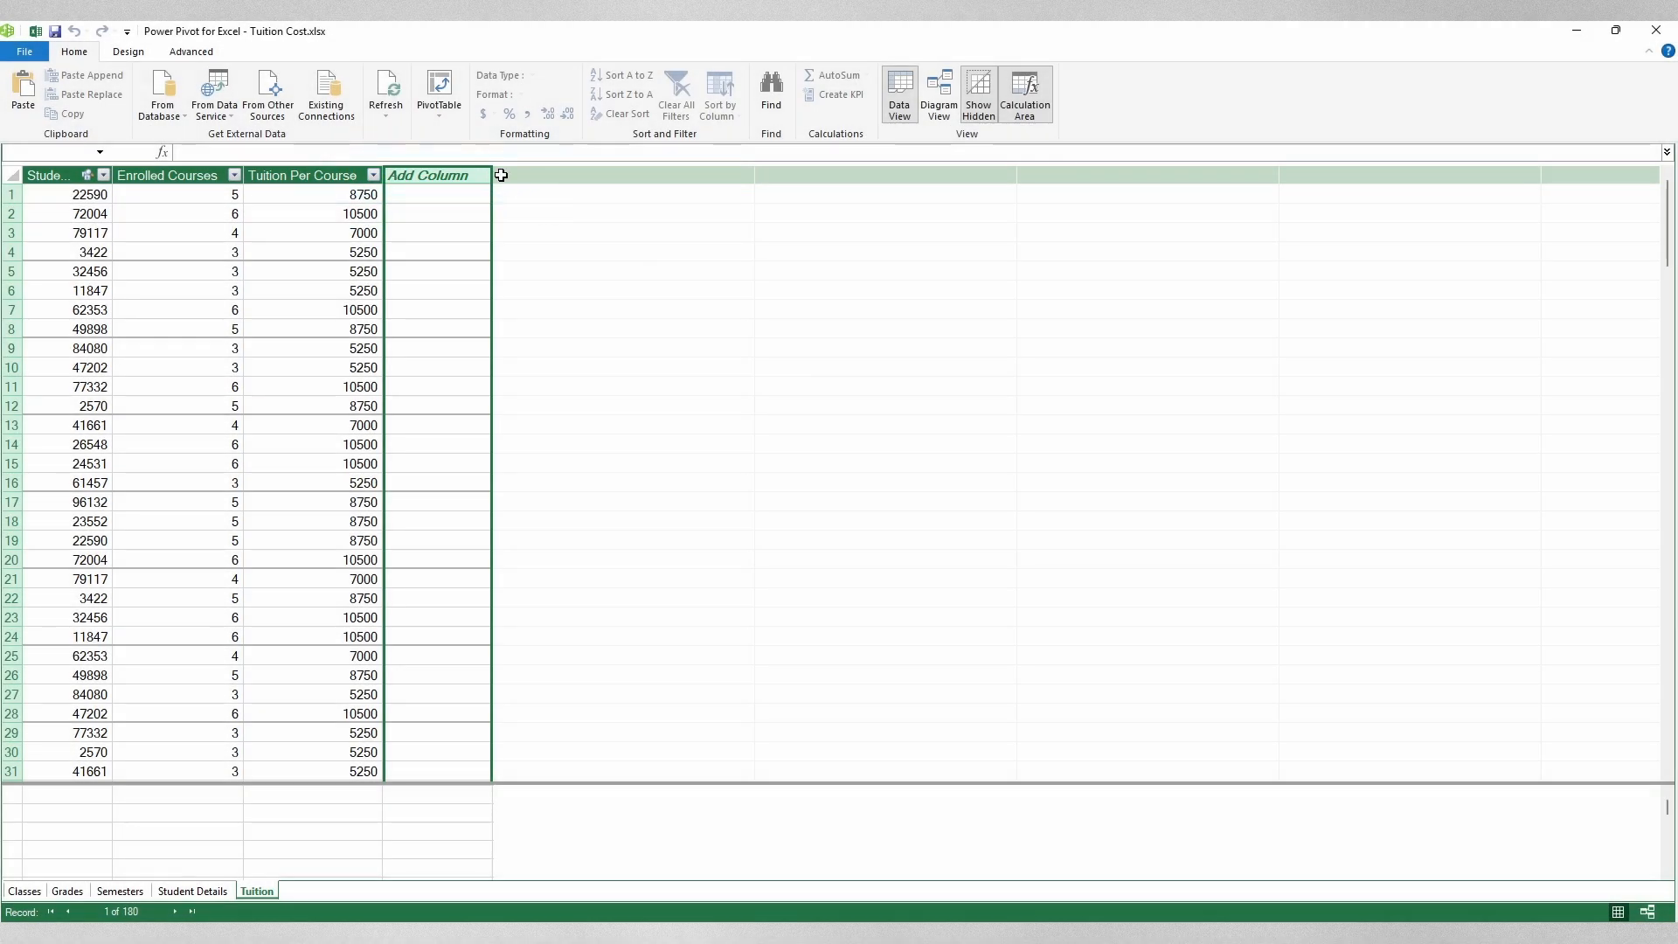
double_click(448, 174)
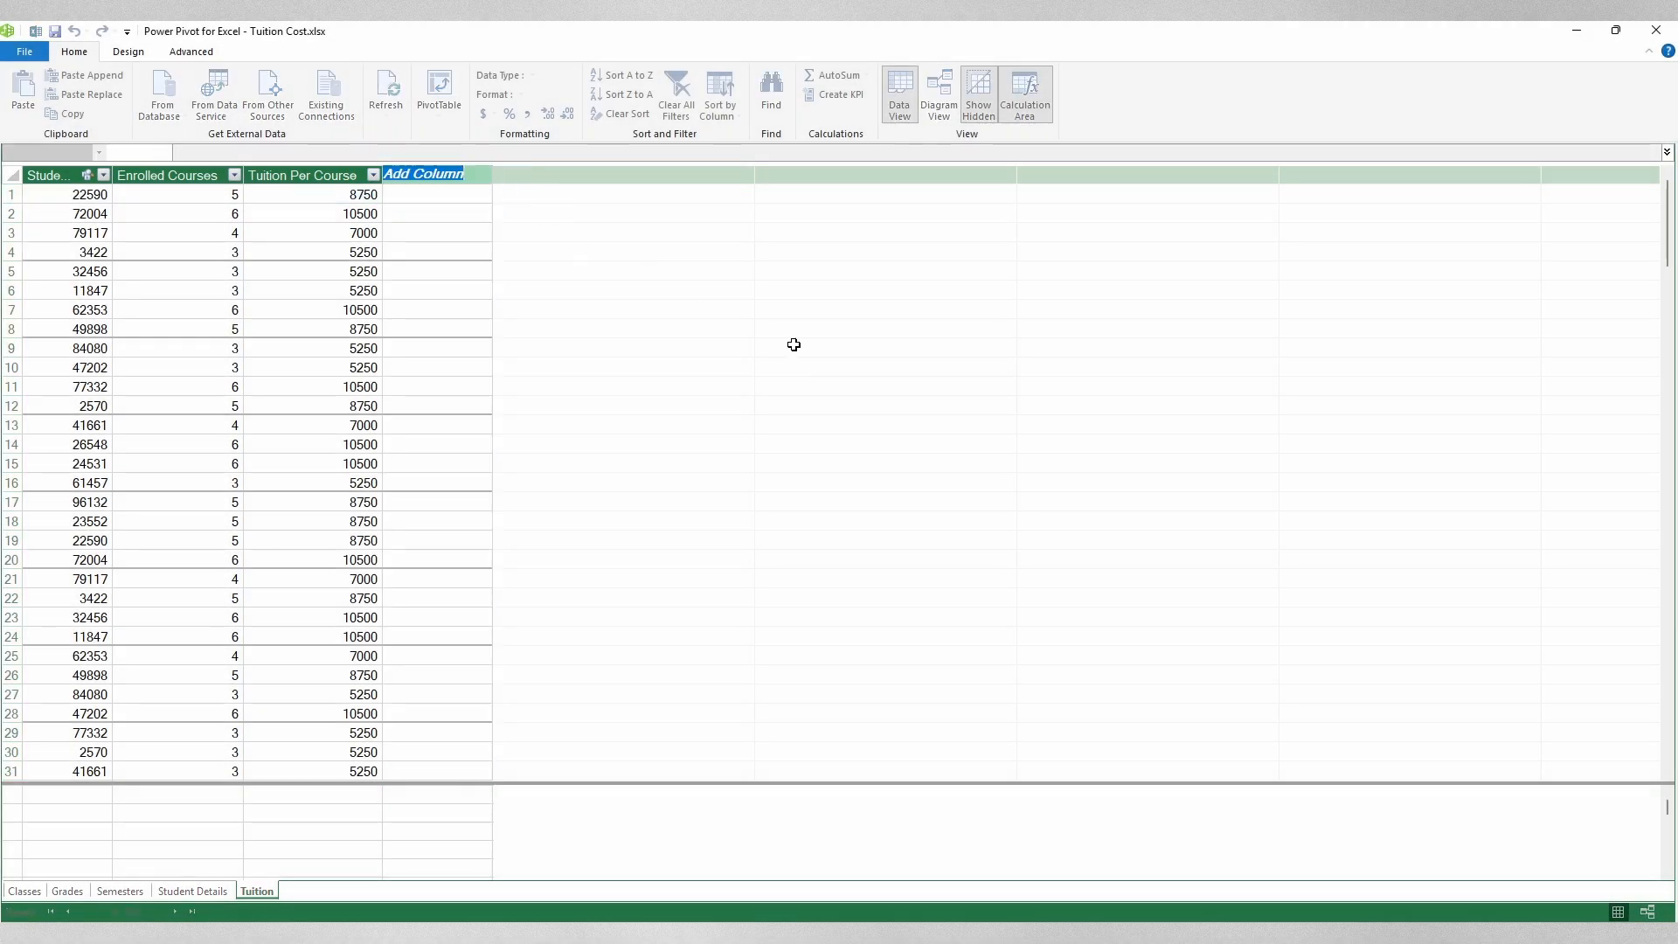
text(Price Per Course)
key(Return)
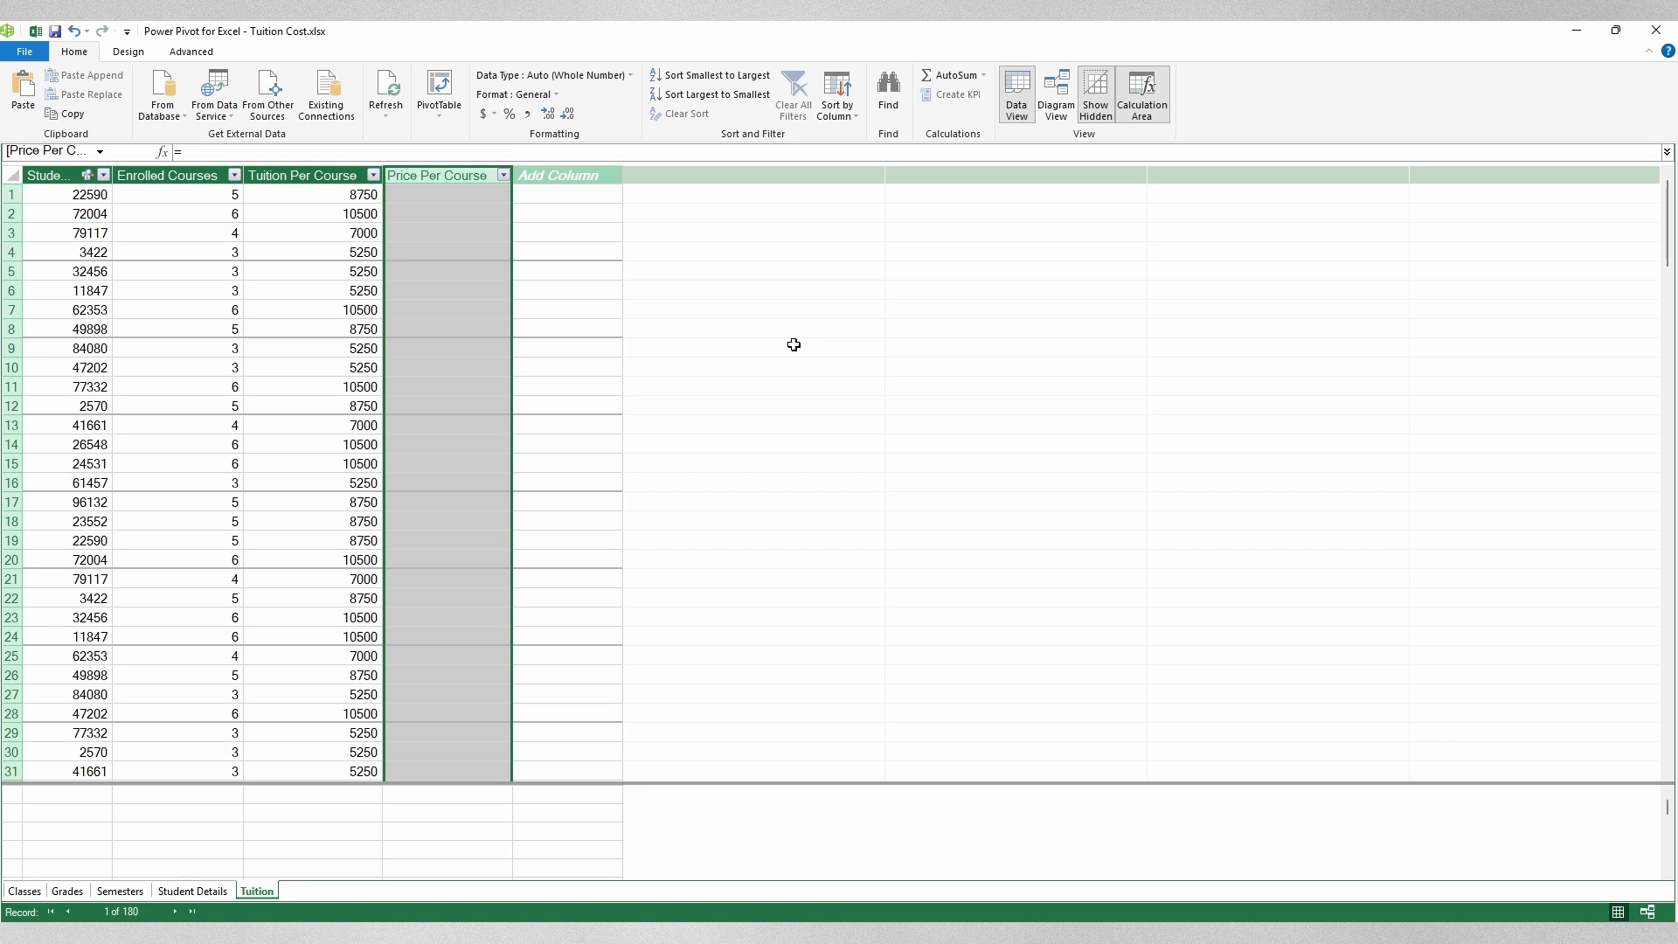
Step: Enter =[Tuition Per Course]/Tuition[Enrolled Courses] in Price Per Course, giving 1750 per row
click(439, 193)
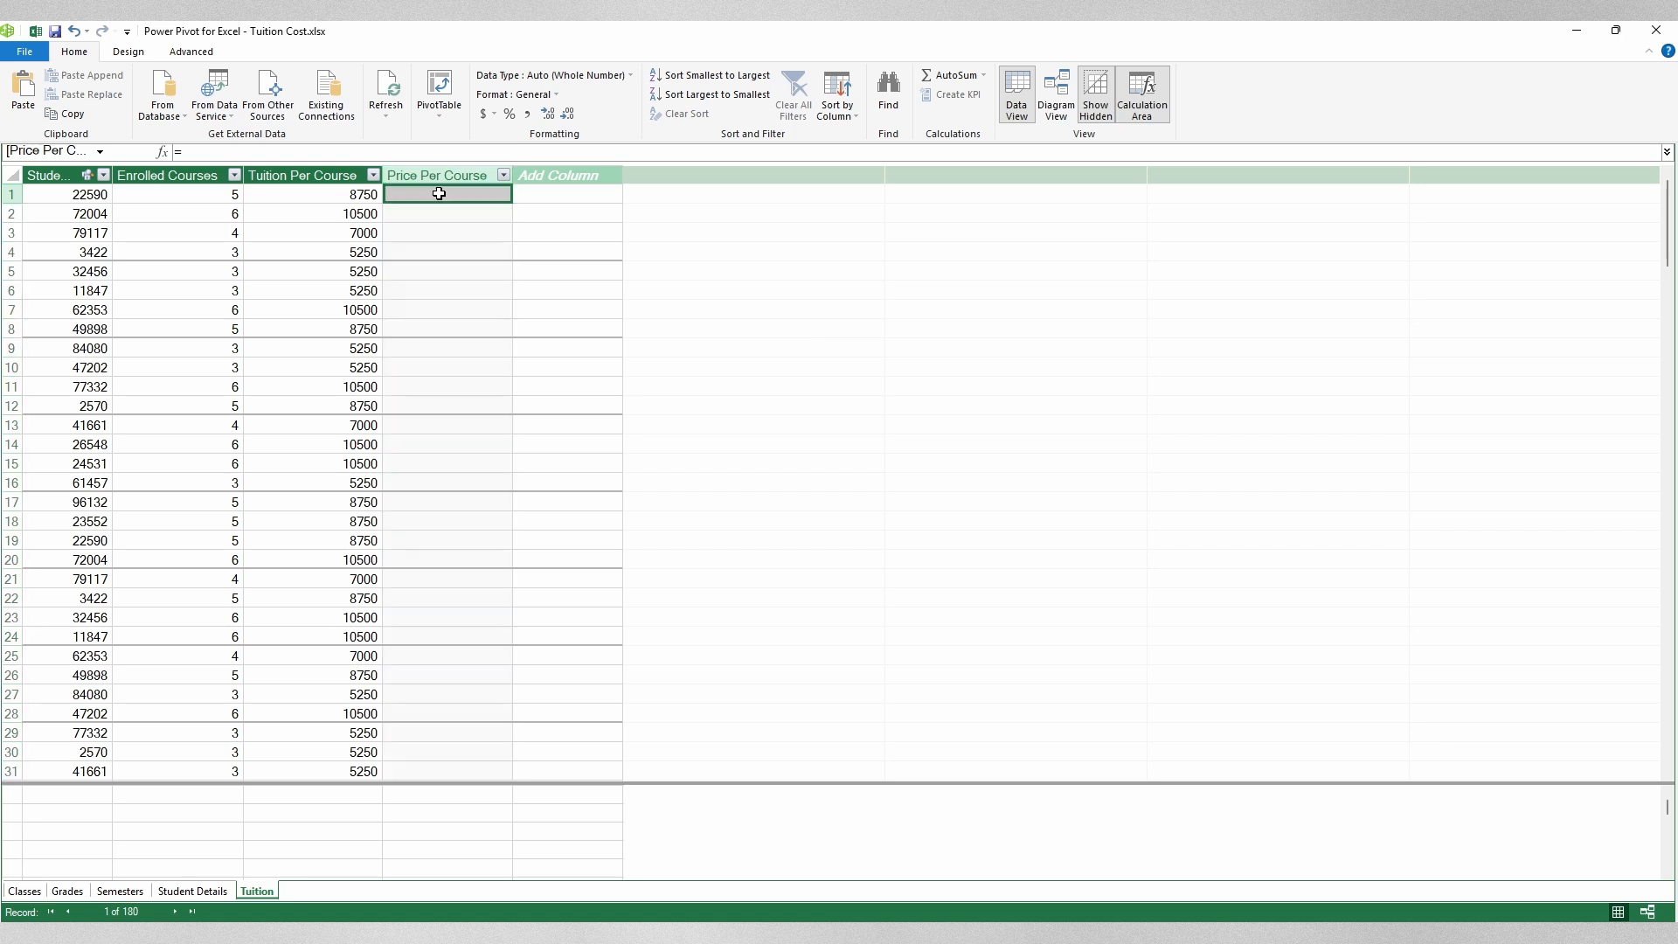
text(=)
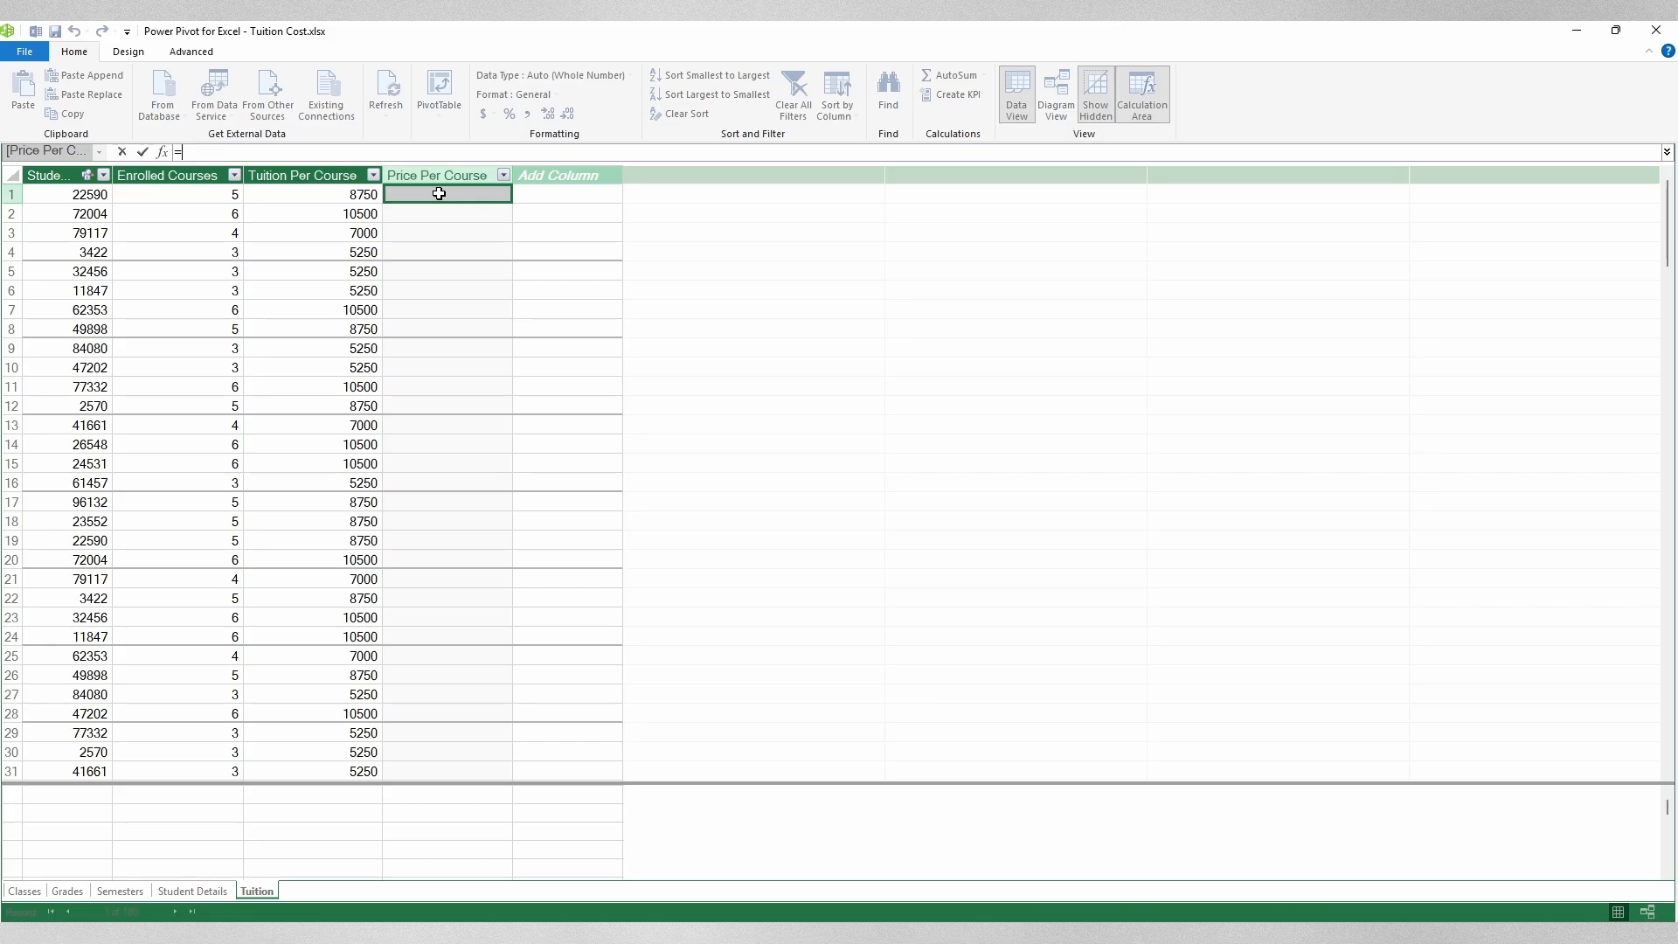
text(tui)
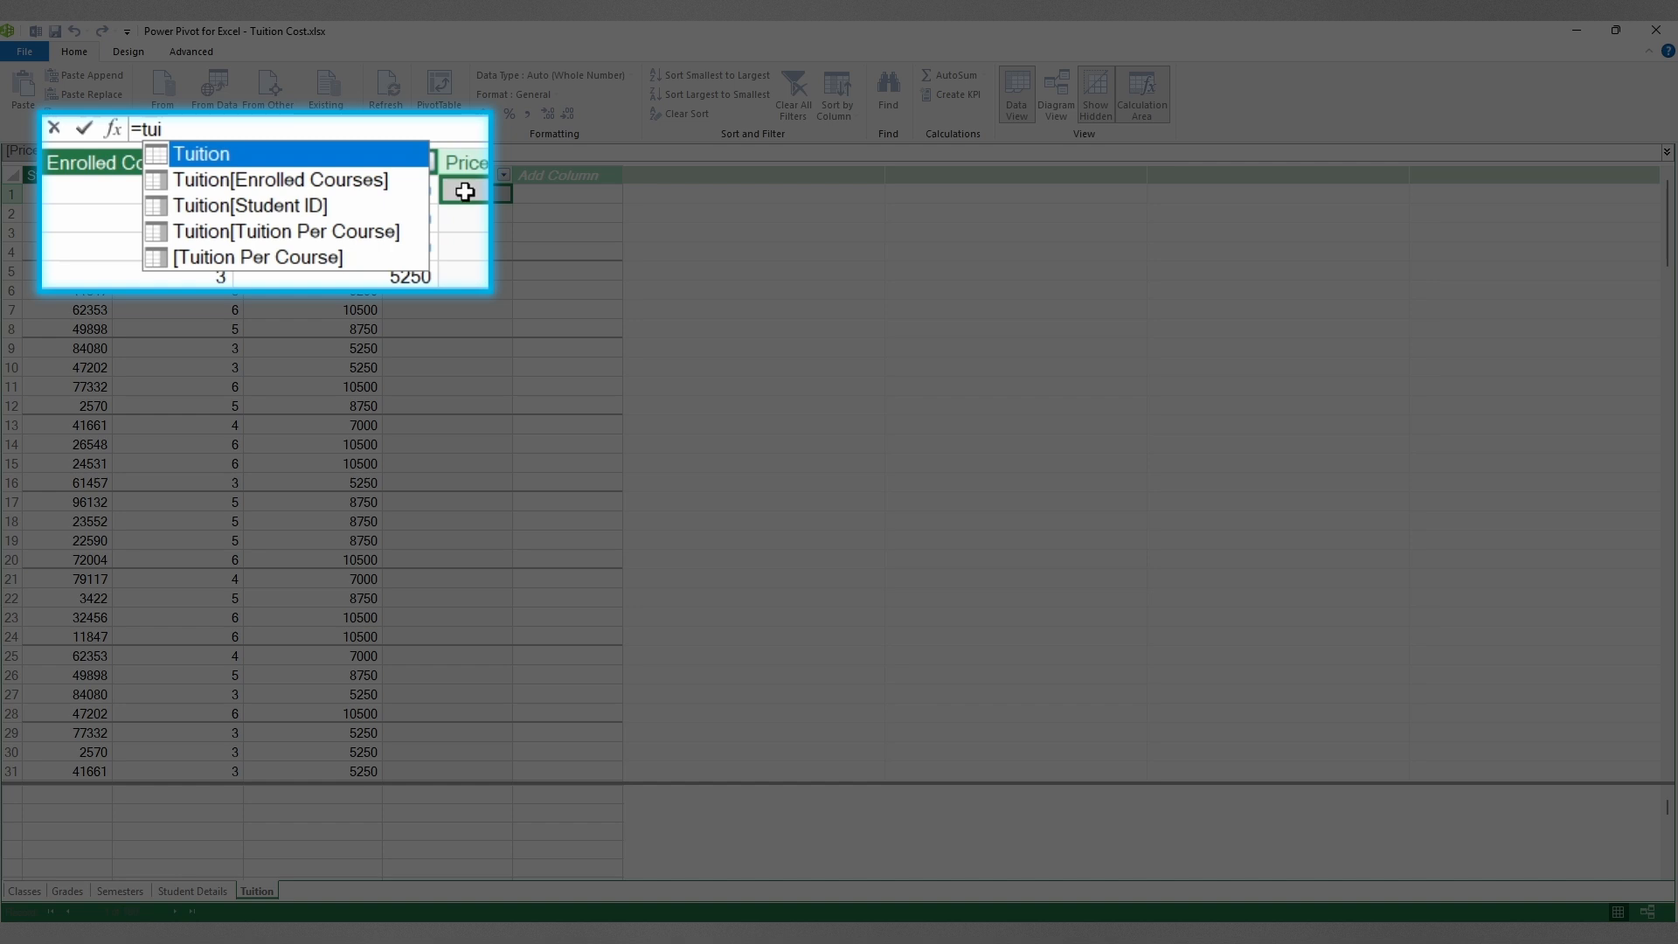
double_click(308, 257)
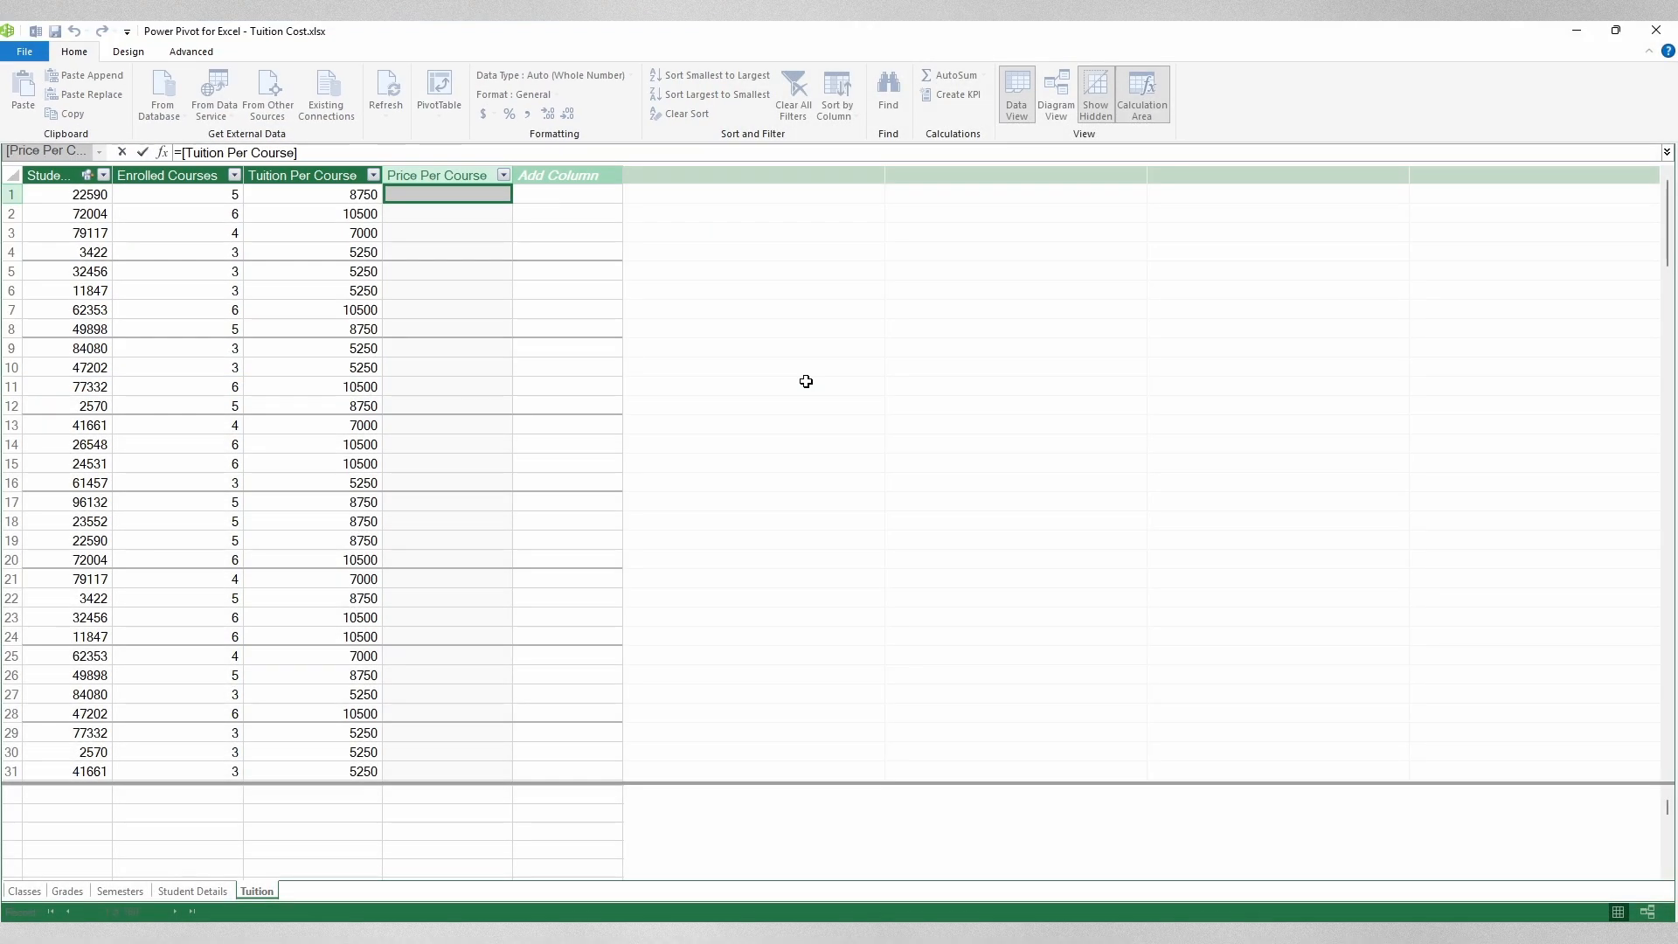
text(/tui)
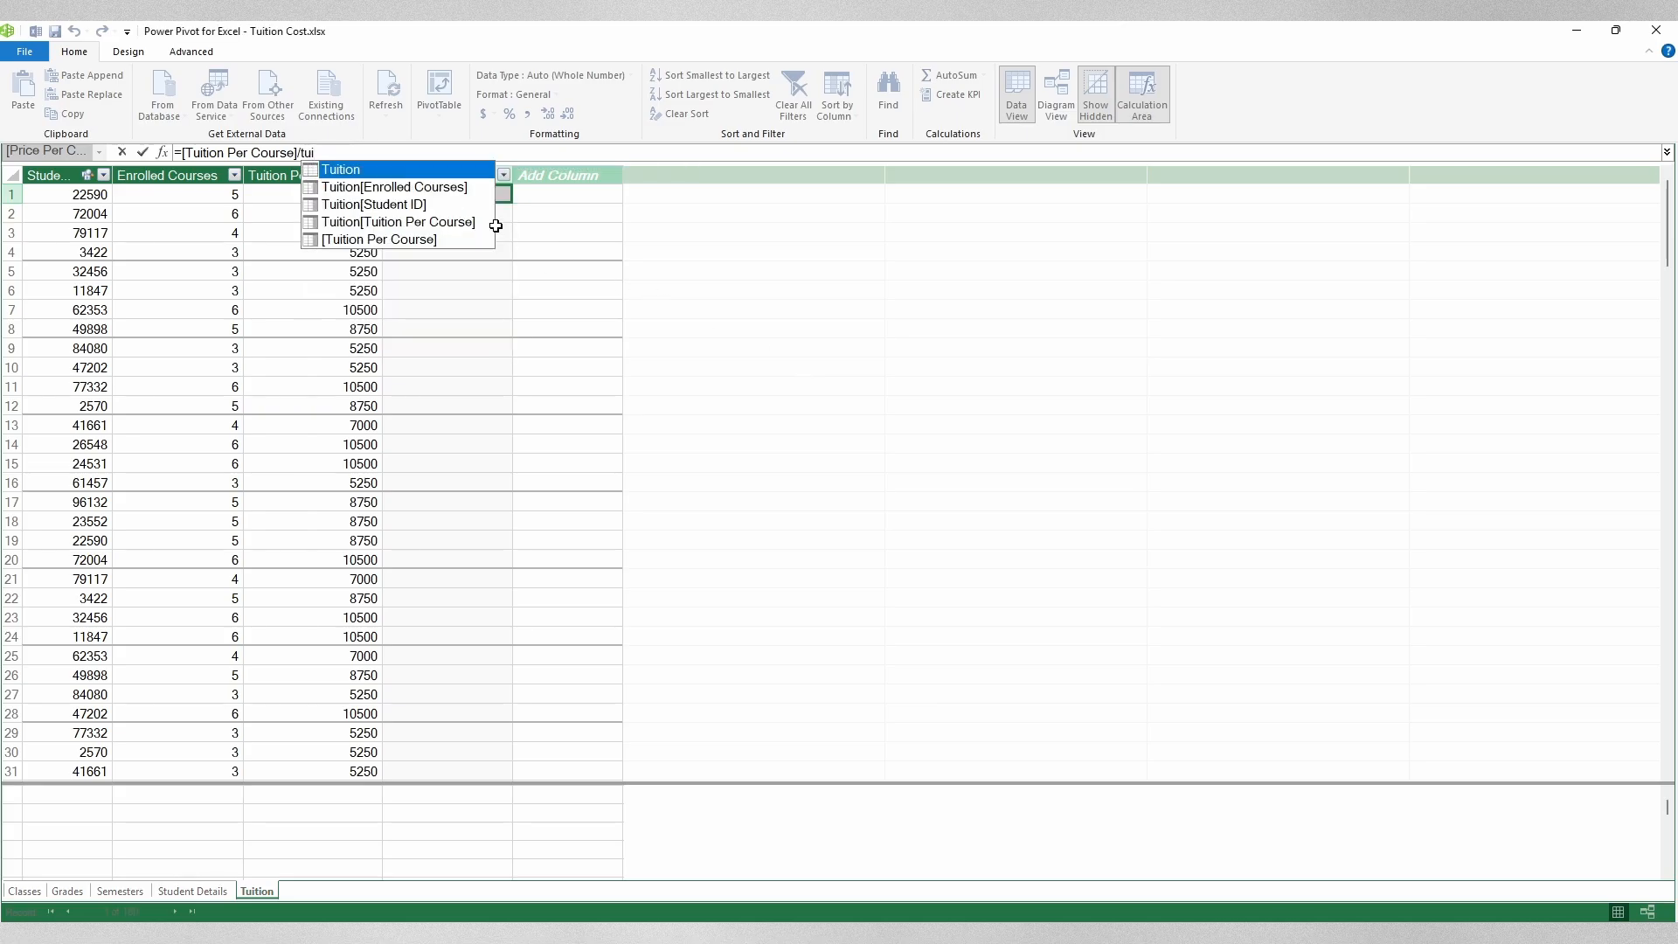
double_click(449, 187)
key(Return)
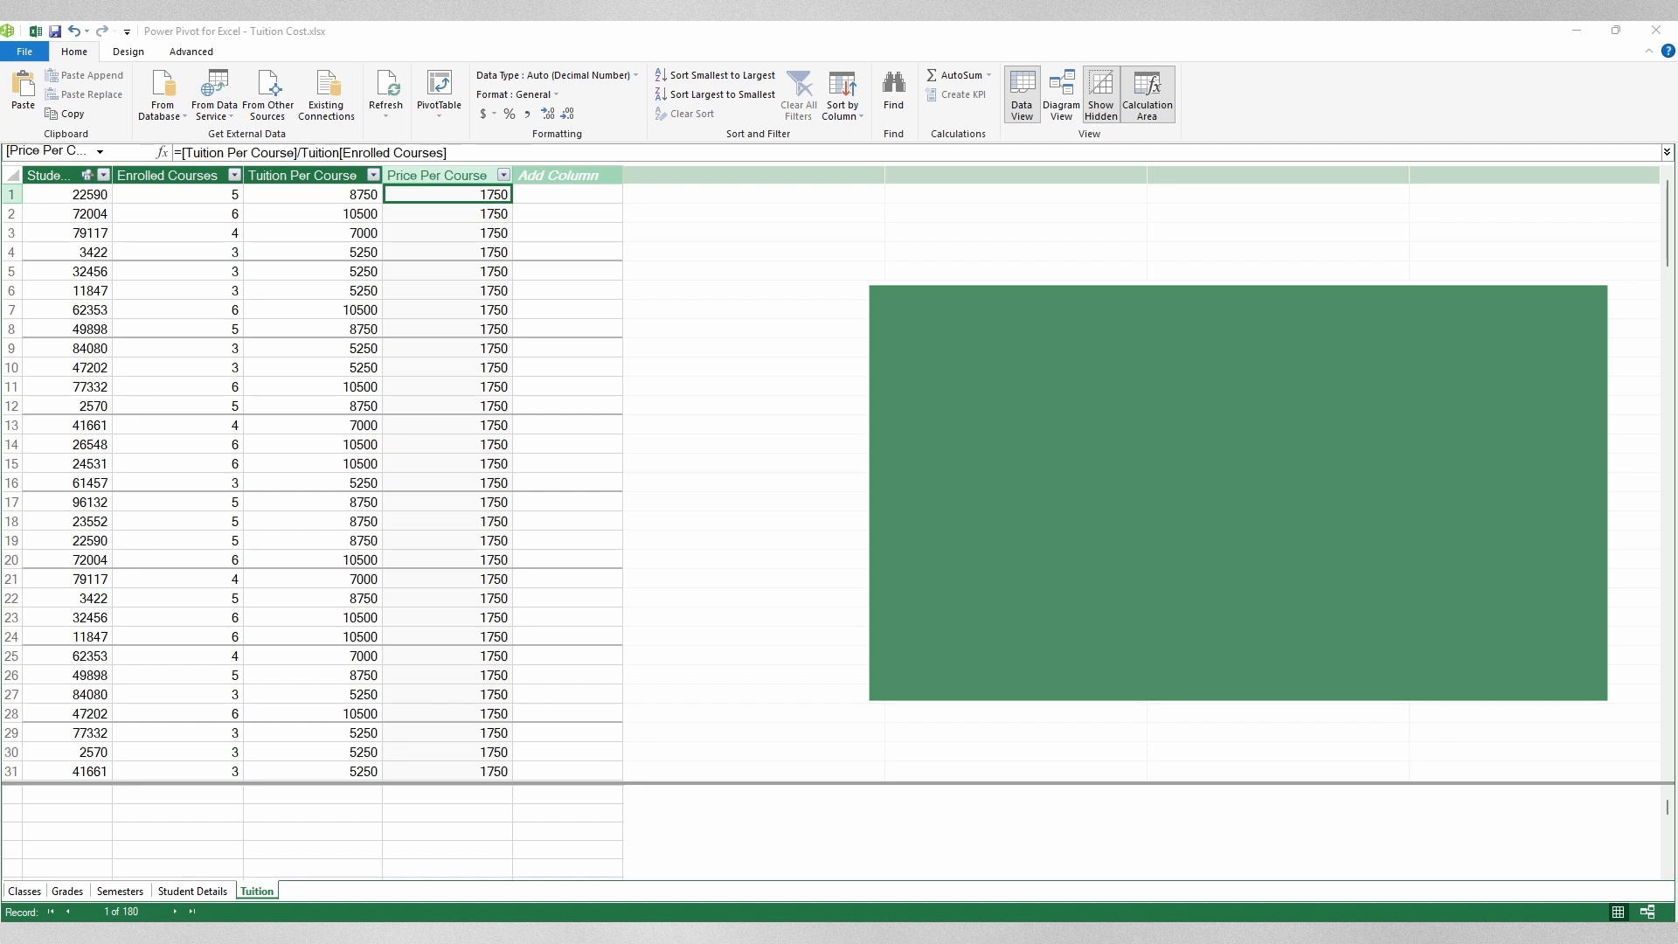
Step: Select the calculation-area cell under Enrolled Courses and start an =AVERAGE formula
click(132, 799)
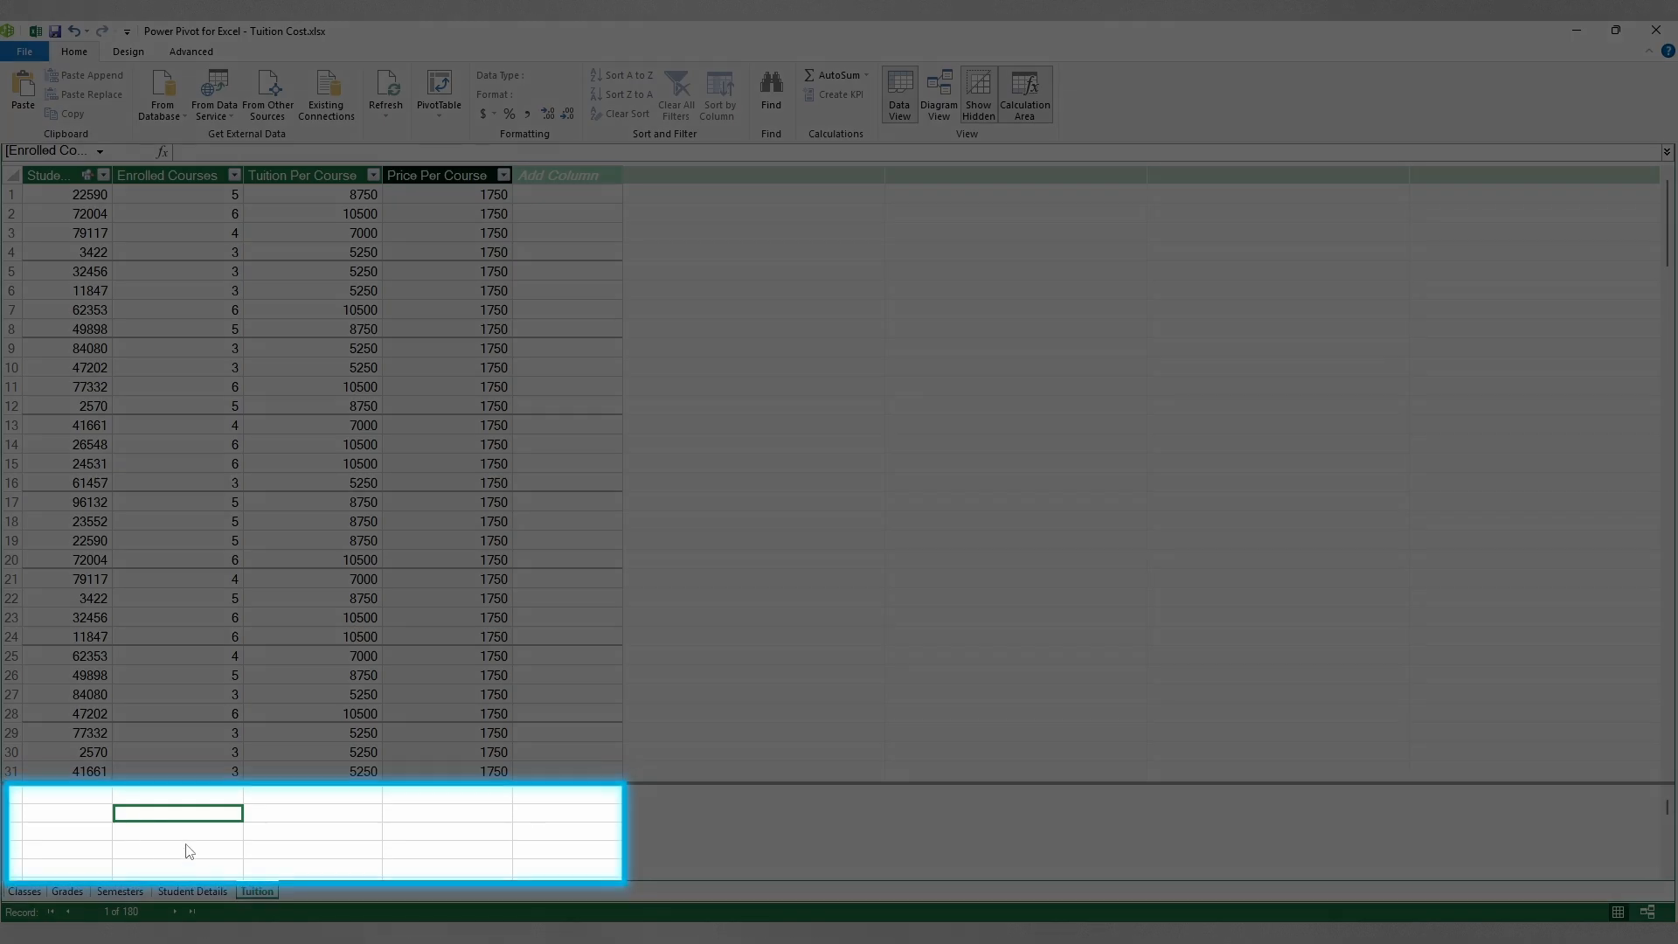
click(214, 830)
click(287, 835)
click(217, 826)
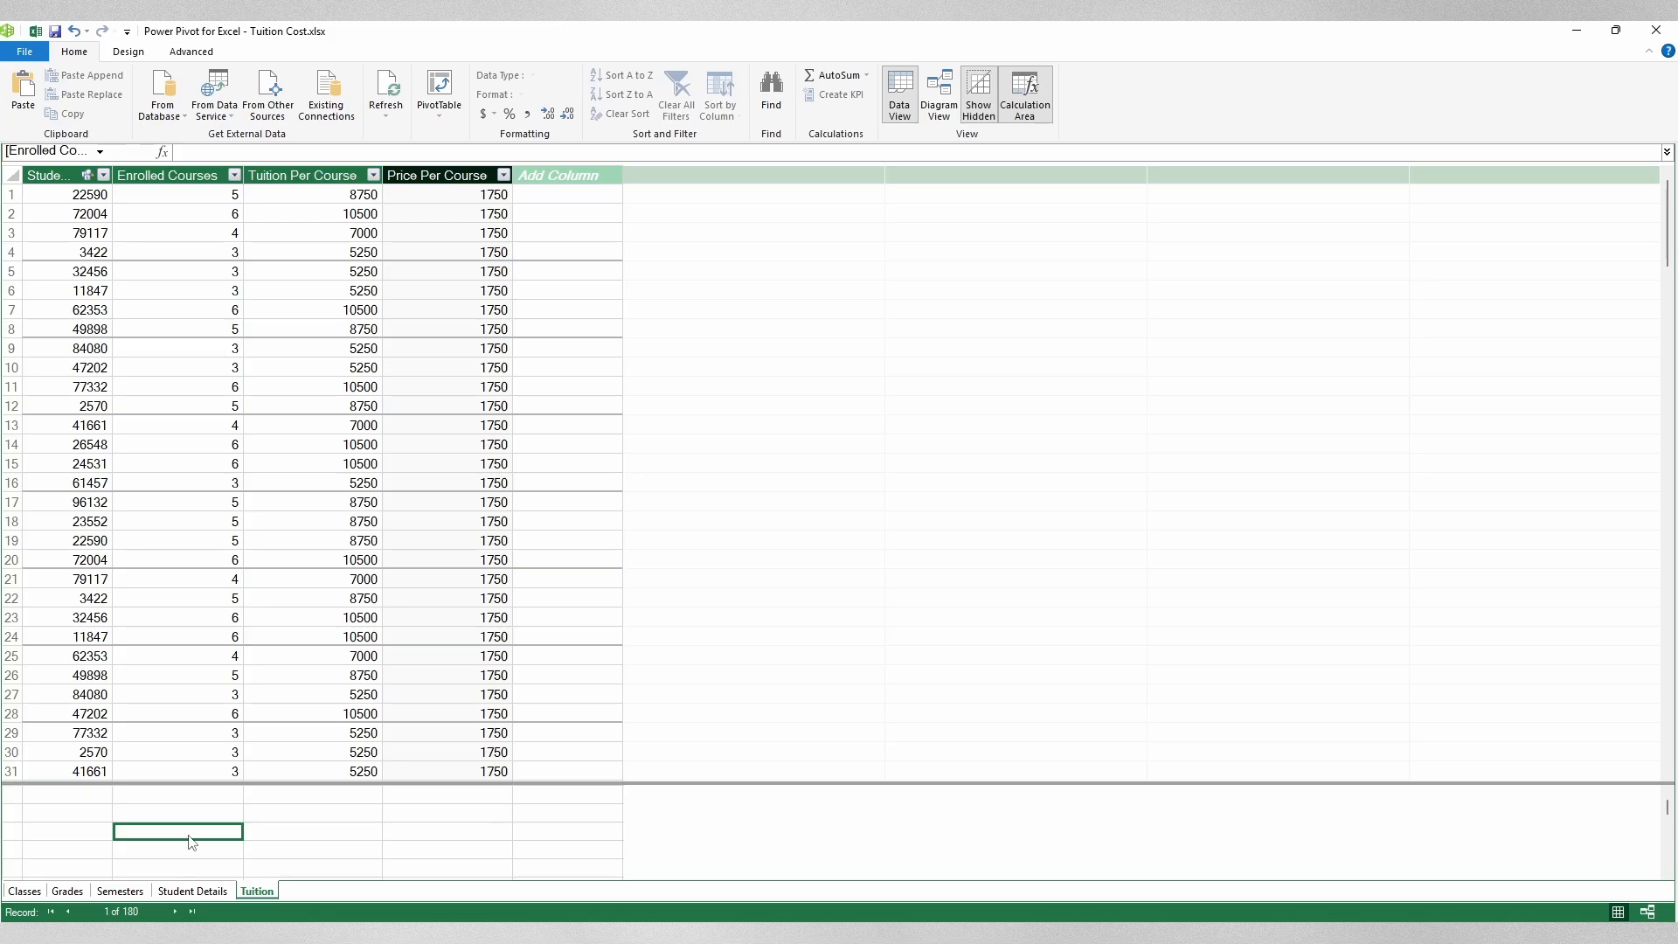
text(=av)
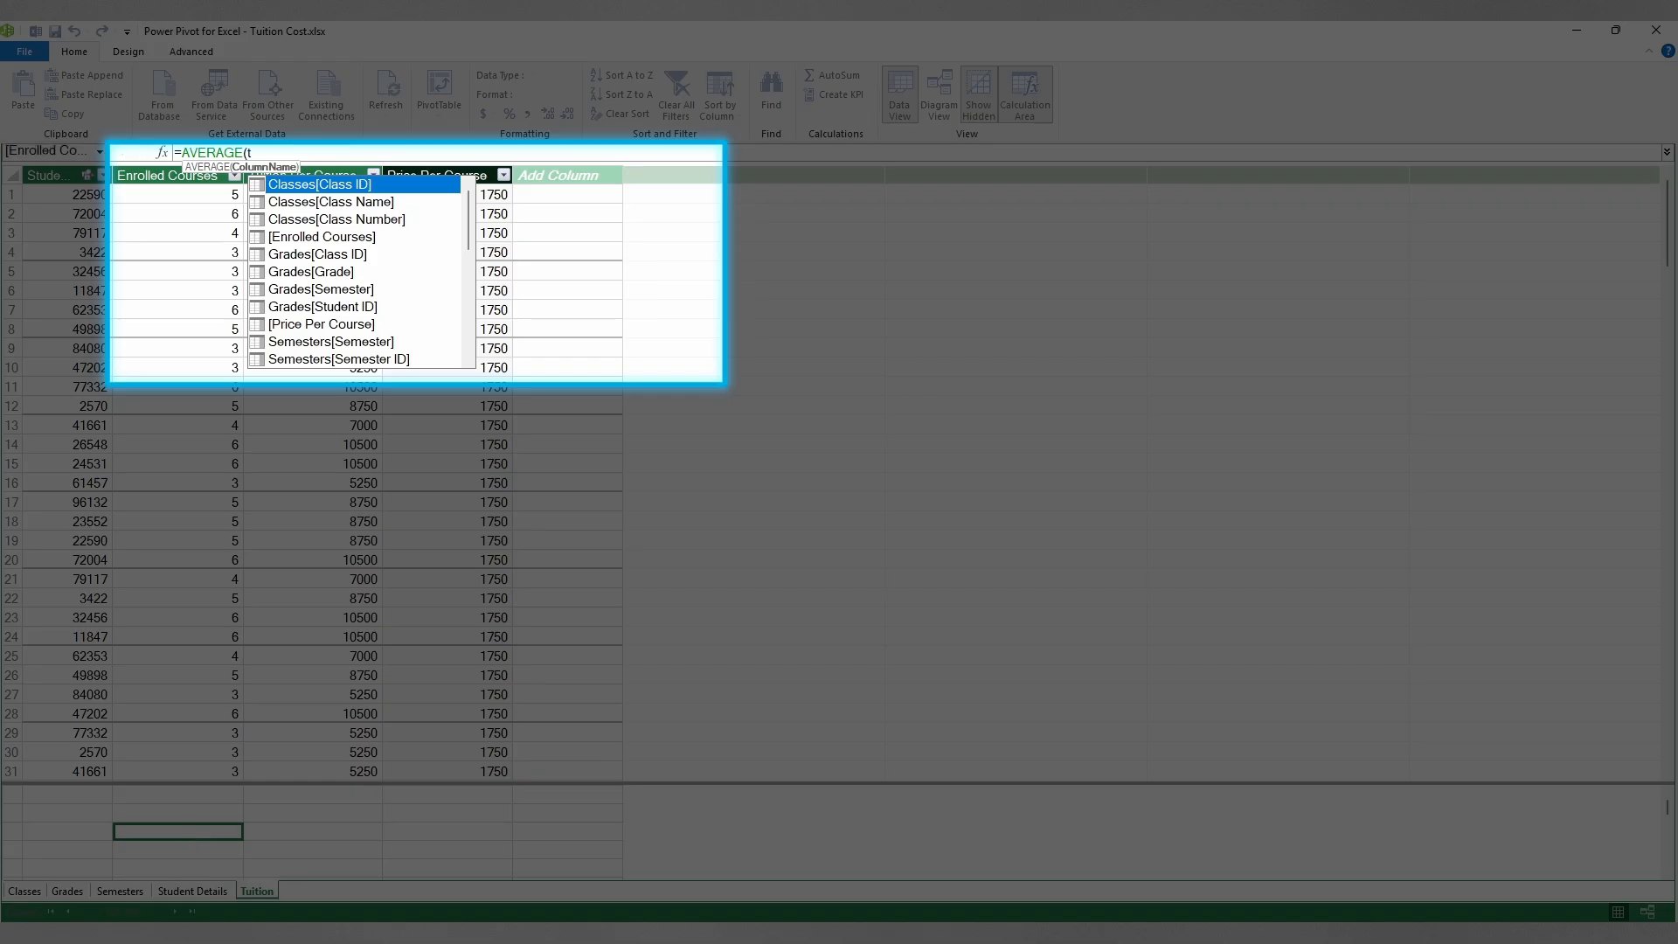
Step: Complete =AVERAGE(Tuition[Tuition Per Course]) giving 8166.67, then widen the Enrolled Courses column
text(tu)
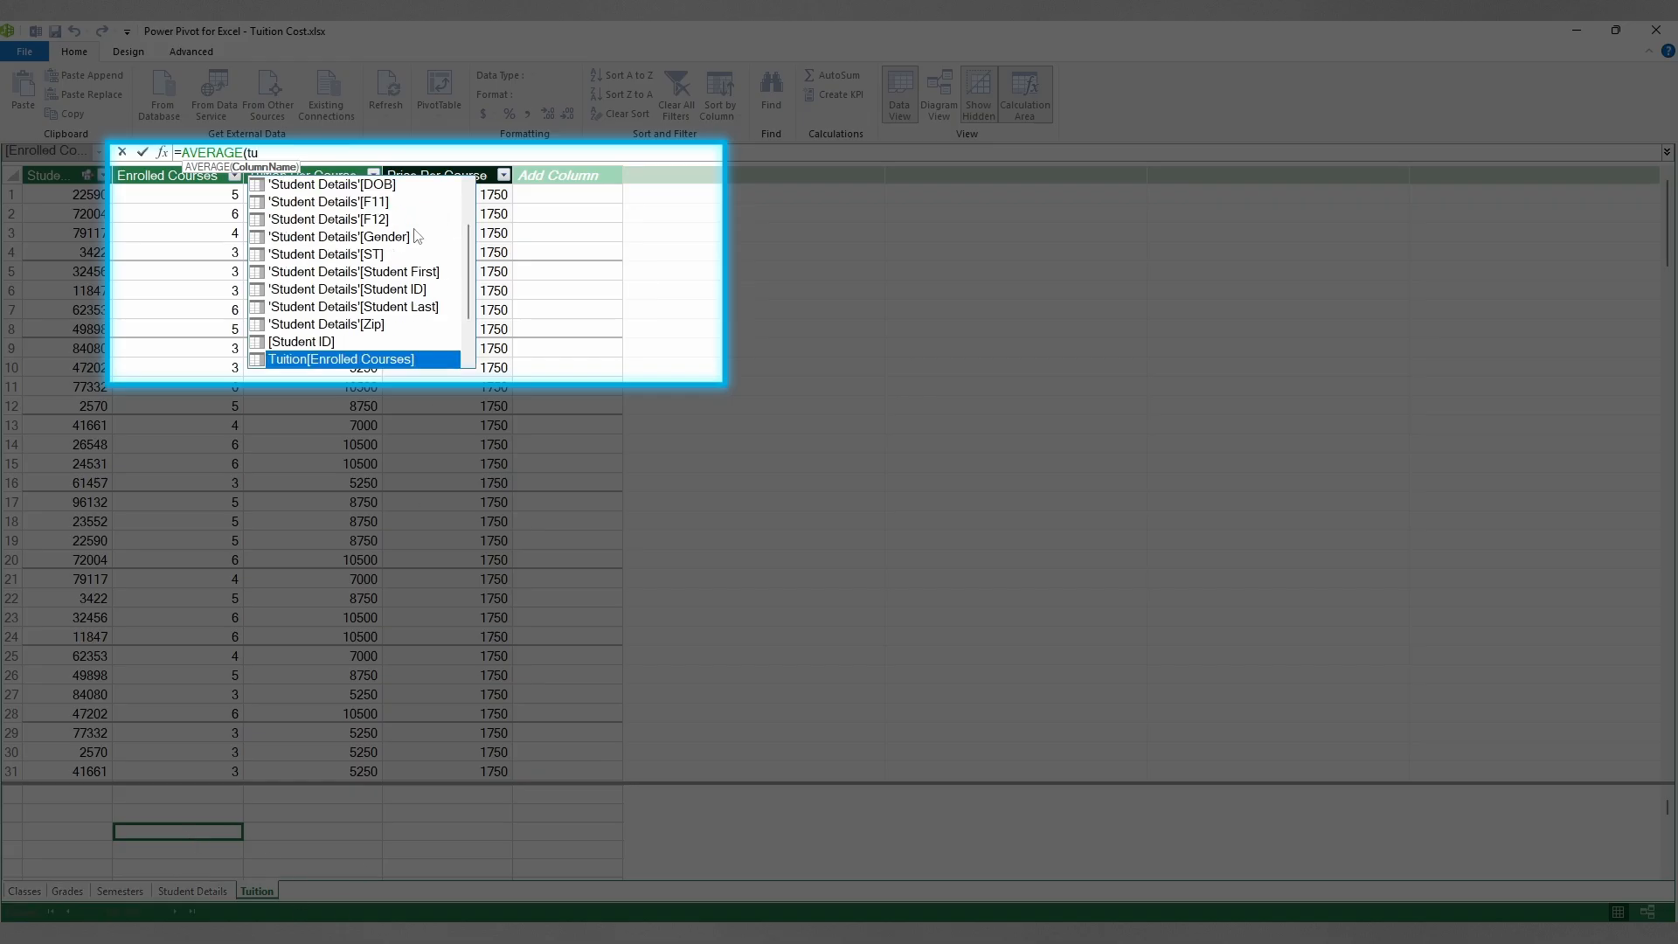
scroll(389, 298, down, 2)
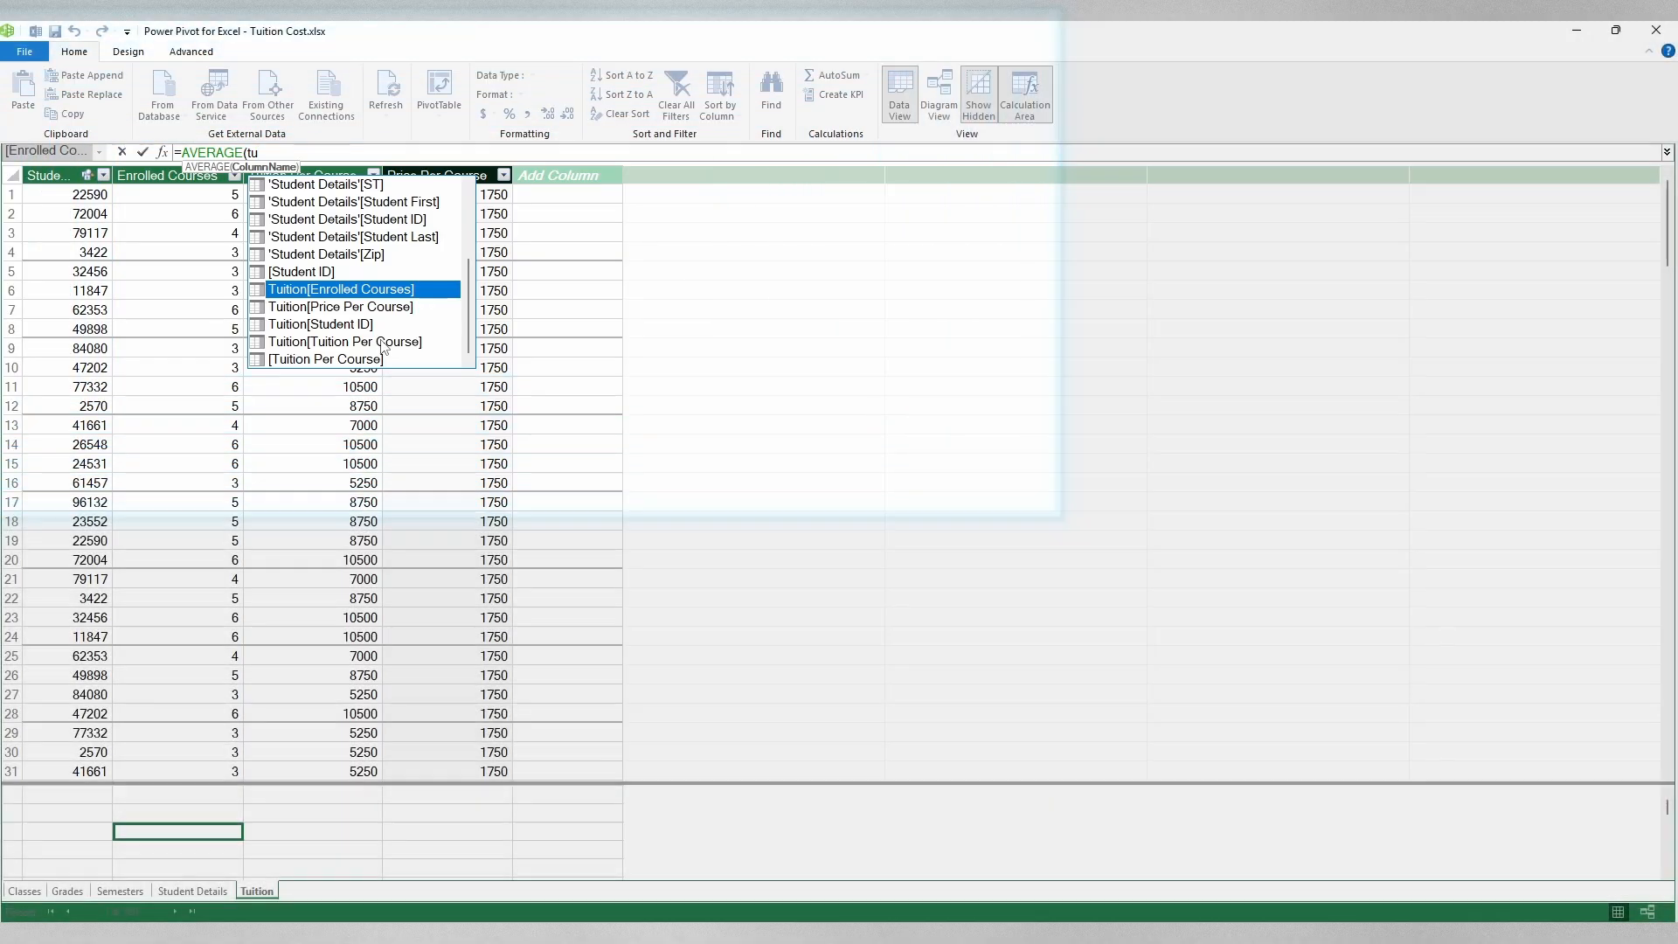
click(374, 343)
double_click(368, 342)
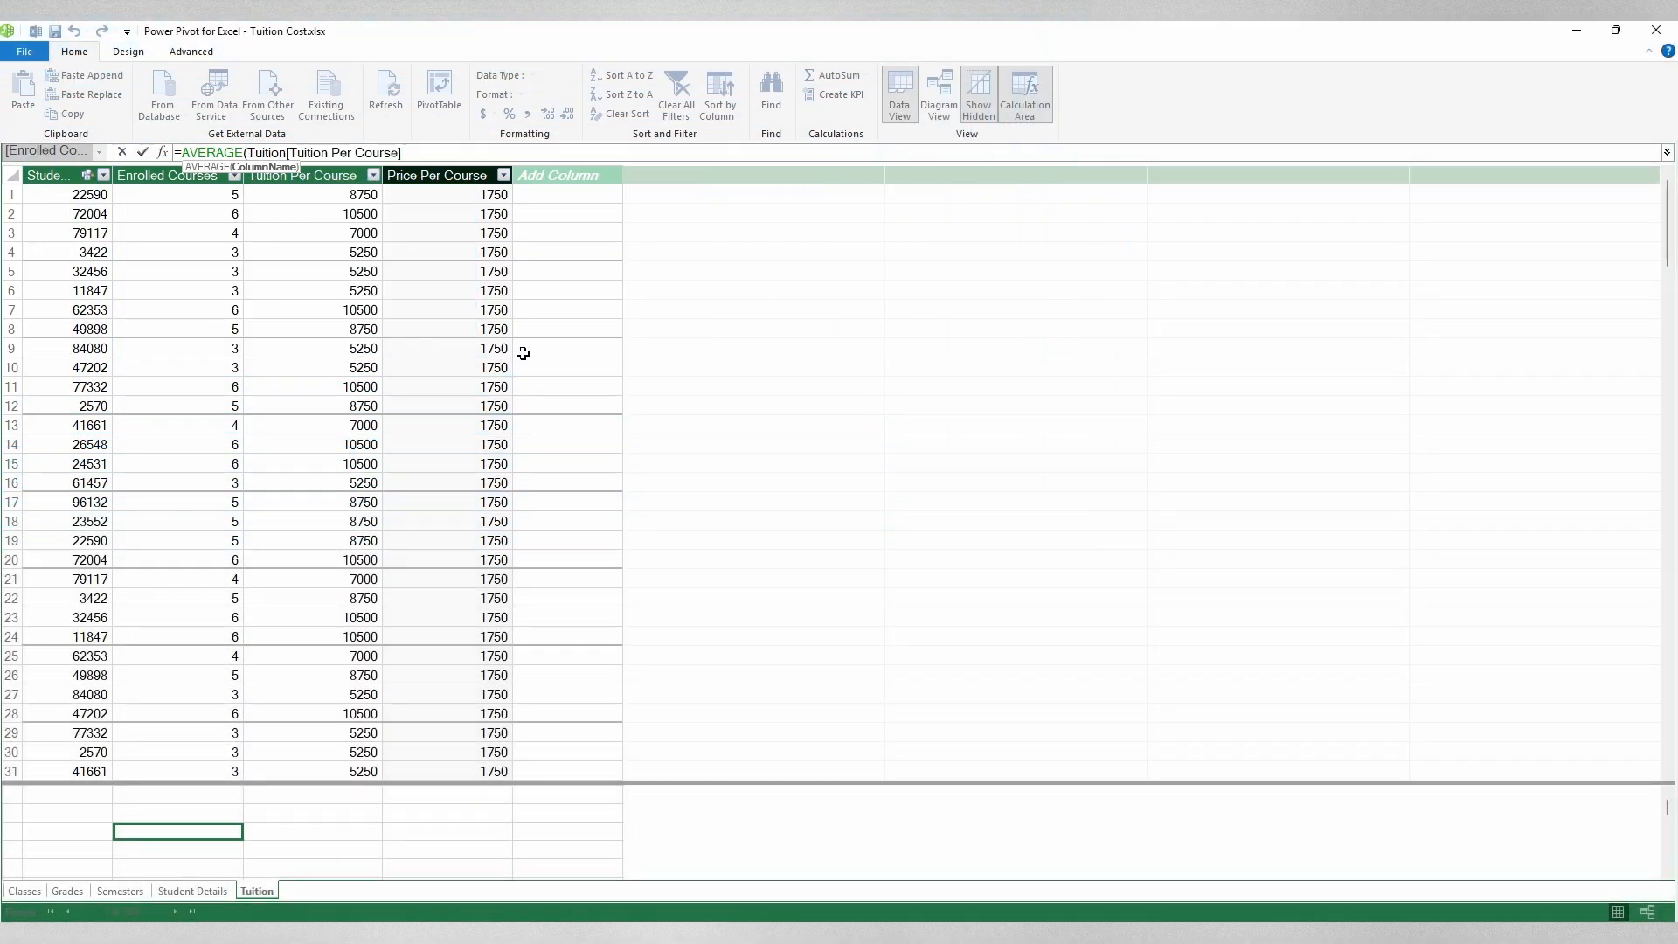
text())
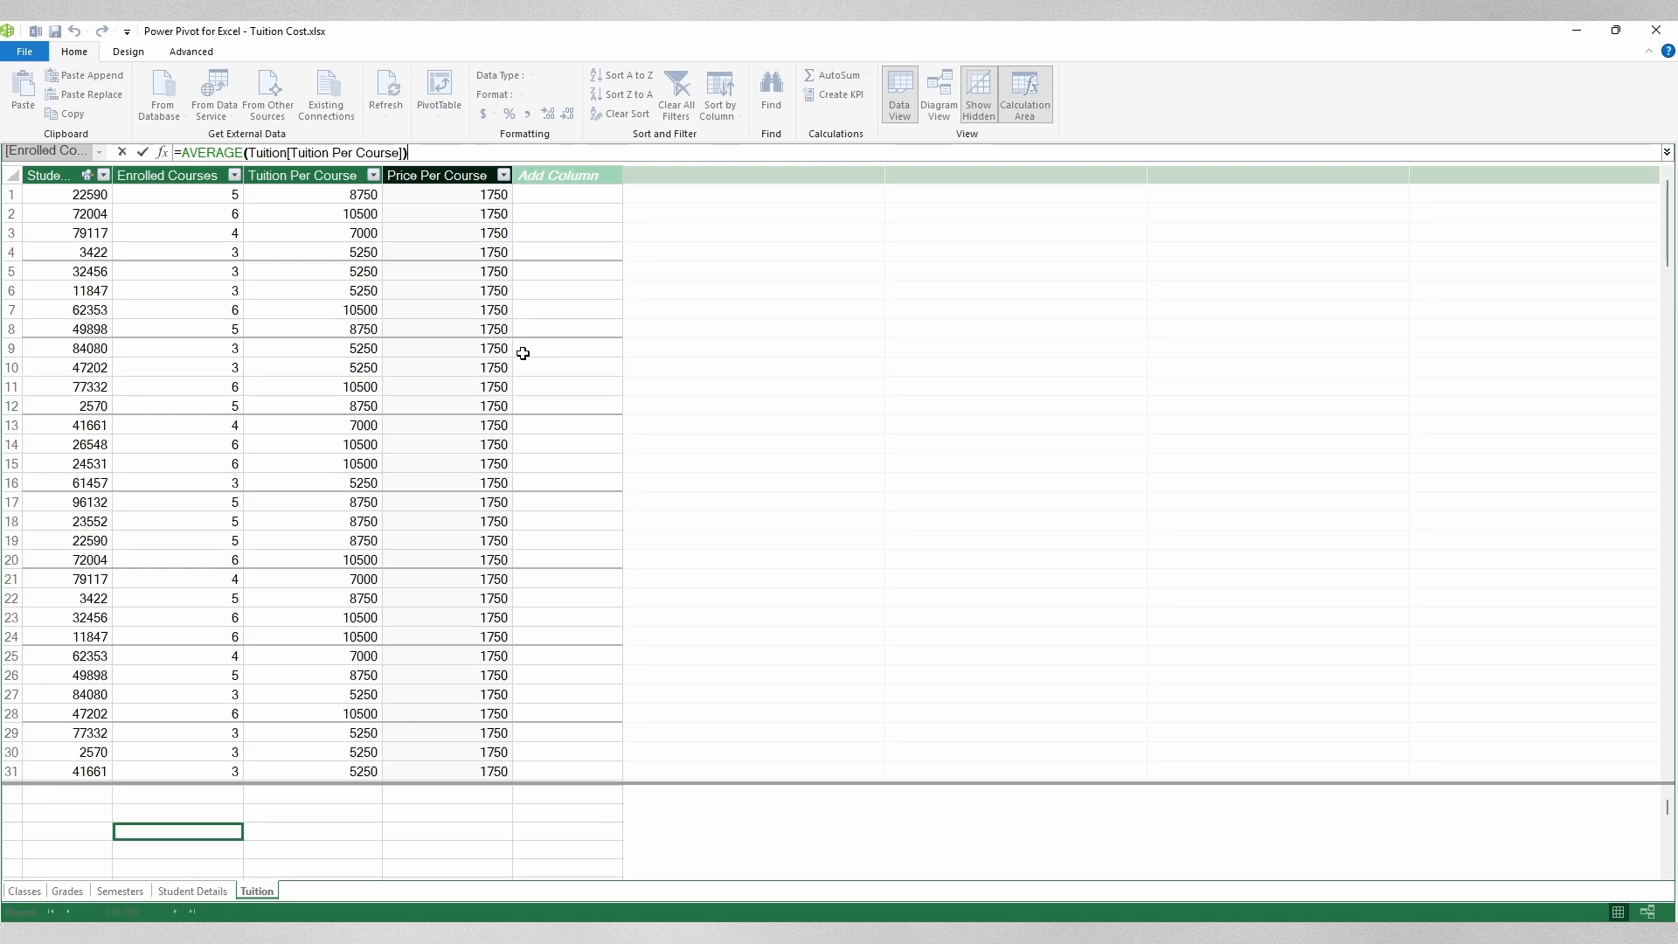
key(Return)
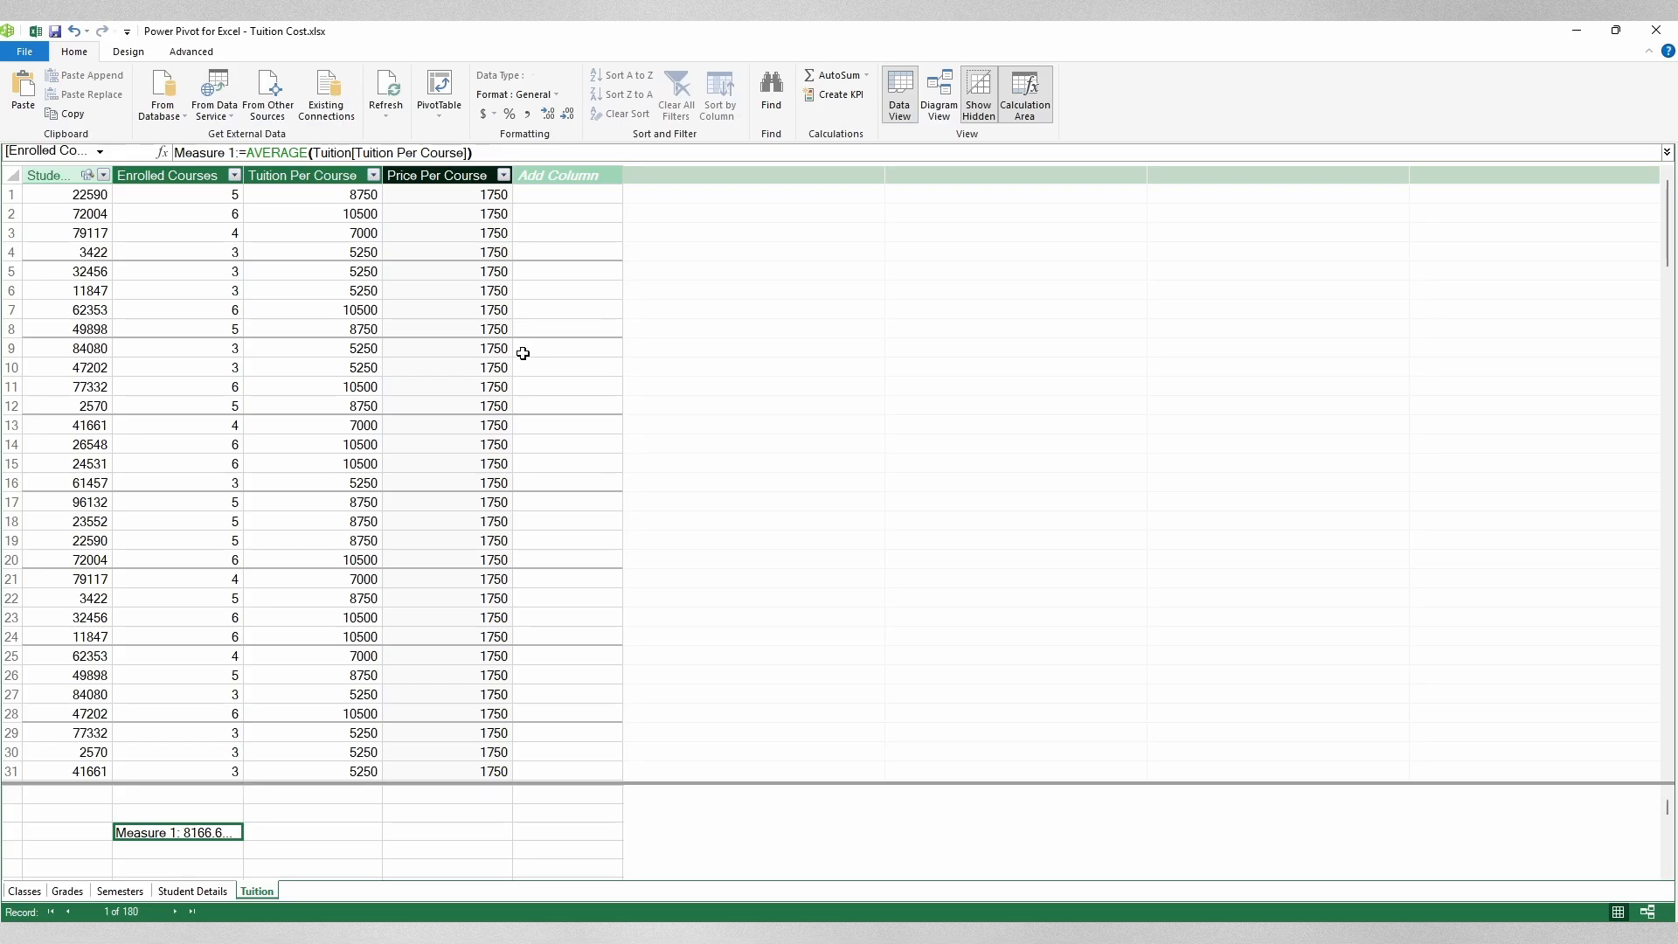
drag(244, 208, 316, 208)
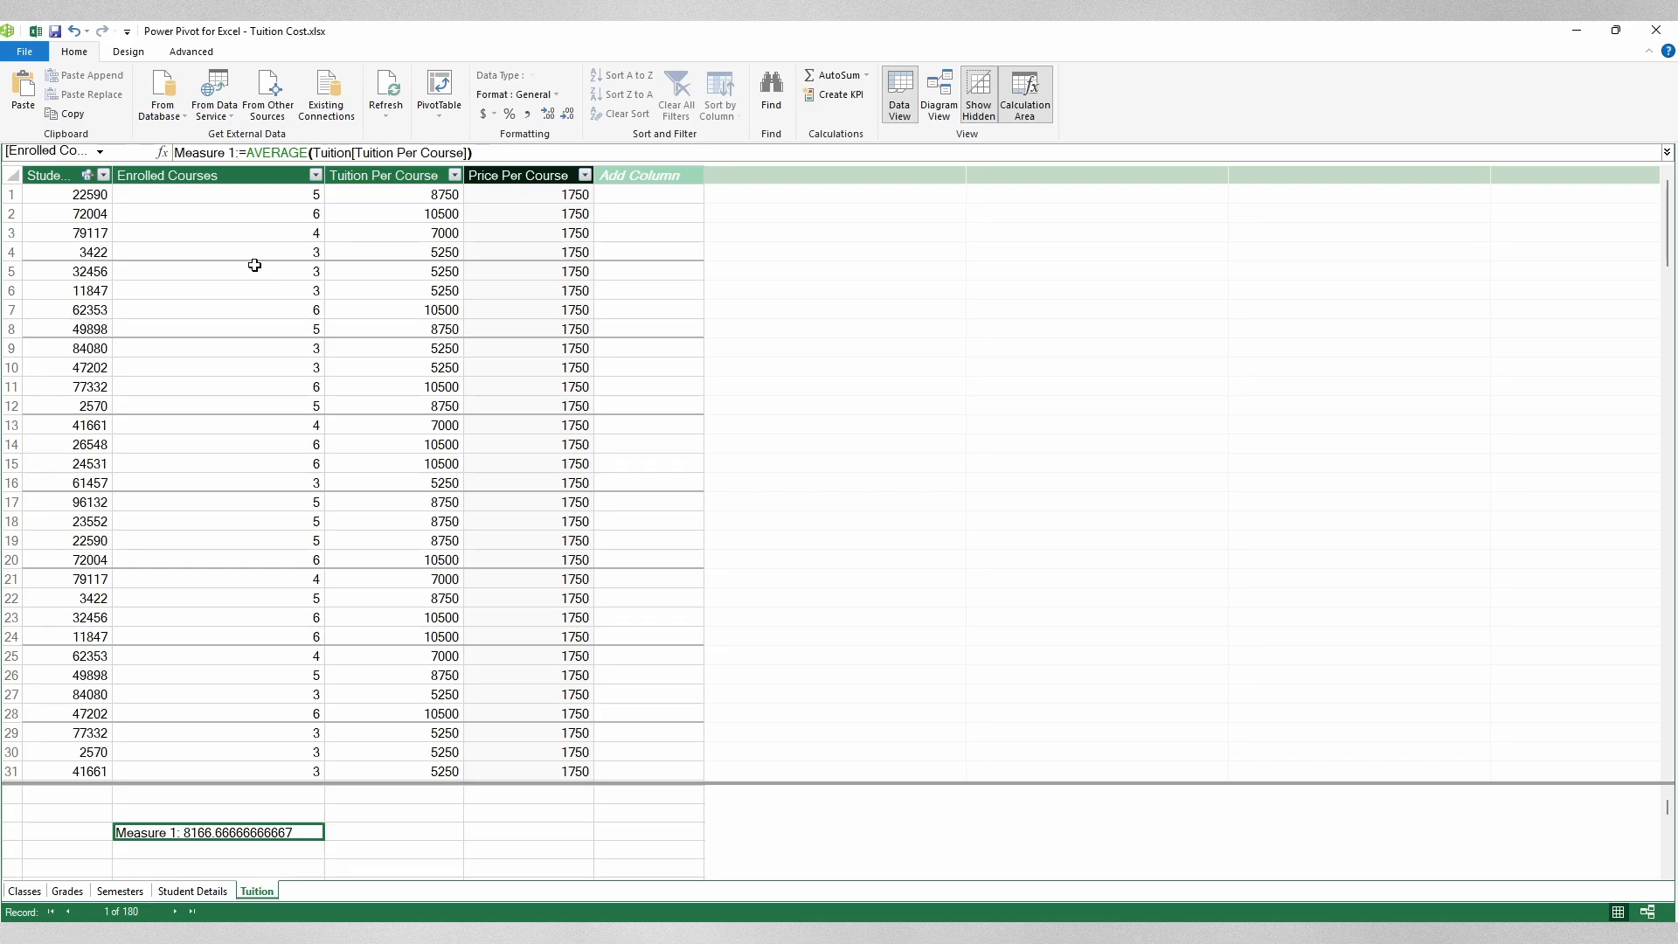
Step: Replace the measure name 'Measure 1' with 'Average Cost Per Student' in the formula bar
click(233, 153)
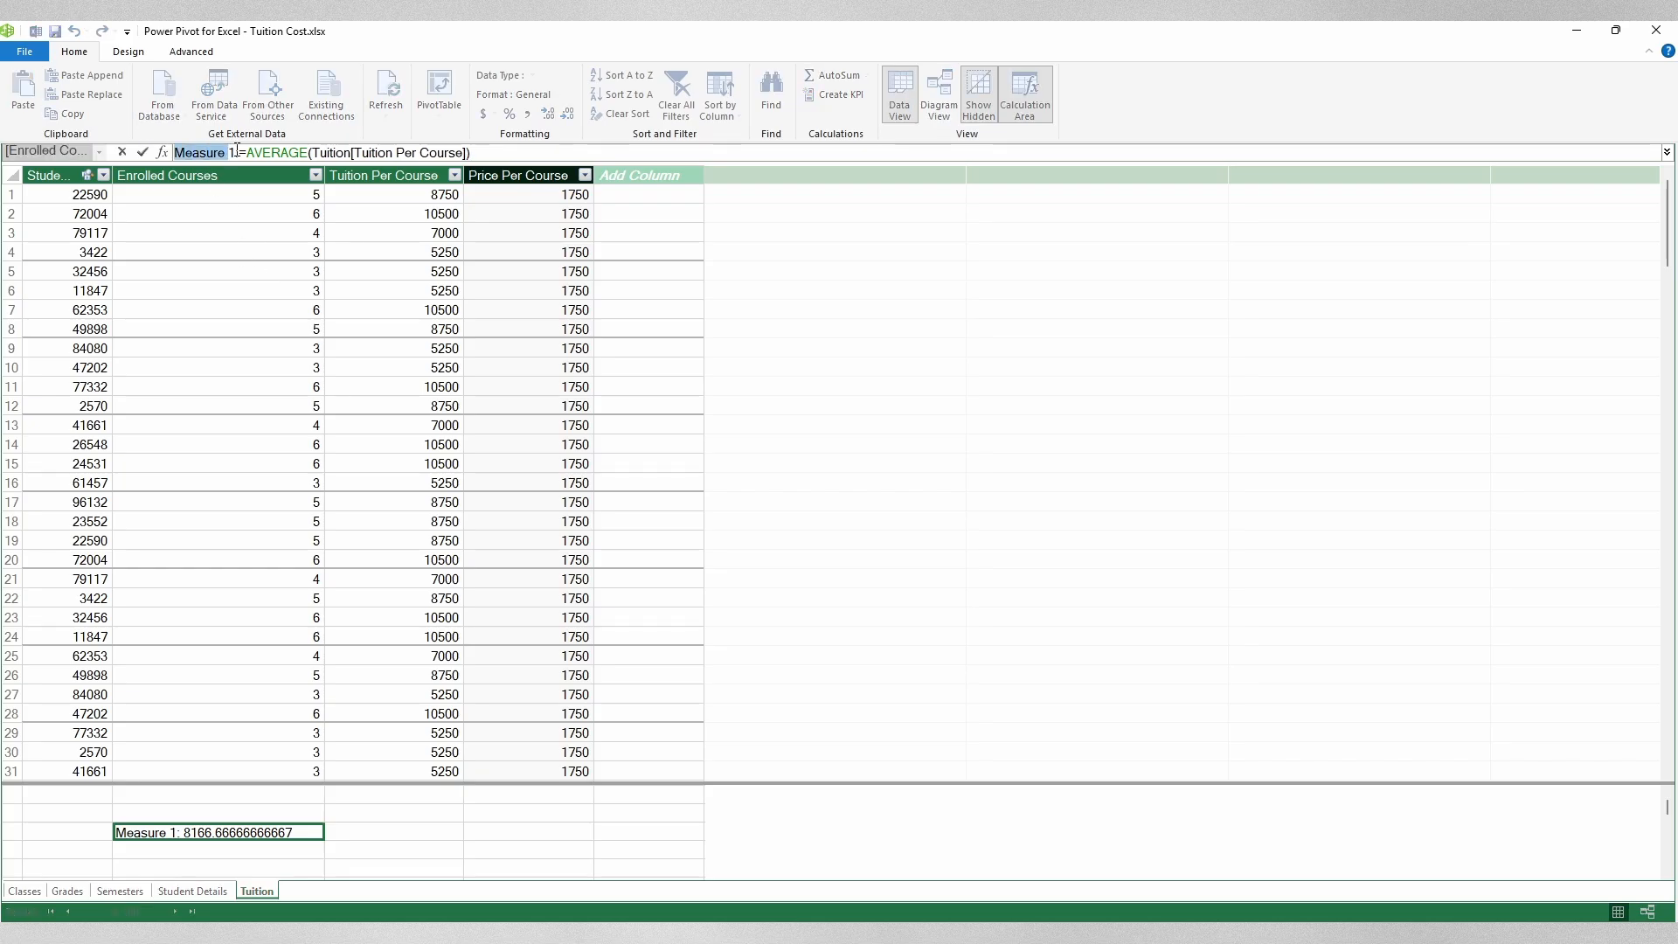
drag(233, 153, 151, 157)
text(Average Cost)
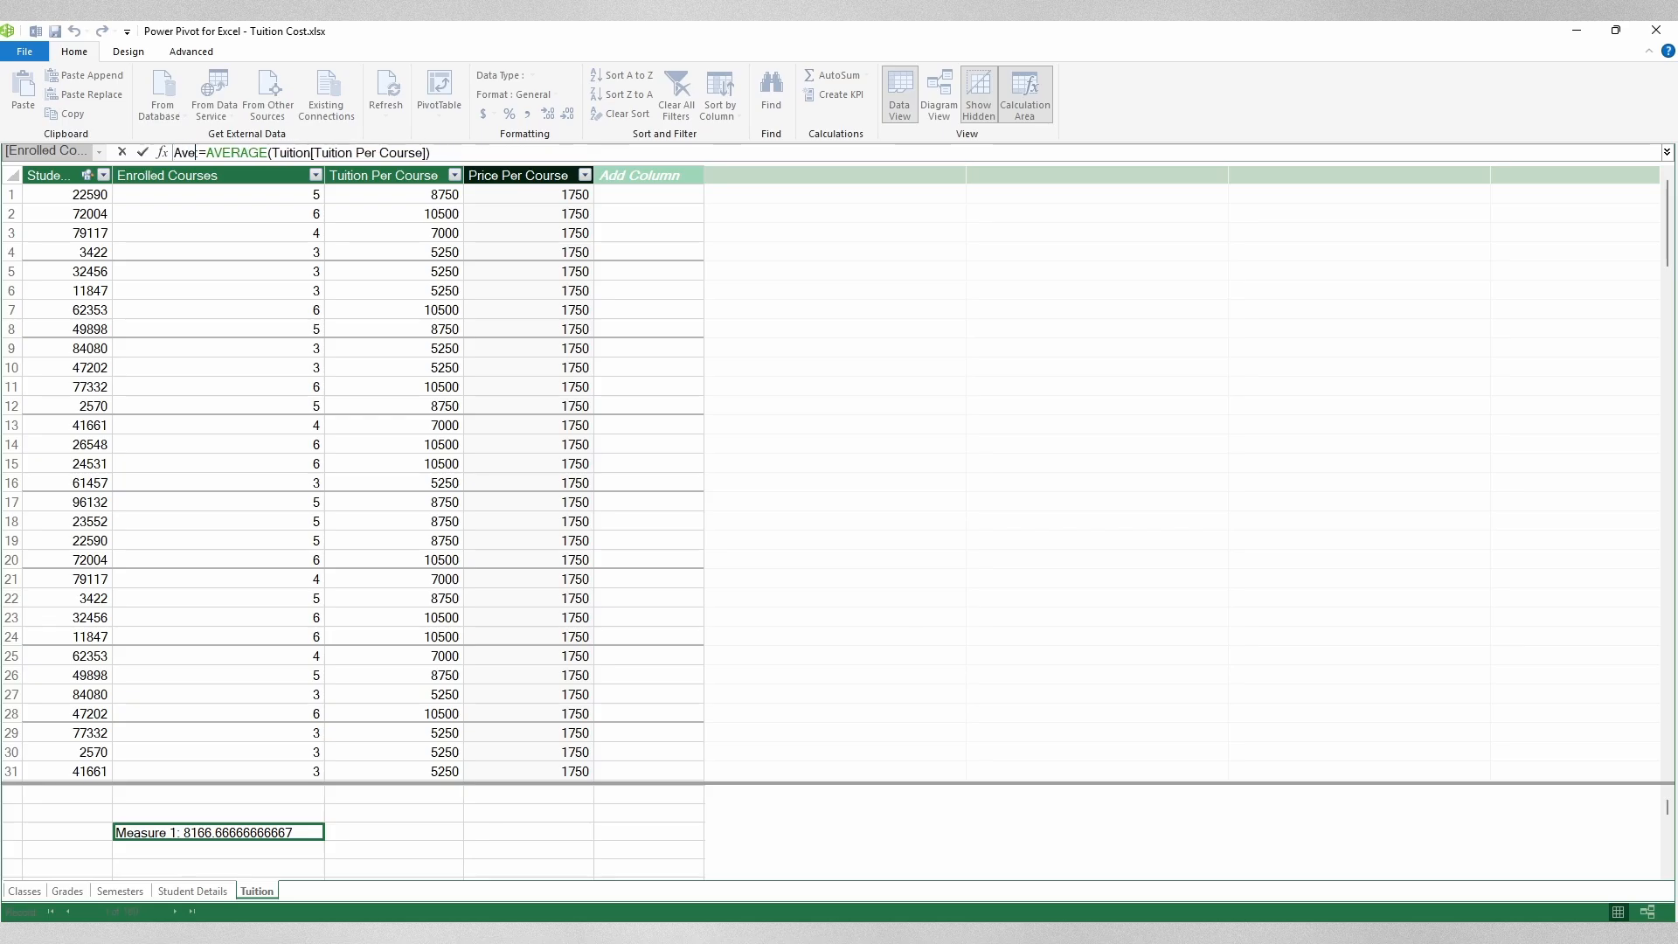
text( Per Student)
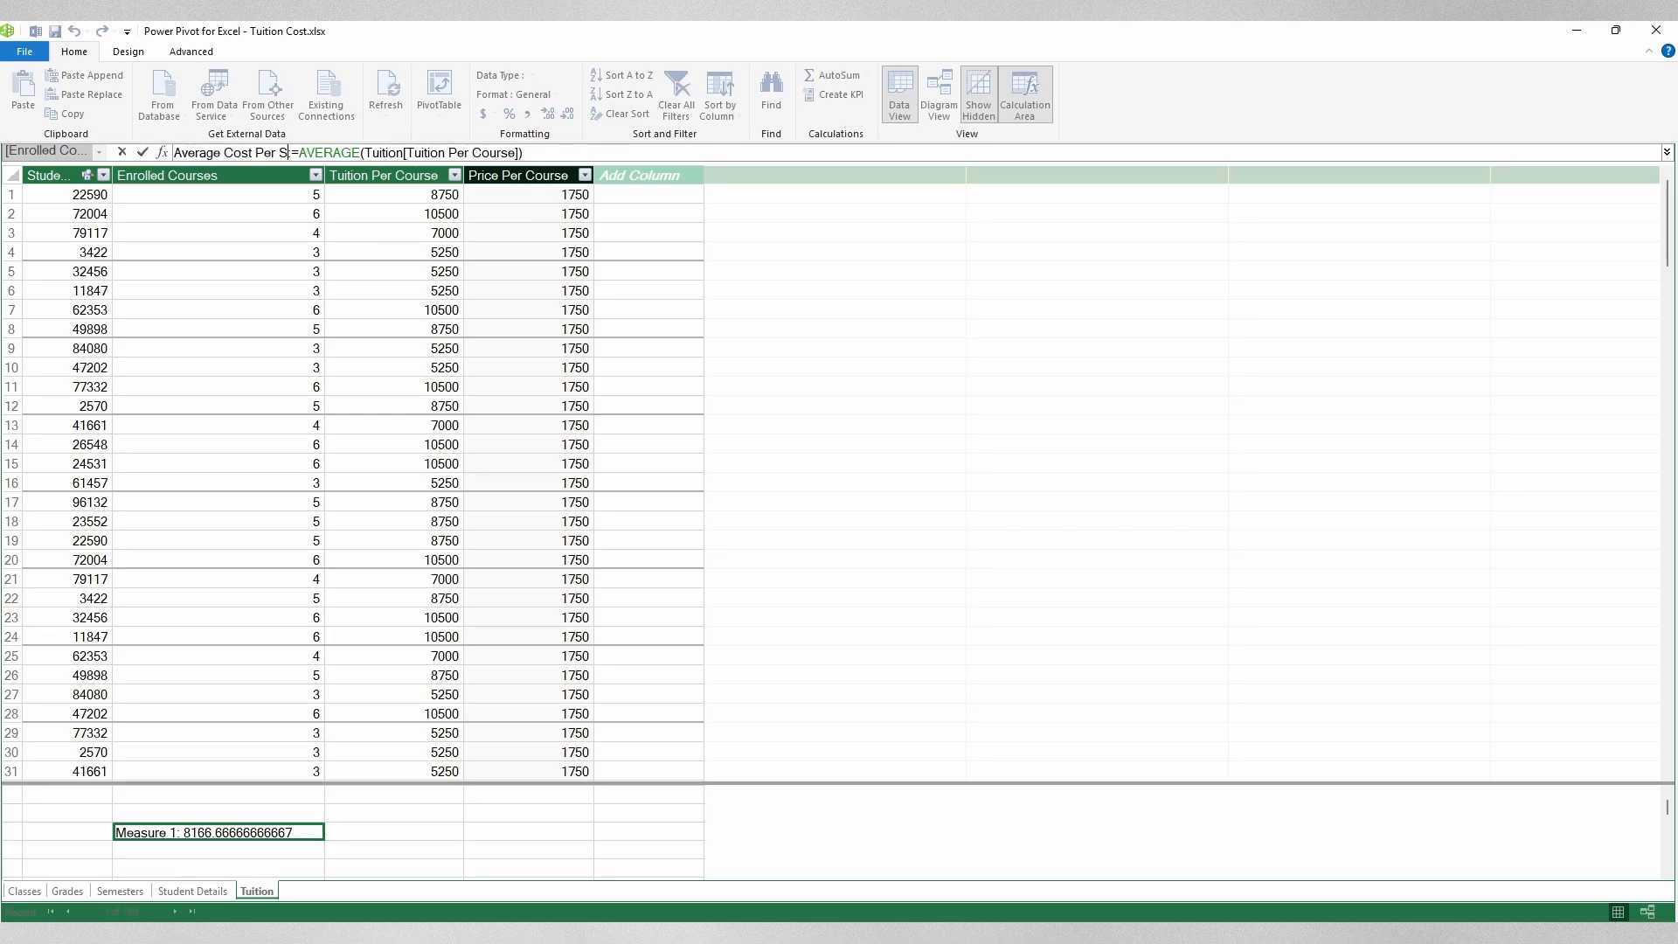
key(Return)
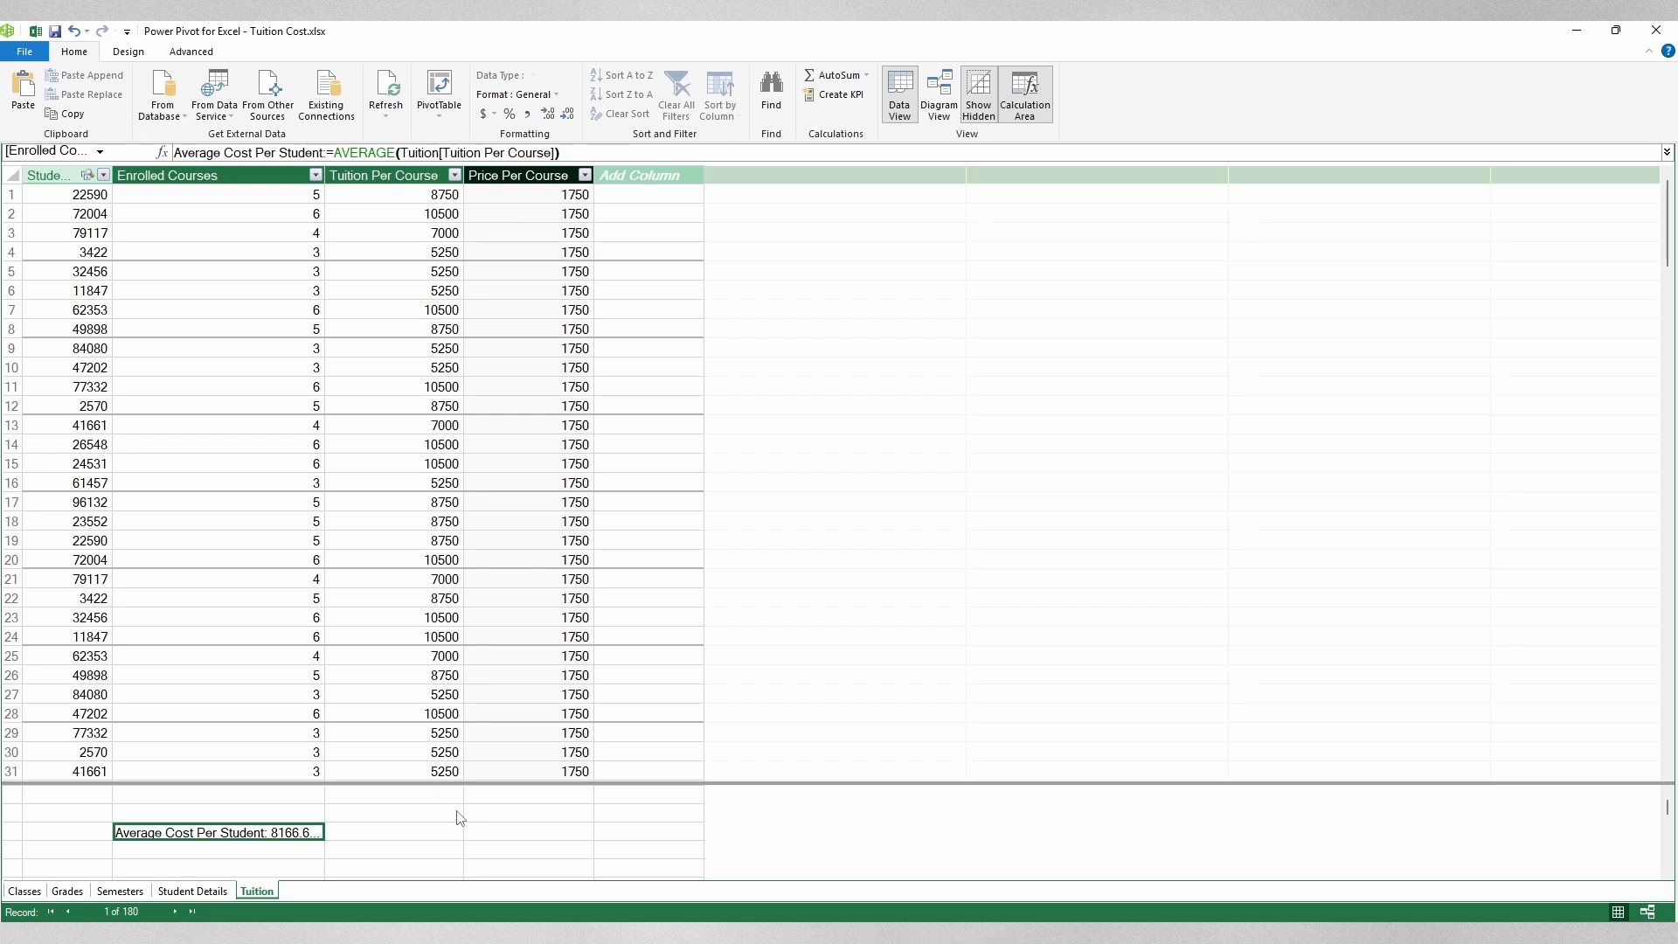
Step: Format Average Cost Per Student as Currency, showing $8,166…, and close Power Pivot
right_click(276, 833)
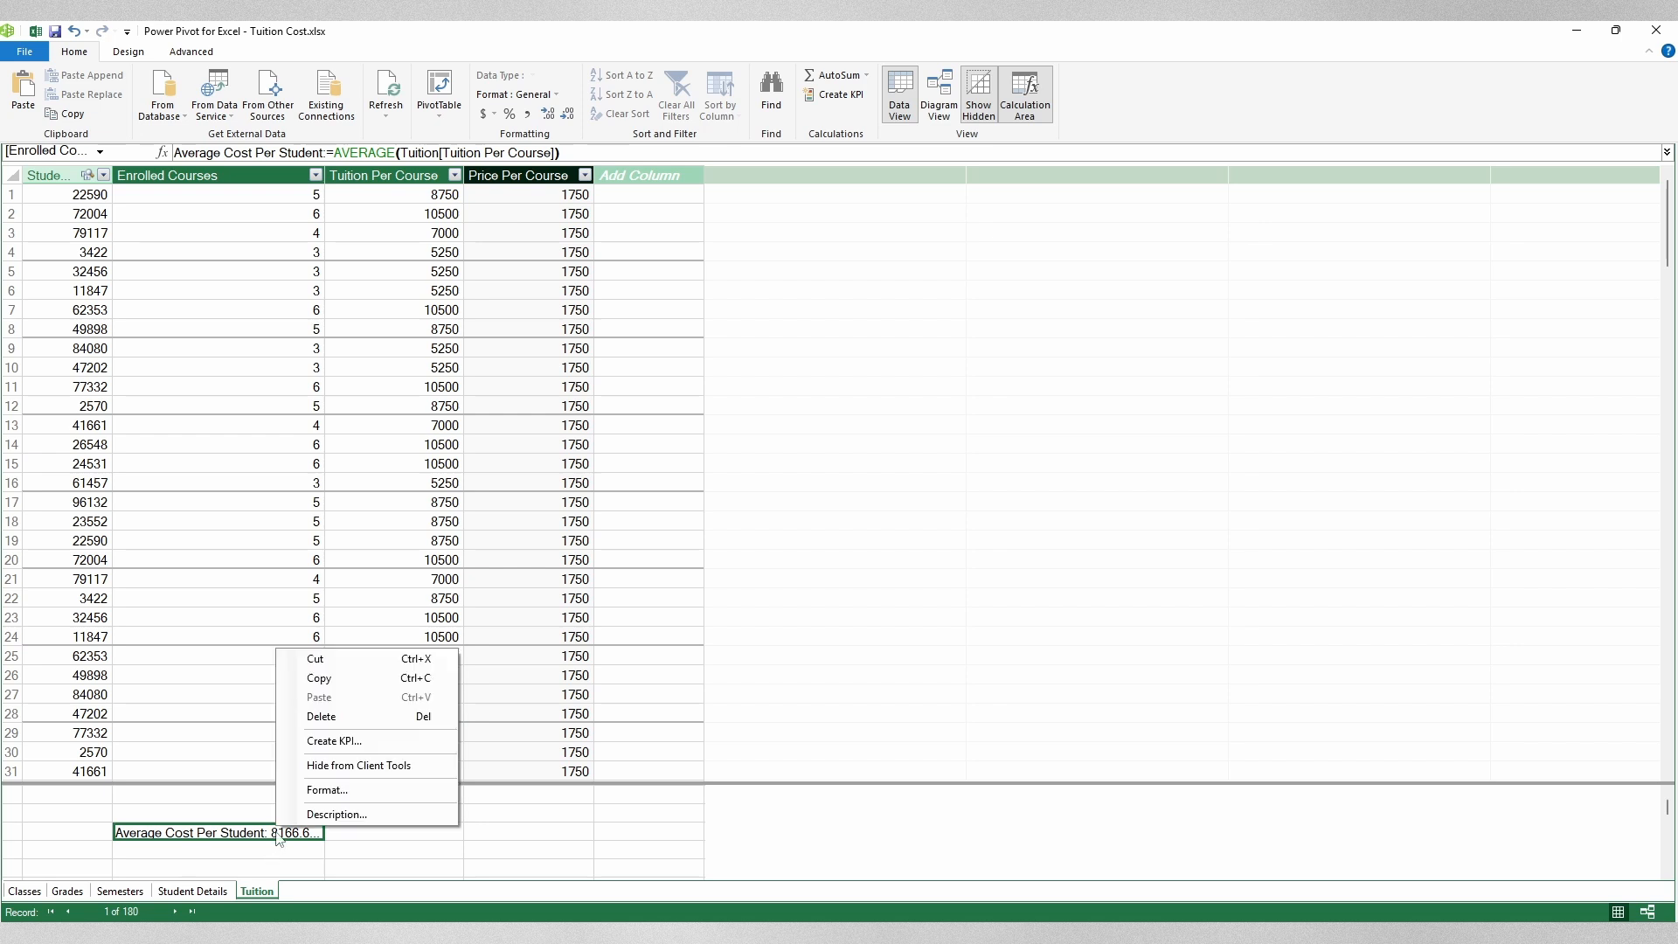
click(373, 791)
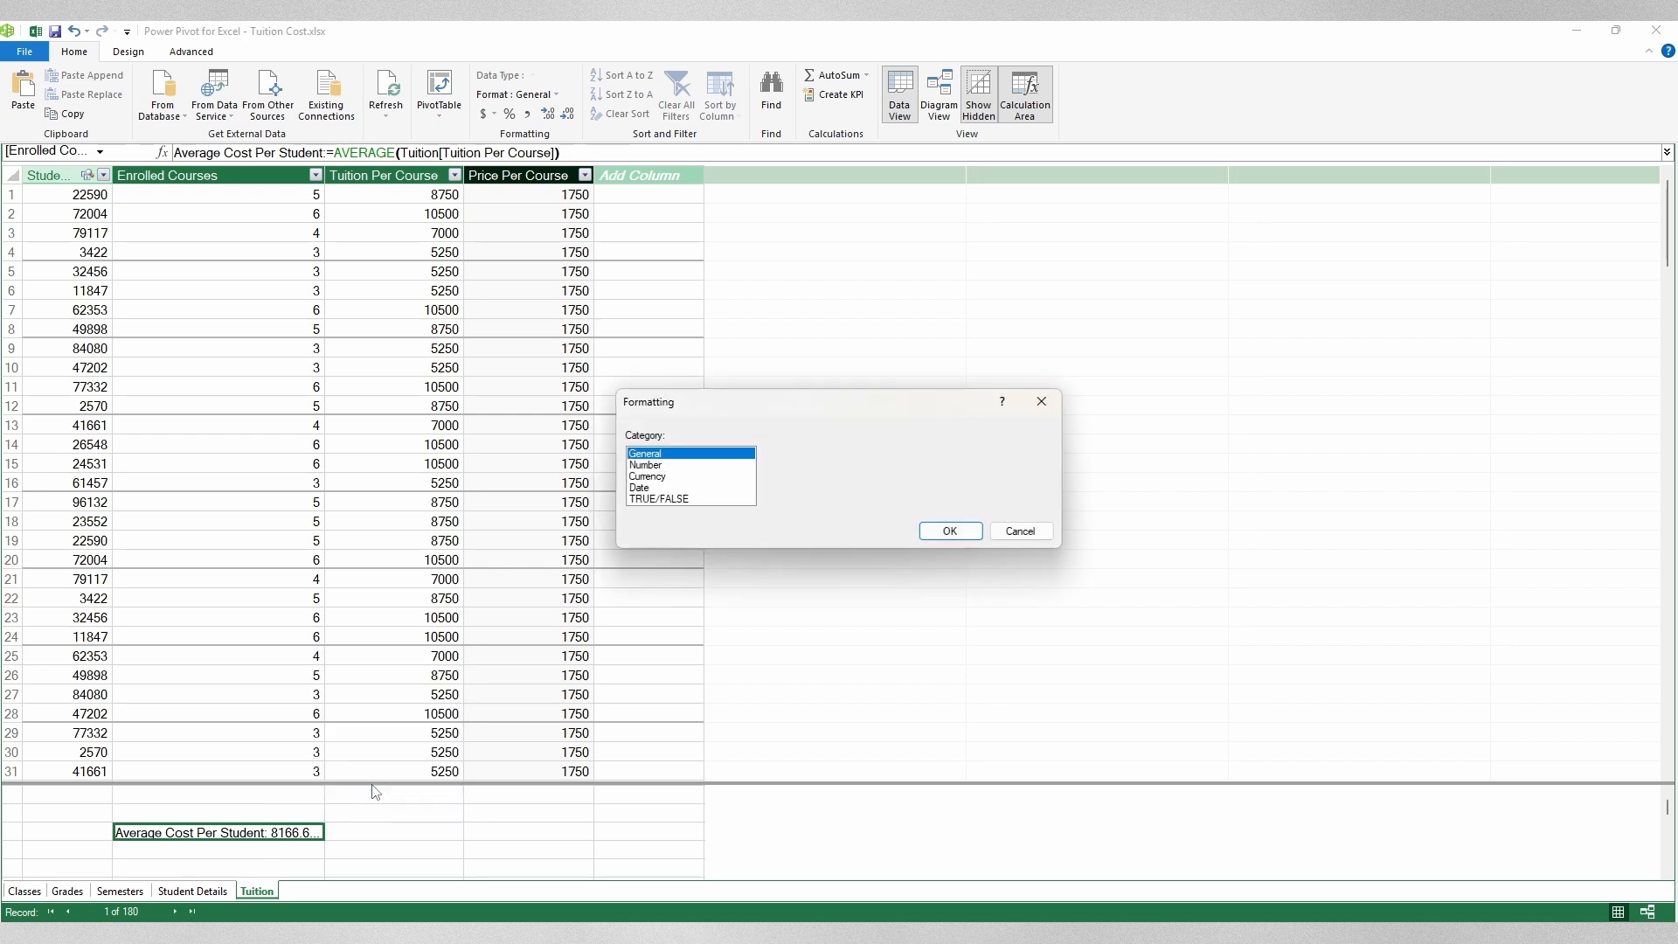
click(669, 466)
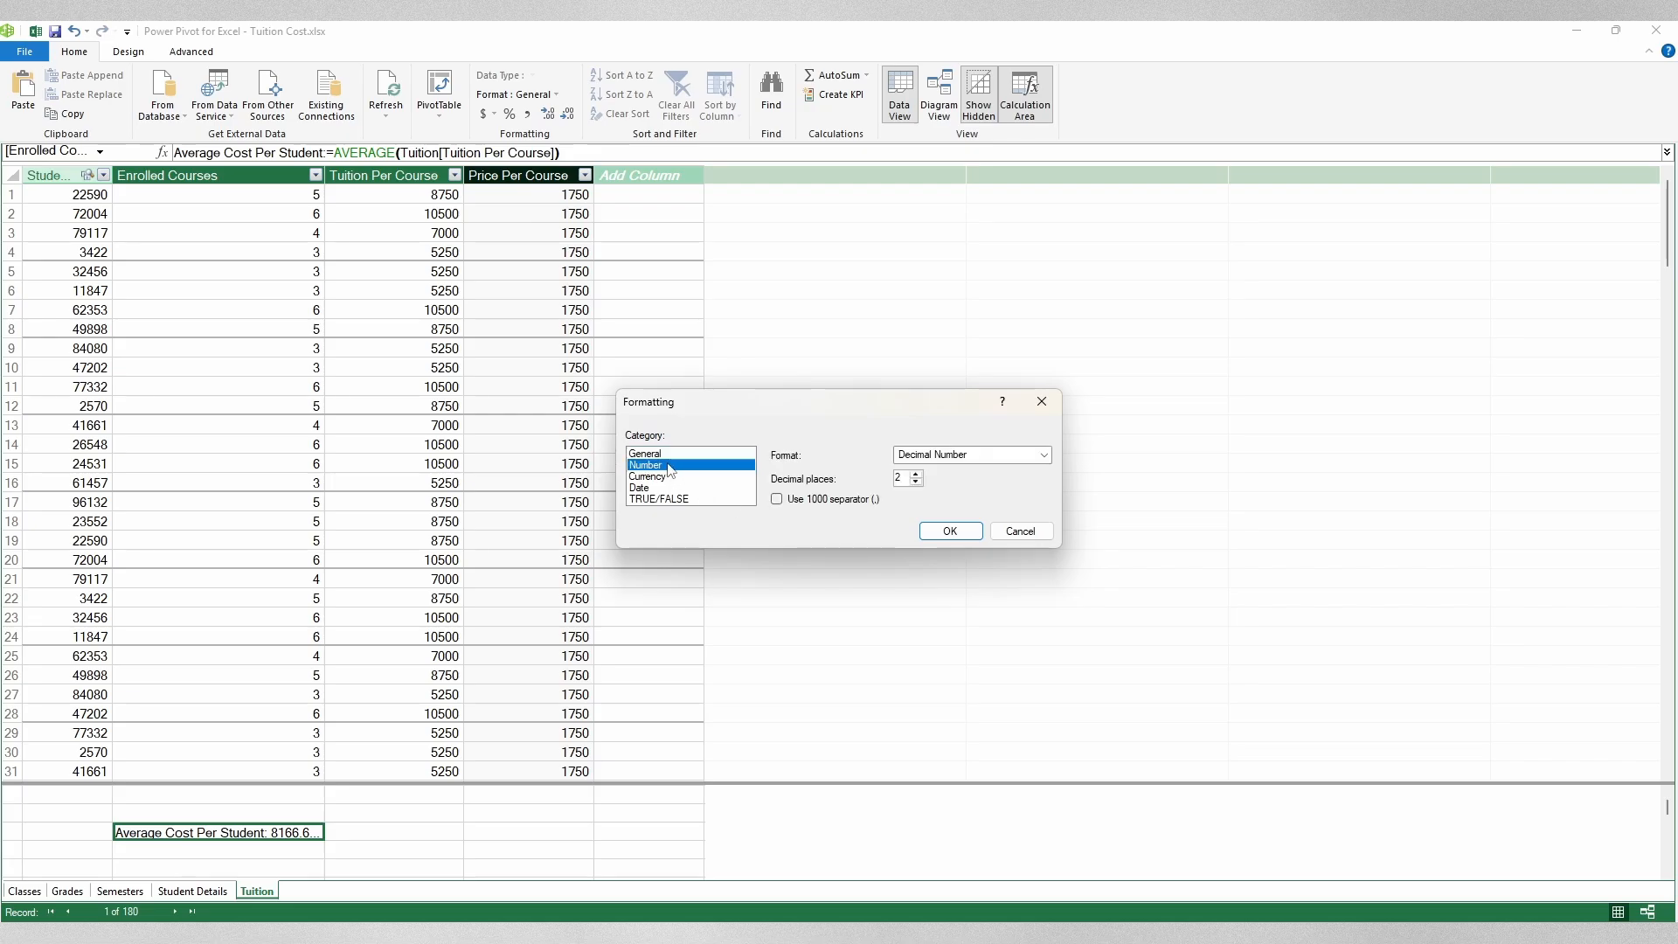
click(671, 477)
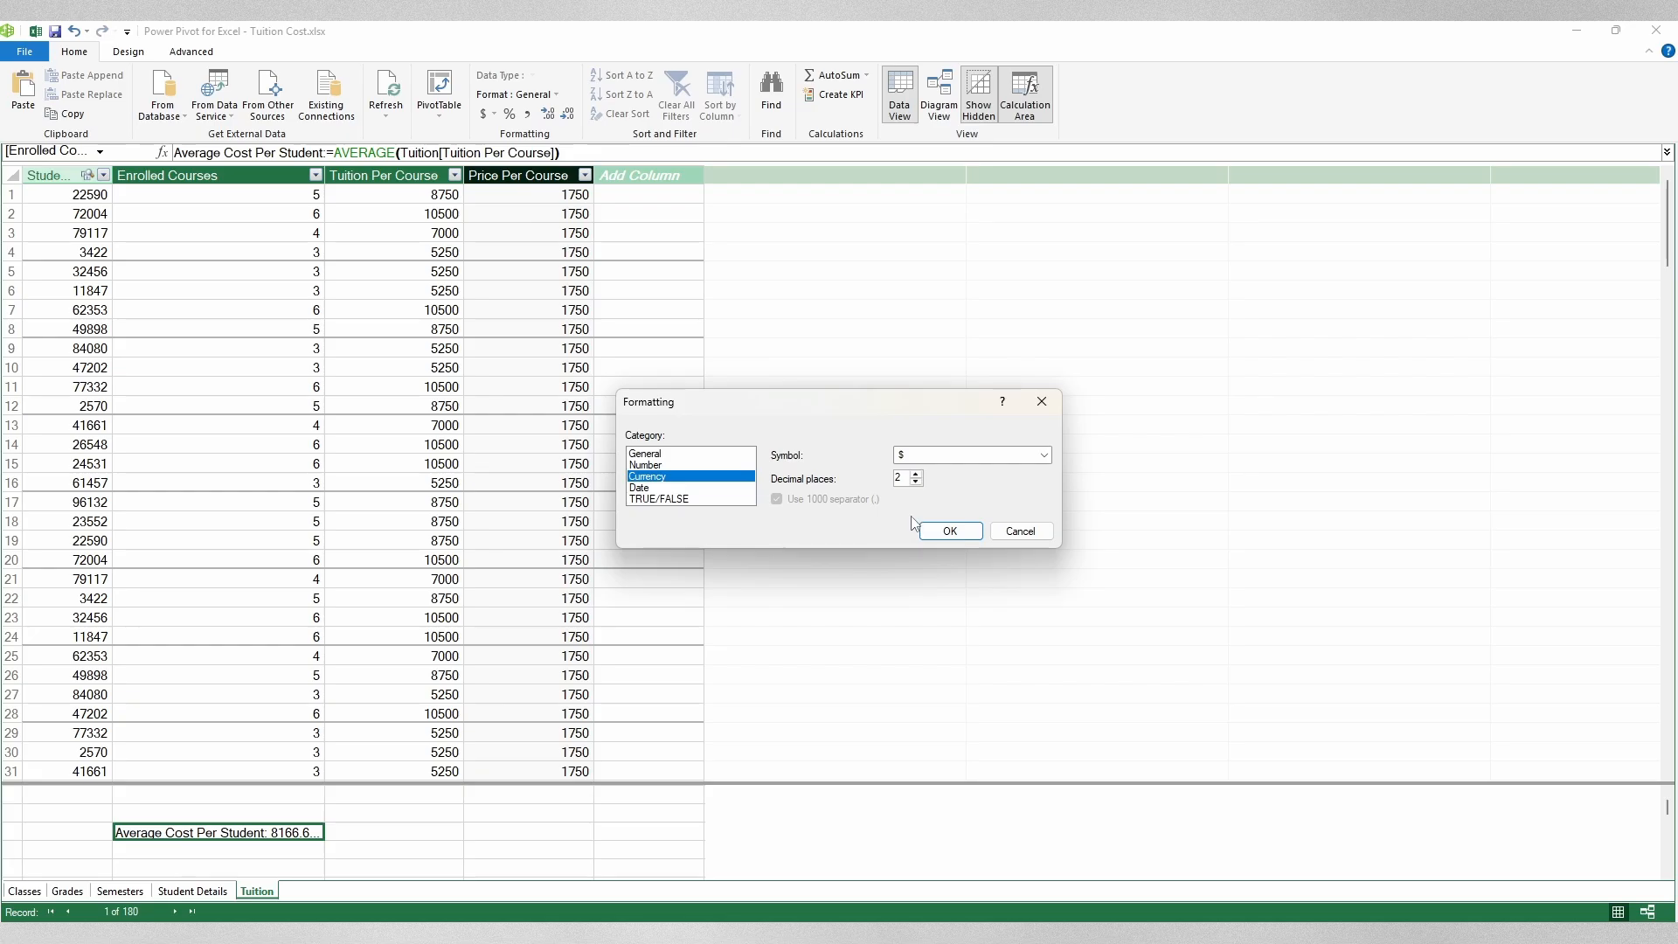
click(962, 533)
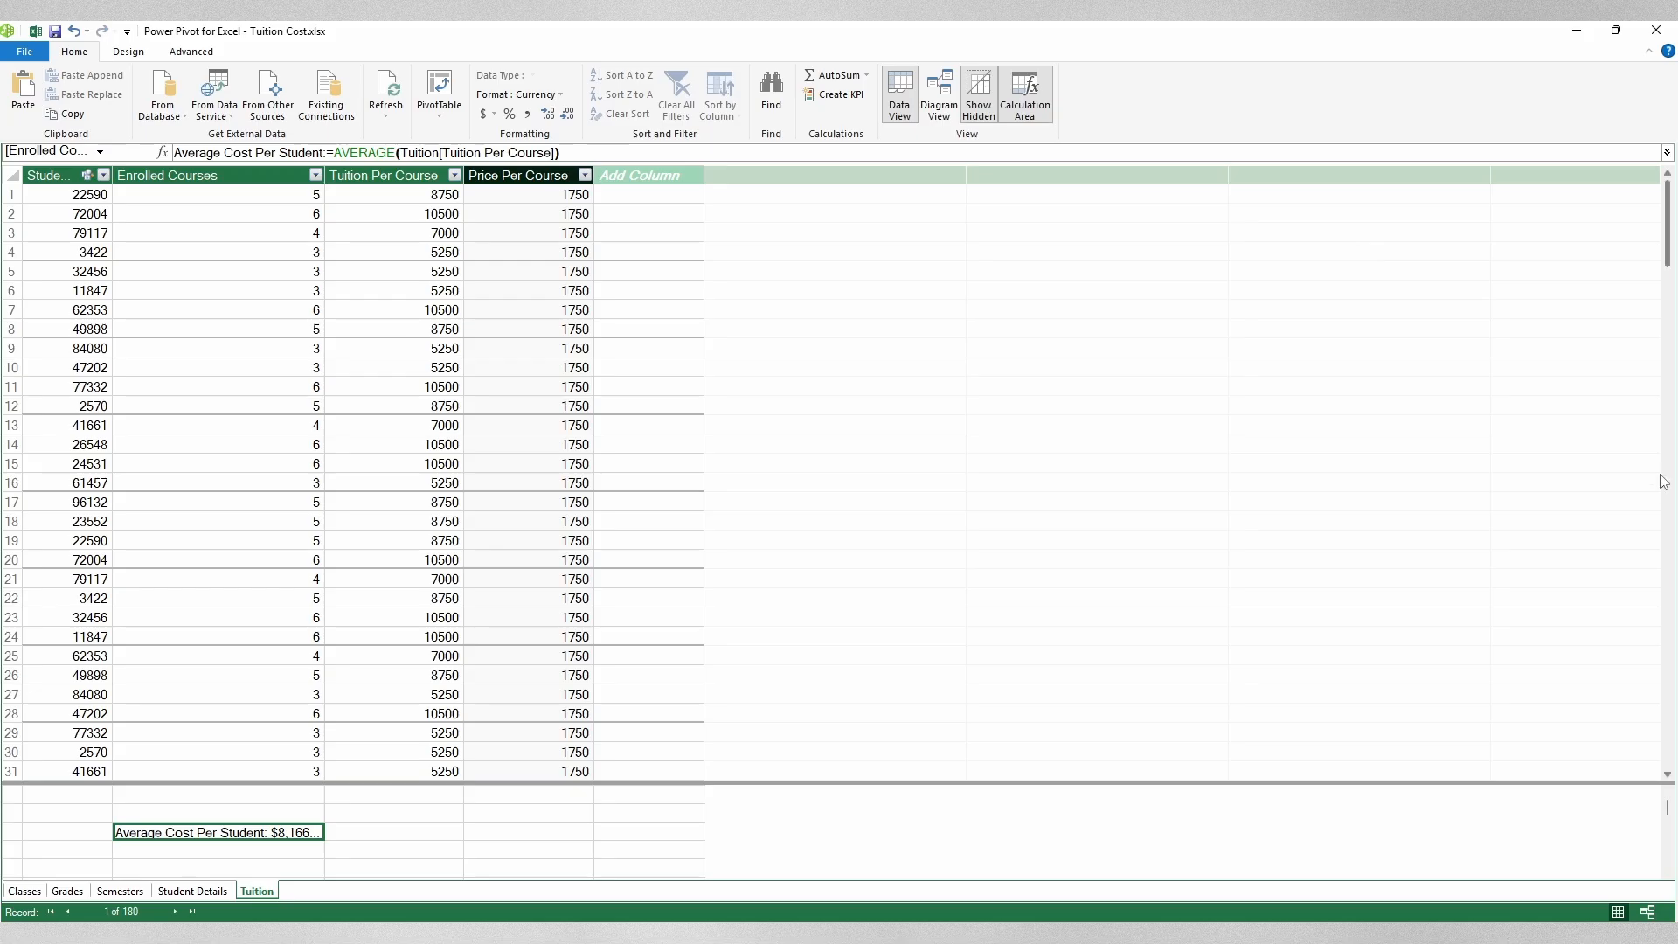
click(1657, 30)
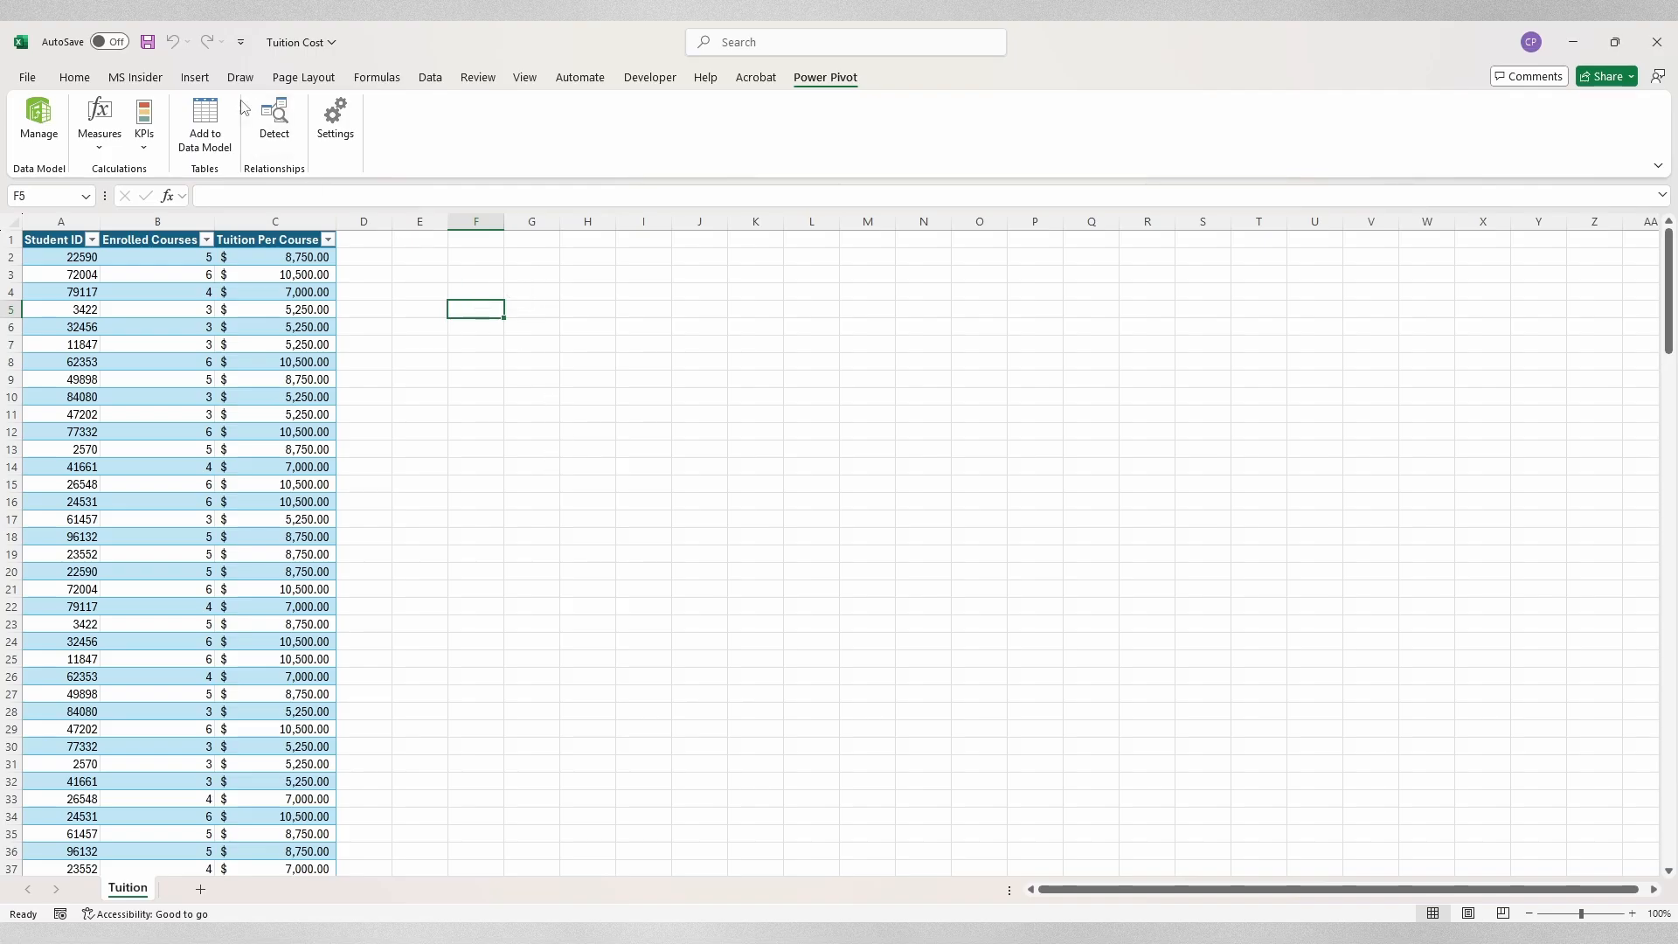
Step: Insert a PivotTable from the Data Model on a new worksheet, creating empty PivotTable1 on Sheet1
click(209, 79)
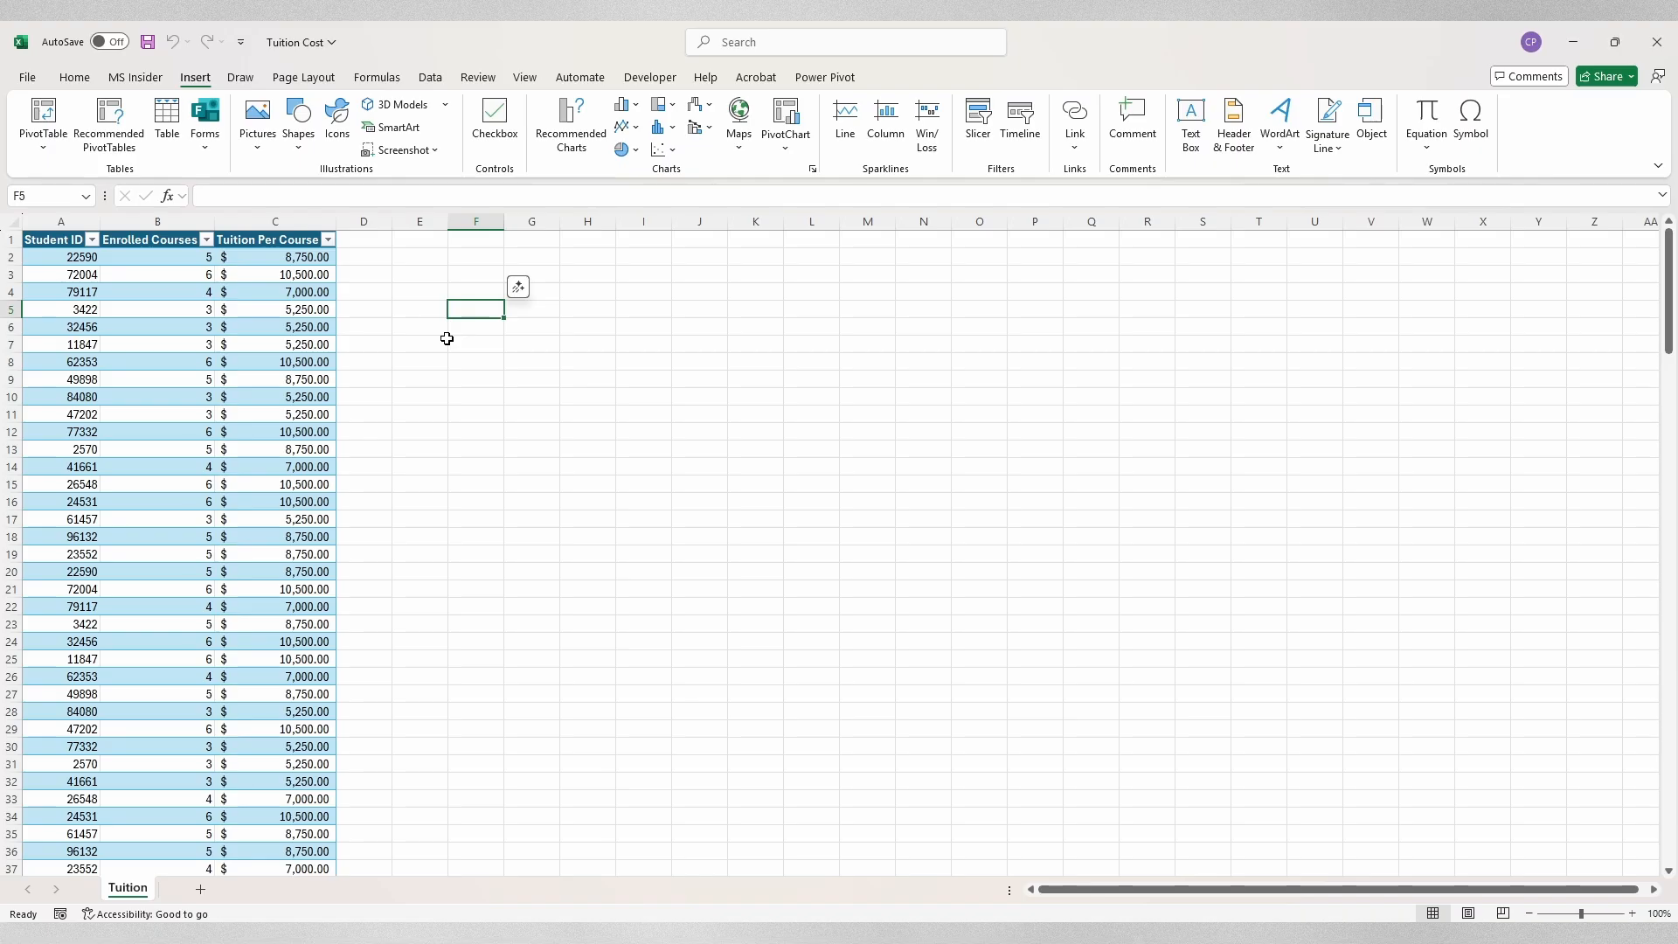
click(43, 138)
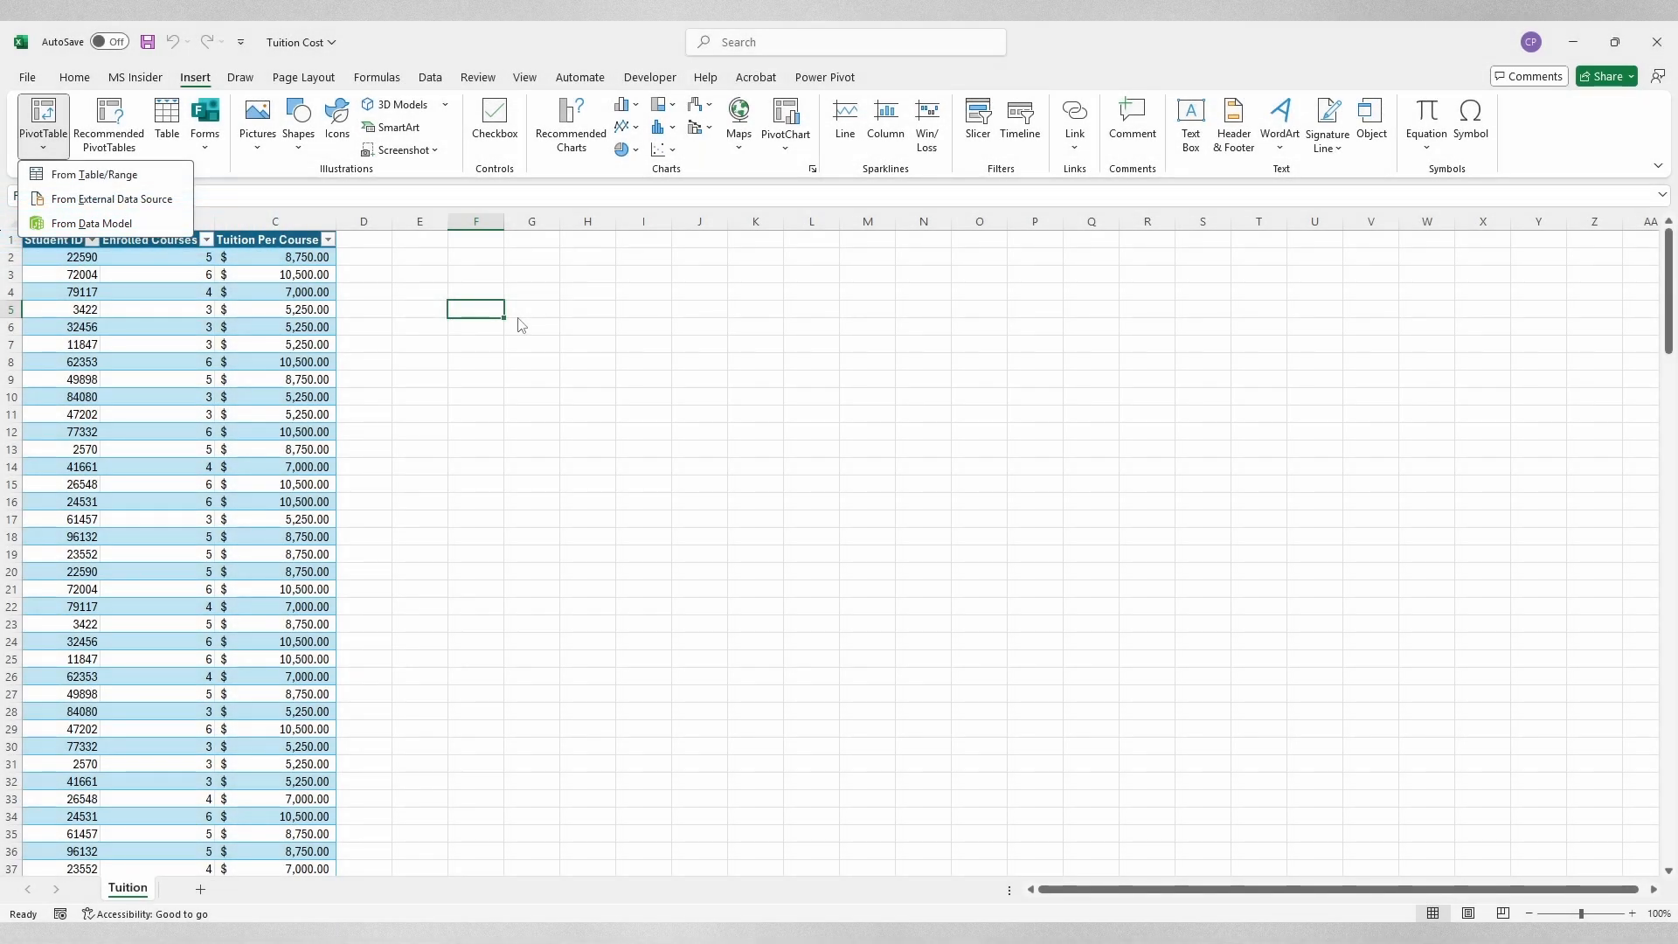
click(140, 225)
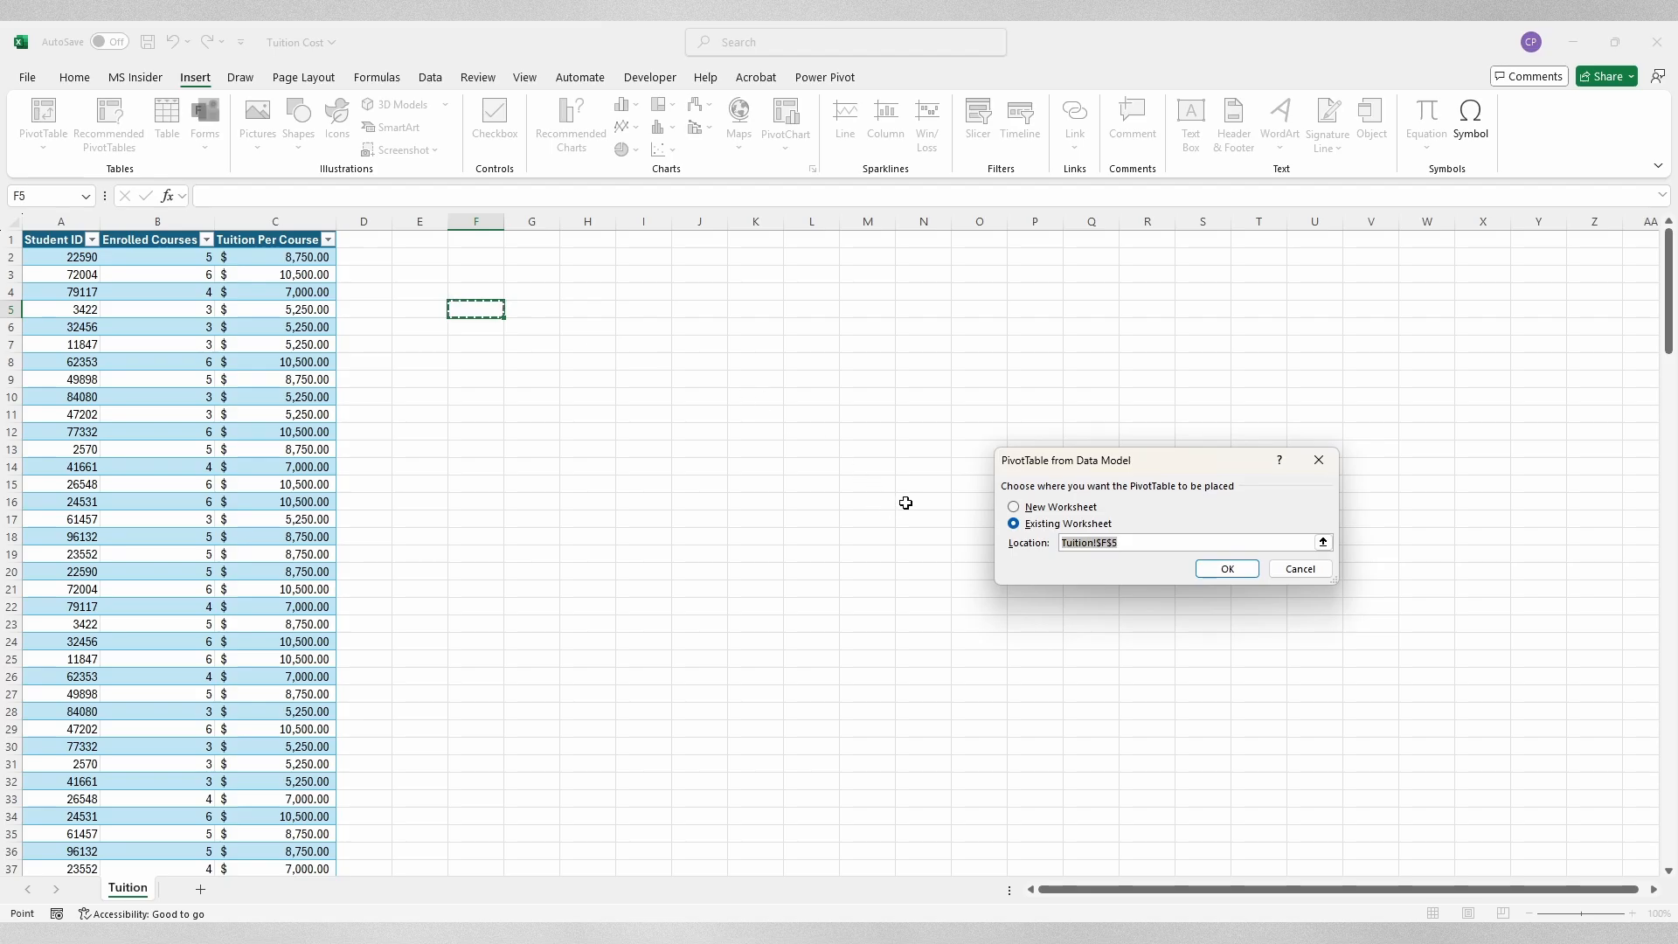
drag(1171, 460, 966, 399)
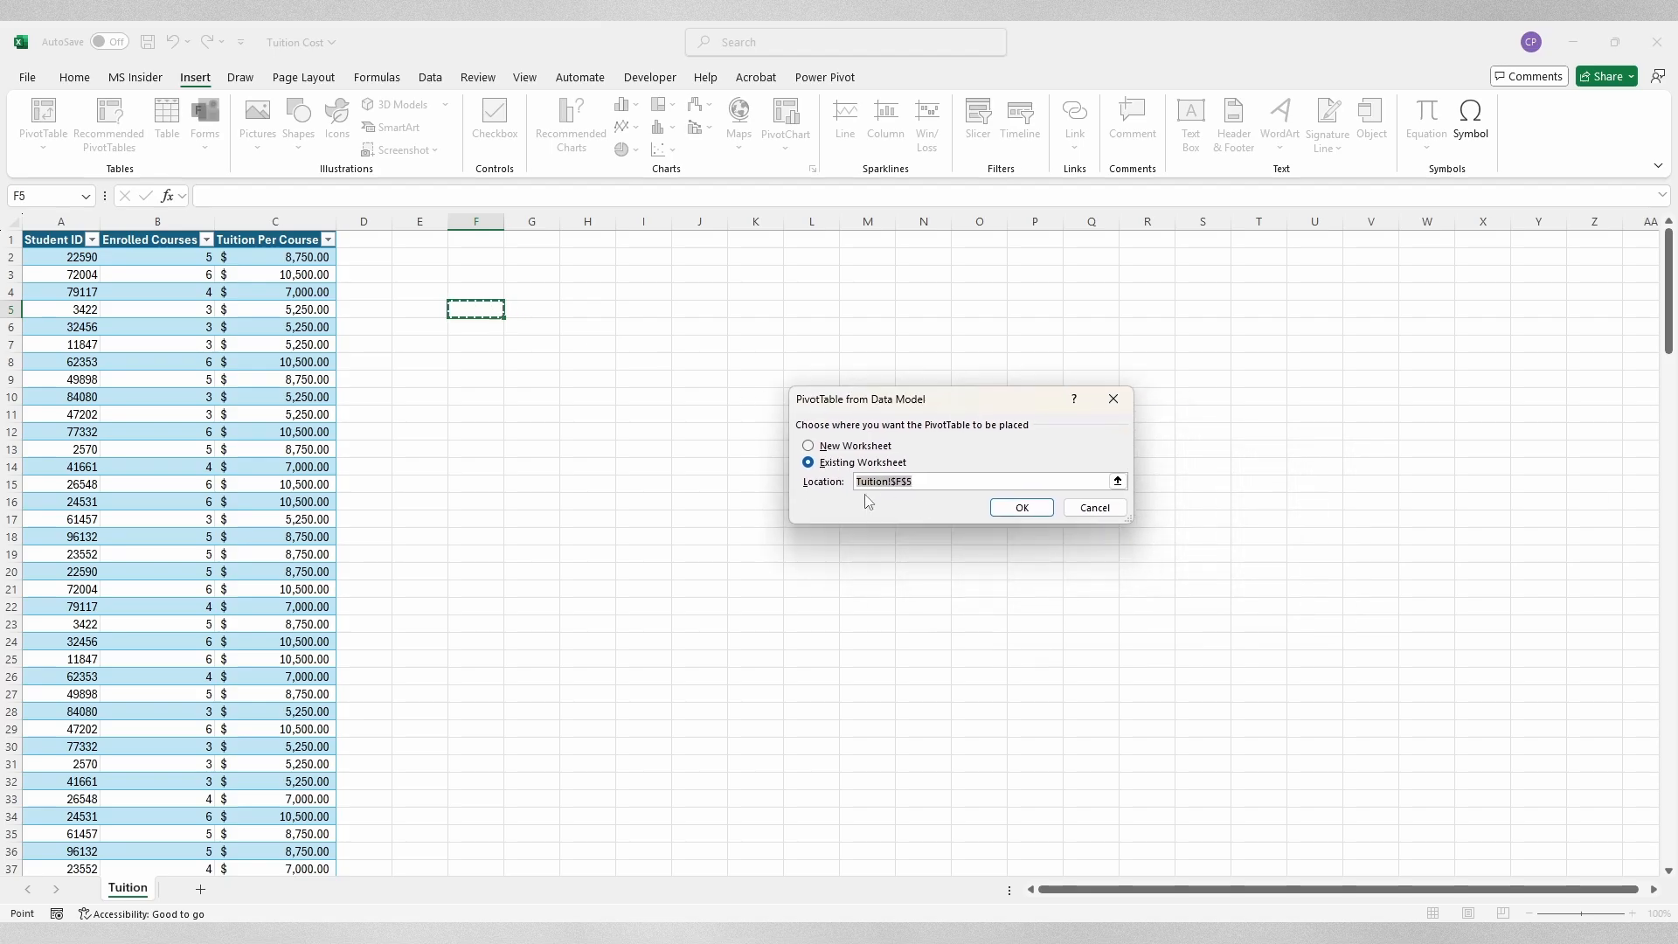
click(873, 448)
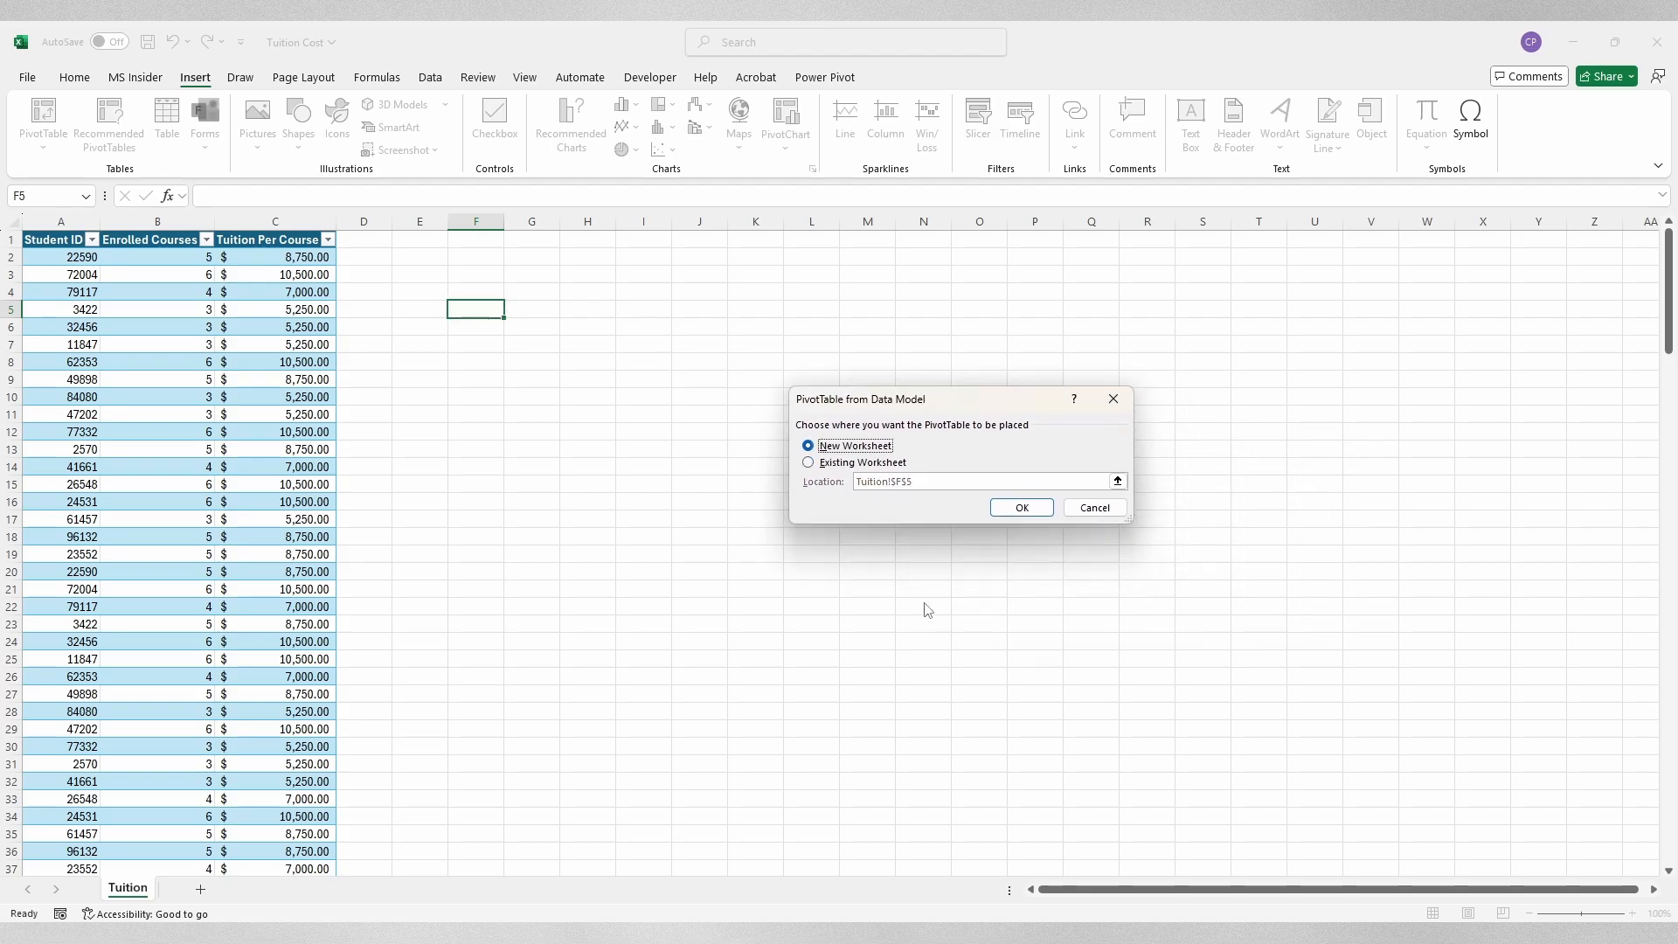
click(1040, 510)
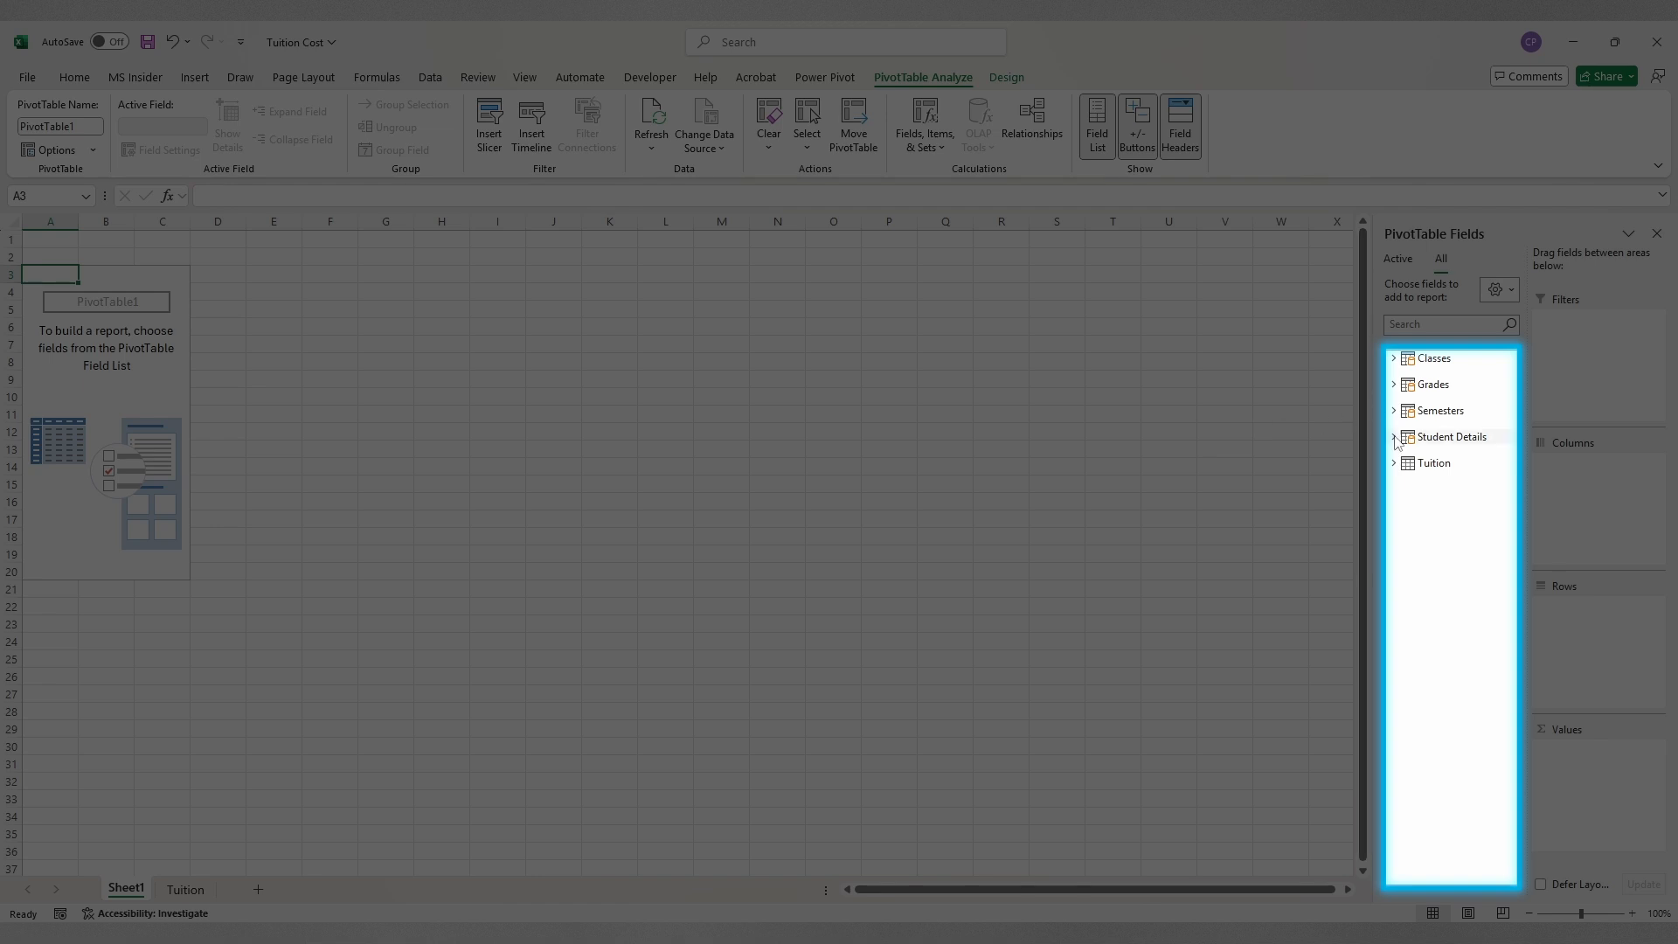
Step: Expand the Tuition table and drag the field list wider so its field names show in full
click(1394, 465)
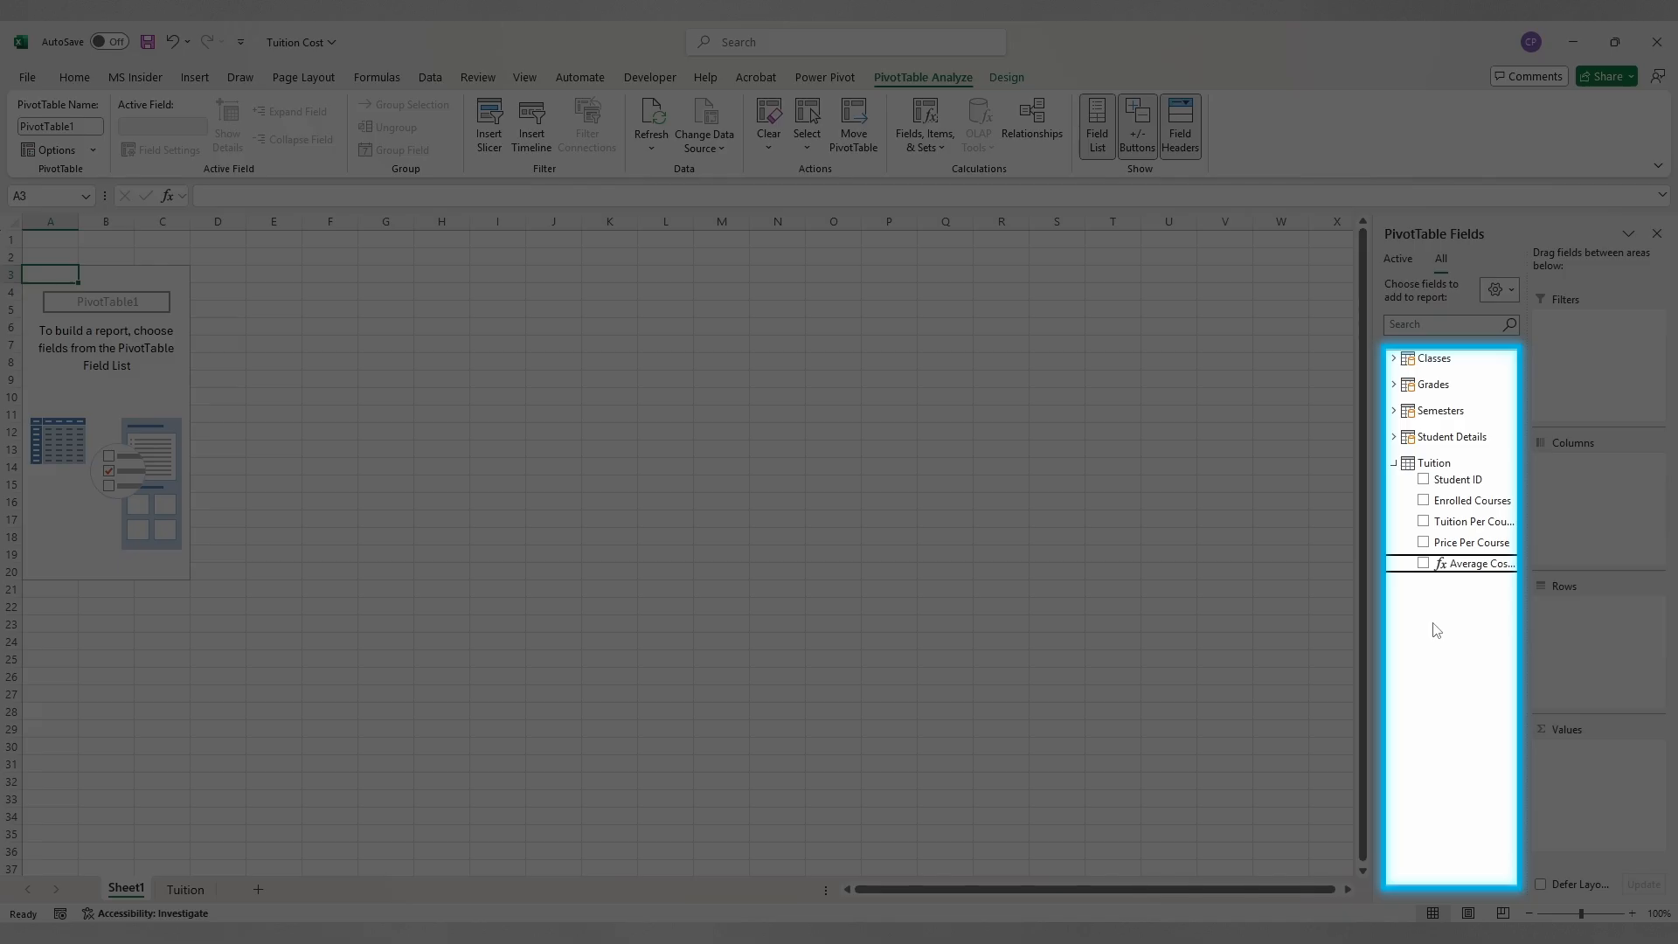
drag(1370, 614, 1281, 628)
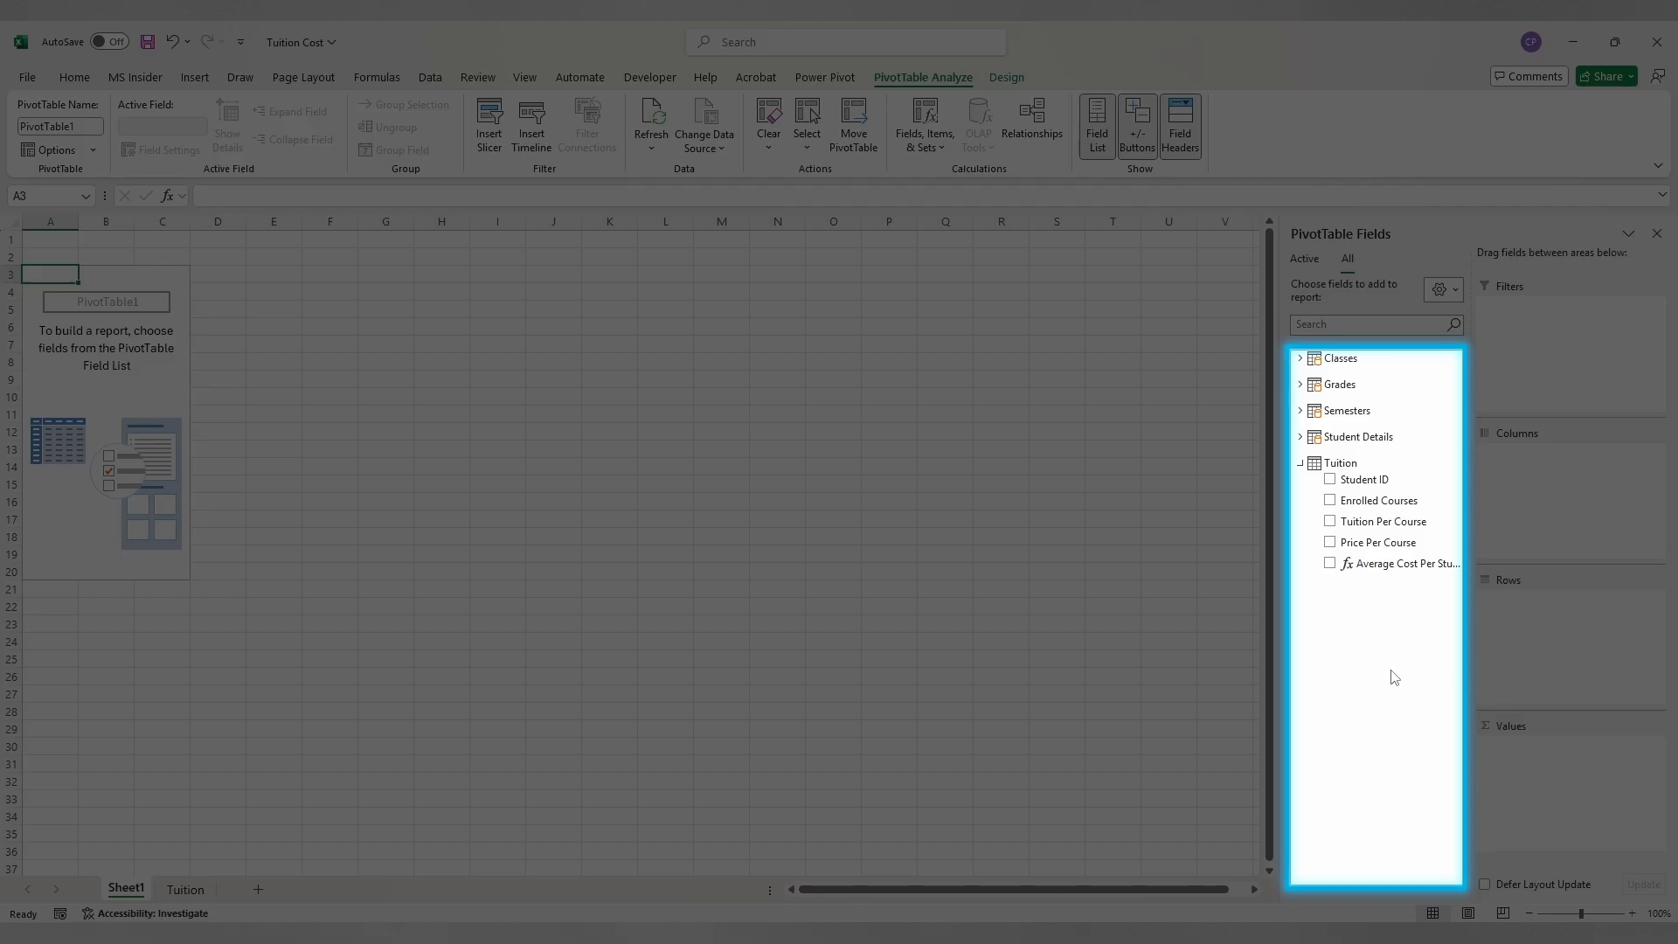
click(1300, 463)
Step: Expand and collapse the Student Details, Semesters, Grades and Classes tables to browse their fields
click(1301, 437)
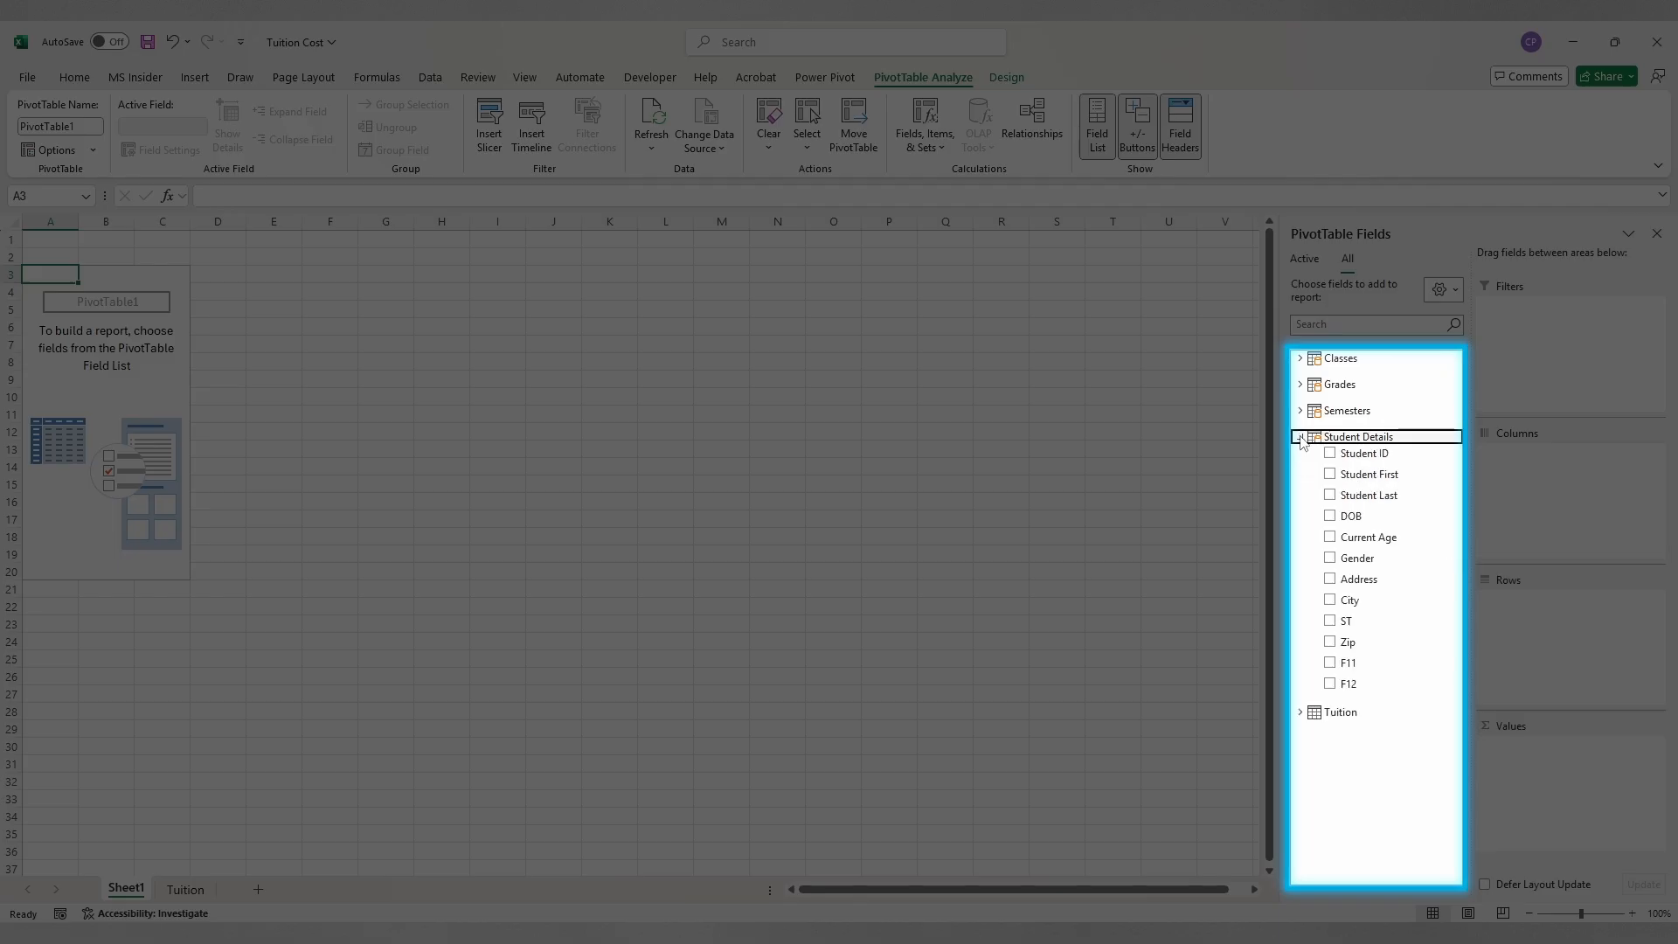
click(1301, 437)
click(1300, 411)
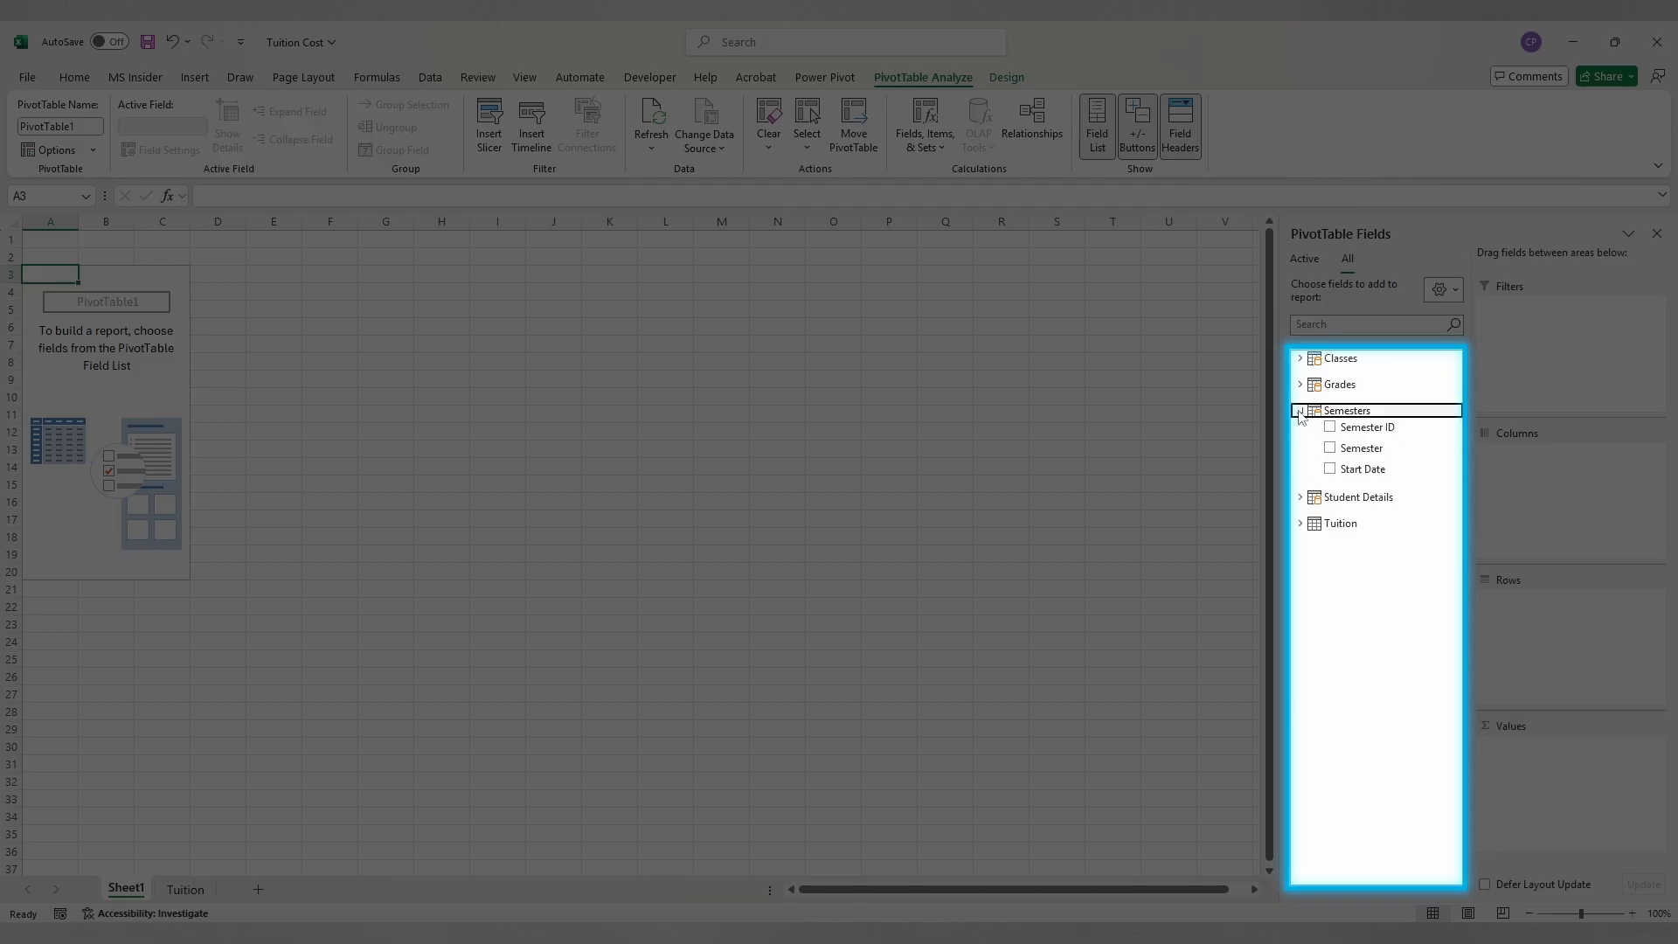
click(1300, 411)
click(1300, 384)
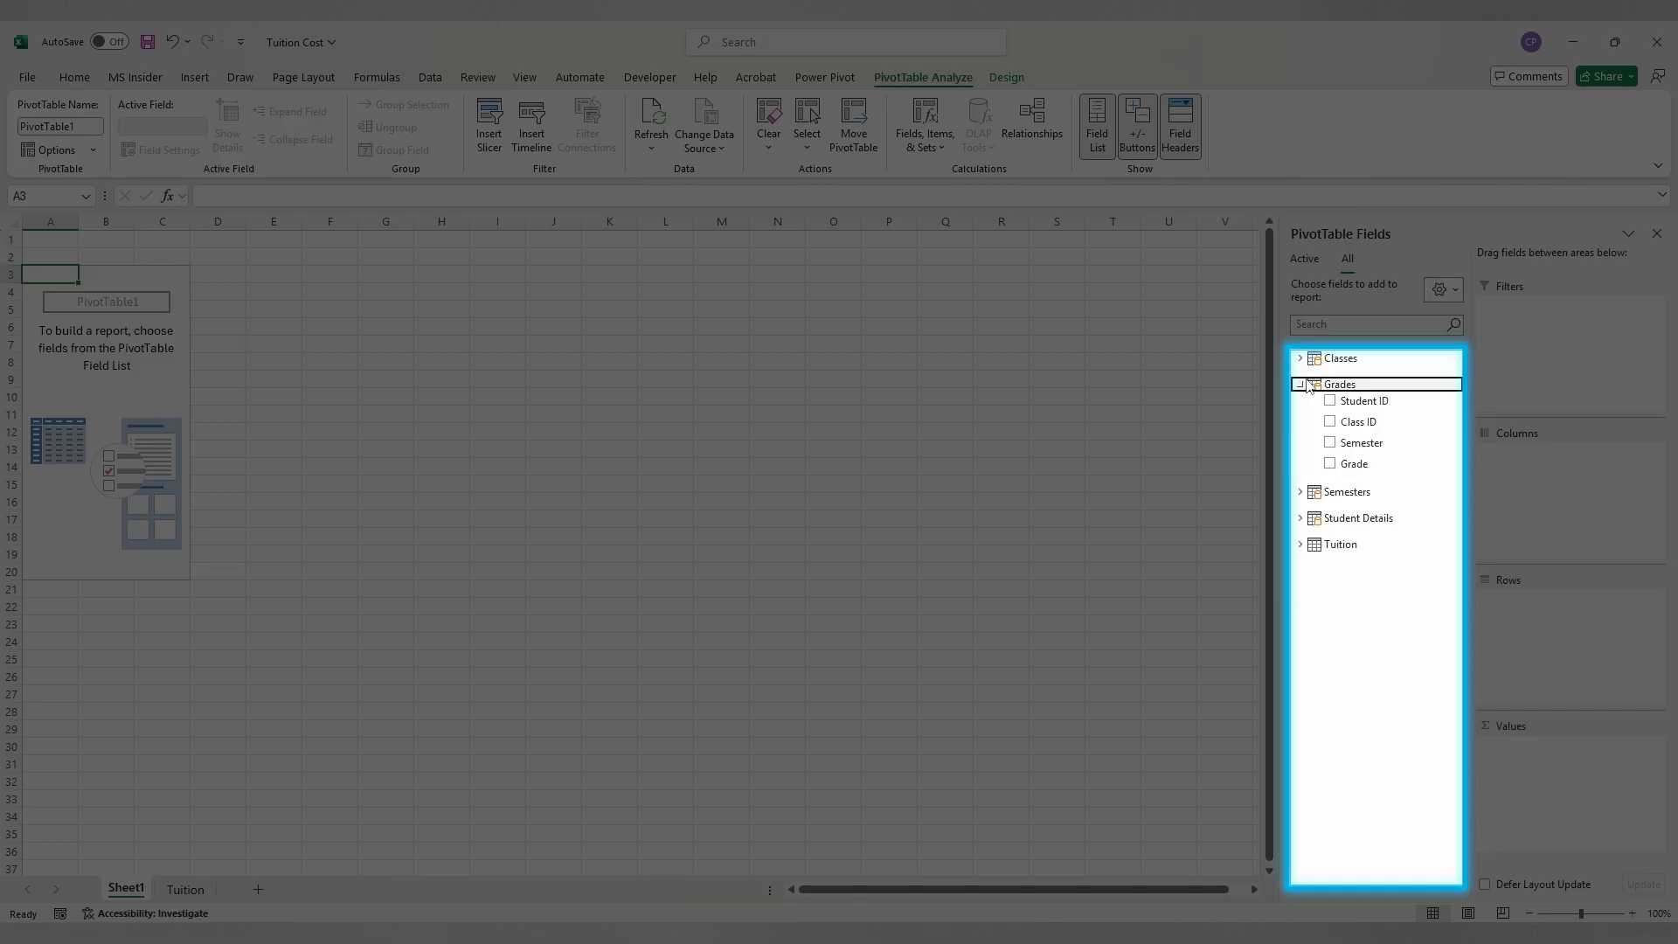
click(1300, 385)
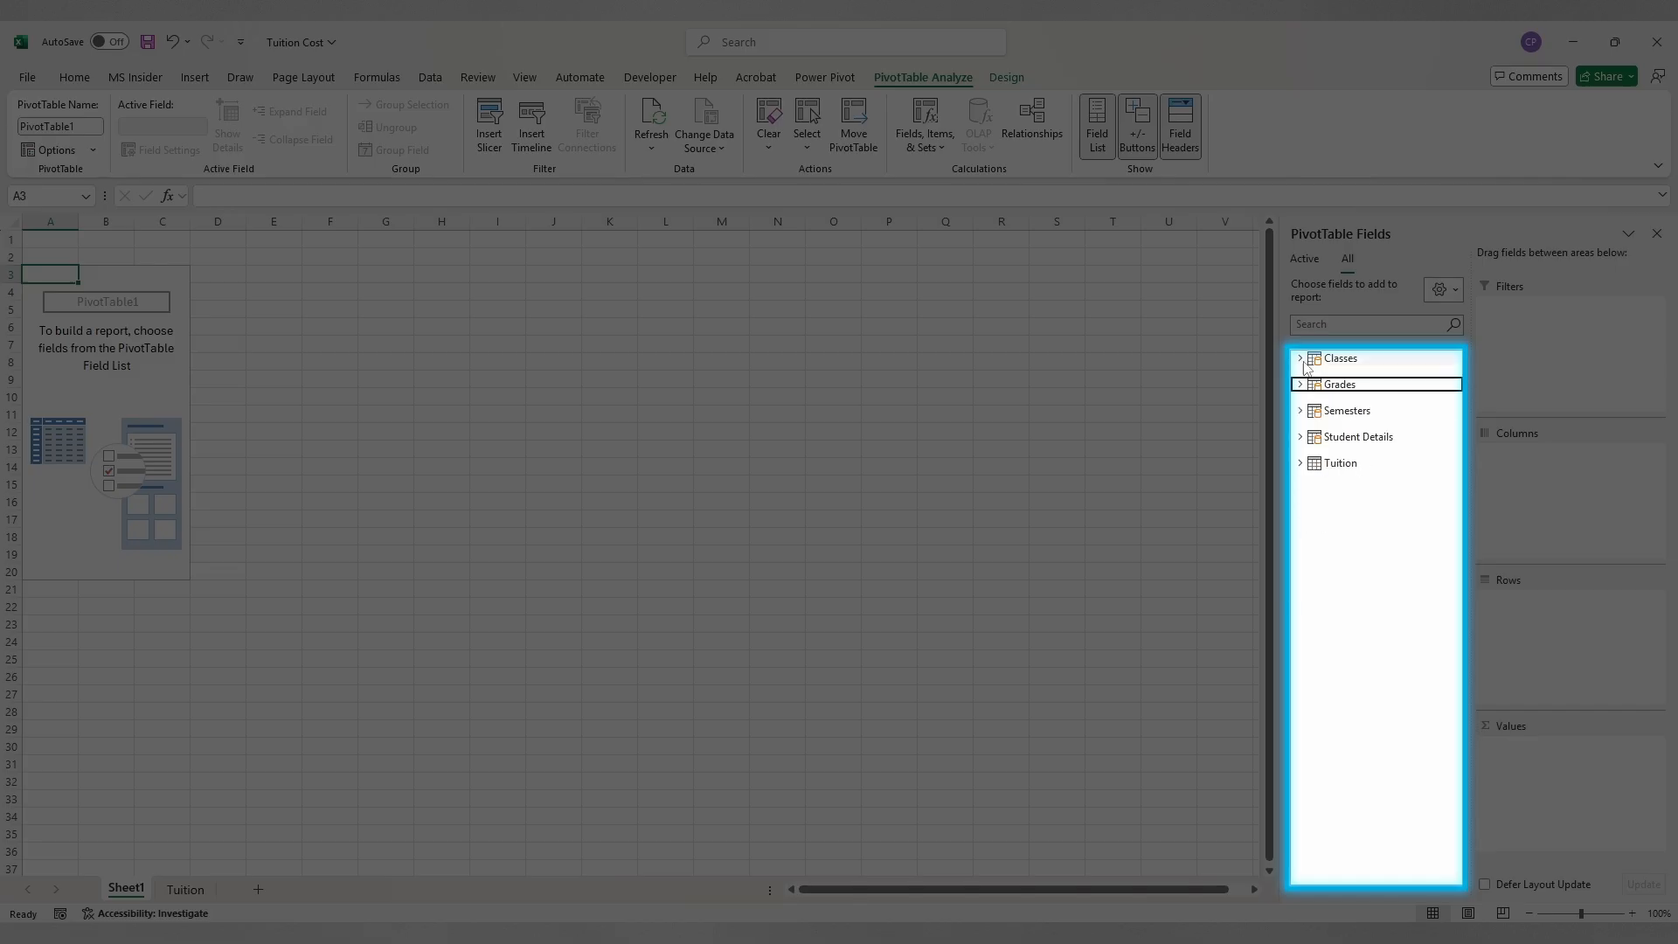
click(1300, 358)
click(1299, 359)
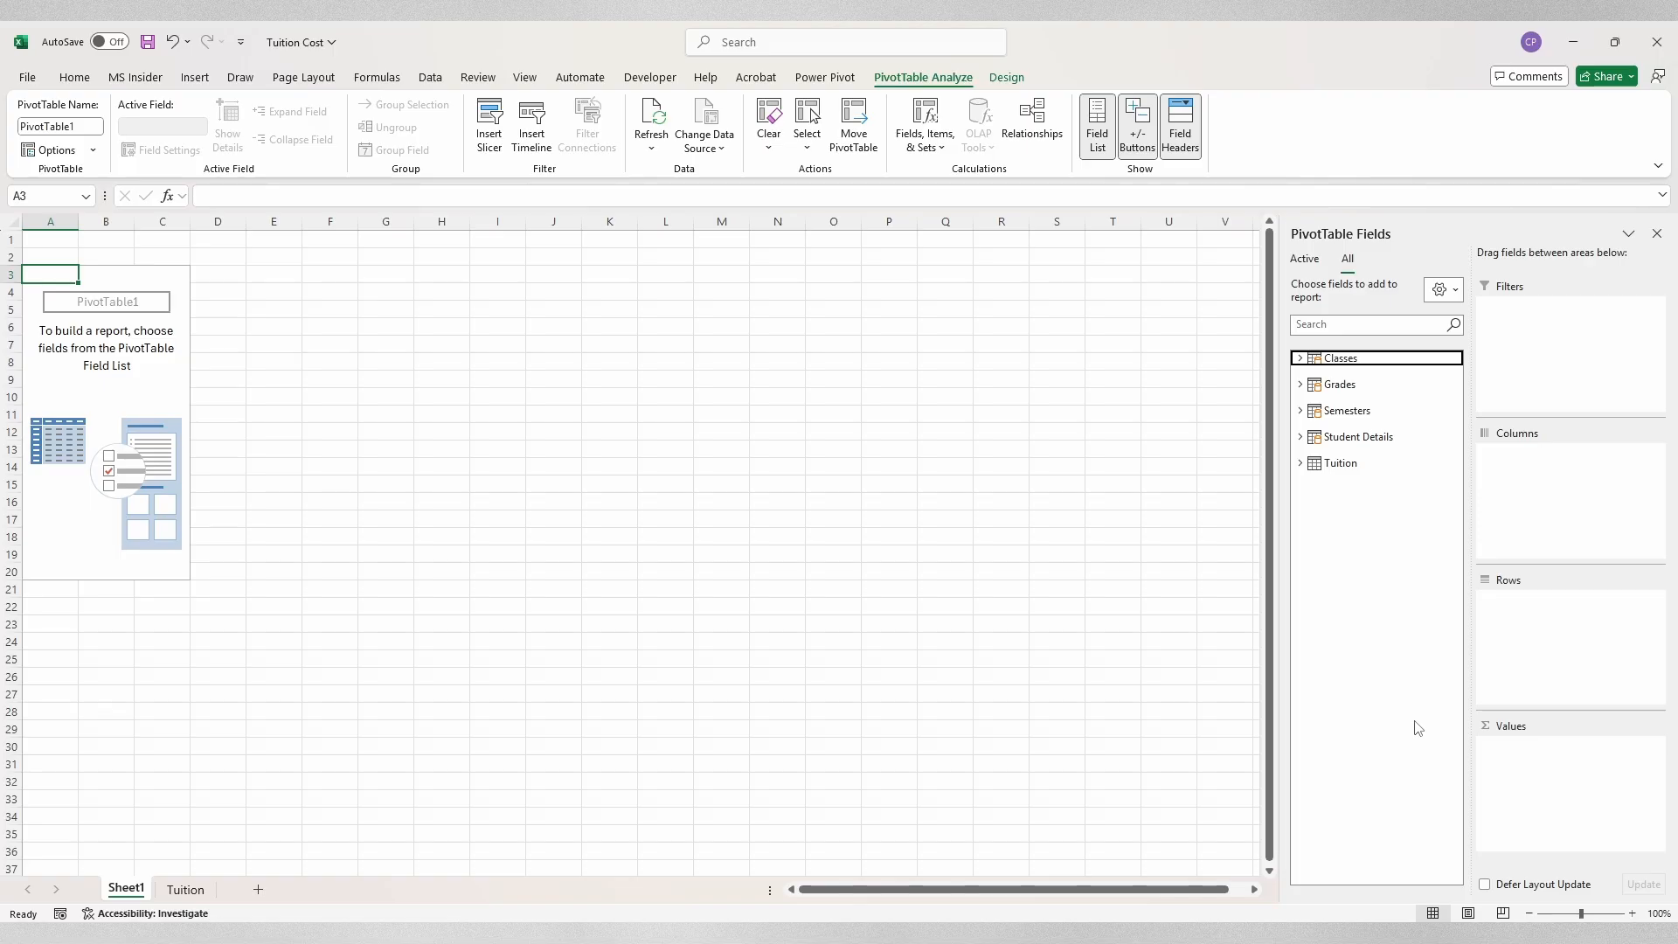
Step: Put Student ID in the Filters area and Class Name in the Rows area
click(1301, 437)
drag(1350, 458, 1543, 367)
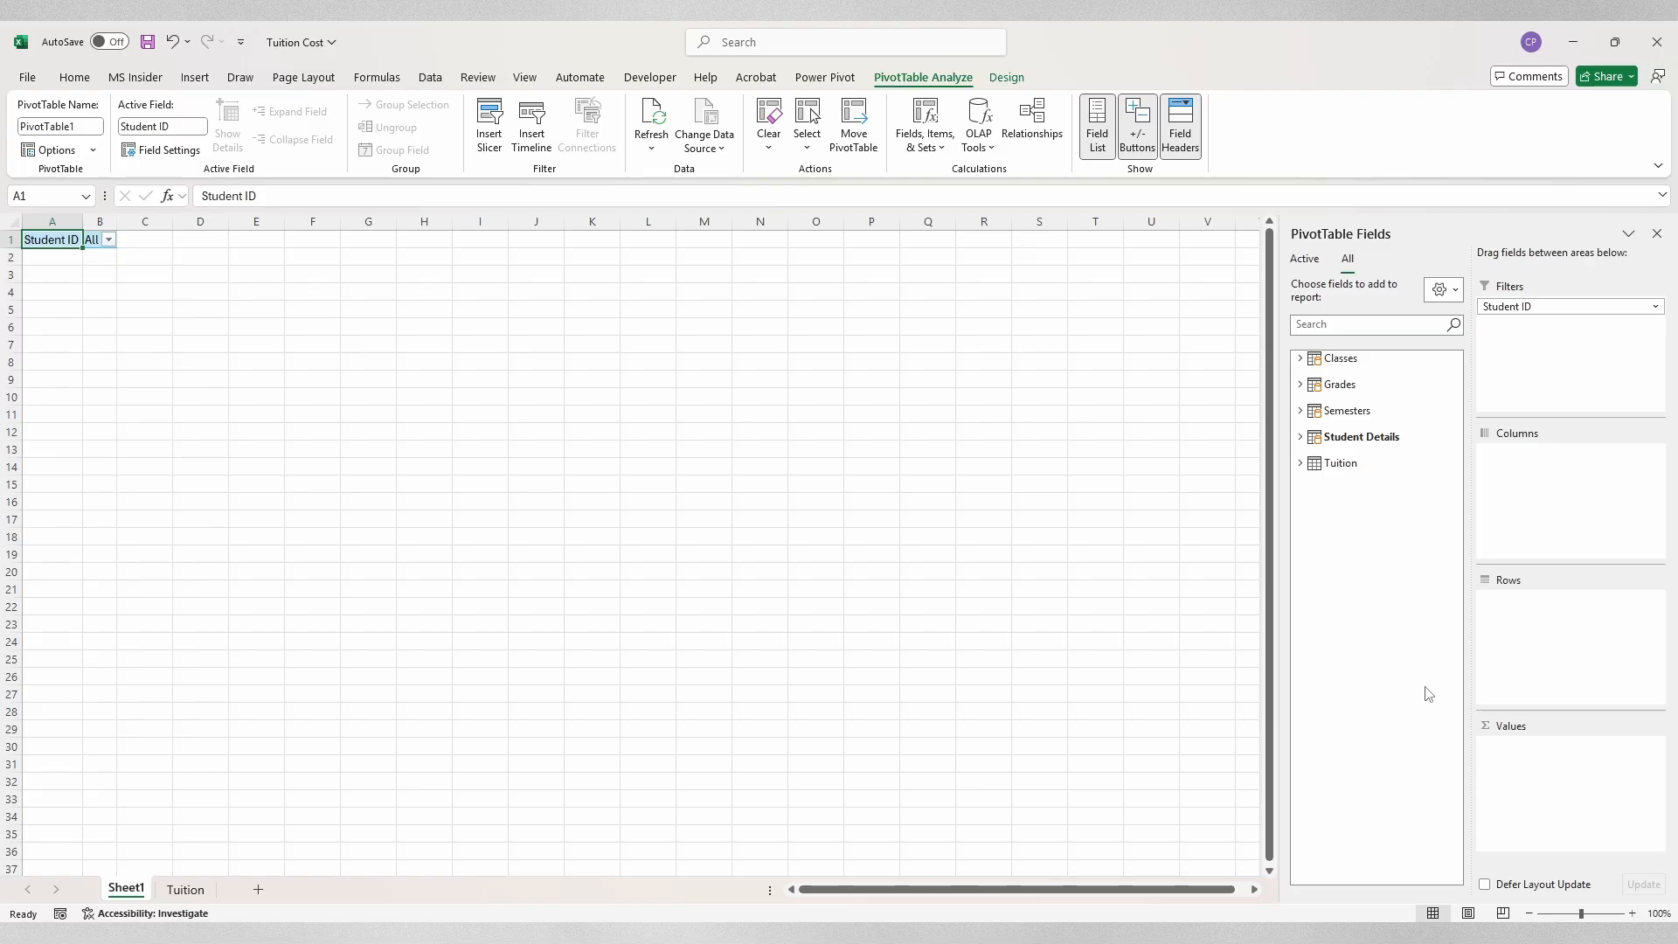
click(1299, 359)
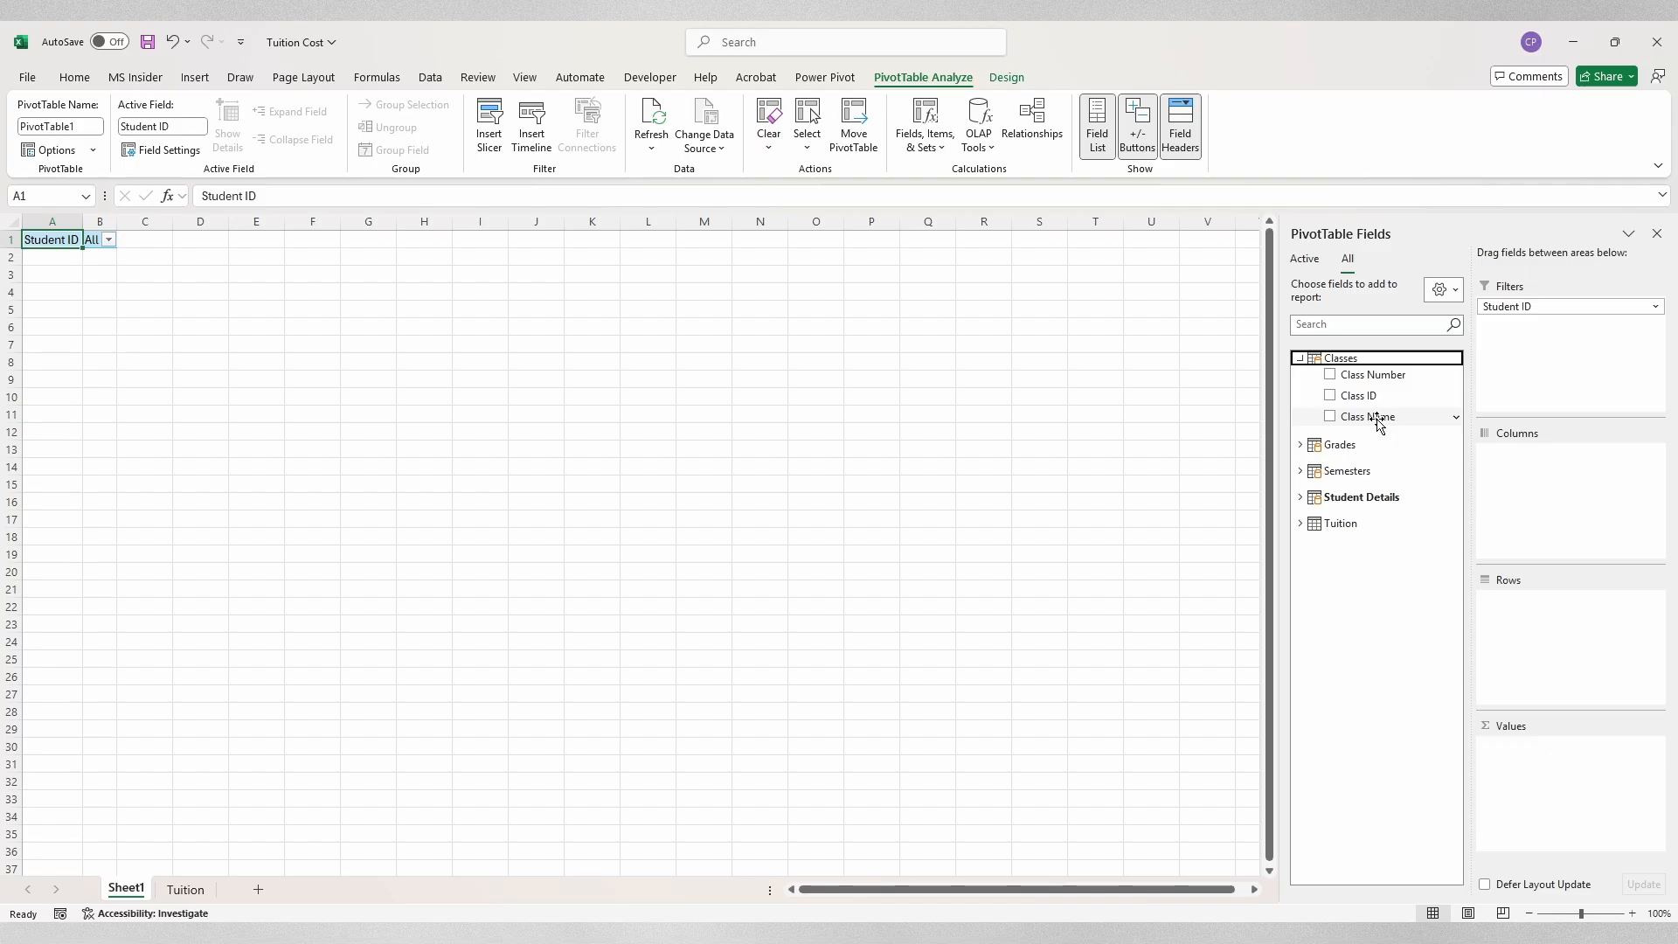
drag(1378, 421, 1537, 643)
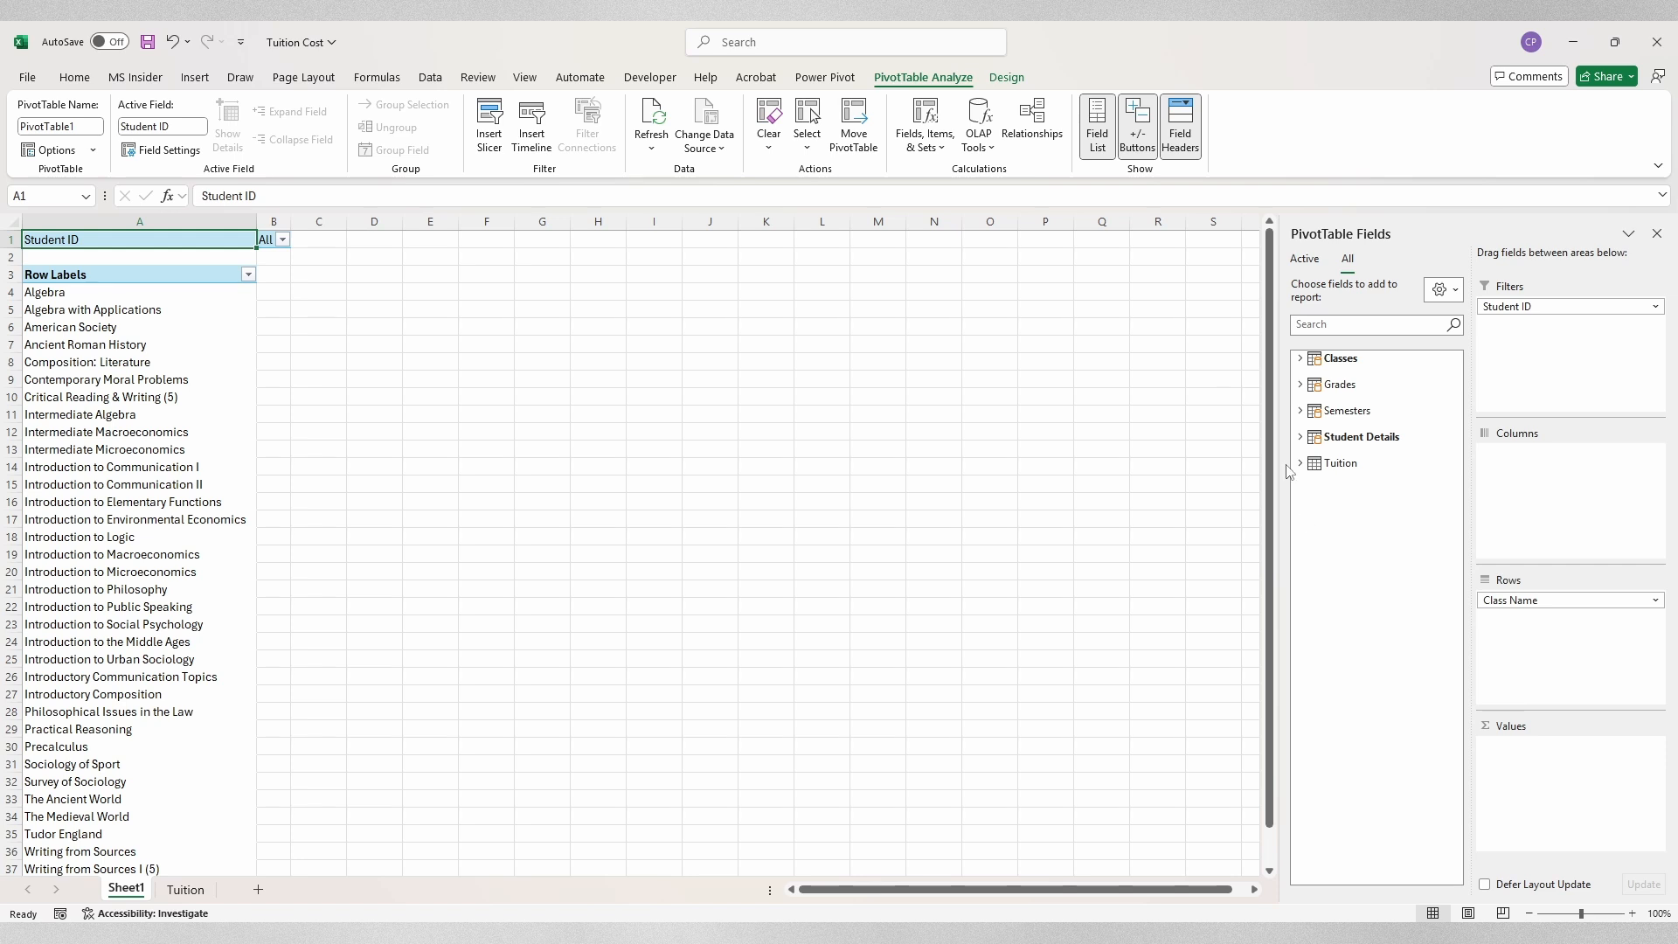
Step: Put Semester in Columns and Grade in Values, giving a grand total of 11189
click(1299, 411)
drag(1342, 446, 1536, 473)
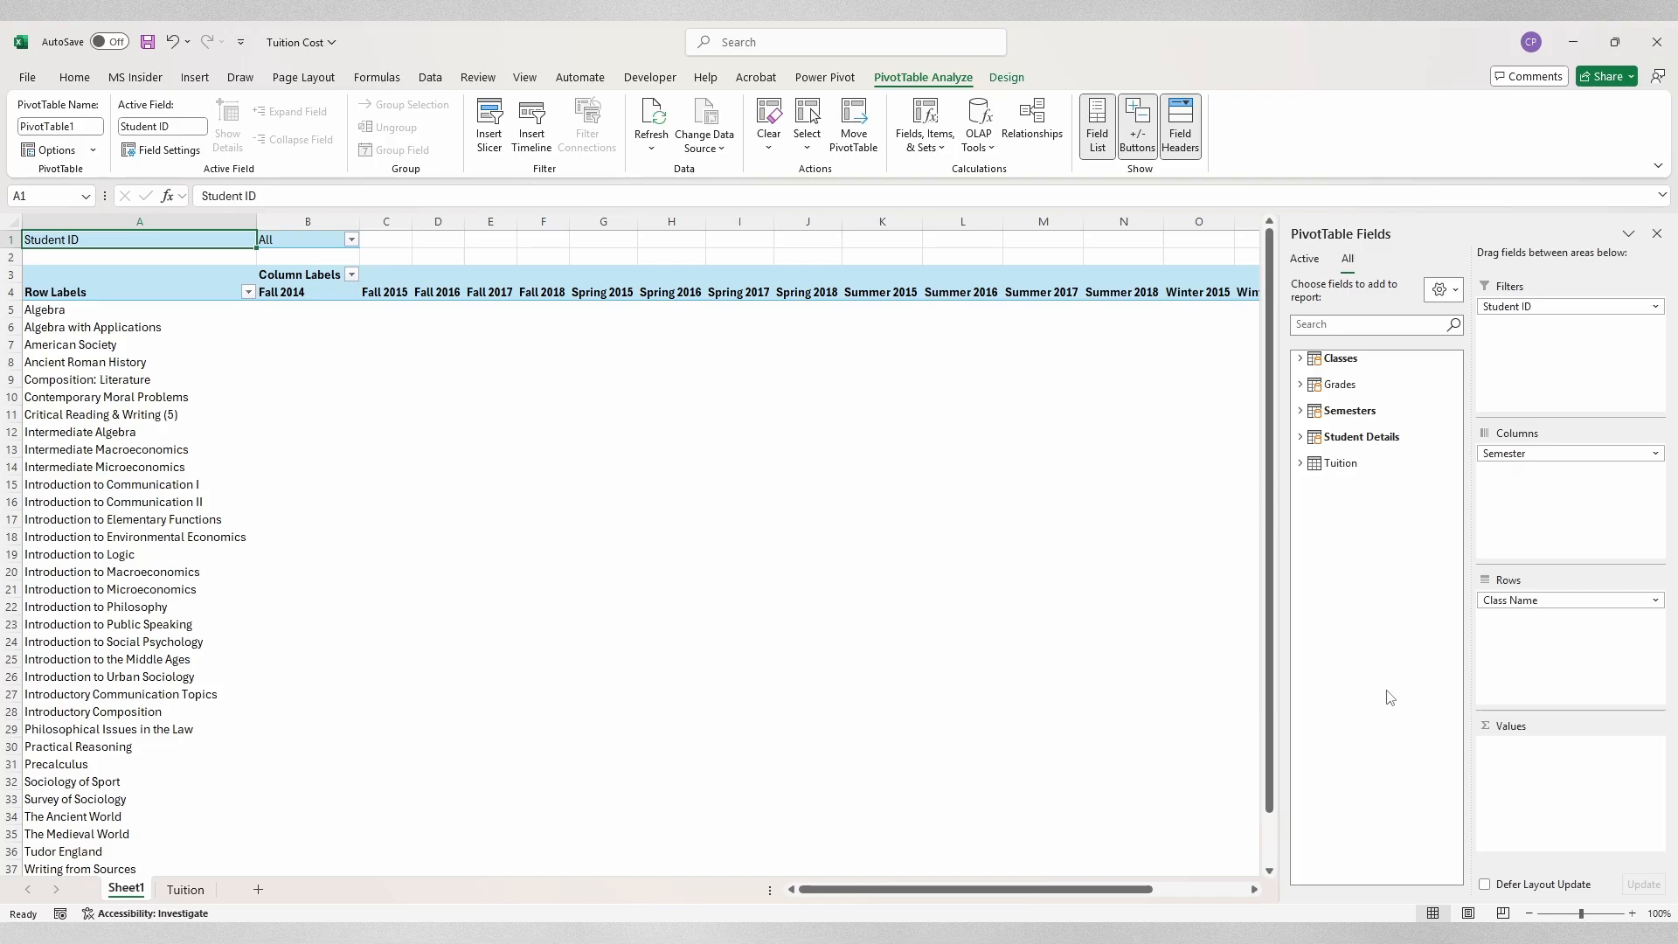
click(1301, 384)
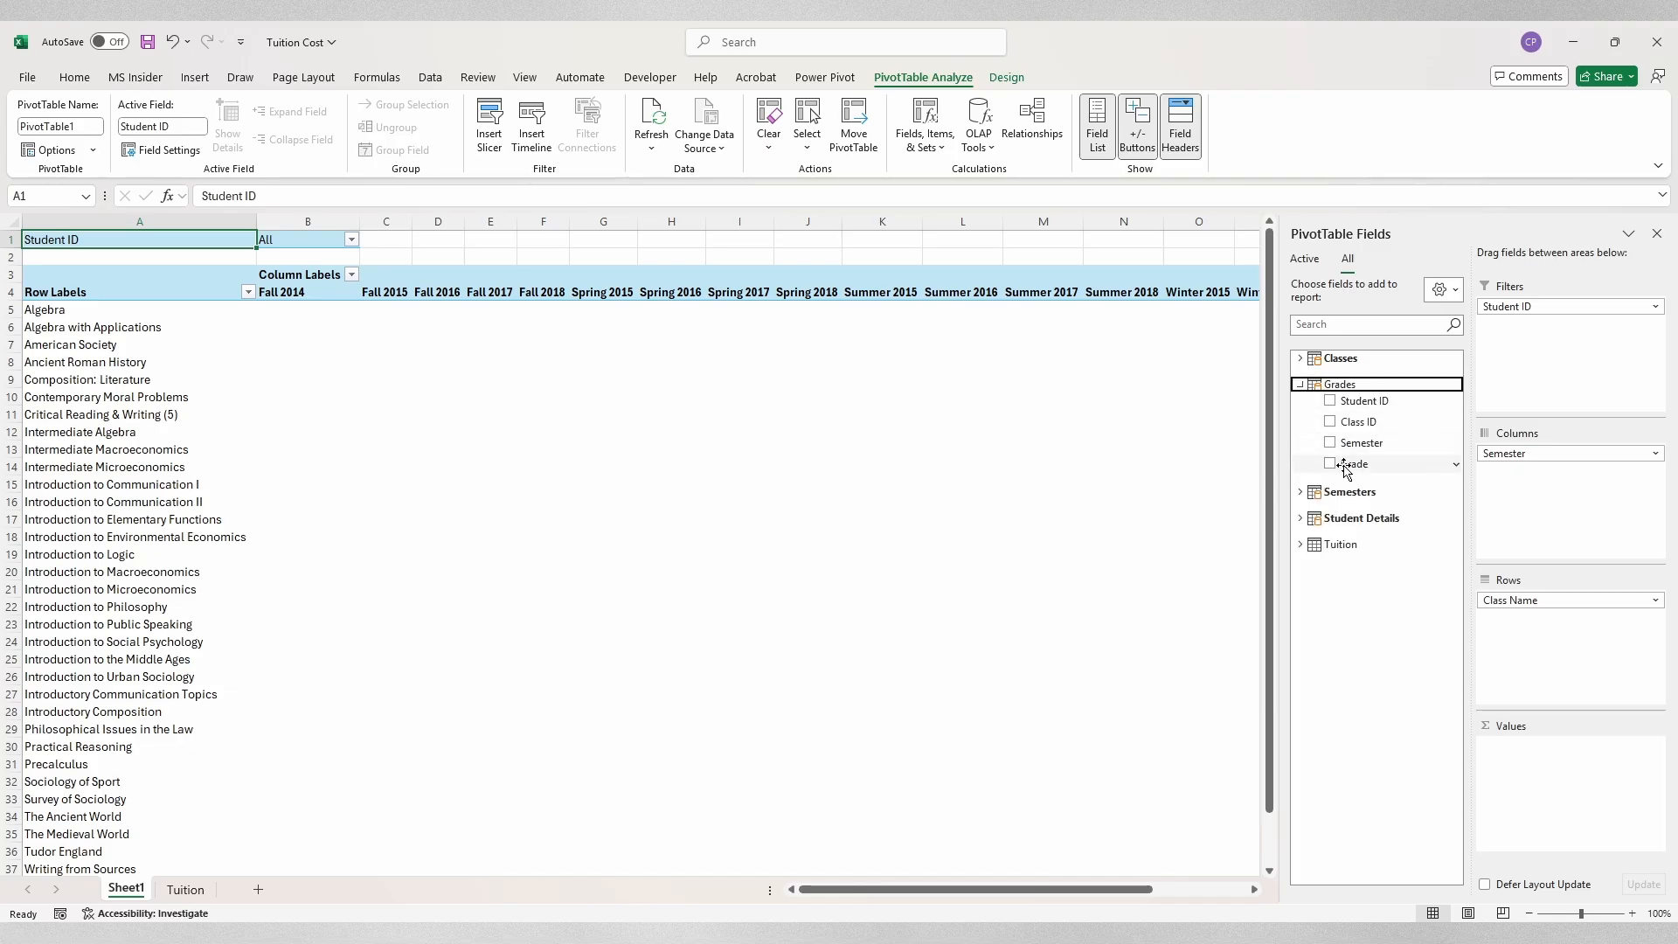
drag(1346, 470, 1554, 778)
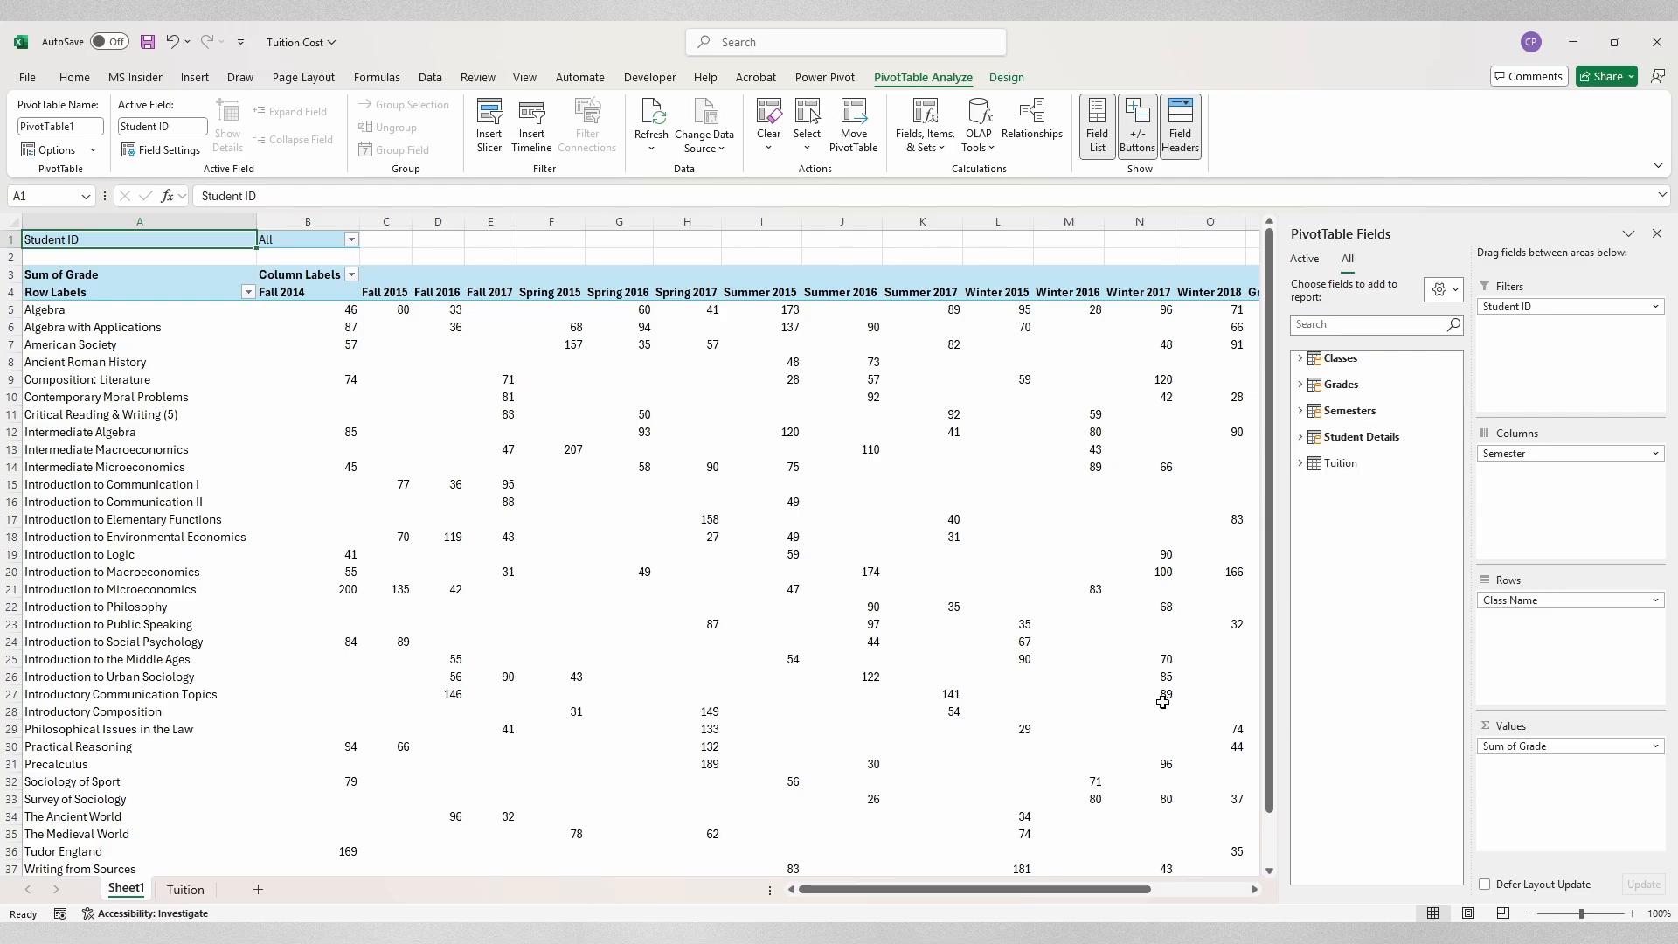
mouse_move(1163, 702)
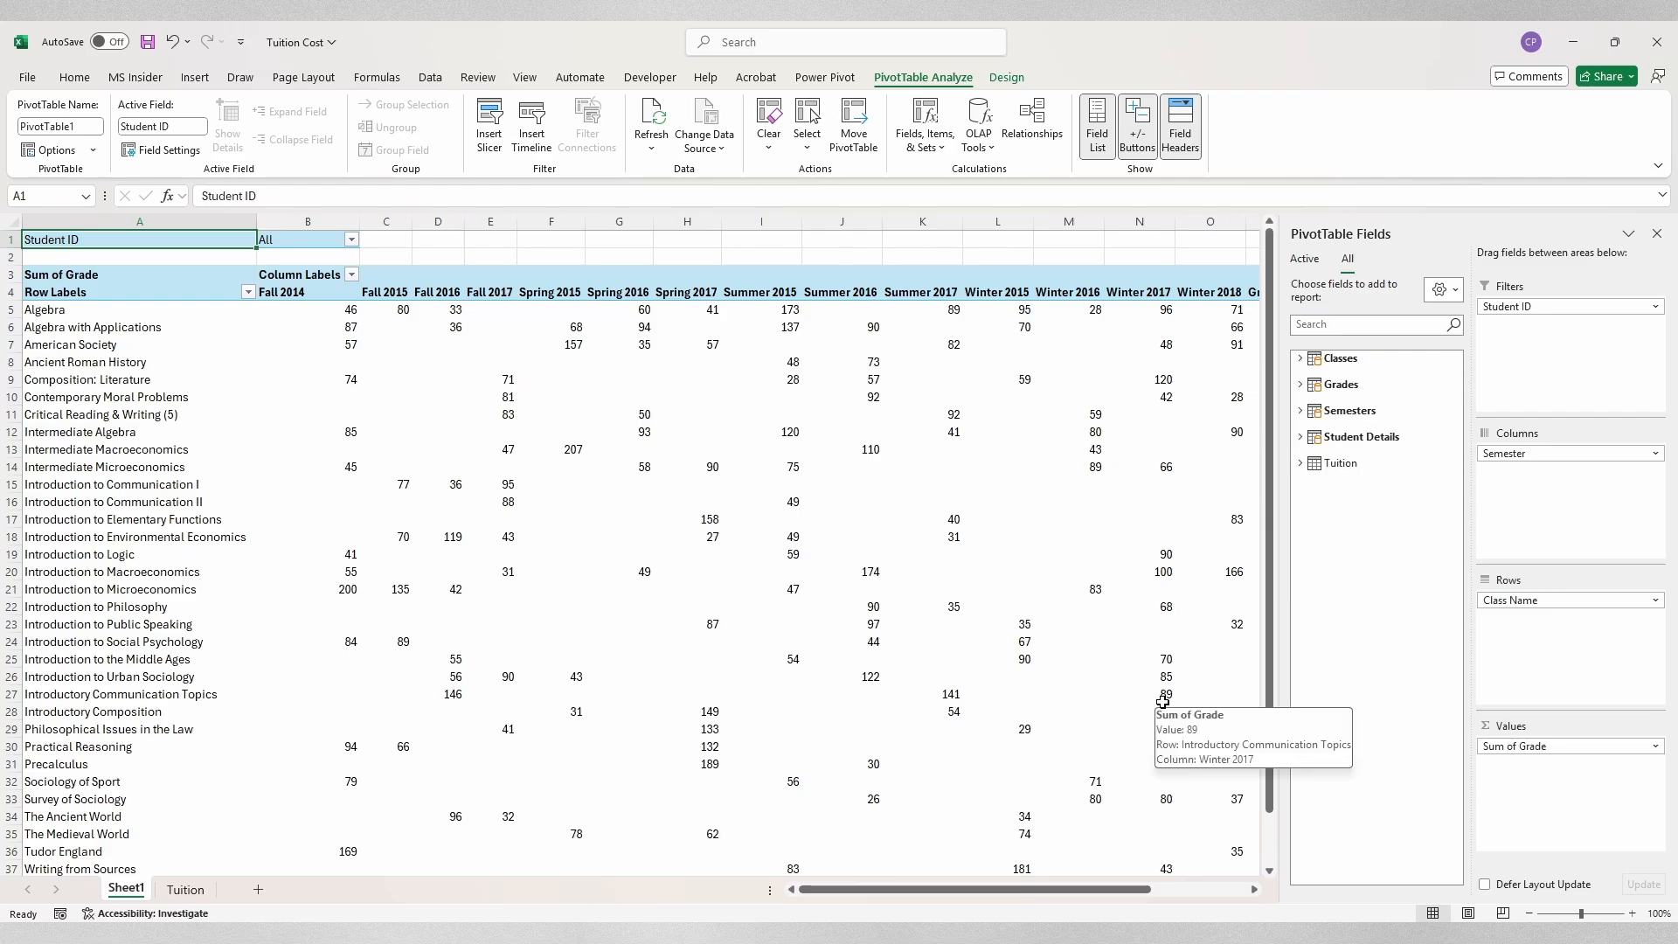
scroll(899, 680, right, 2)
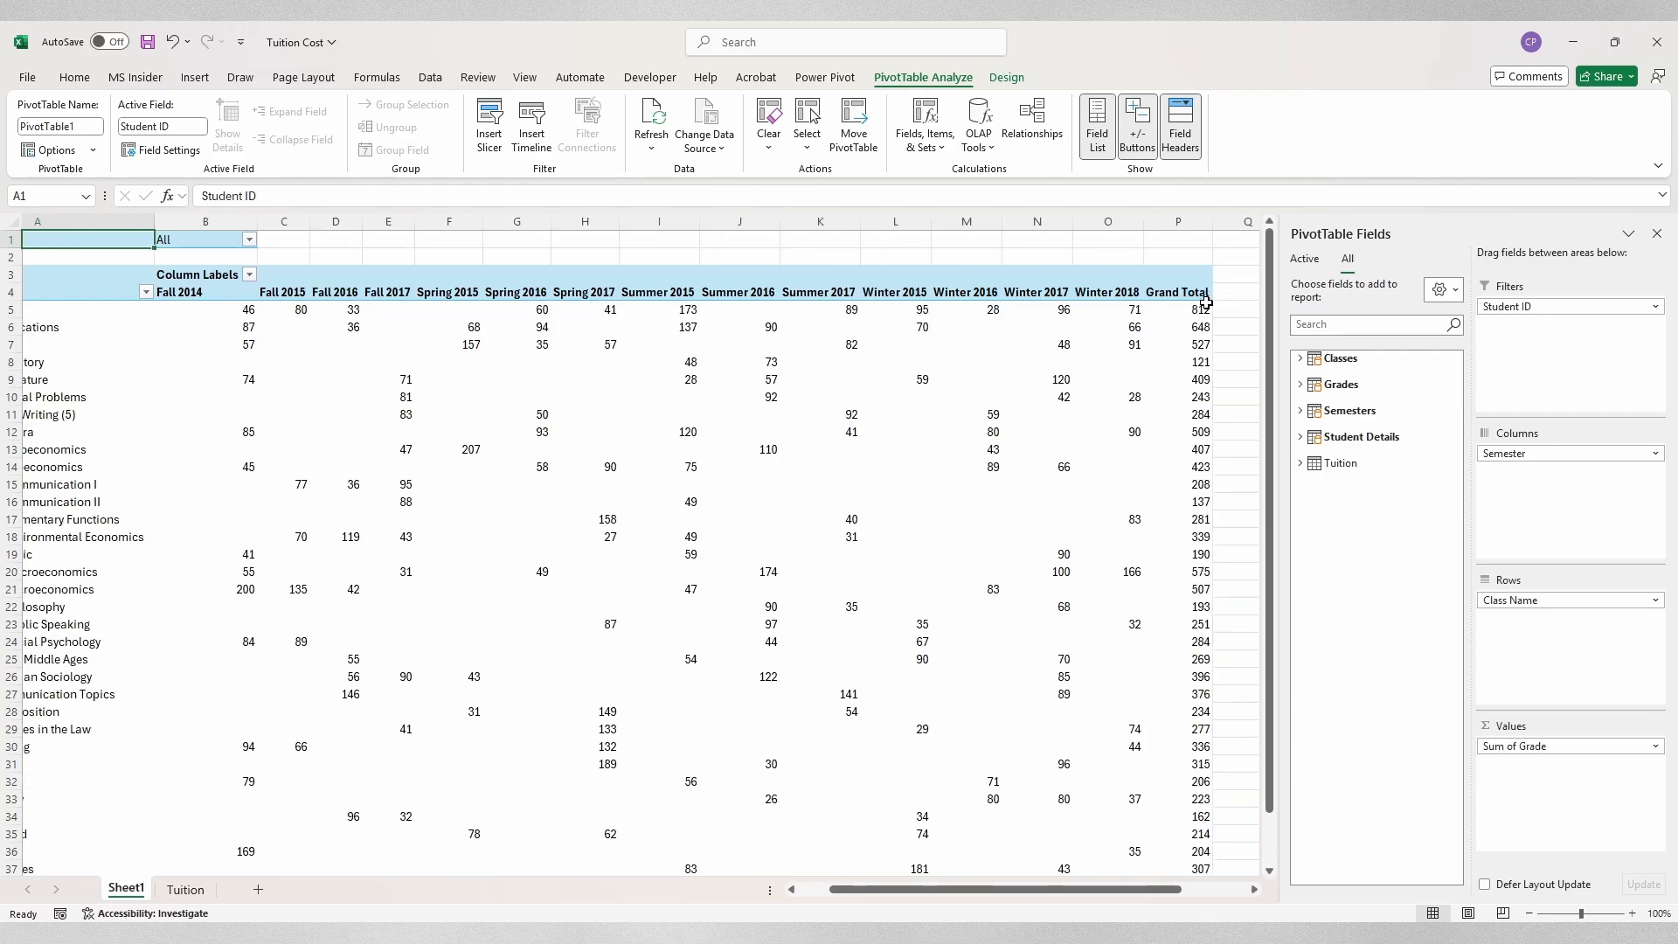
scroll(777, 695, down, 3)
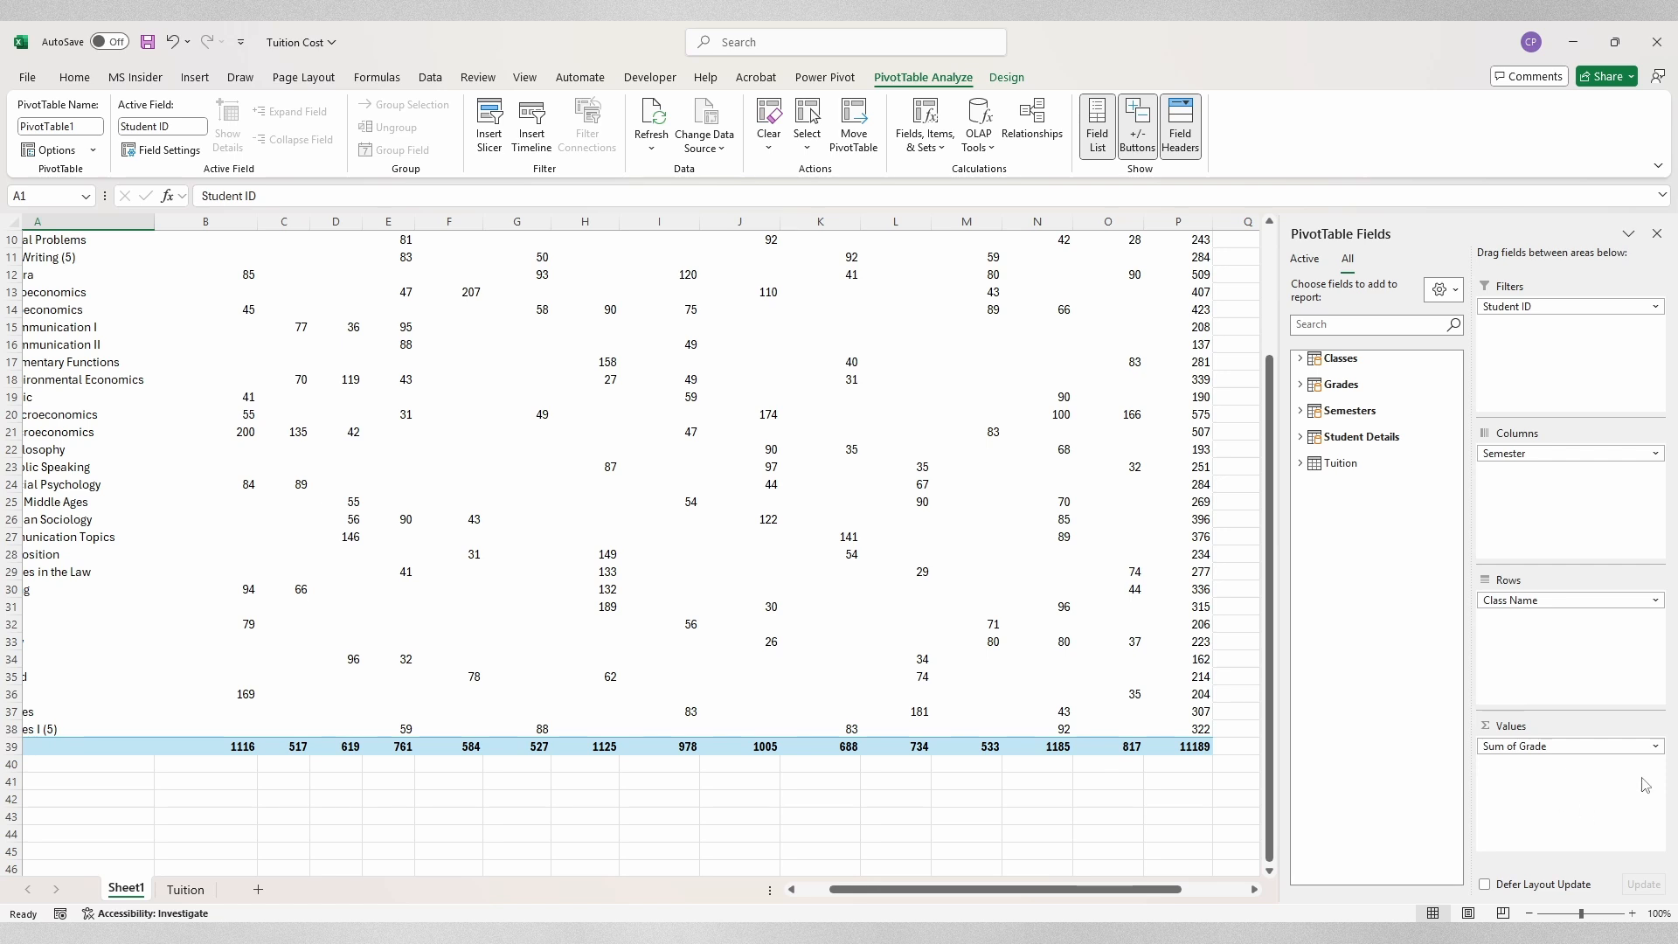
Step: Change Sum of Grade to Average of Grade, formatted as Number with 0 decimal places
click(1657, 747)
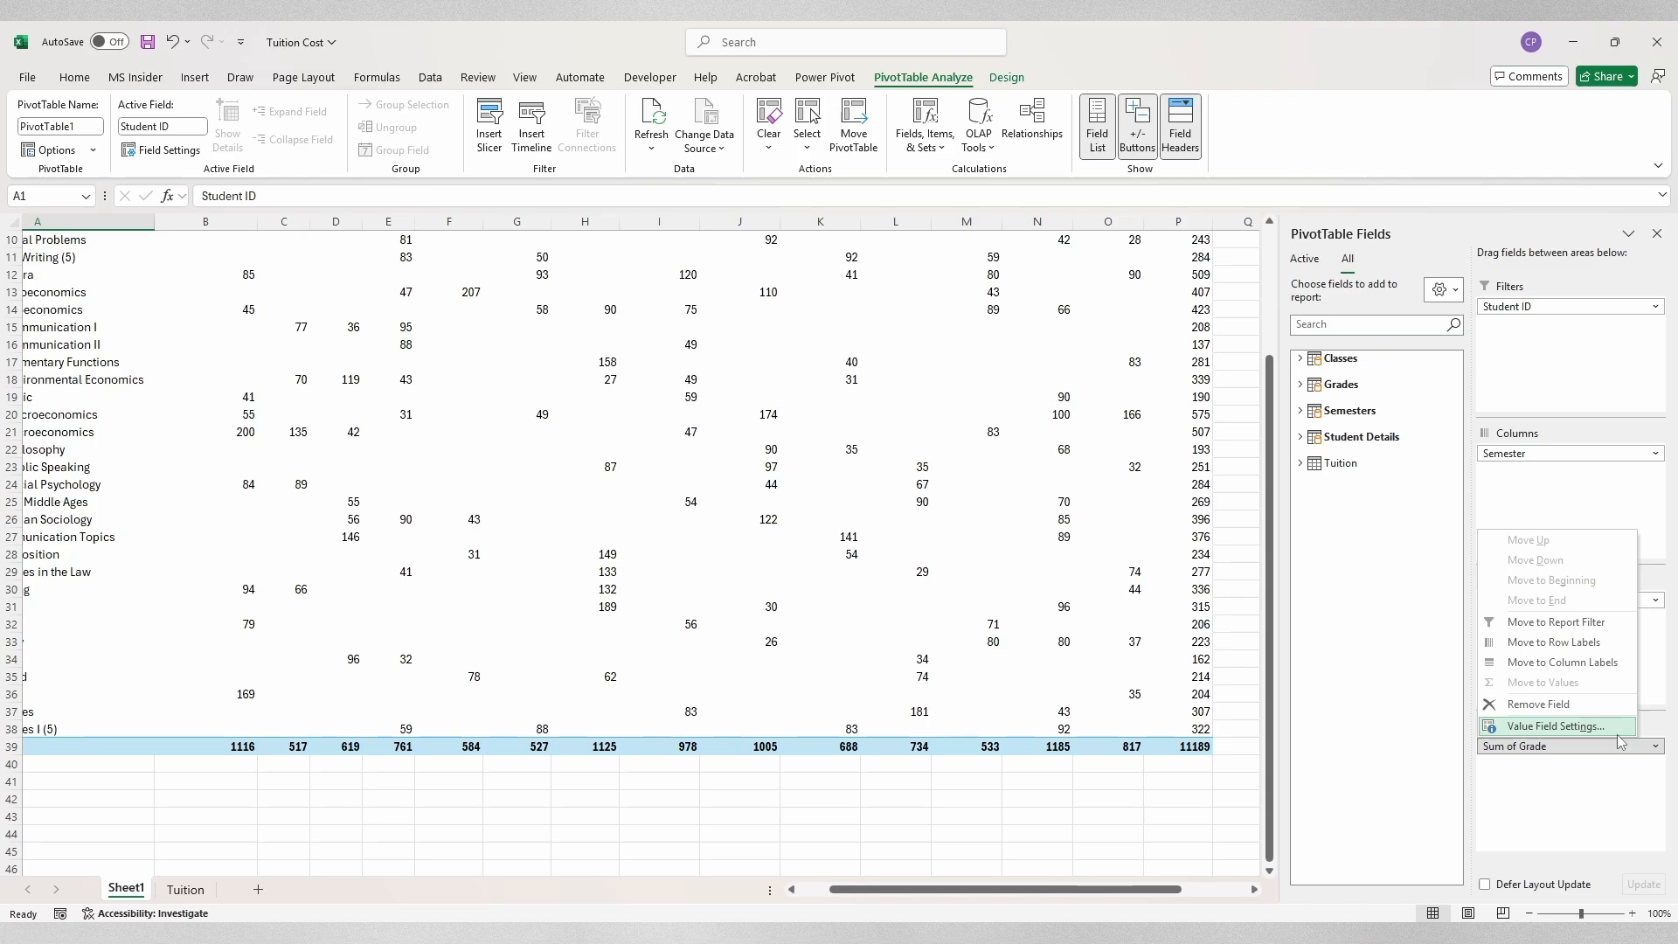
click(1618, 734)
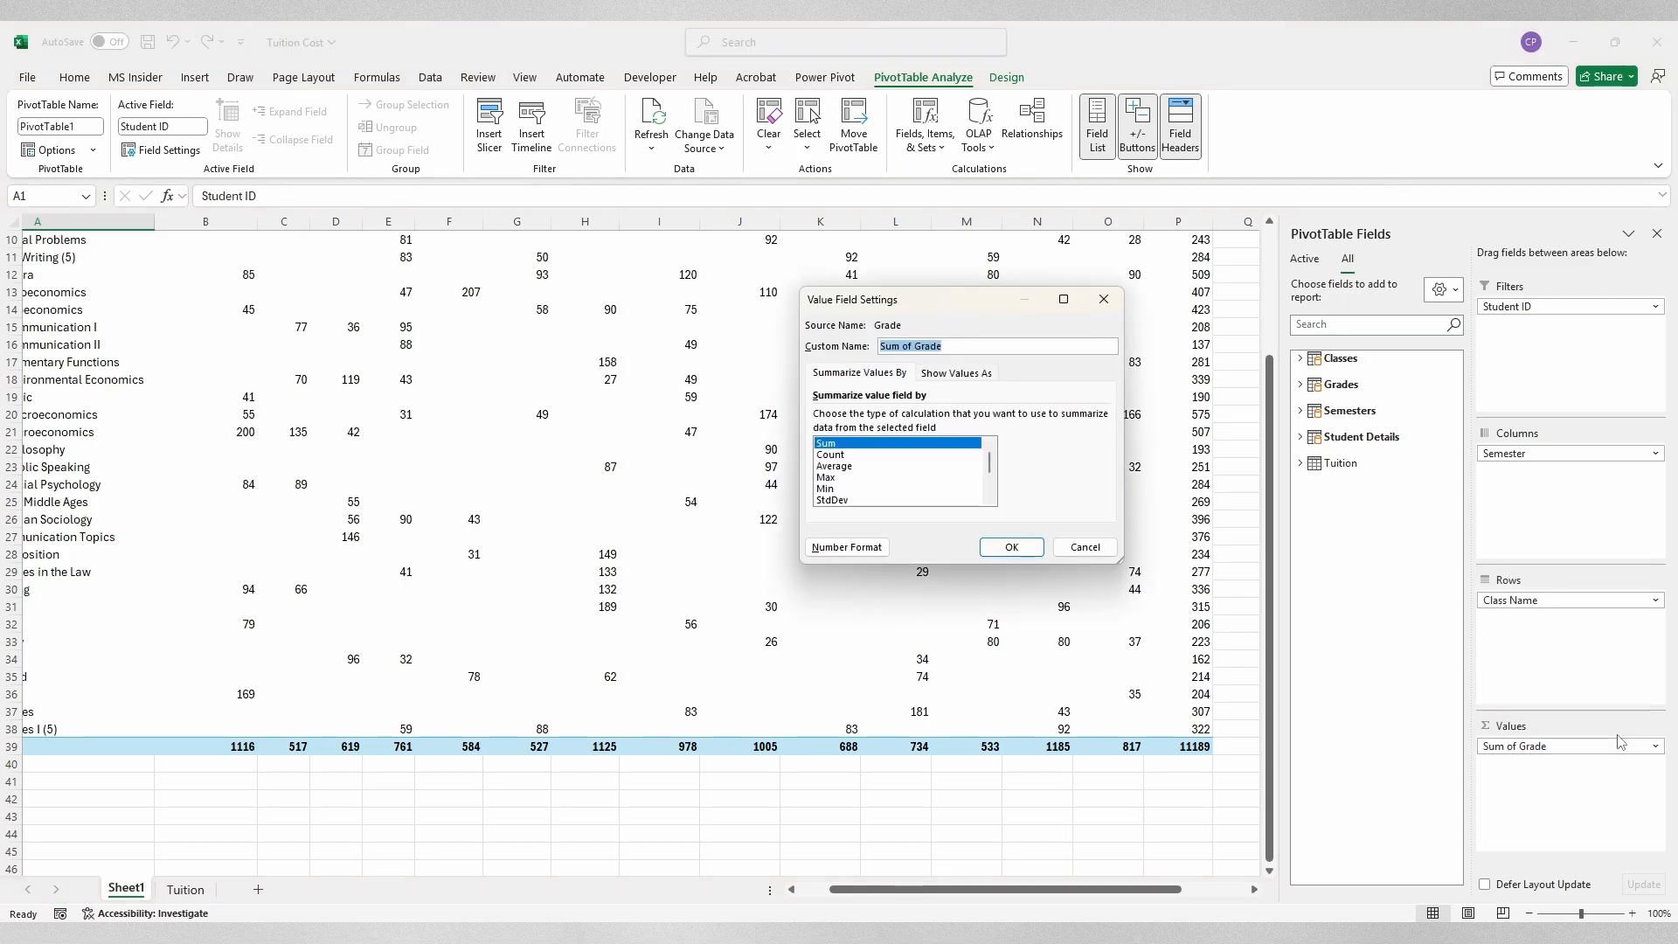
click(844, 467)
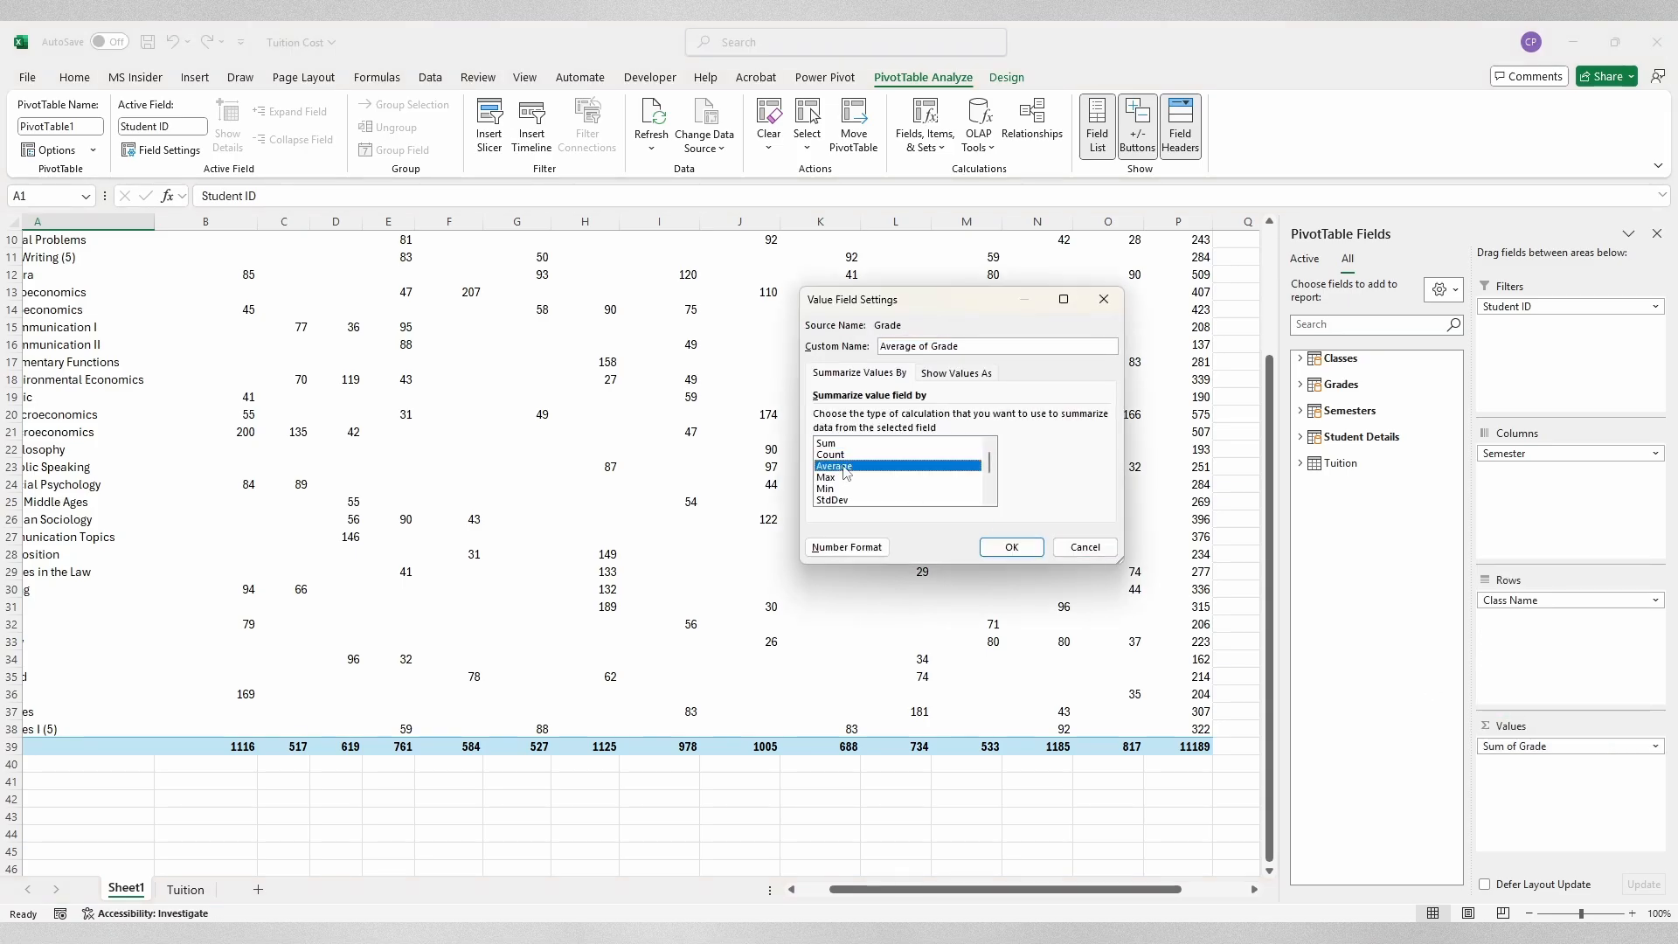
click(883, 547)
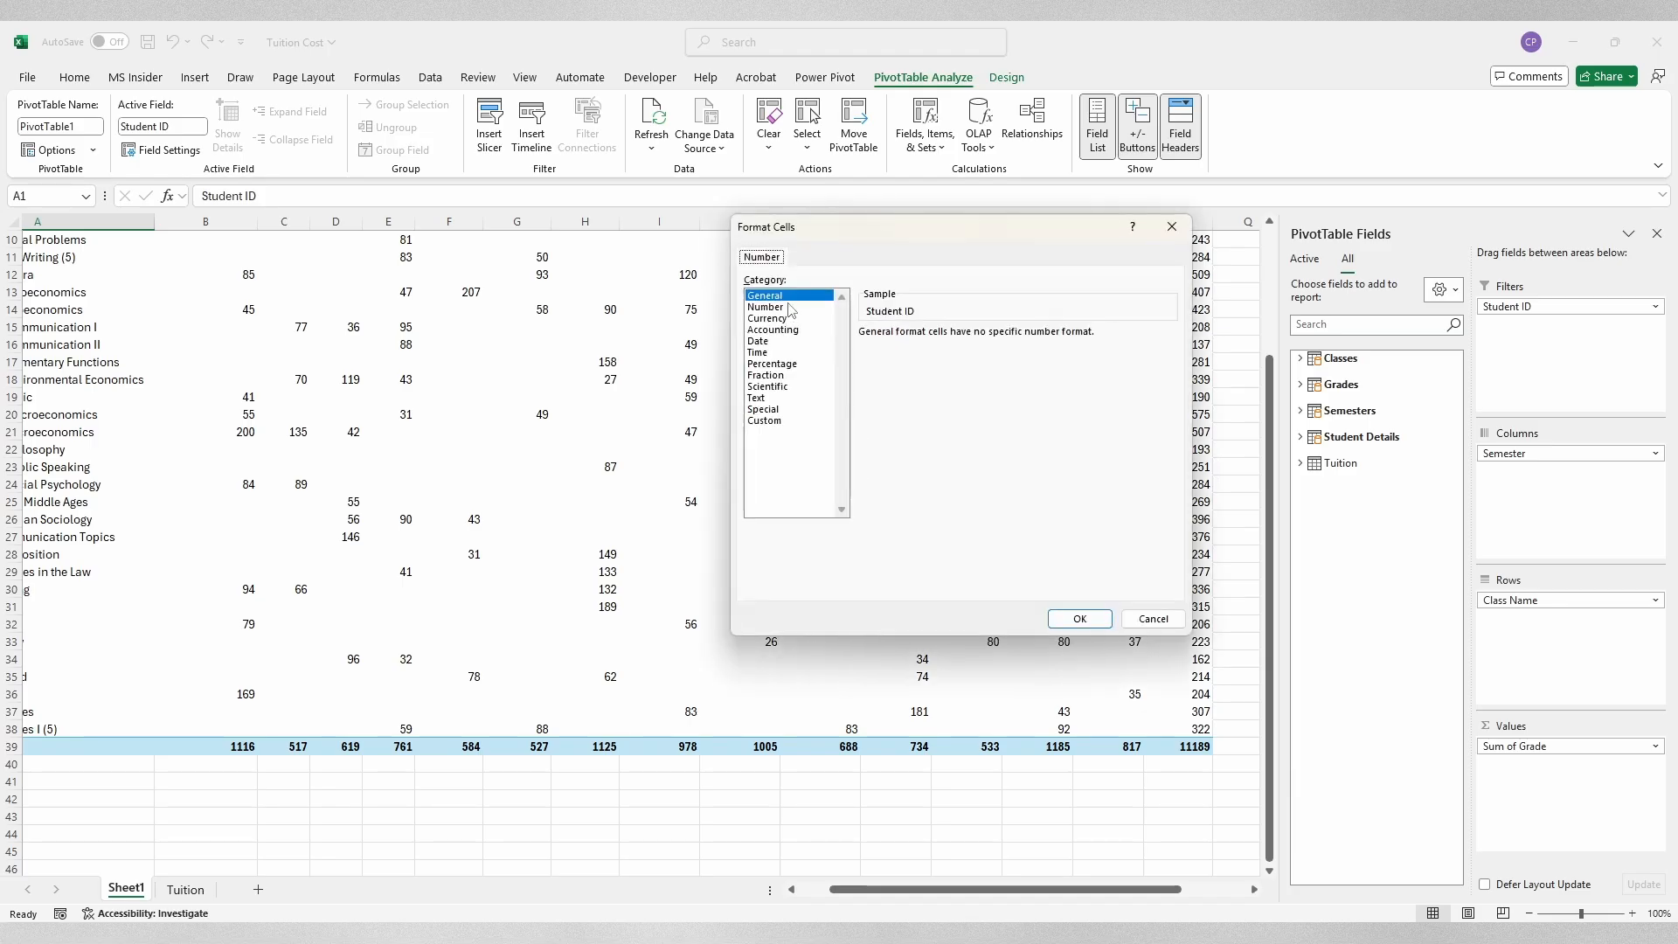
click(769, 307)
click(977, 337)
click(978, 338)
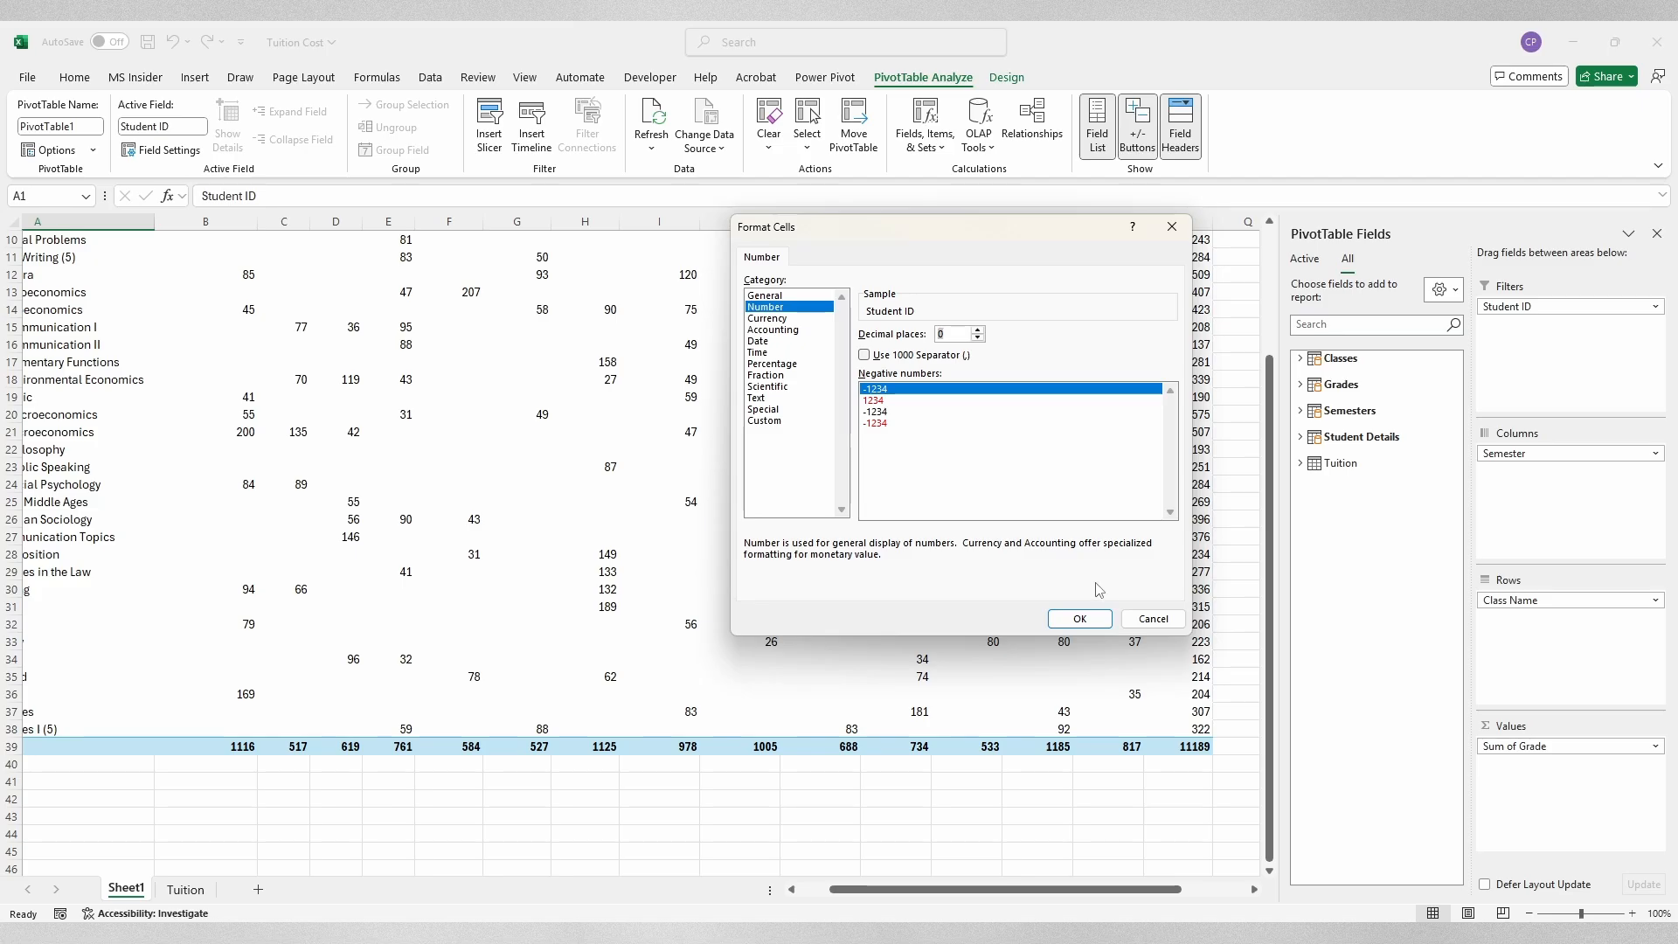
click(1083, 619)
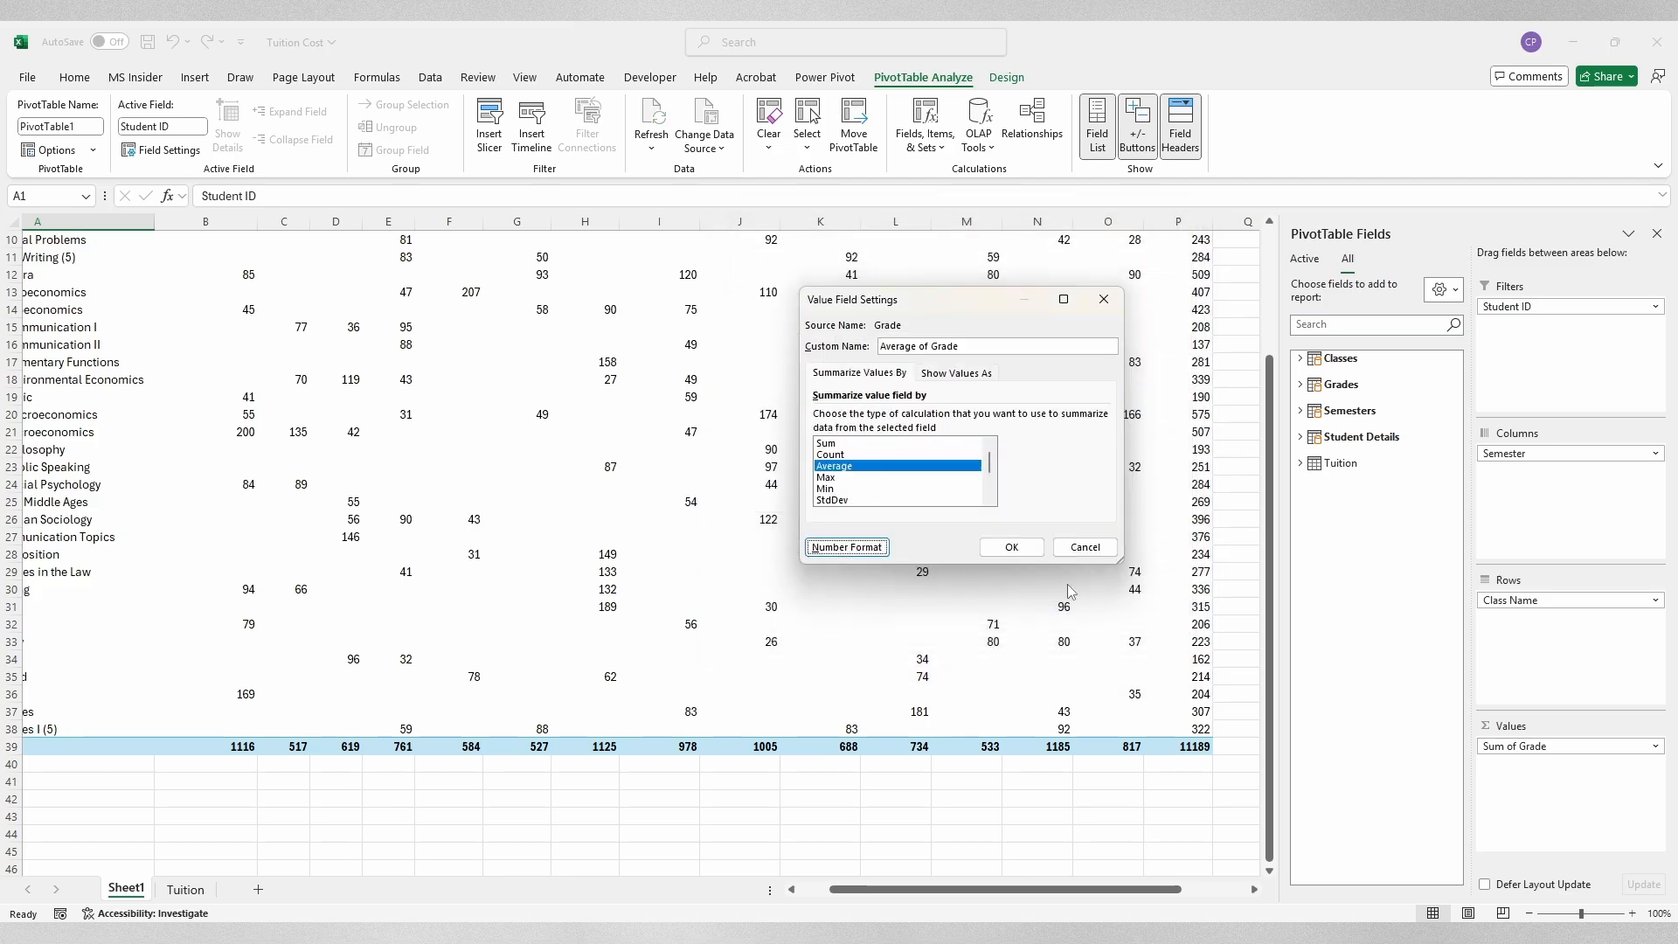
click(1011, 546)
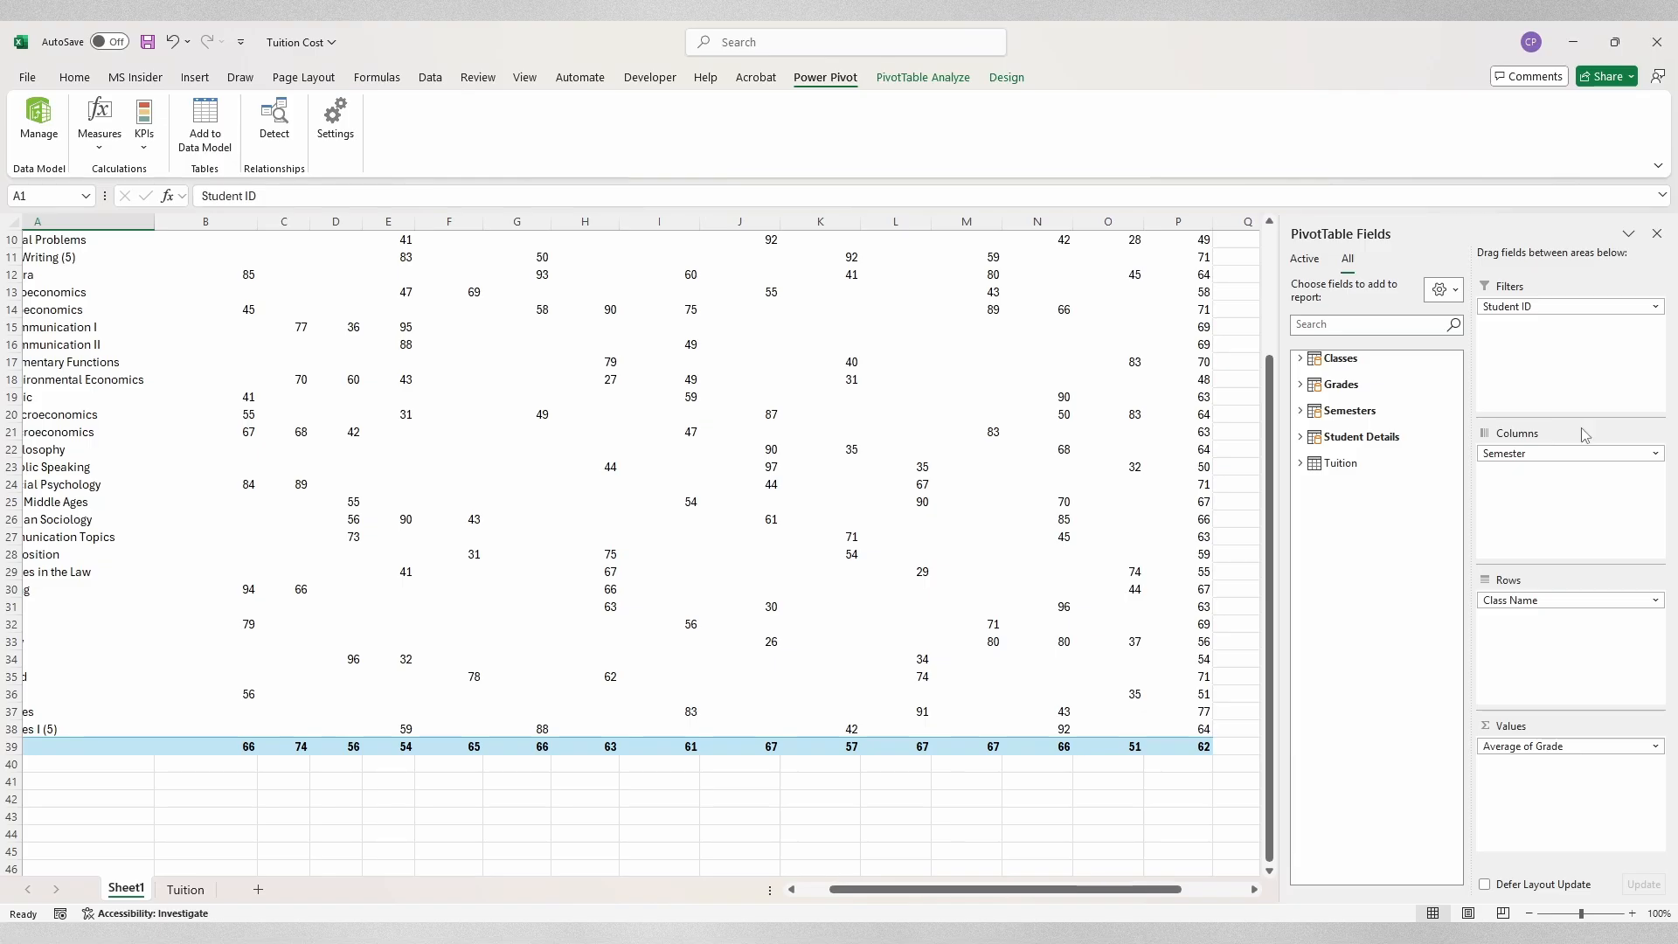
Step: Open Power Pivot > Manage to view the data model's Tuition table
click(392, 80)
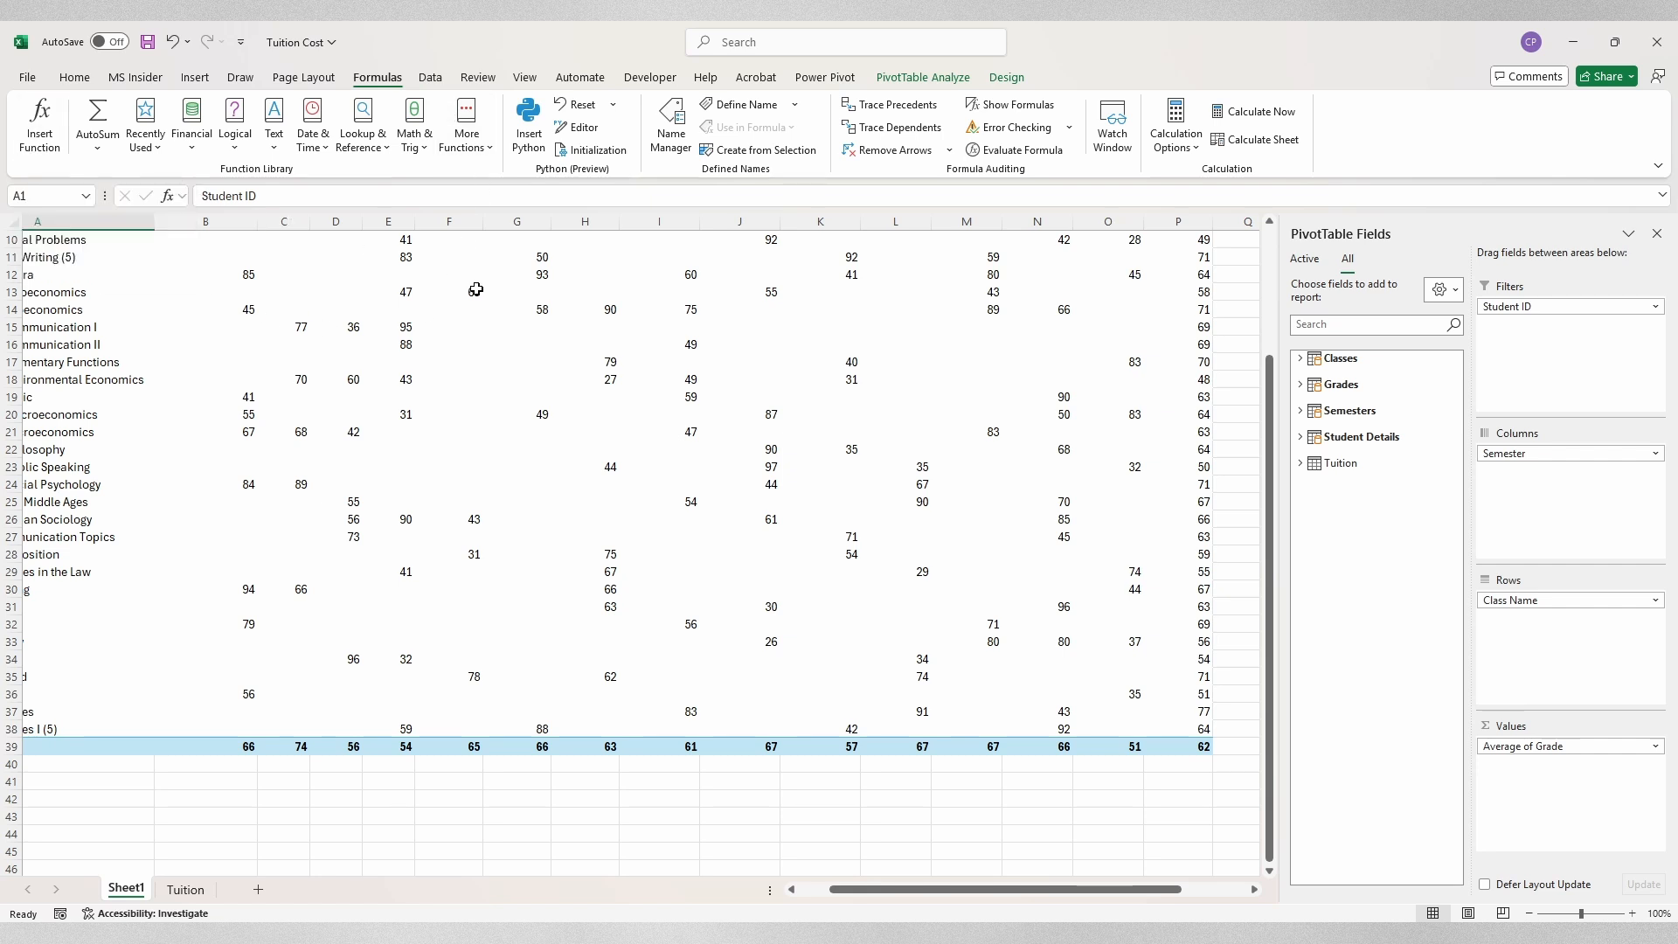
mouse_move(476, 290)
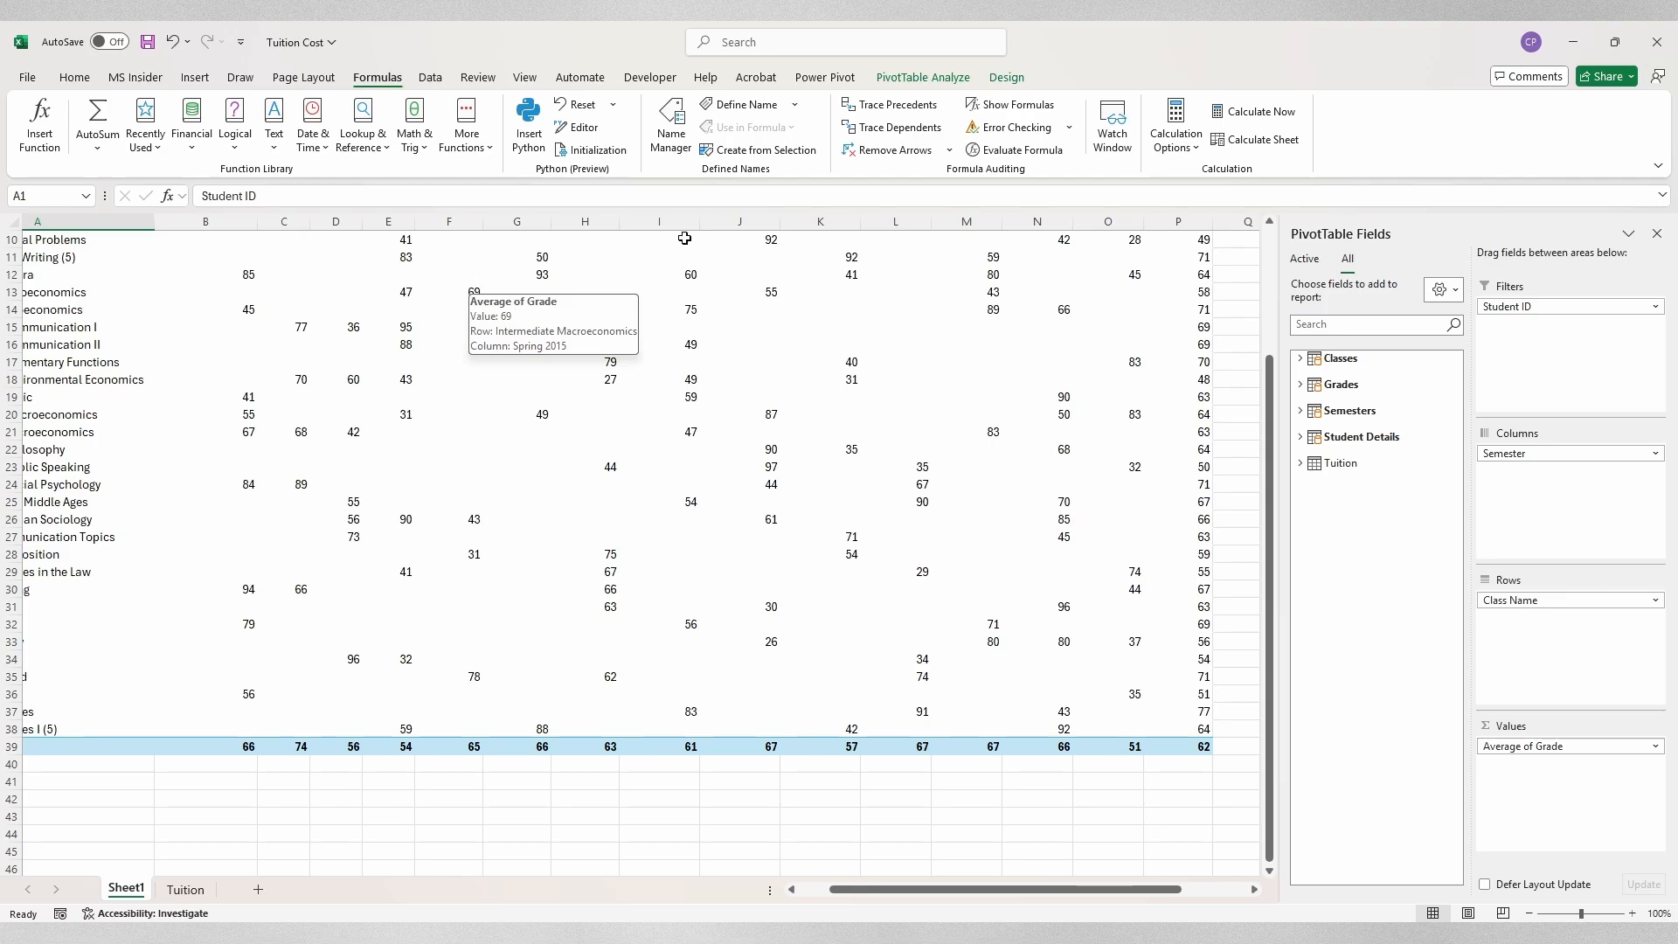
click(817, 83)
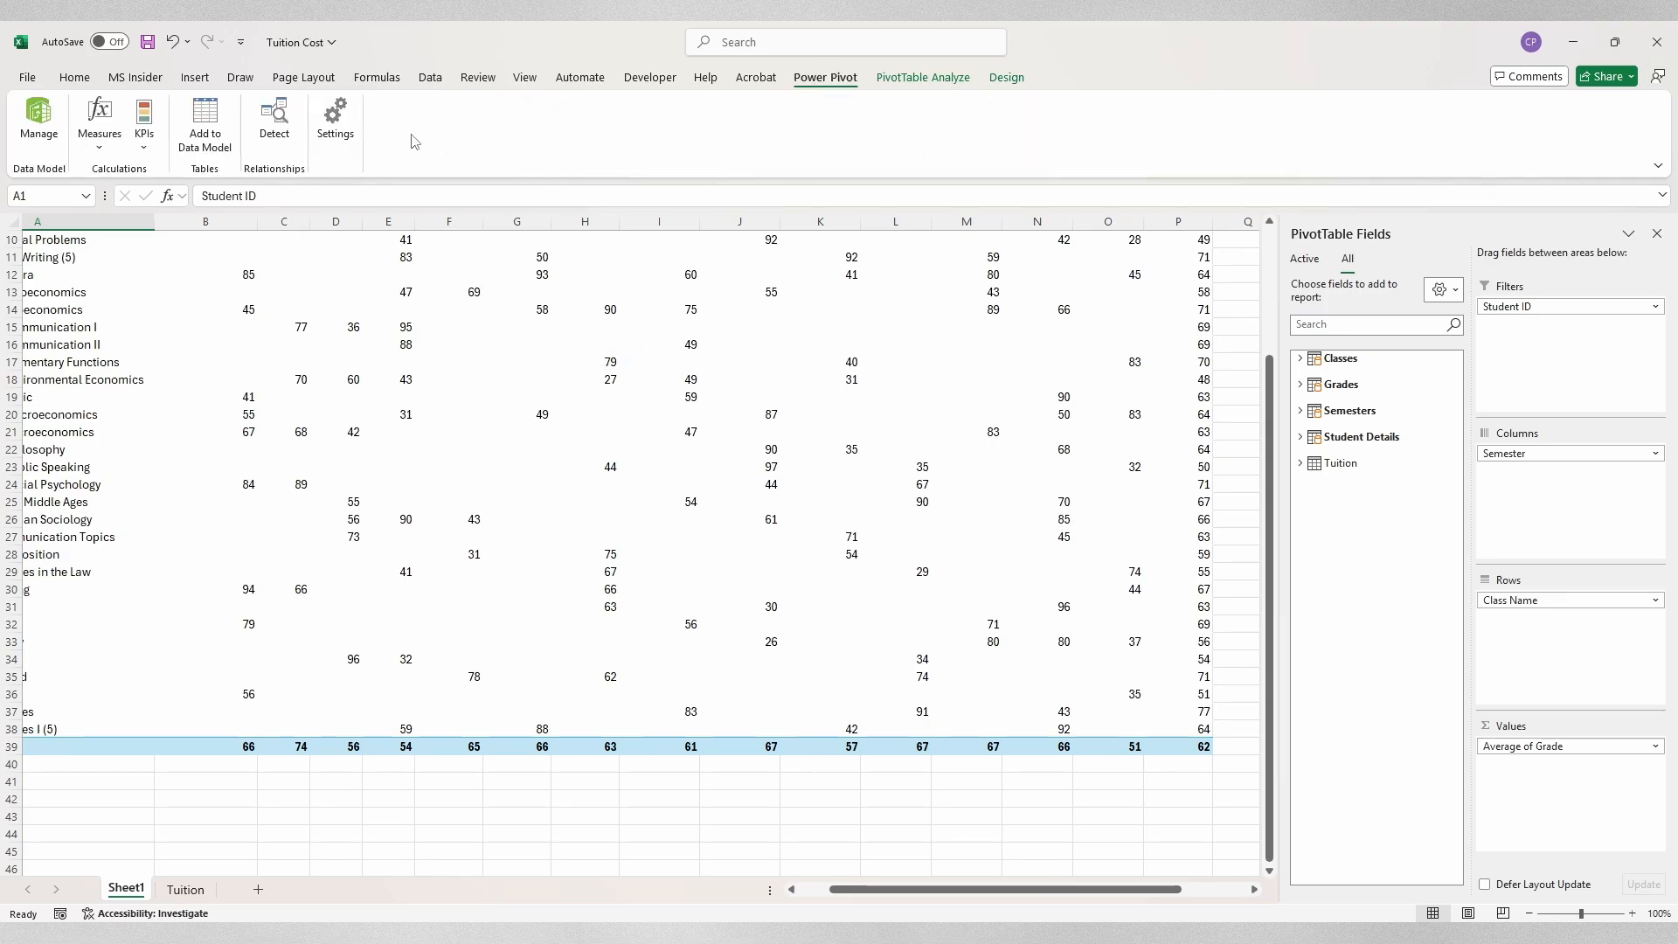
click(37, 125)
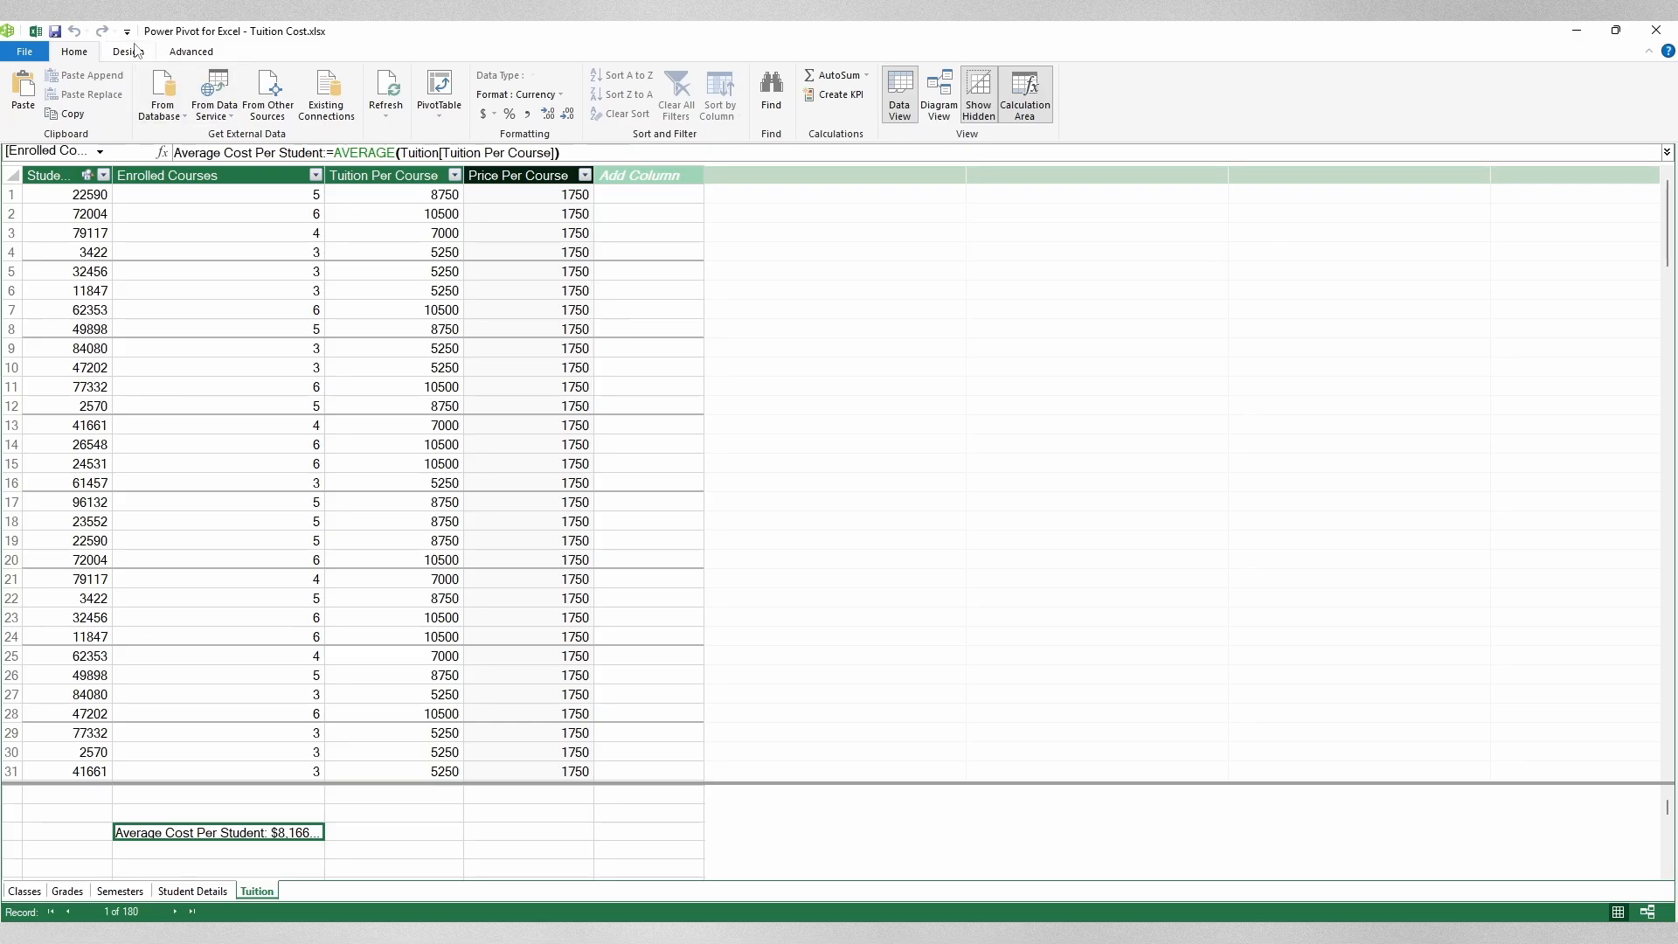
Step: Open the Insert Function dialog from the Power Pivot Design tab
click(177, 53)
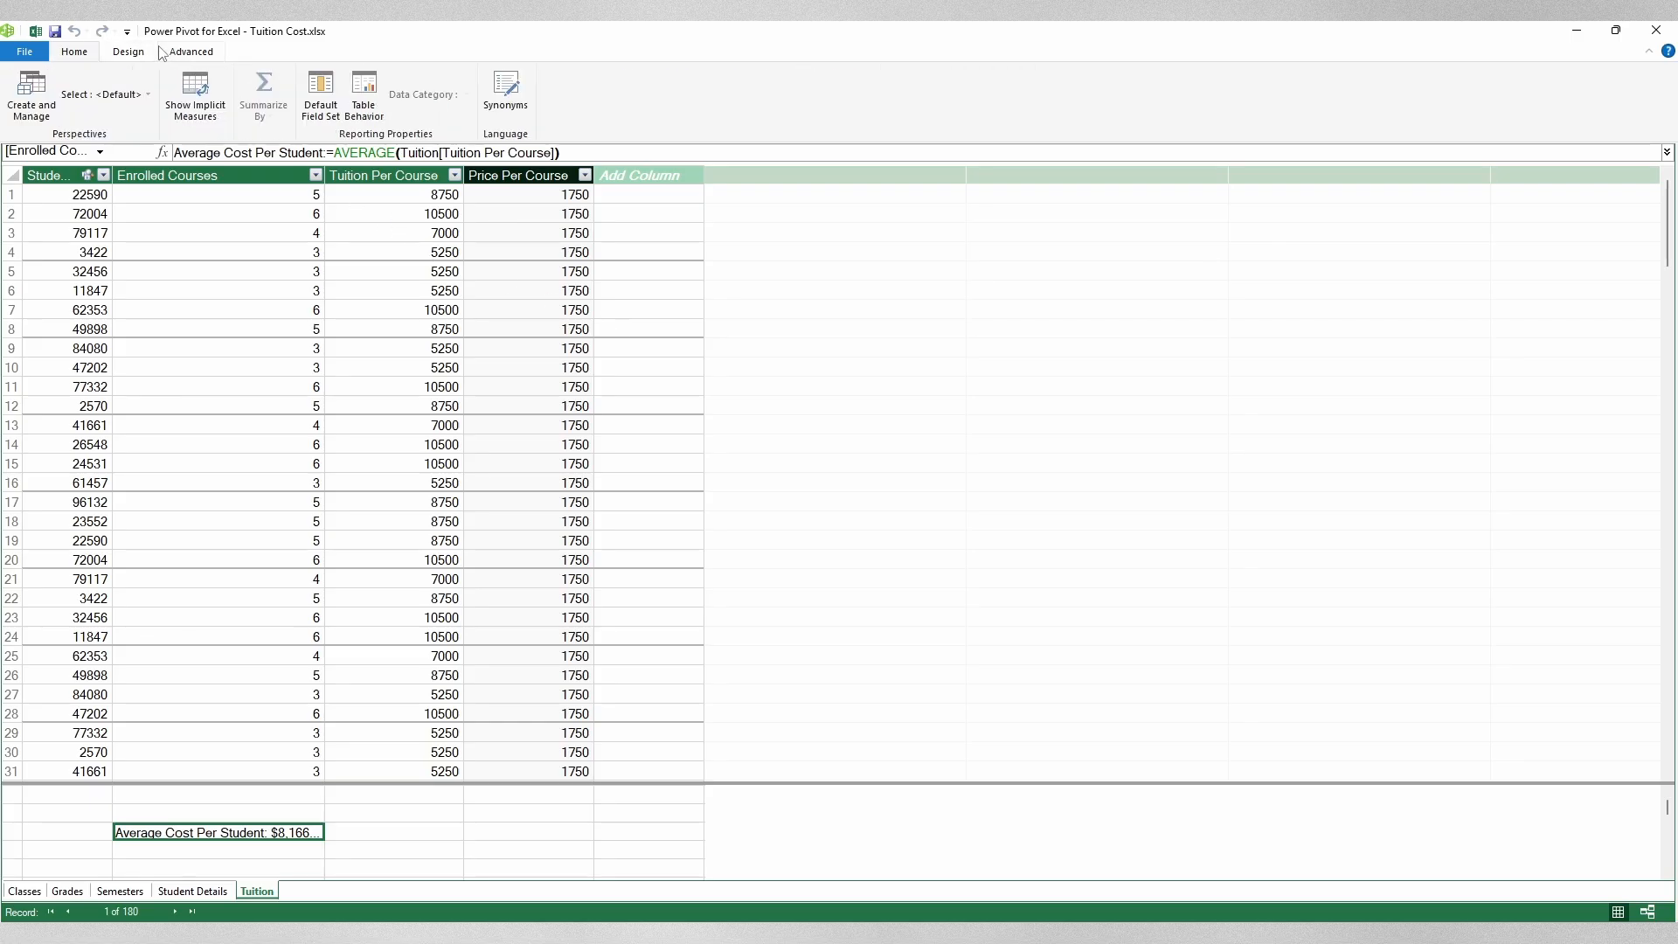
click(138, 52)
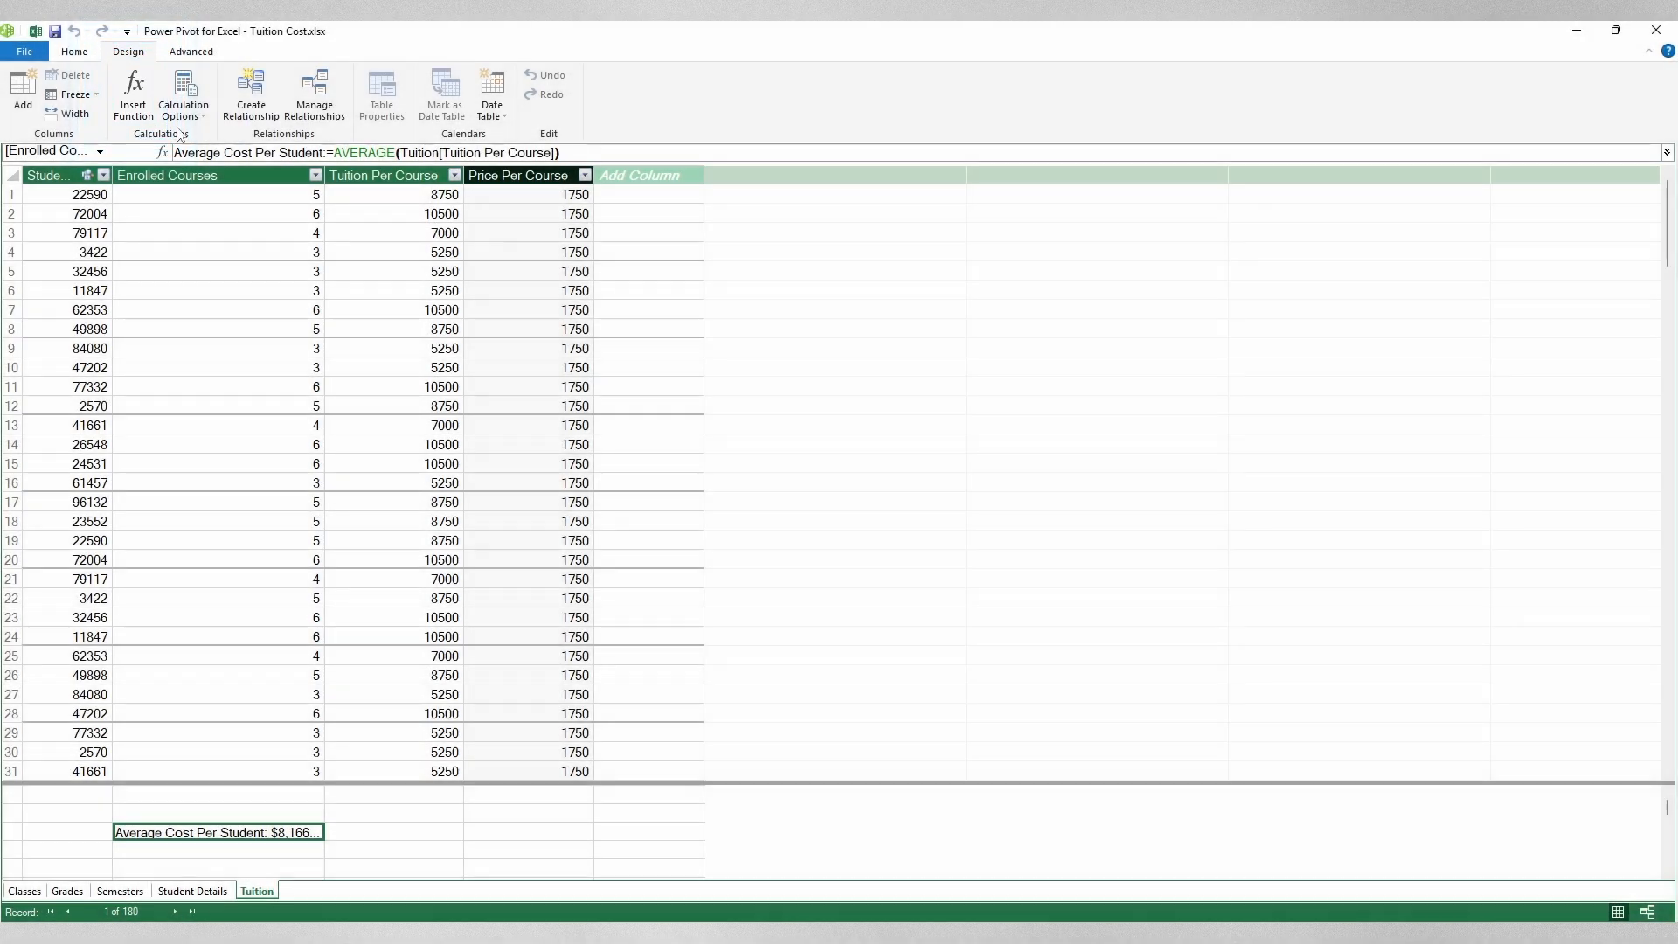
click(134, 92)
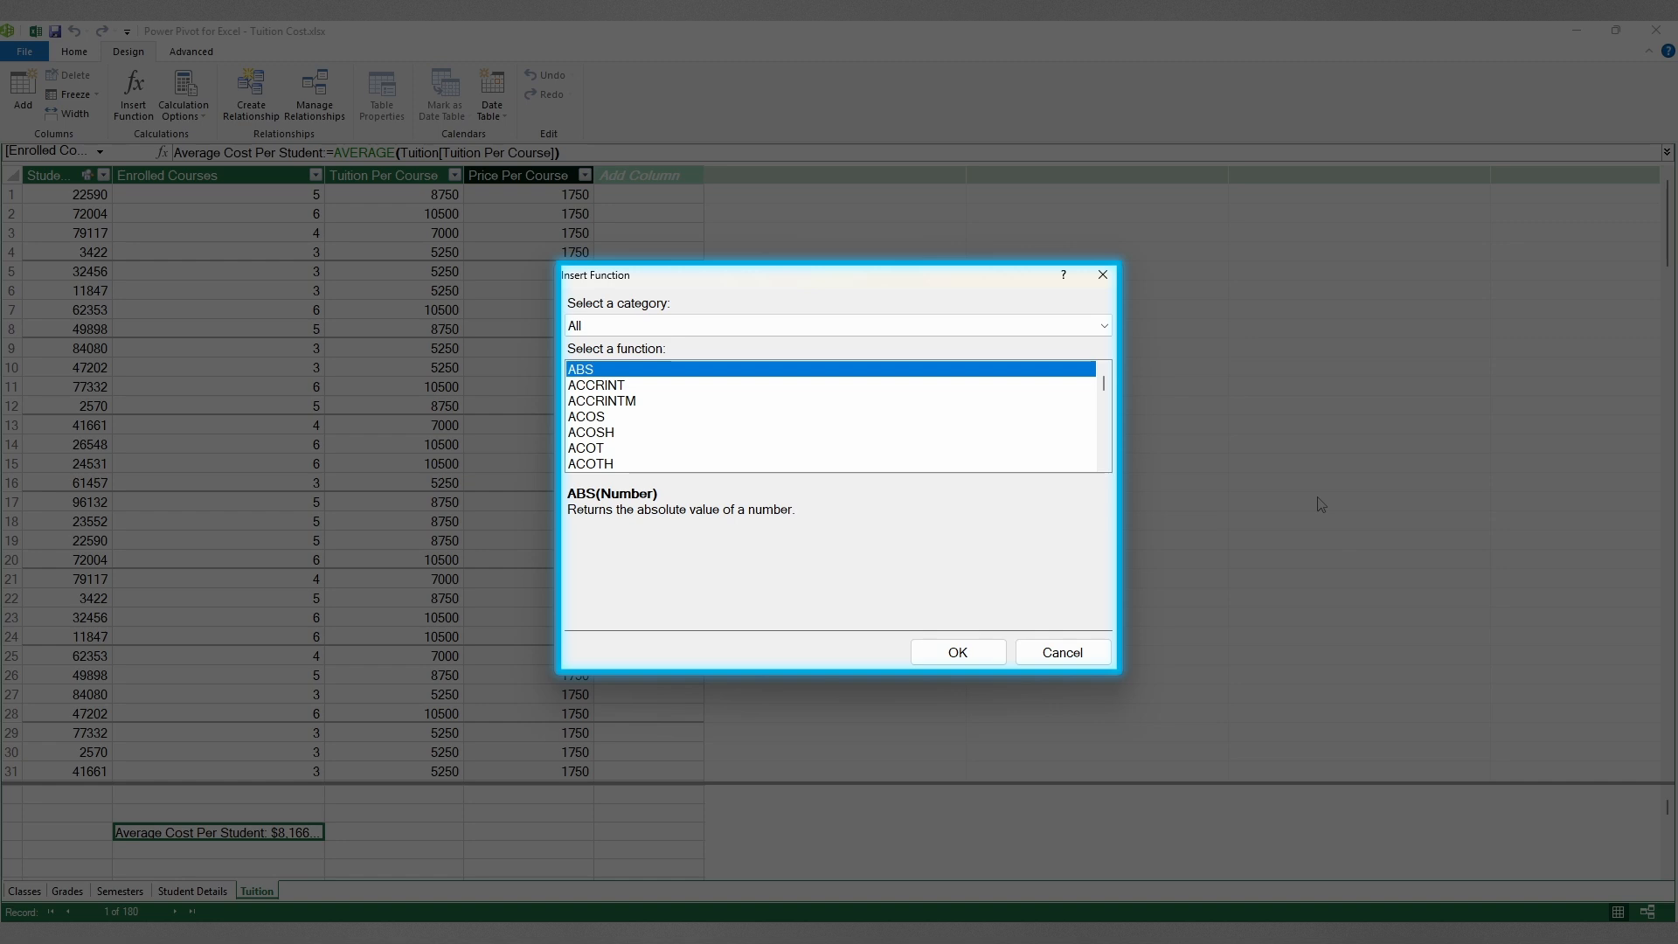
Step: Drop down the Select a category list to view the function categories
click(1105, 327)
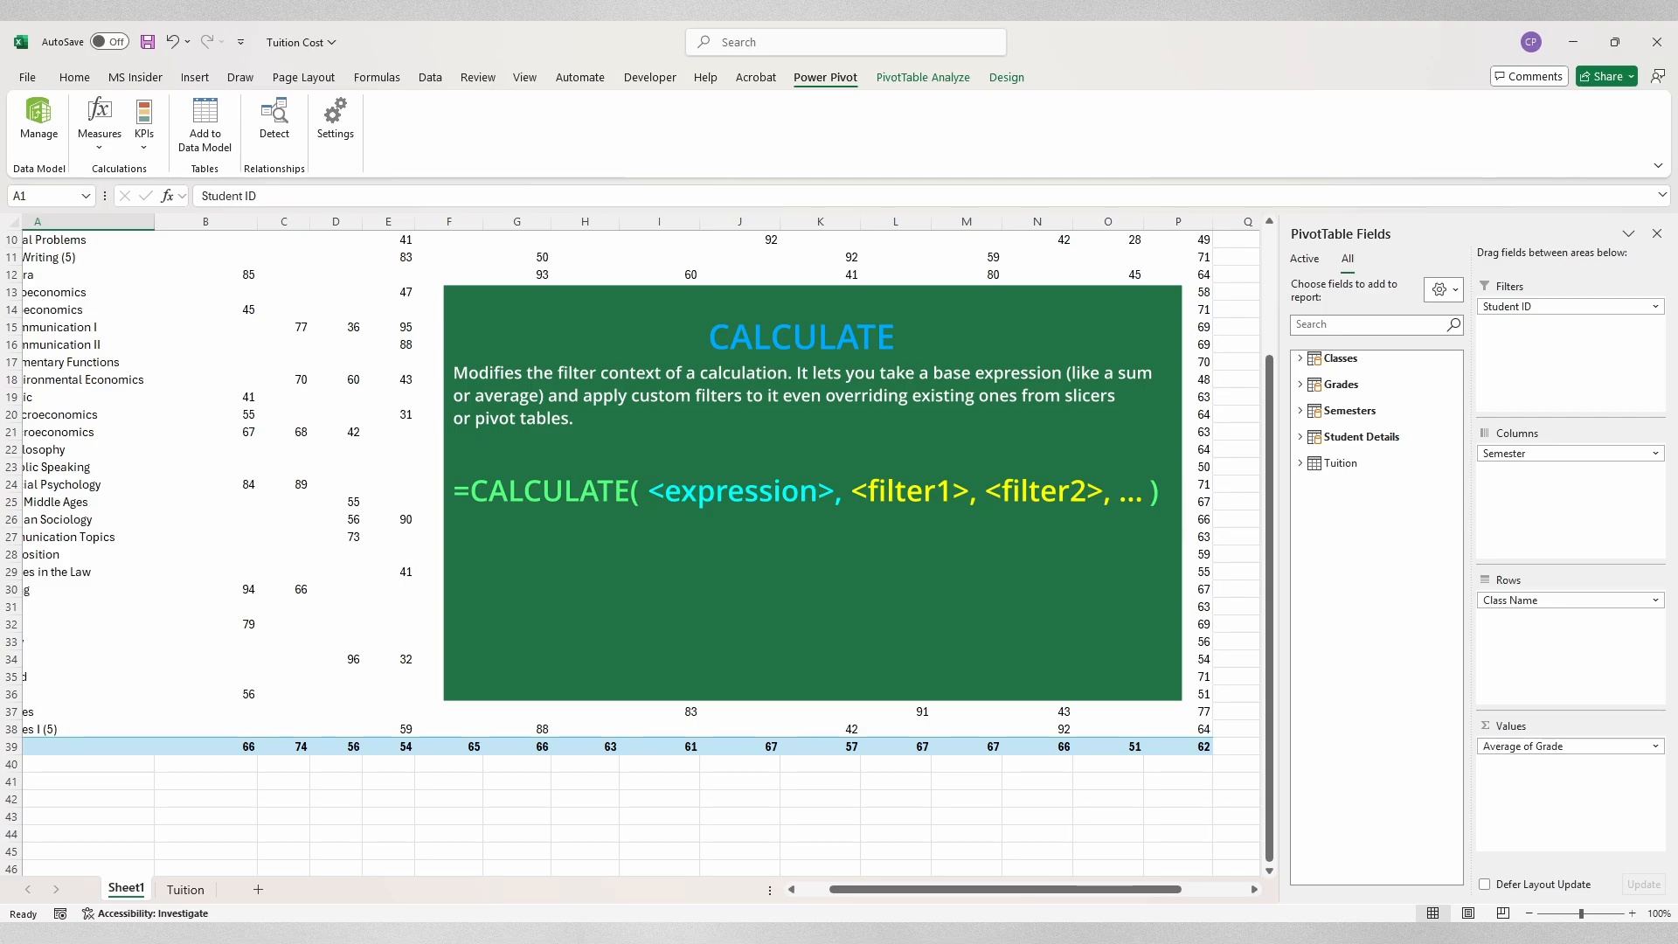
scroll(749, 503, up, 3)
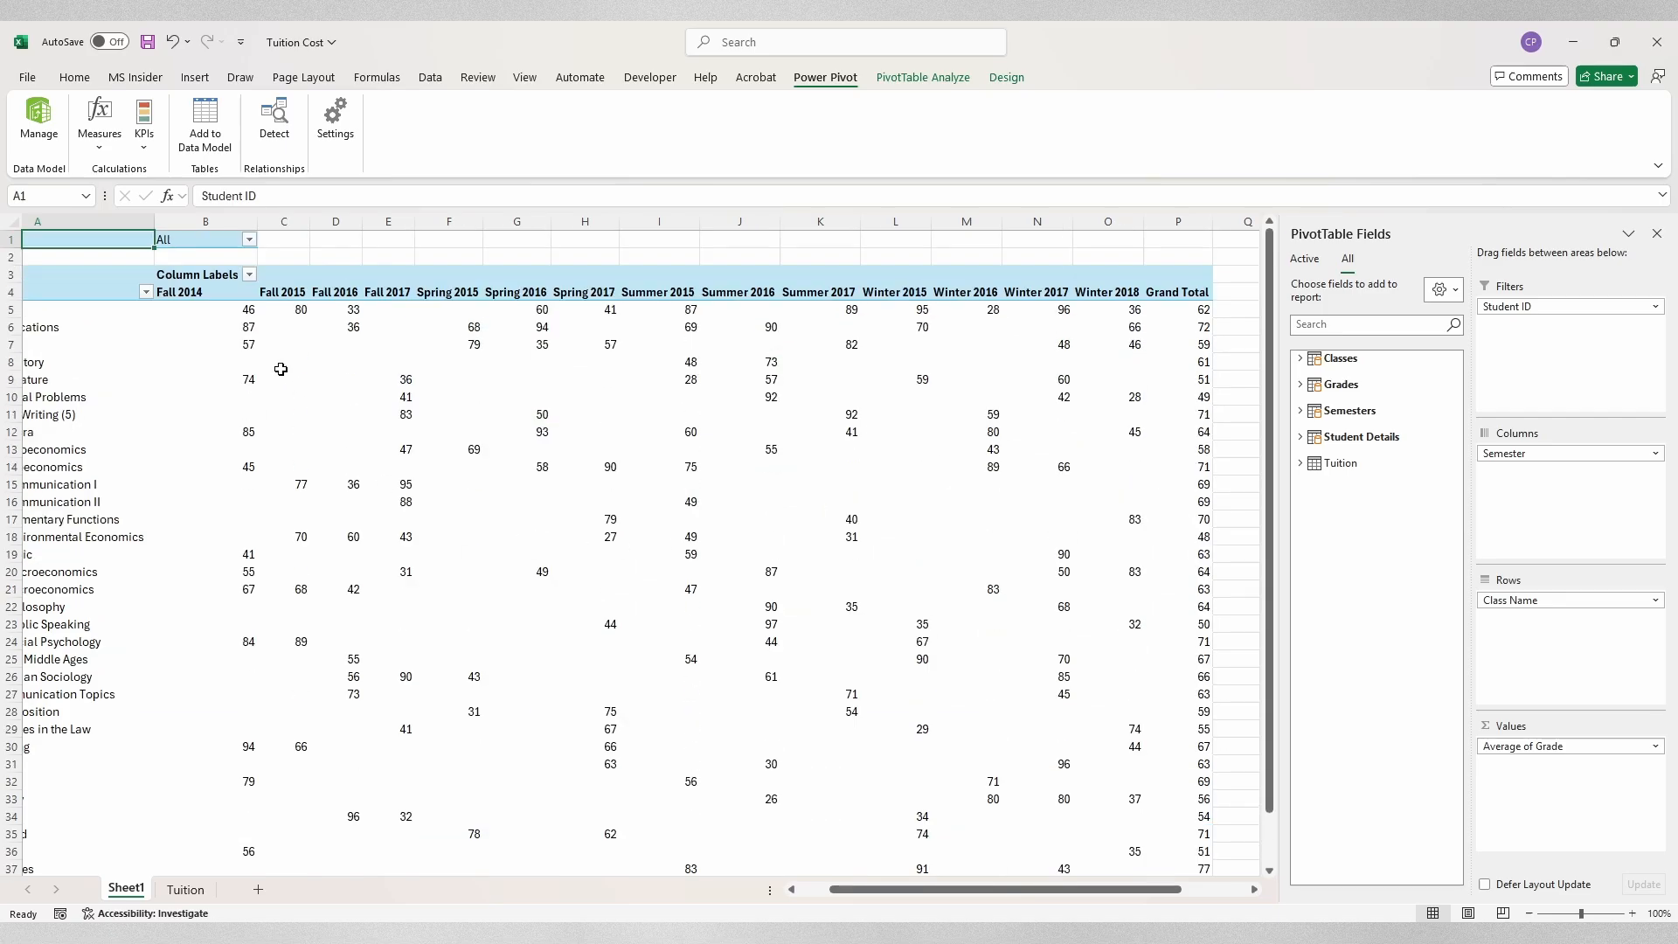
click(249, 274)
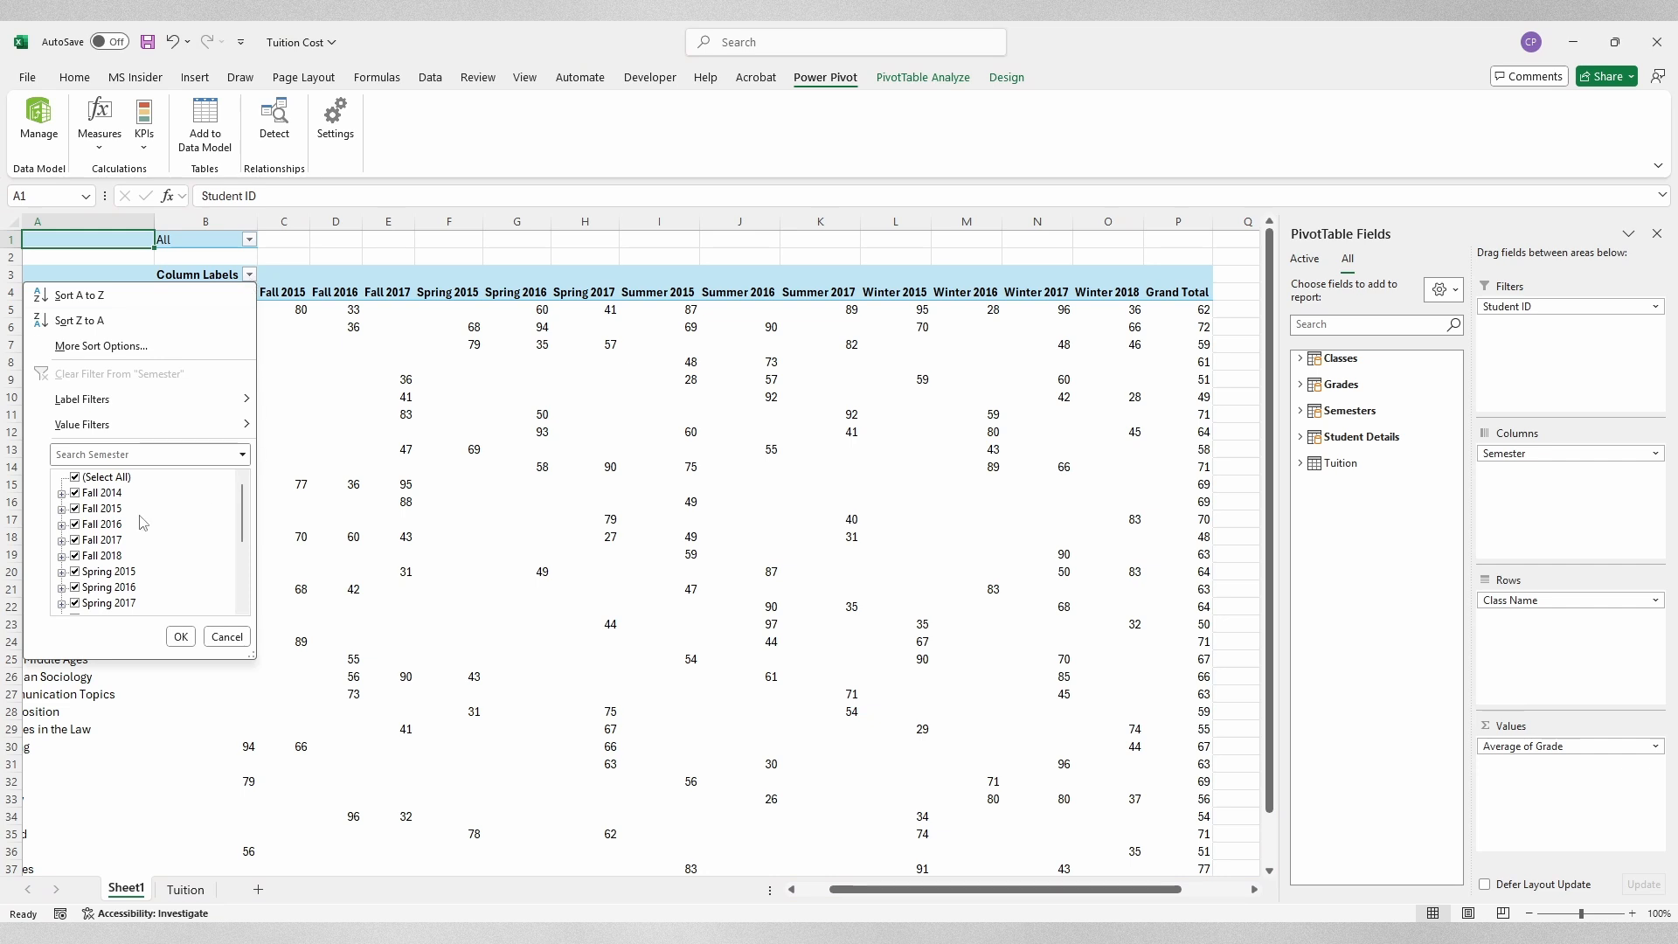
scroll(157, 525, down, 3)
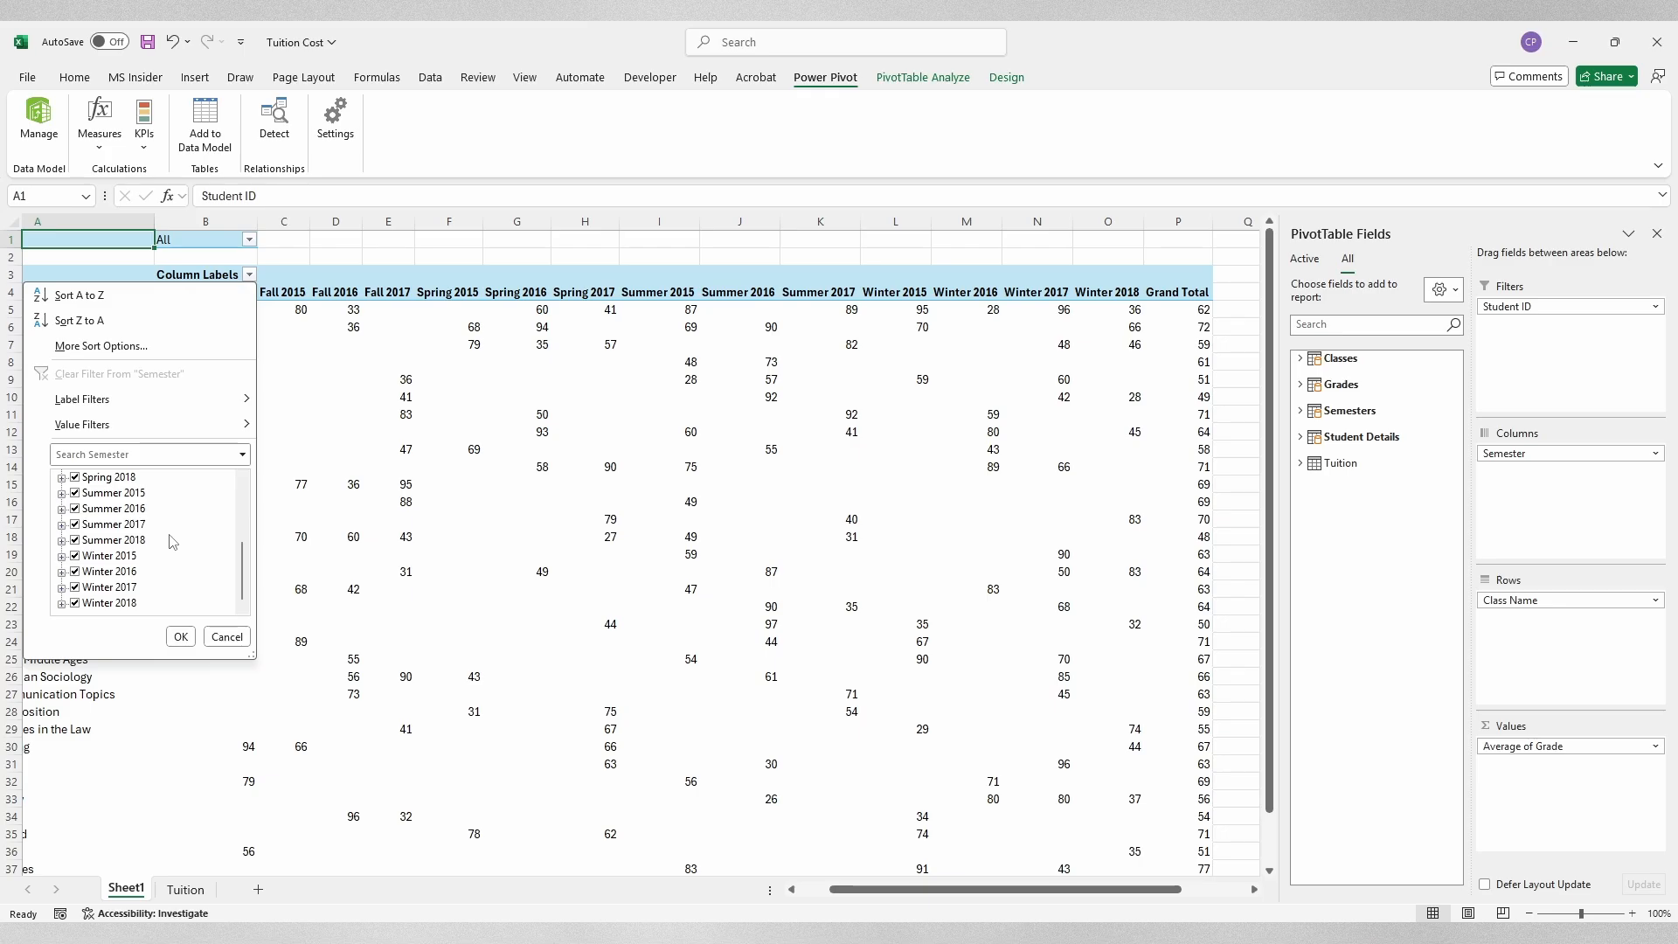
scroll(168, 538, up, 3)
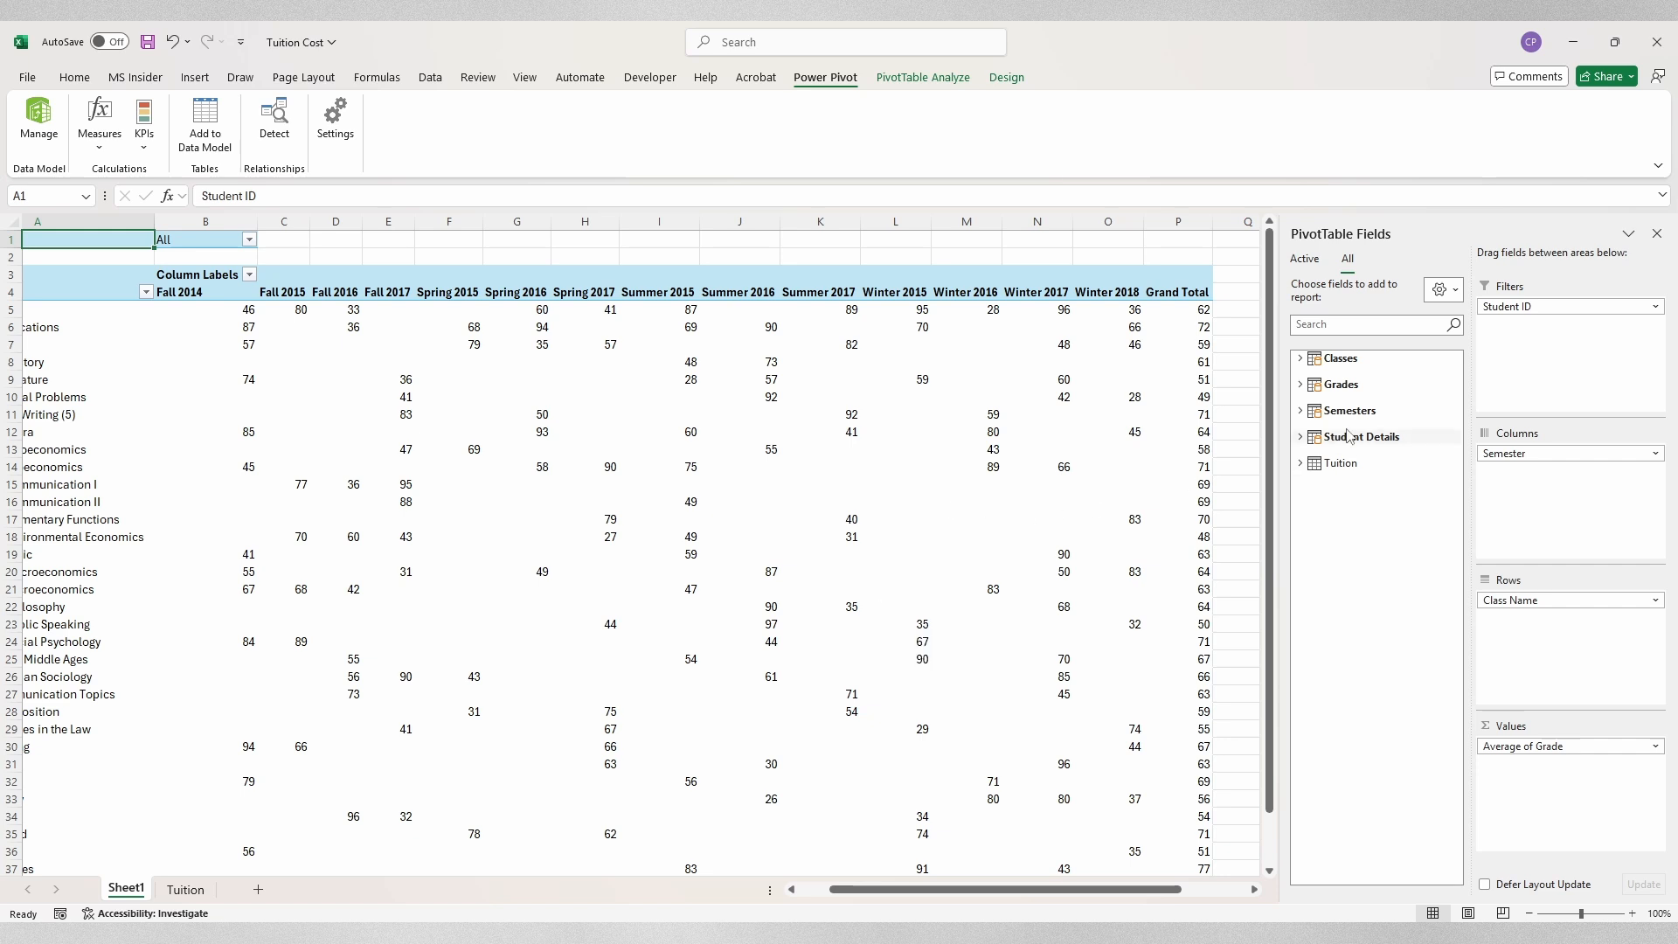
Step: Right-click Classes and choose Power Pivot > Measures > New Measure
right_click(1352, 367)
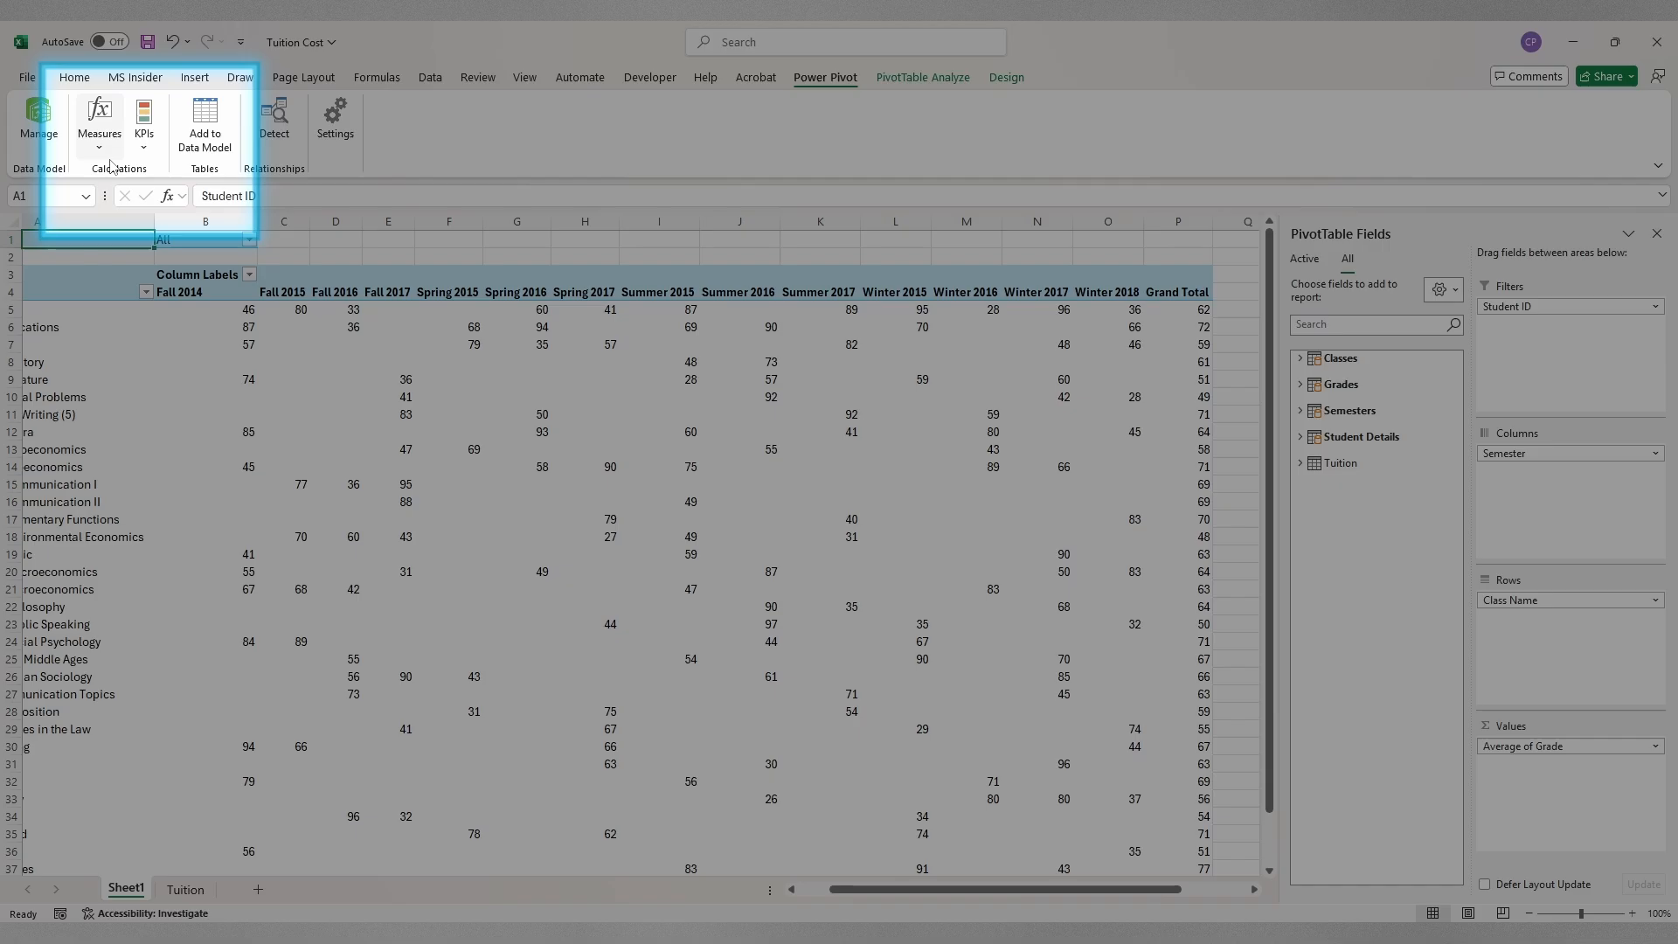
click(102, 147)
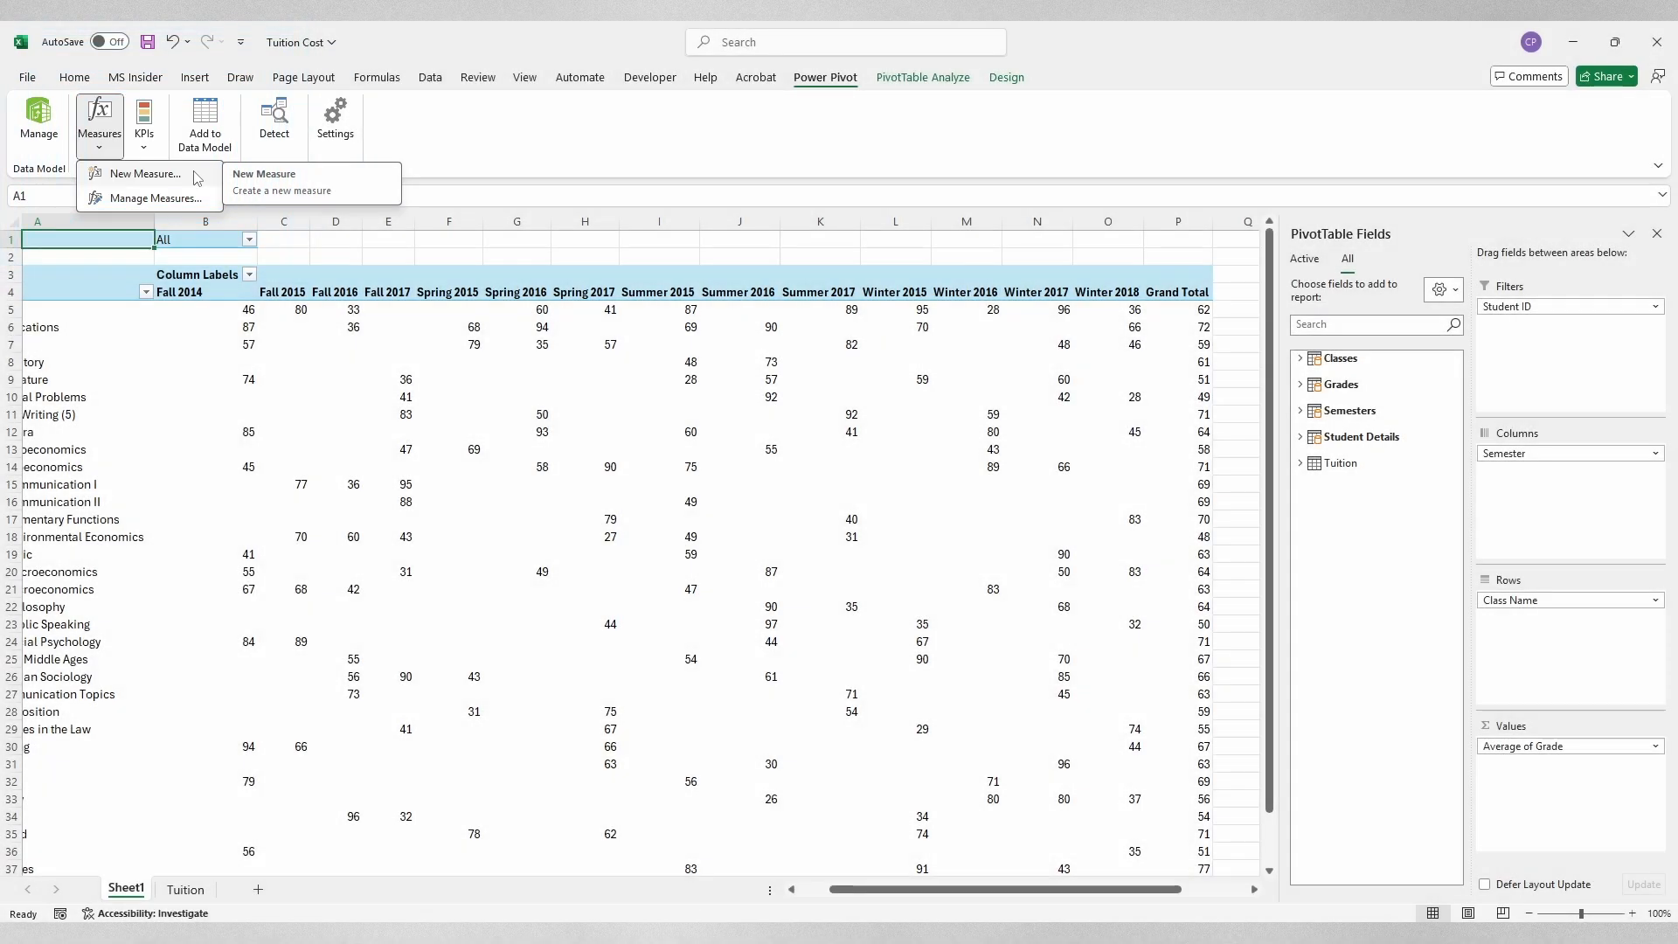
click(197, 178)
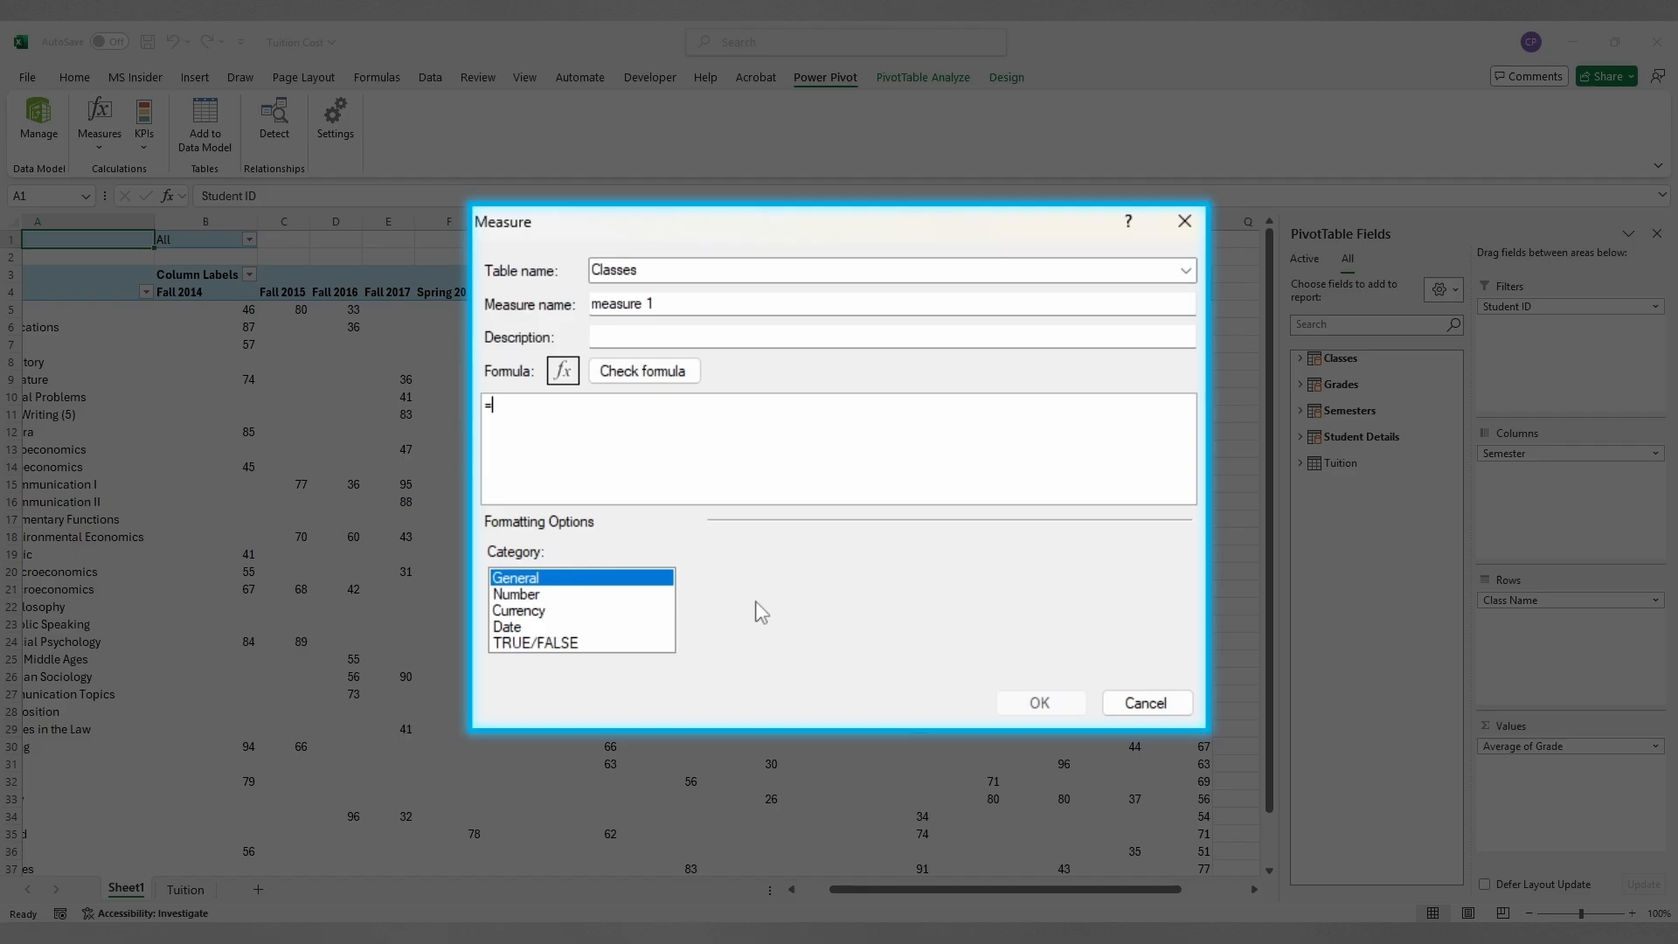
Step: Replace the default measure name with 'Fall 2014'
drag(691, 301, 586, 300)
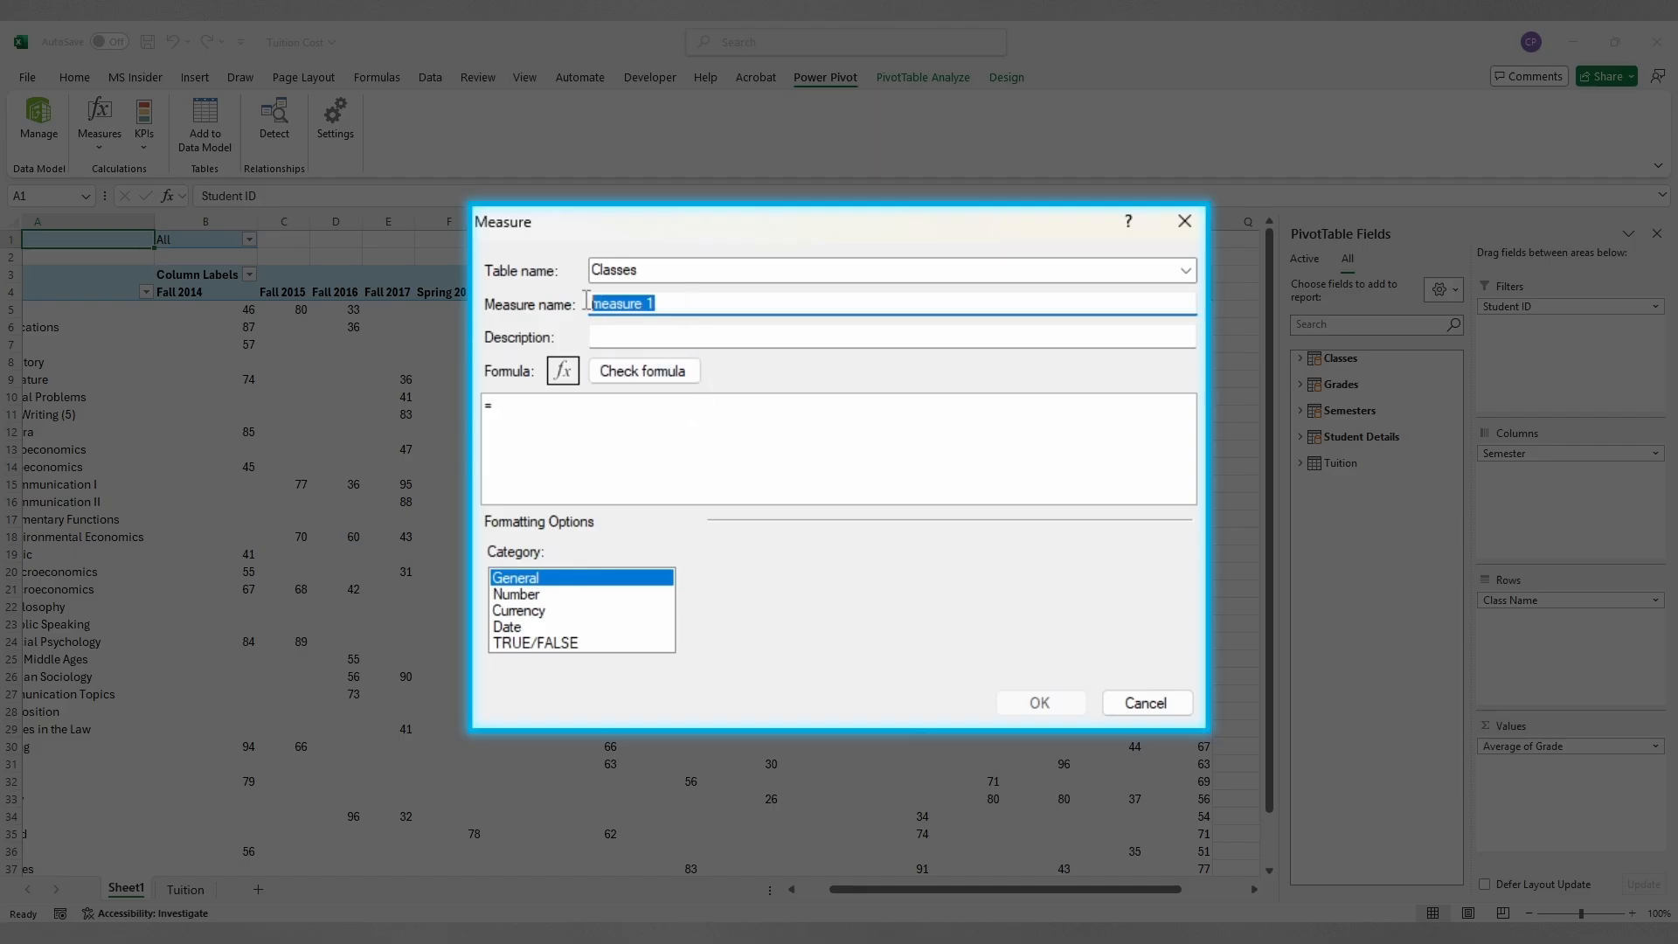
text(Fall 2014)
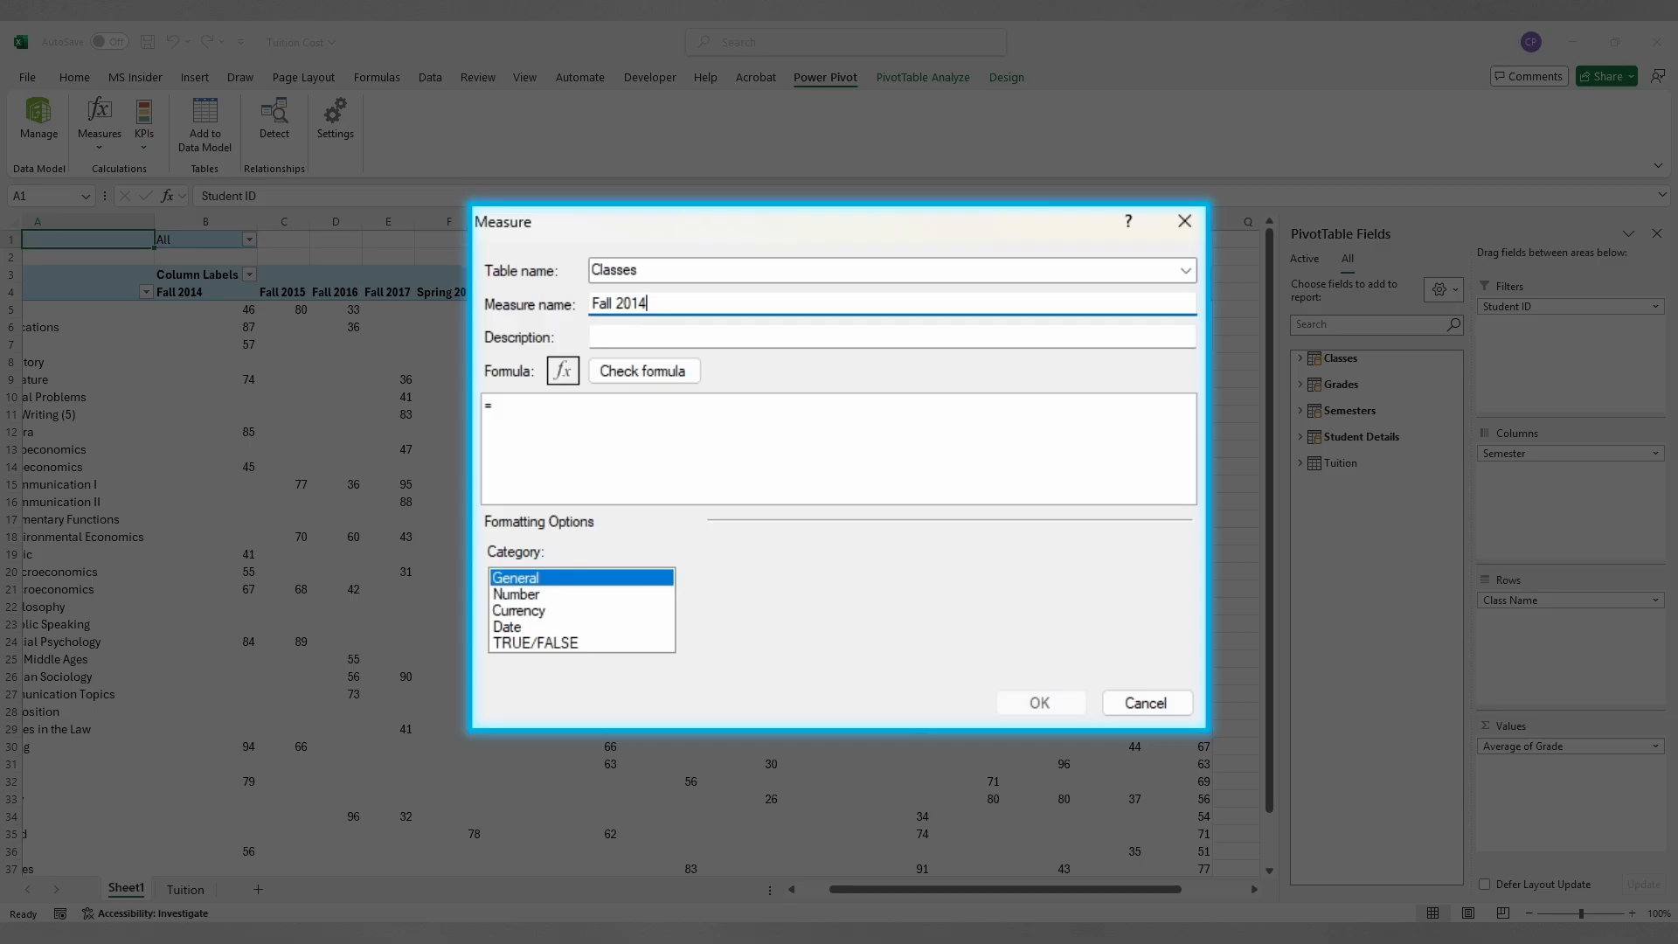
Step: Enter =CALCULATE(AVERAGE(Grades[Grade]), in the Formula box using autocomplete
key(Tab)
key(Tab)
text(c)
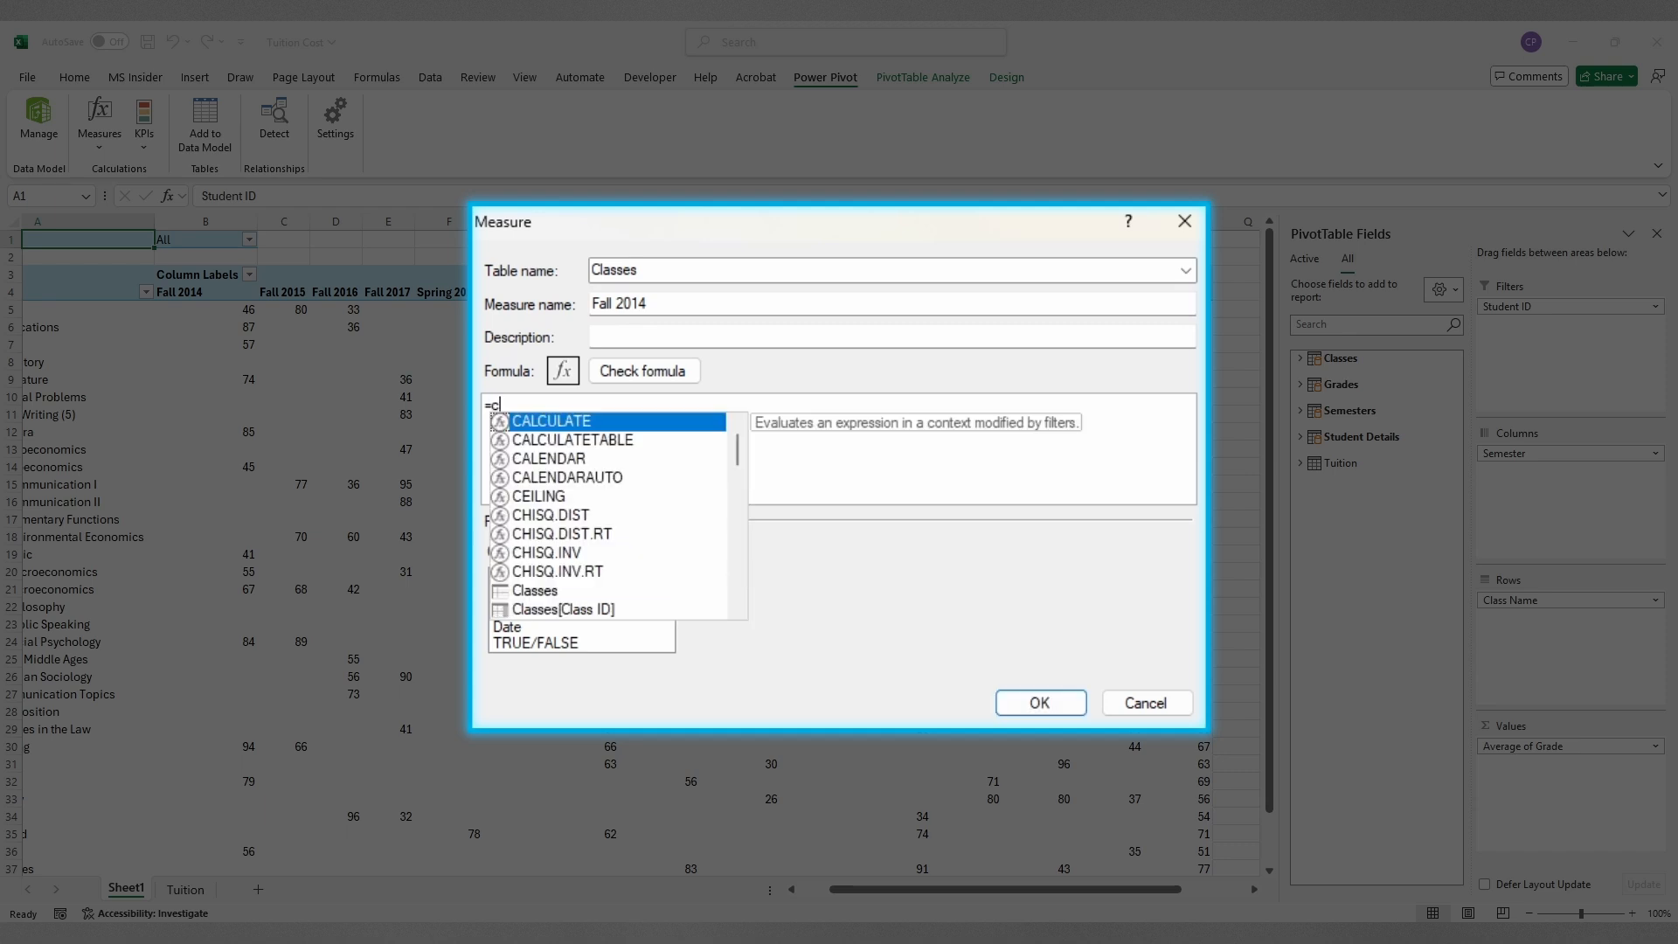
text(al)
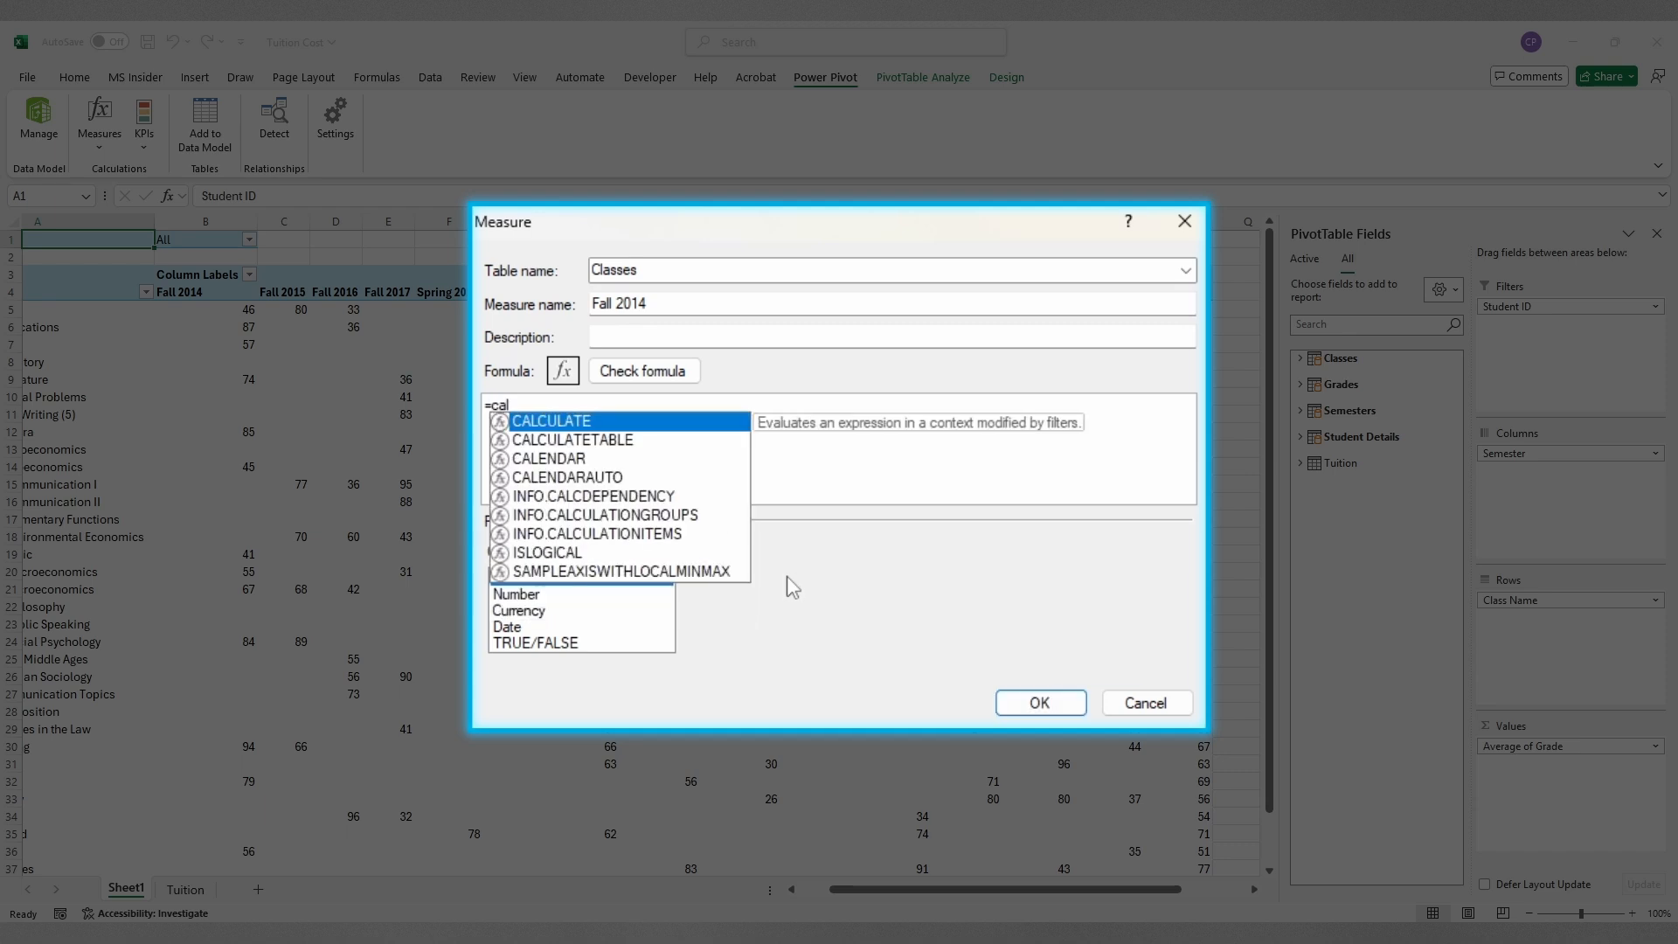
key(Tab)
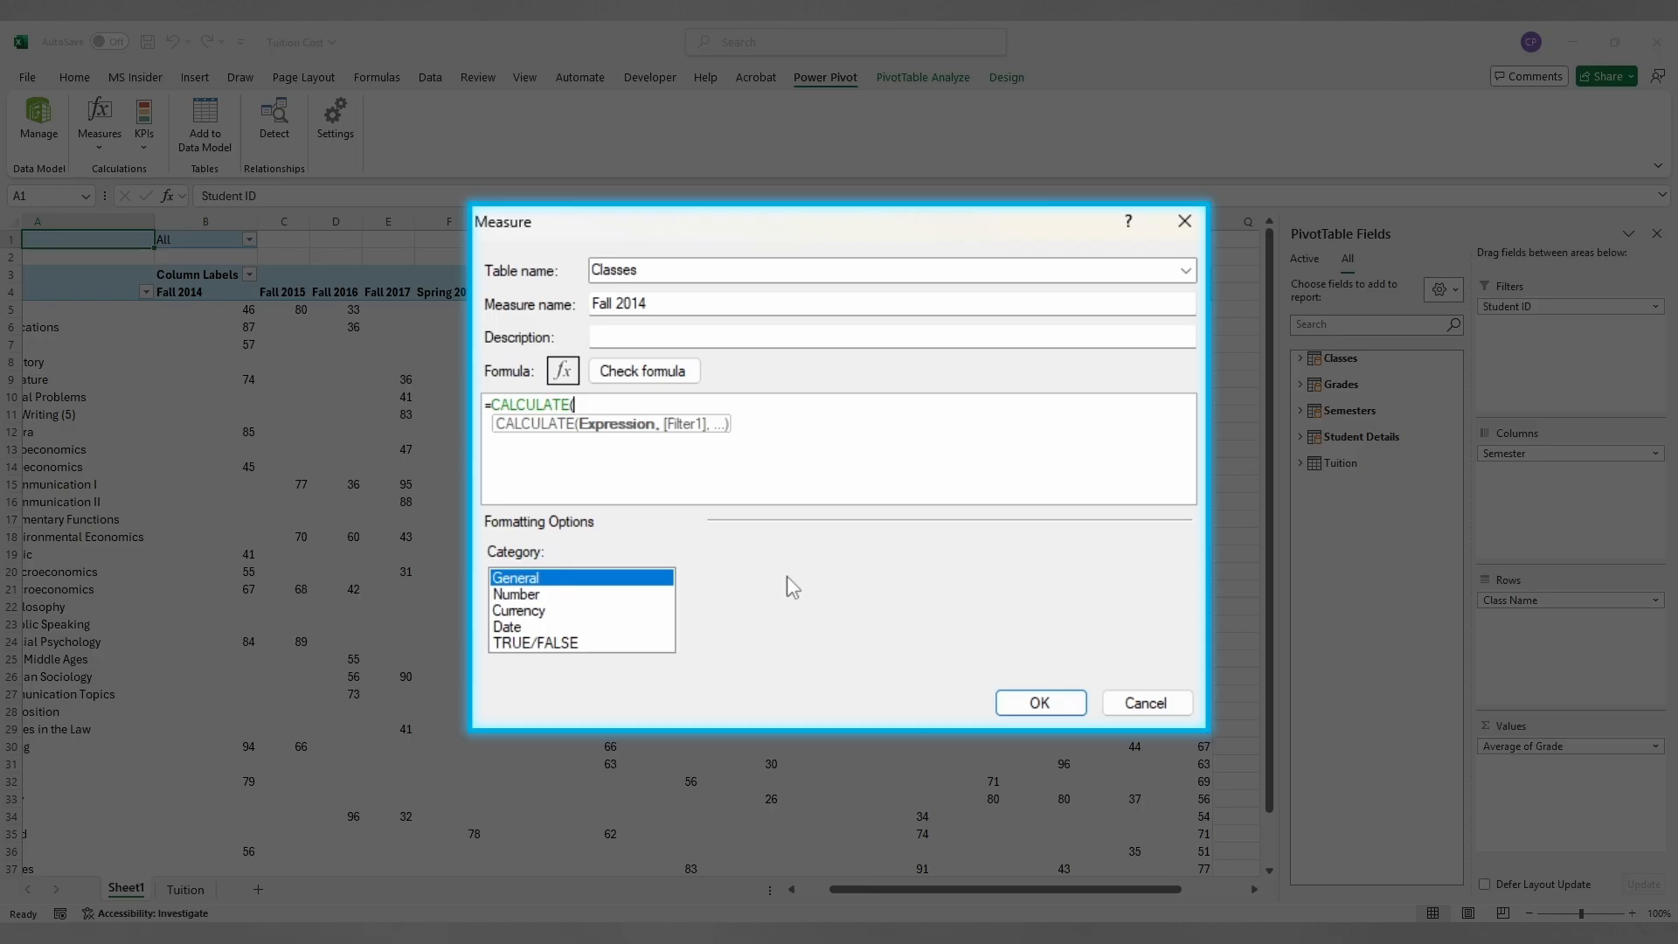
text(av)
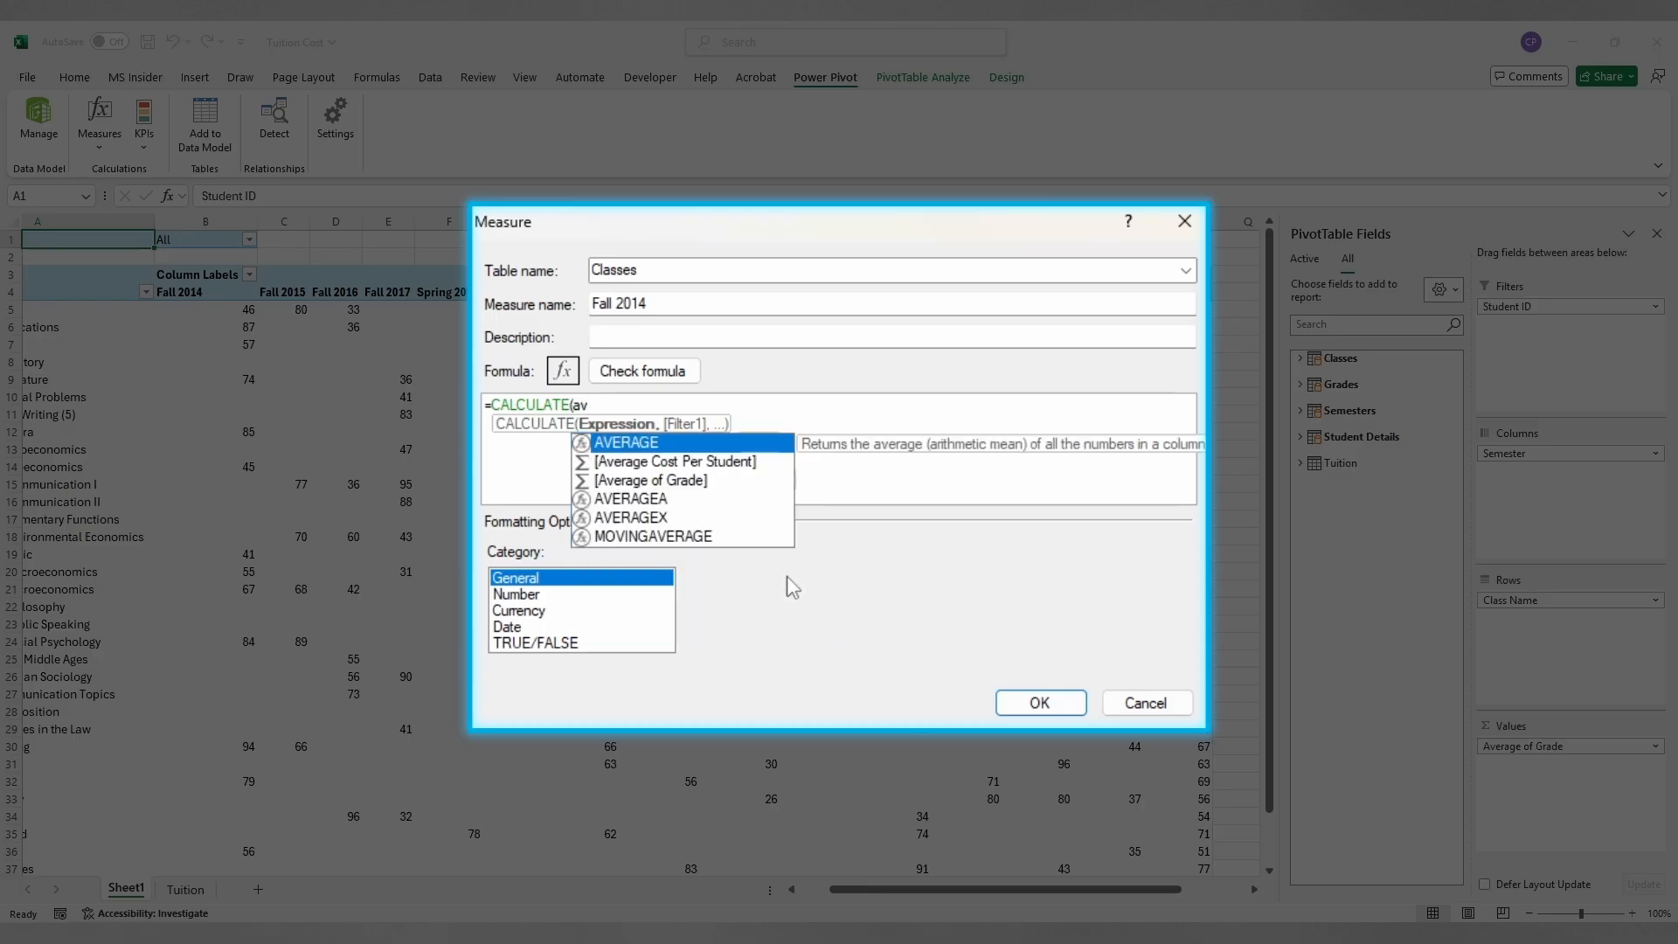
key(Tab)
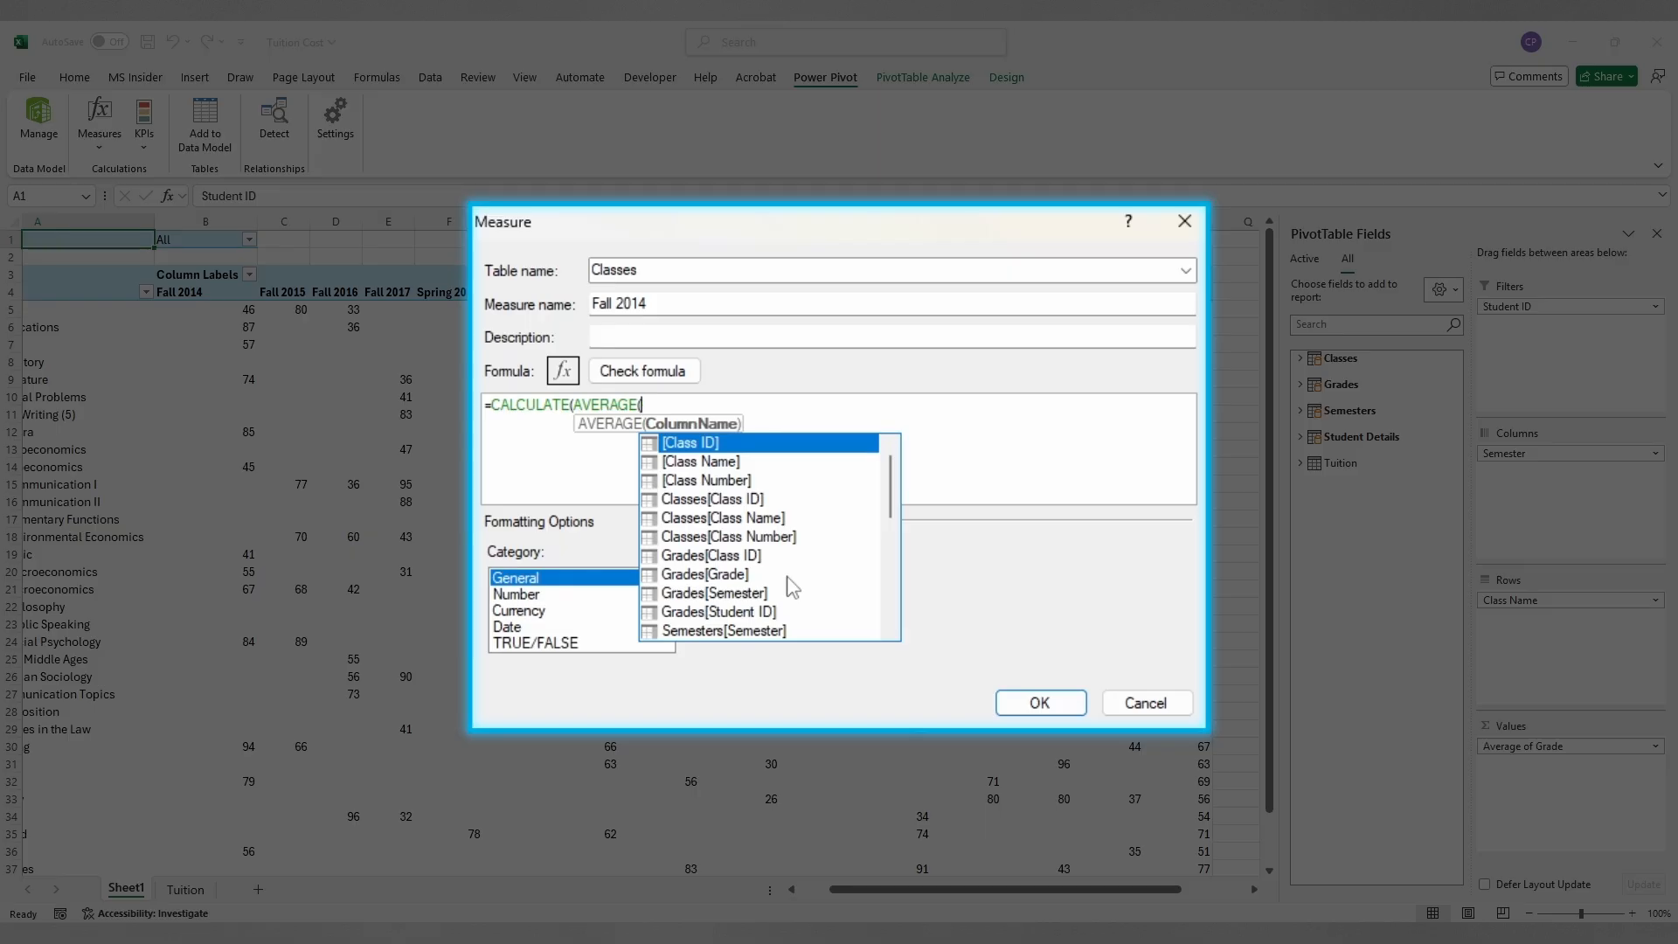
click(691, 579)
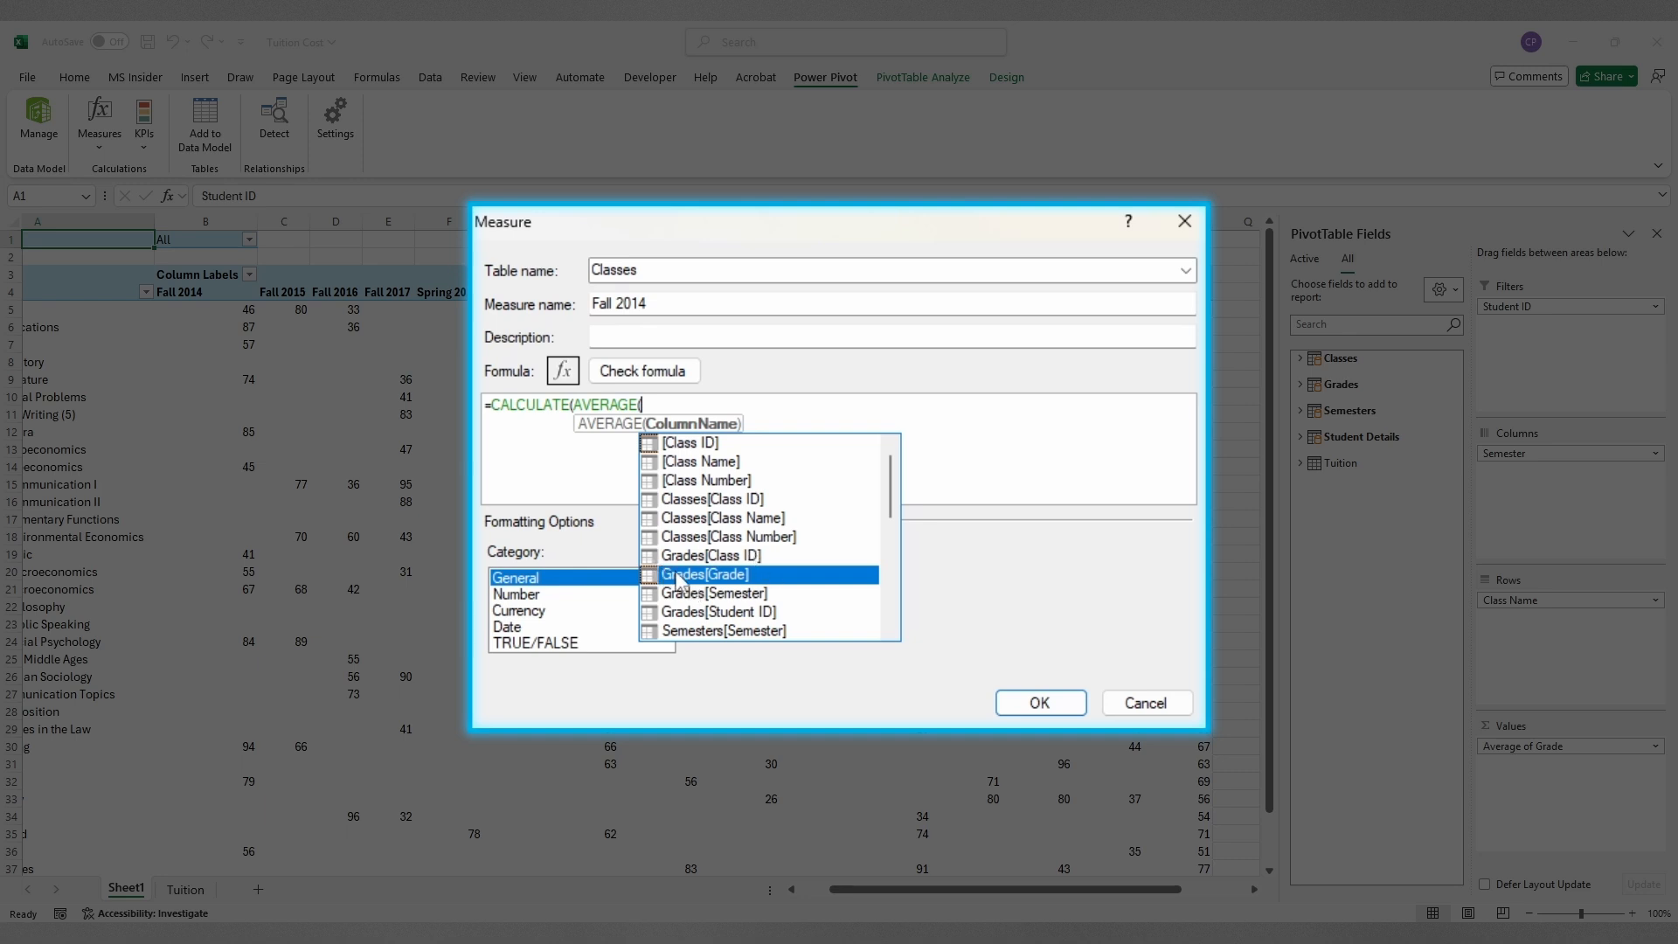
double_click(684, 574)
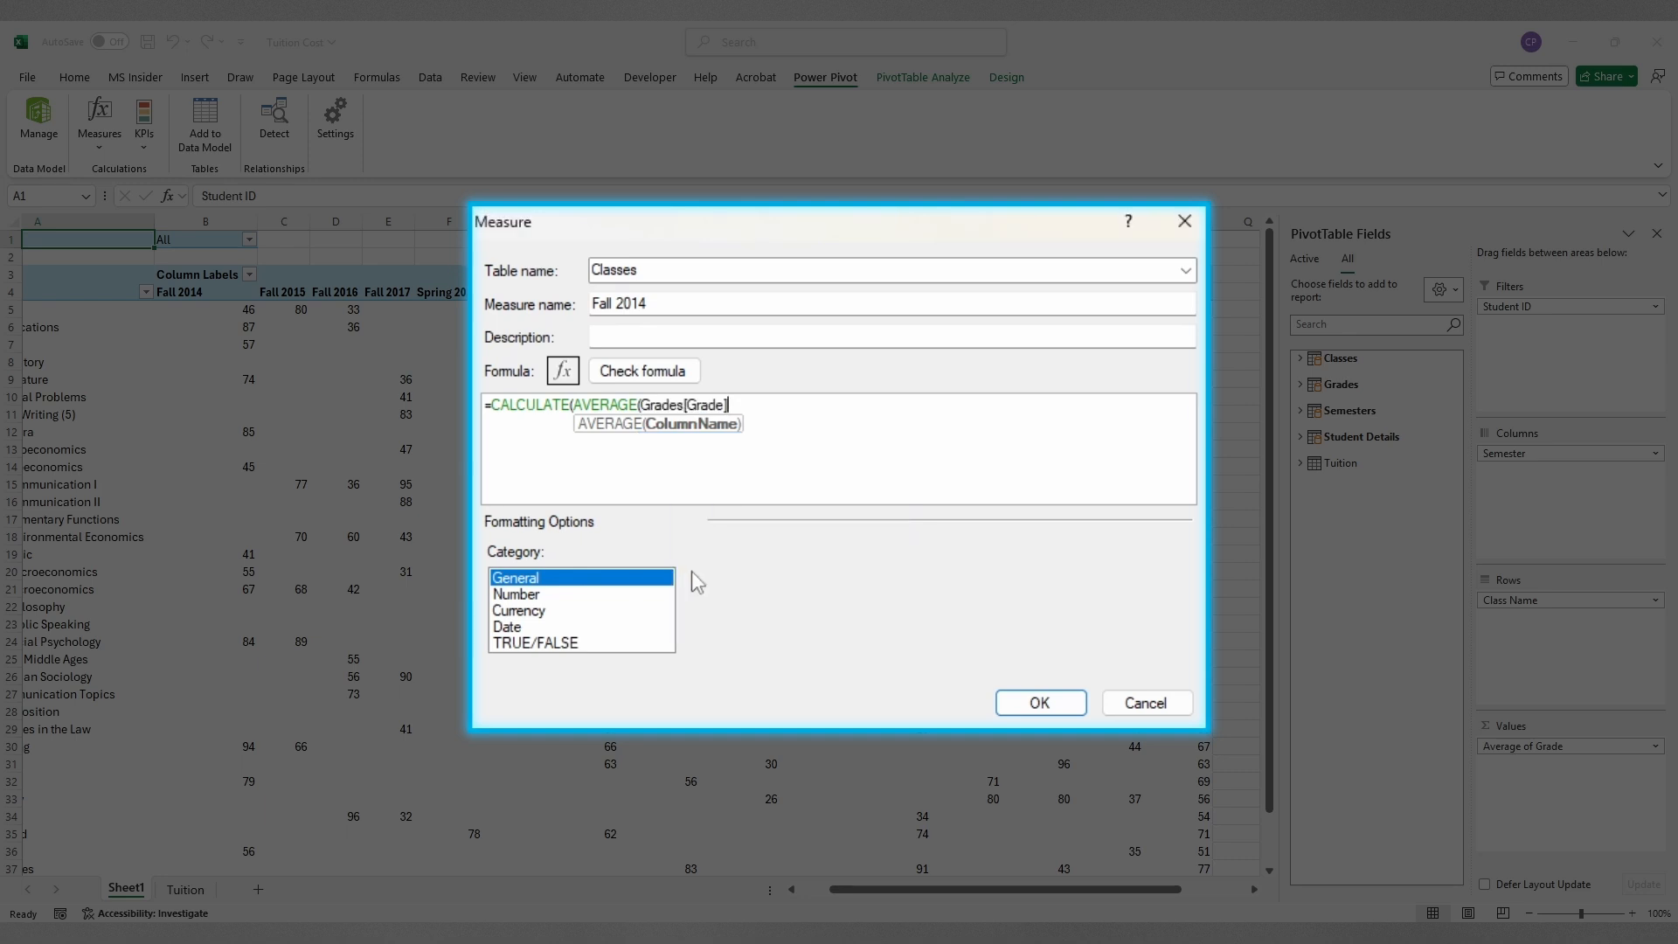
text())
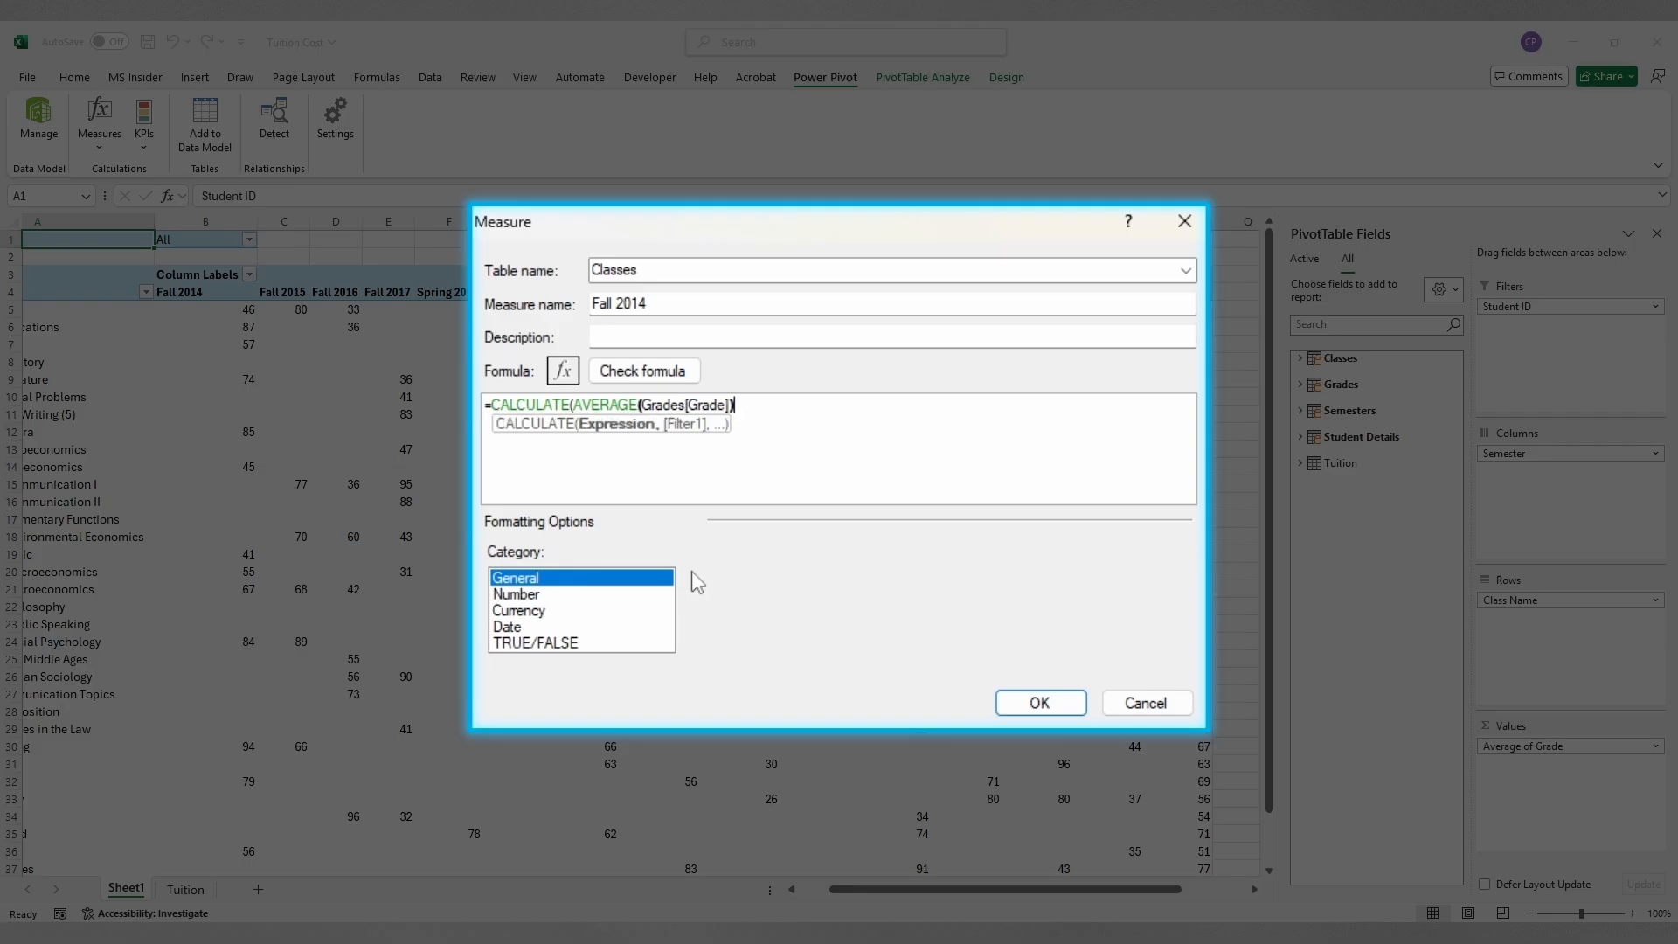
text(,)
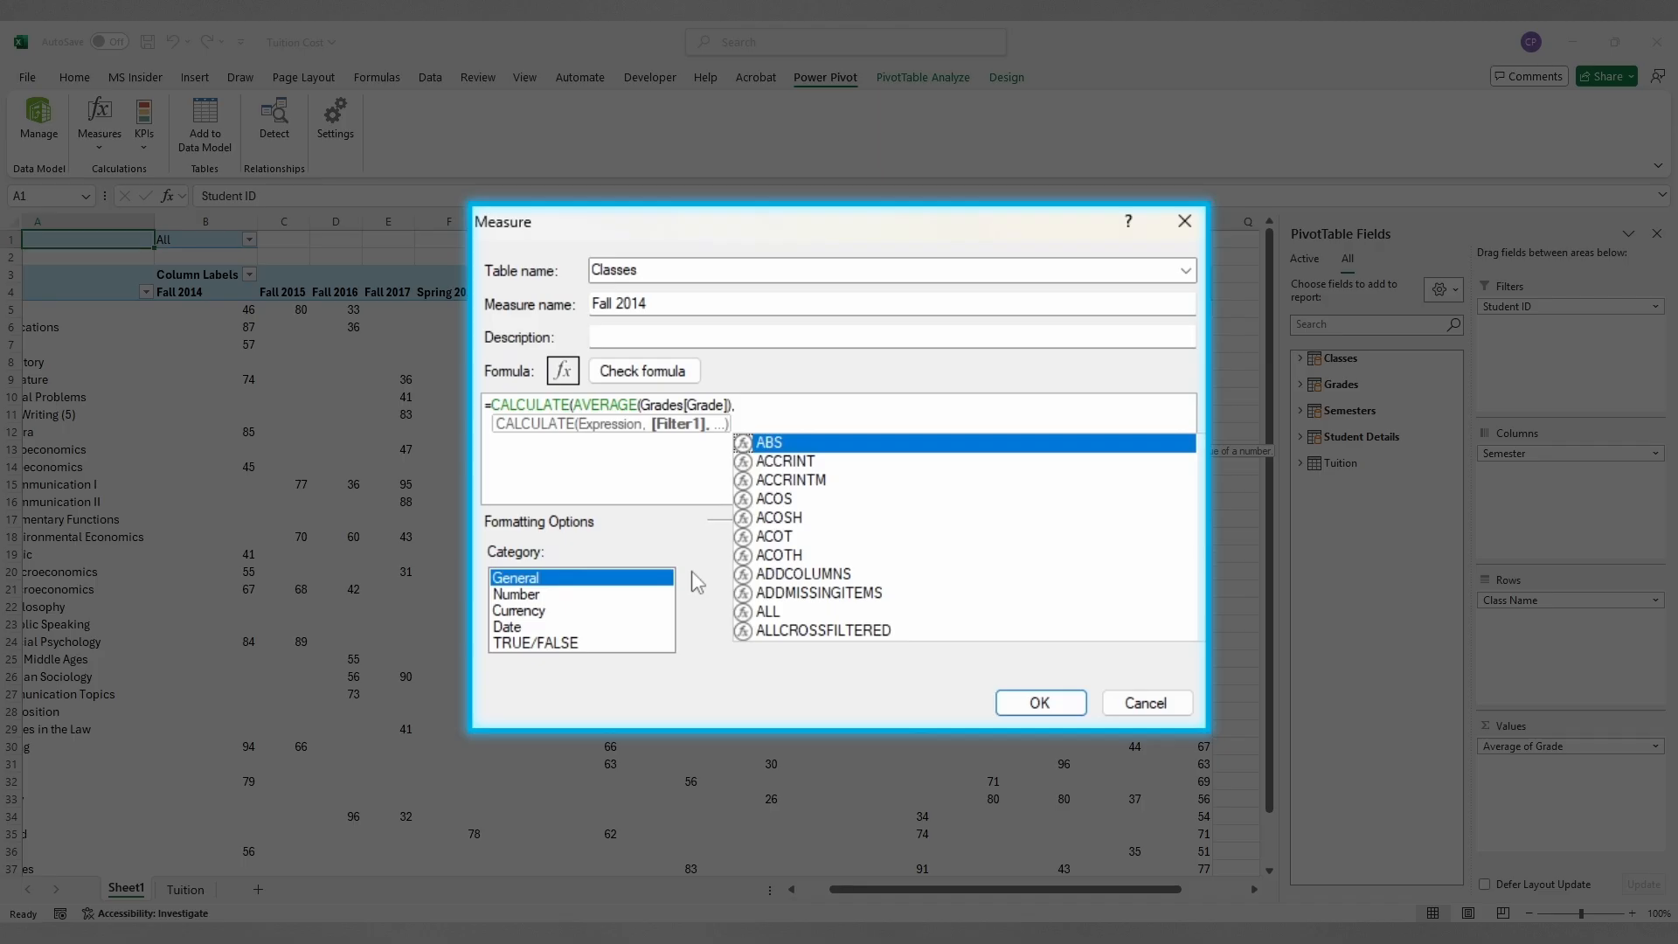
Step: Finish the formula with the filter Semesters[Semester]="Fall 2014" and the closing parenthesis
text(sem)
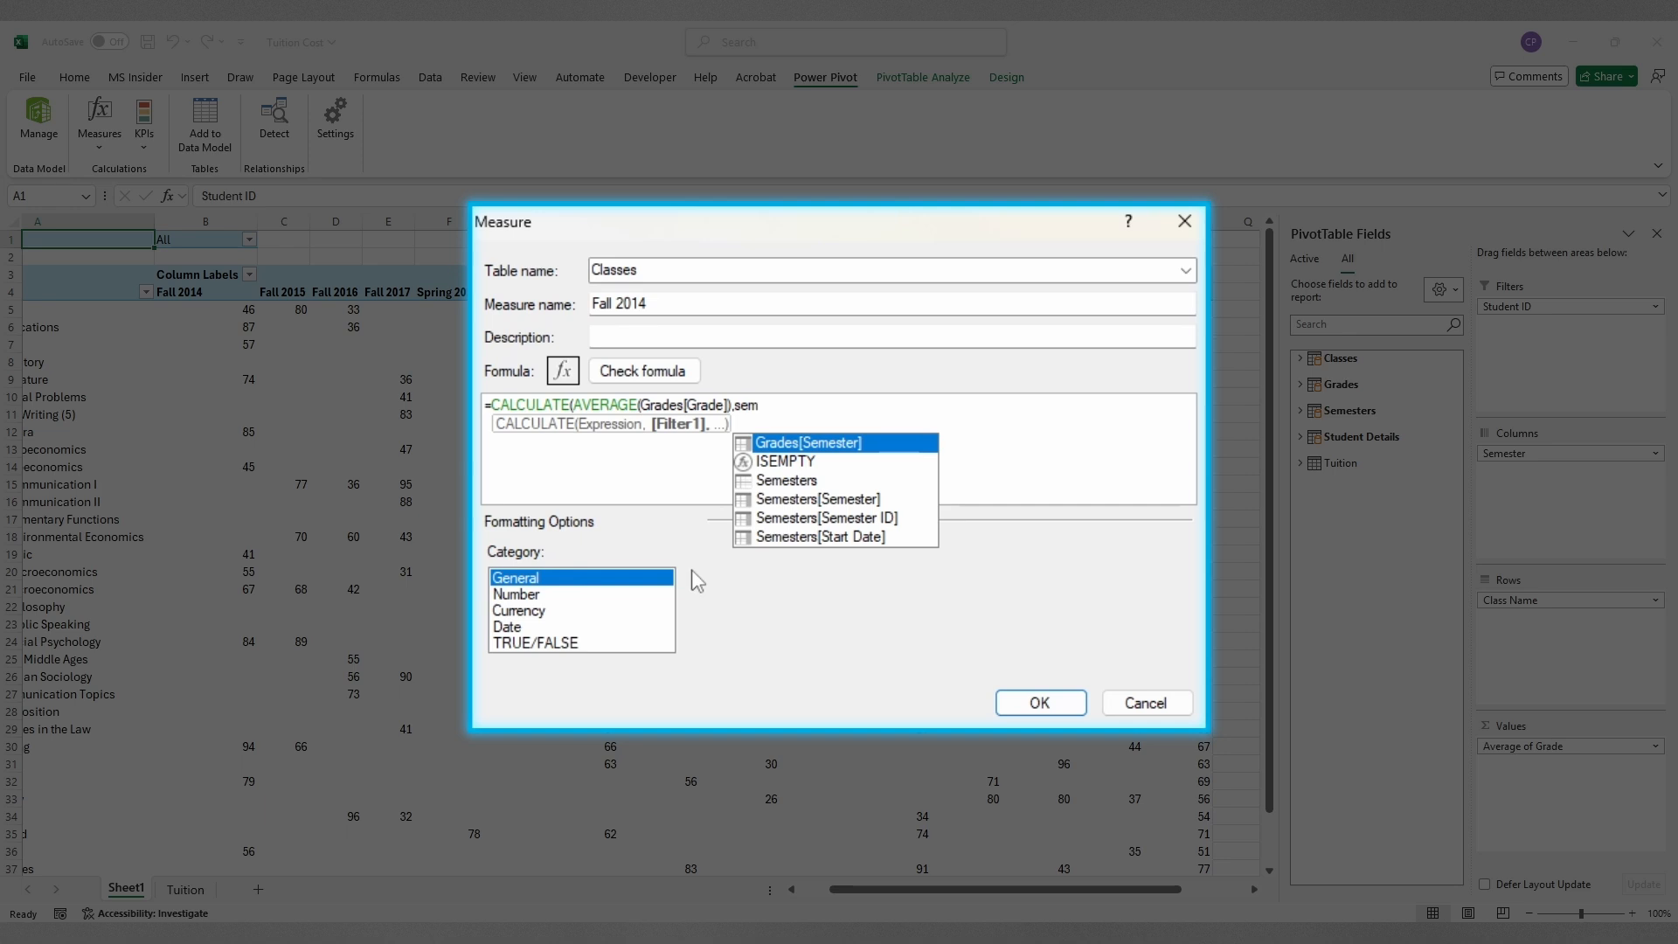
double_click(872, 501)
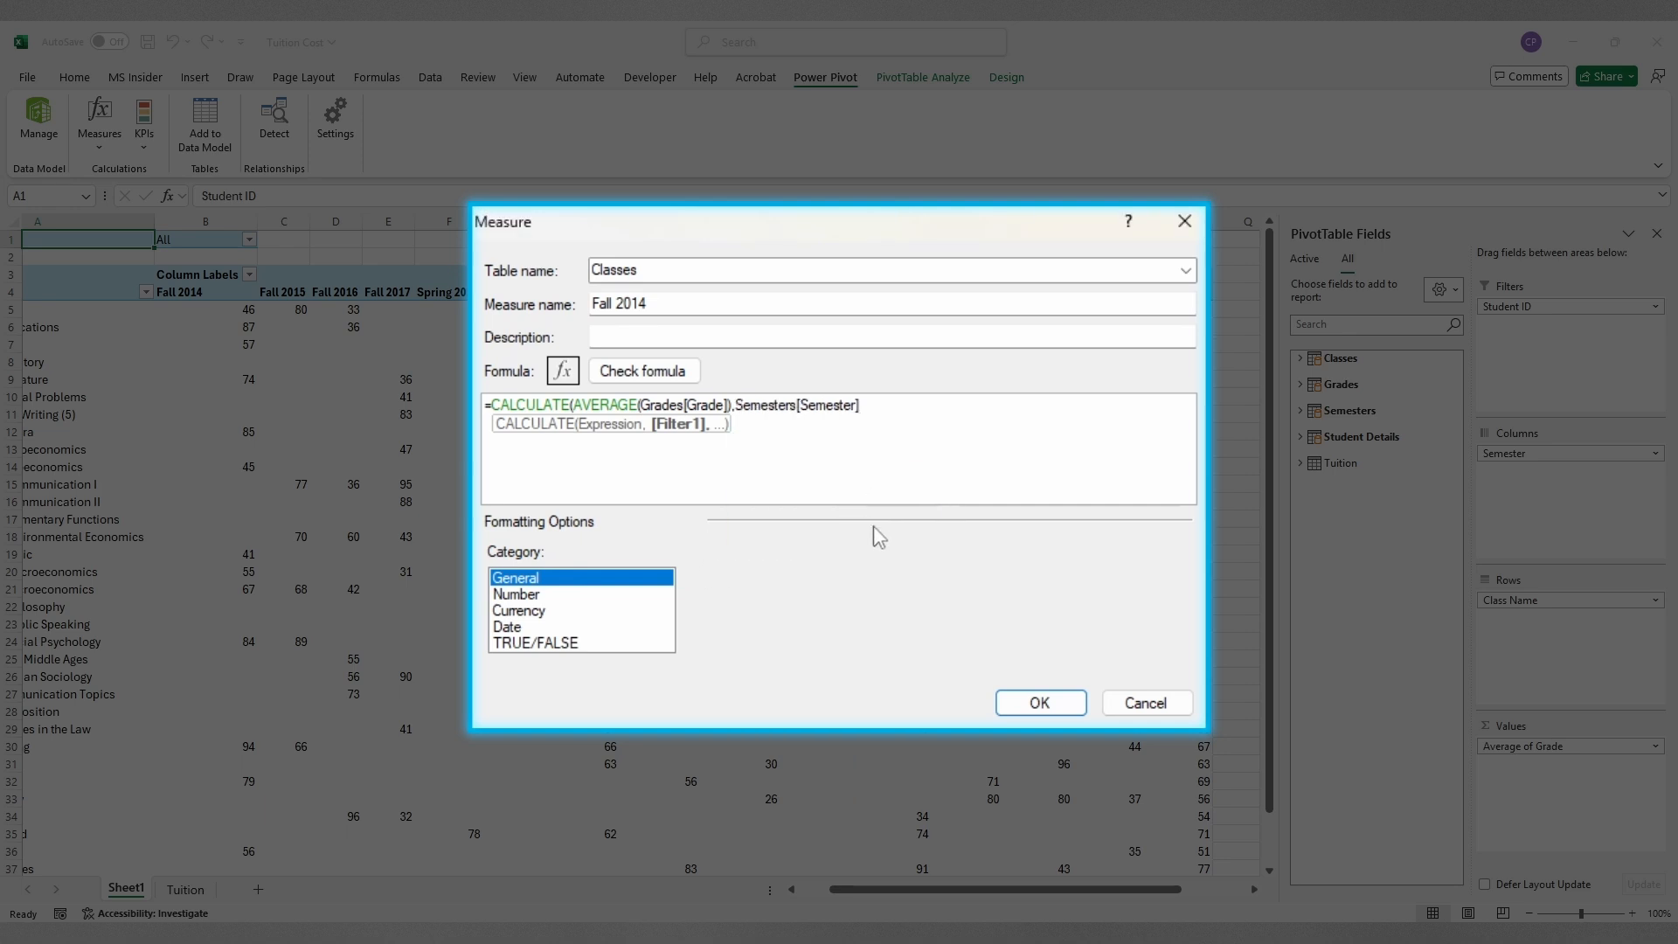
text(=)
text("Fall 2014"))
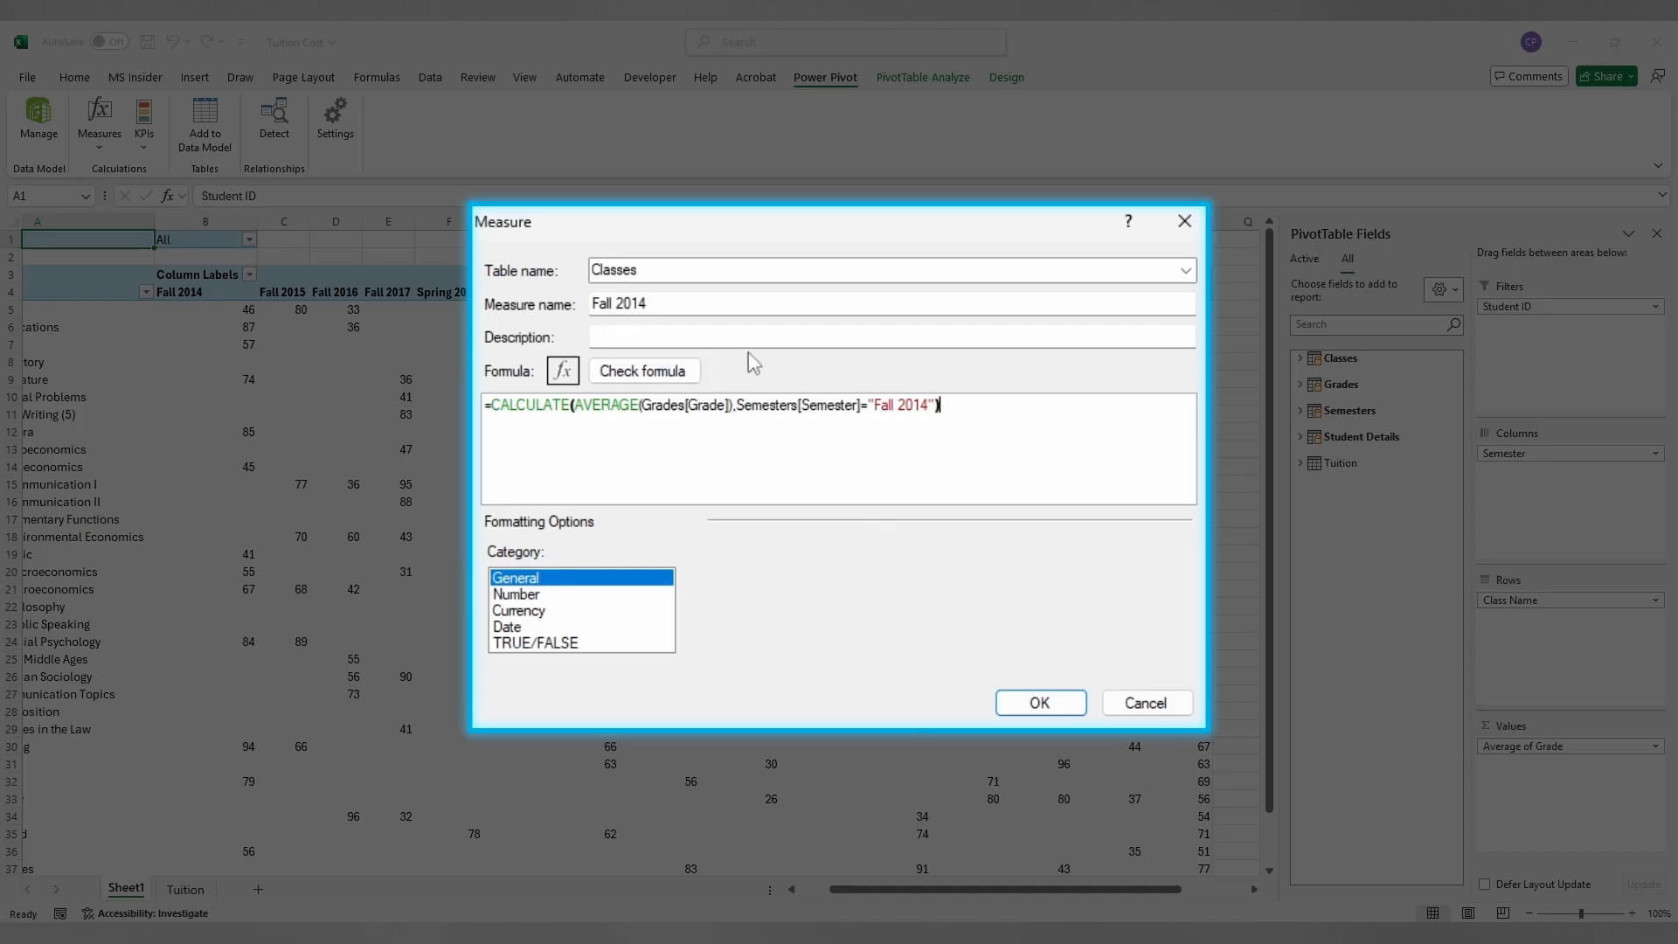
Step: Confirm the Fall 2014 measure formula has no errors and save the measure
click(696, 370)
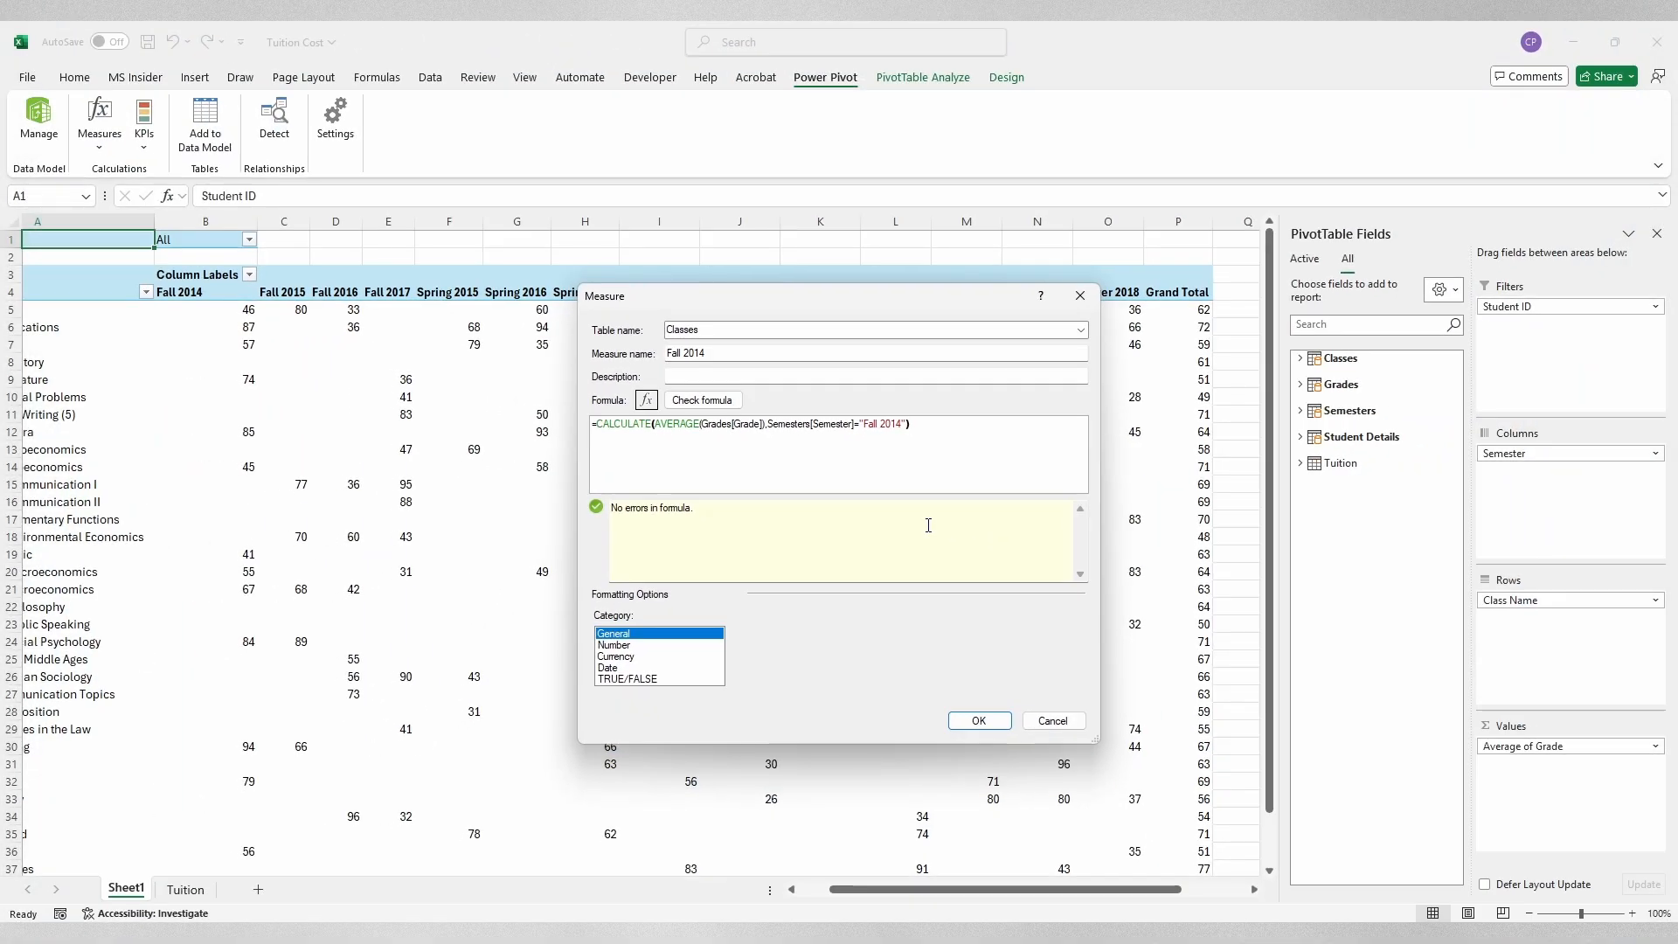
click(986, 722)
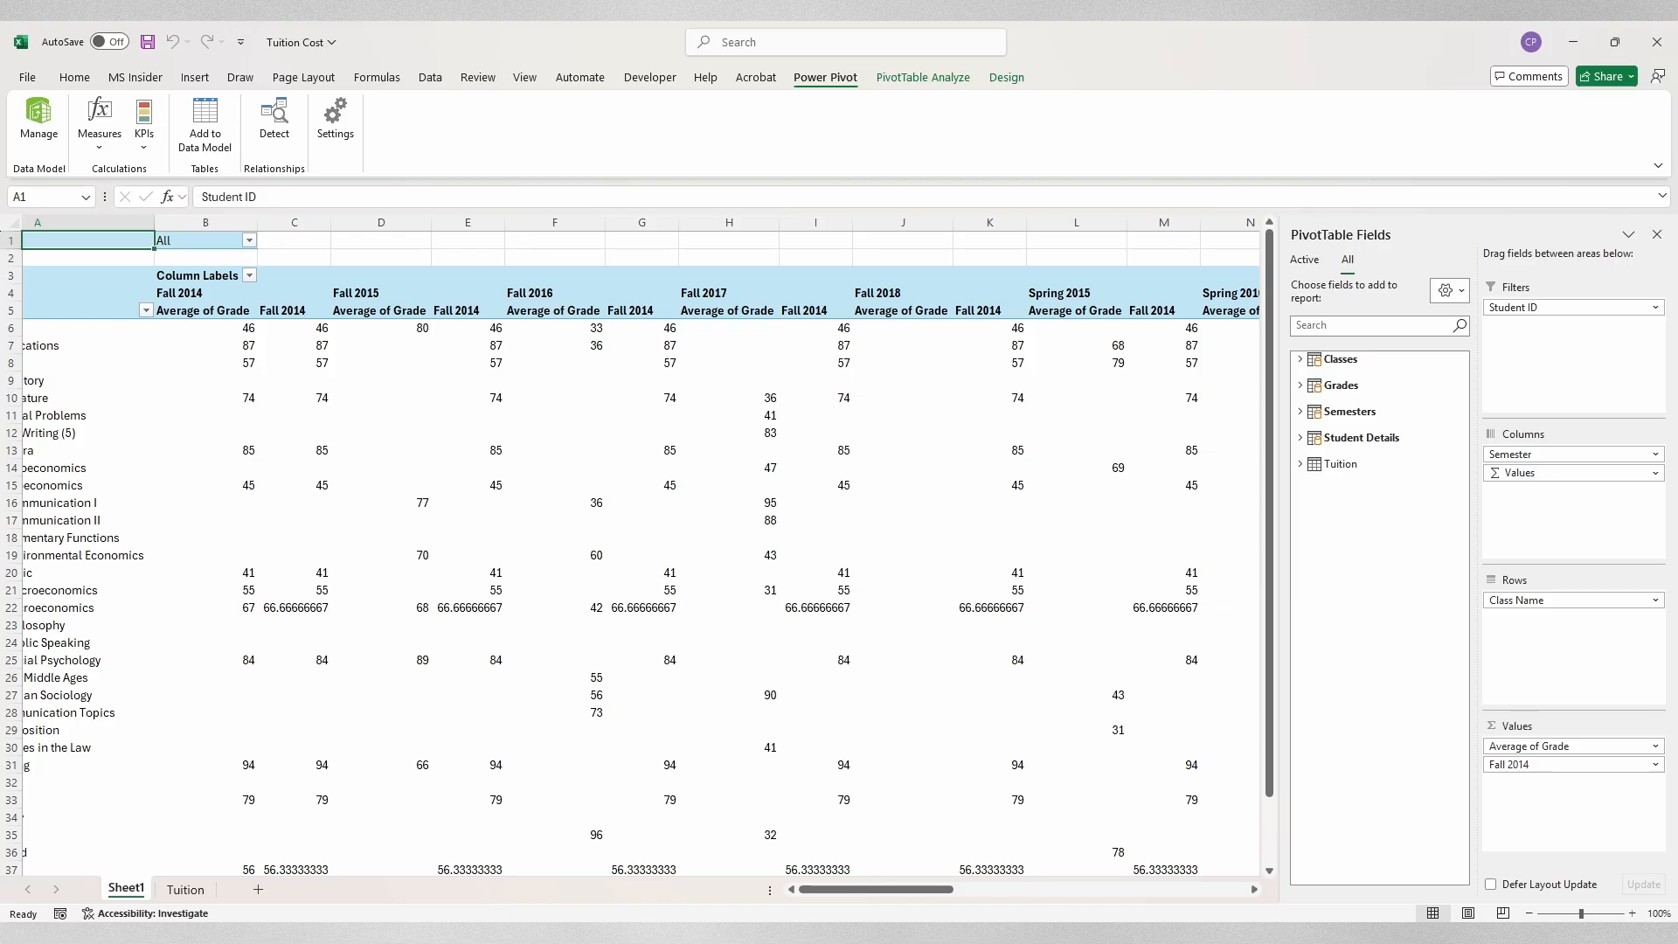
Step: Open the Column Labels semester filter list of the PivotTable
click(249, 275)
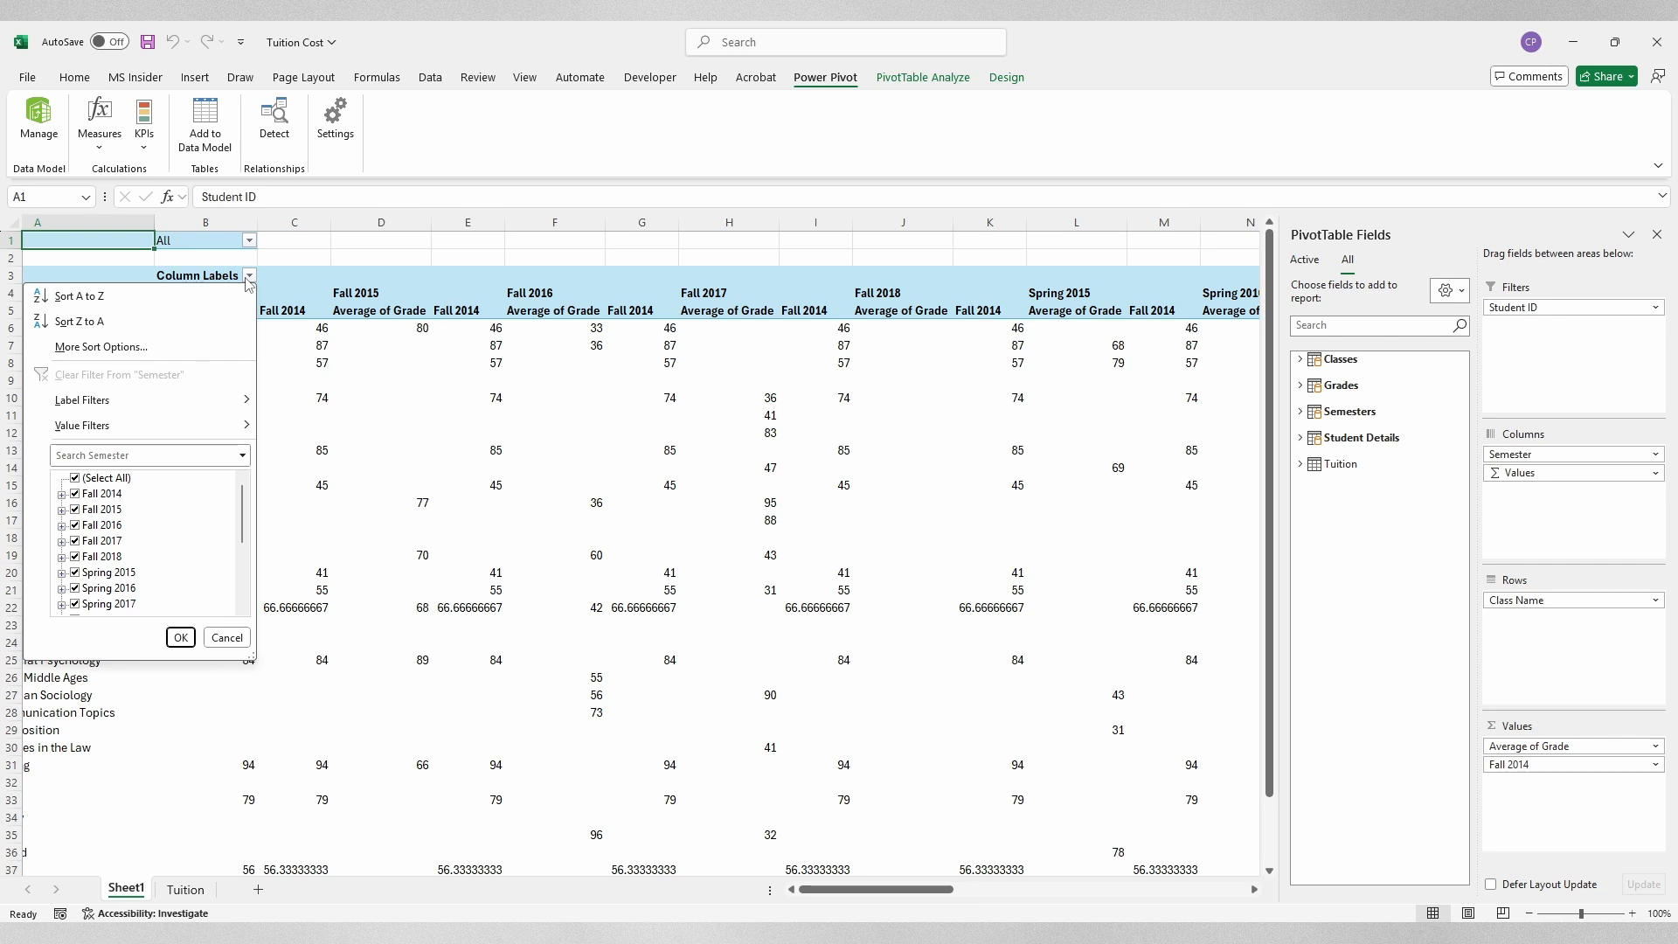
Step: Filter the columns to only Winter 2015, Winter 2016, Winter 2017 and Winter 2018
click(75, 478)
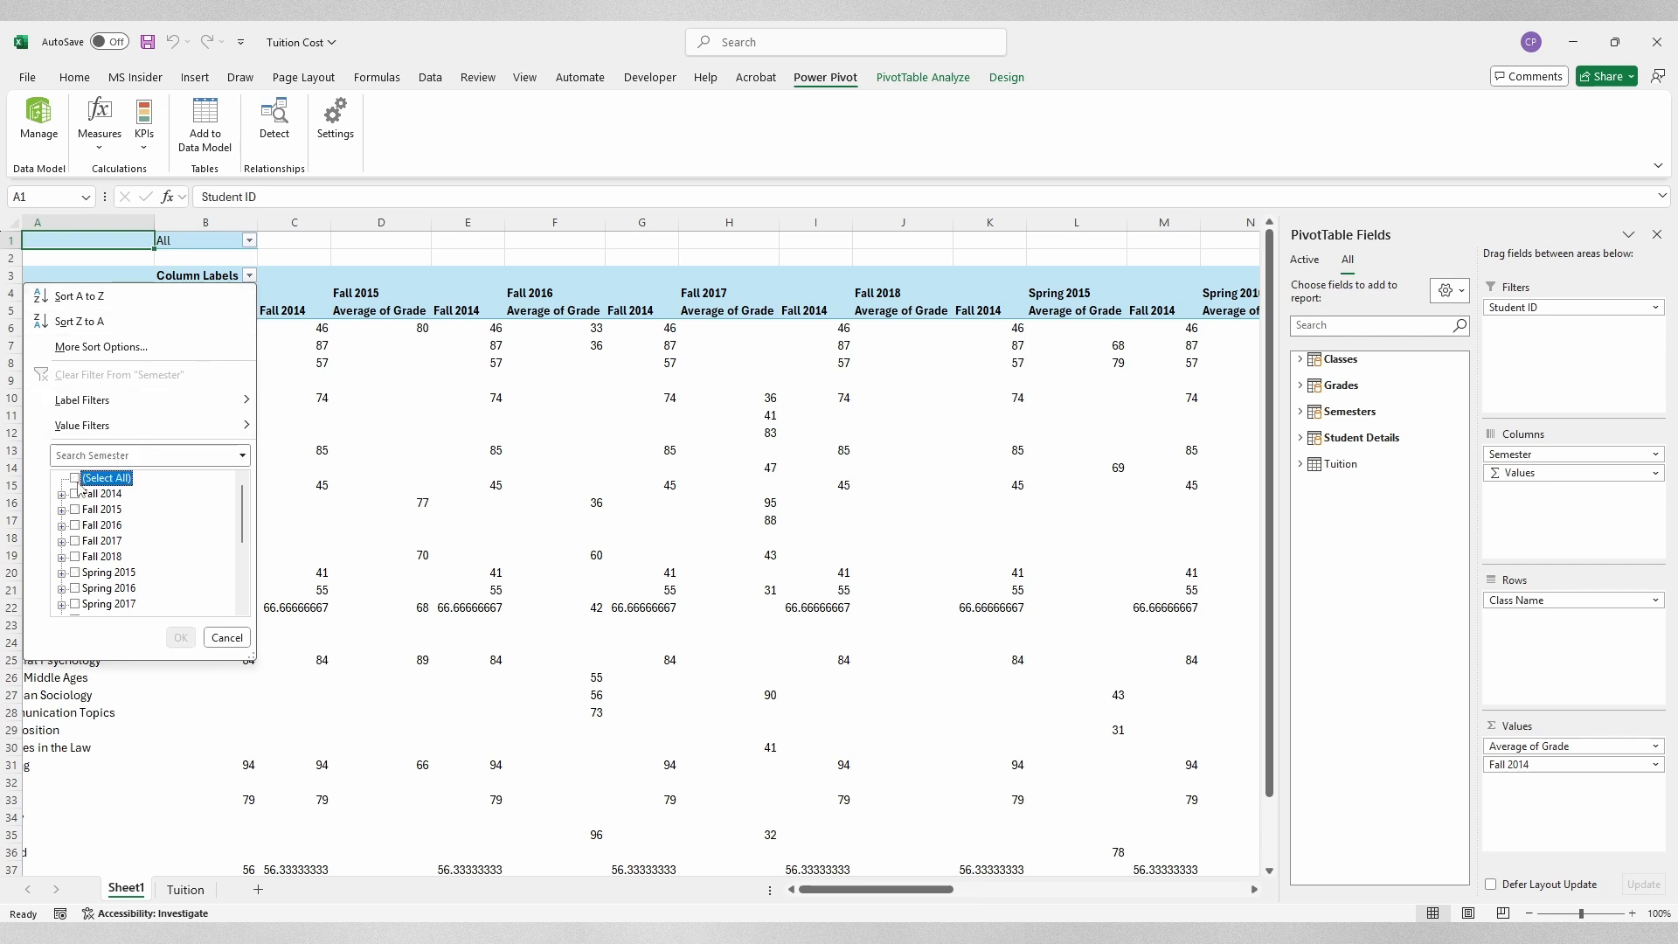
scroll(77, 546, down, 3)
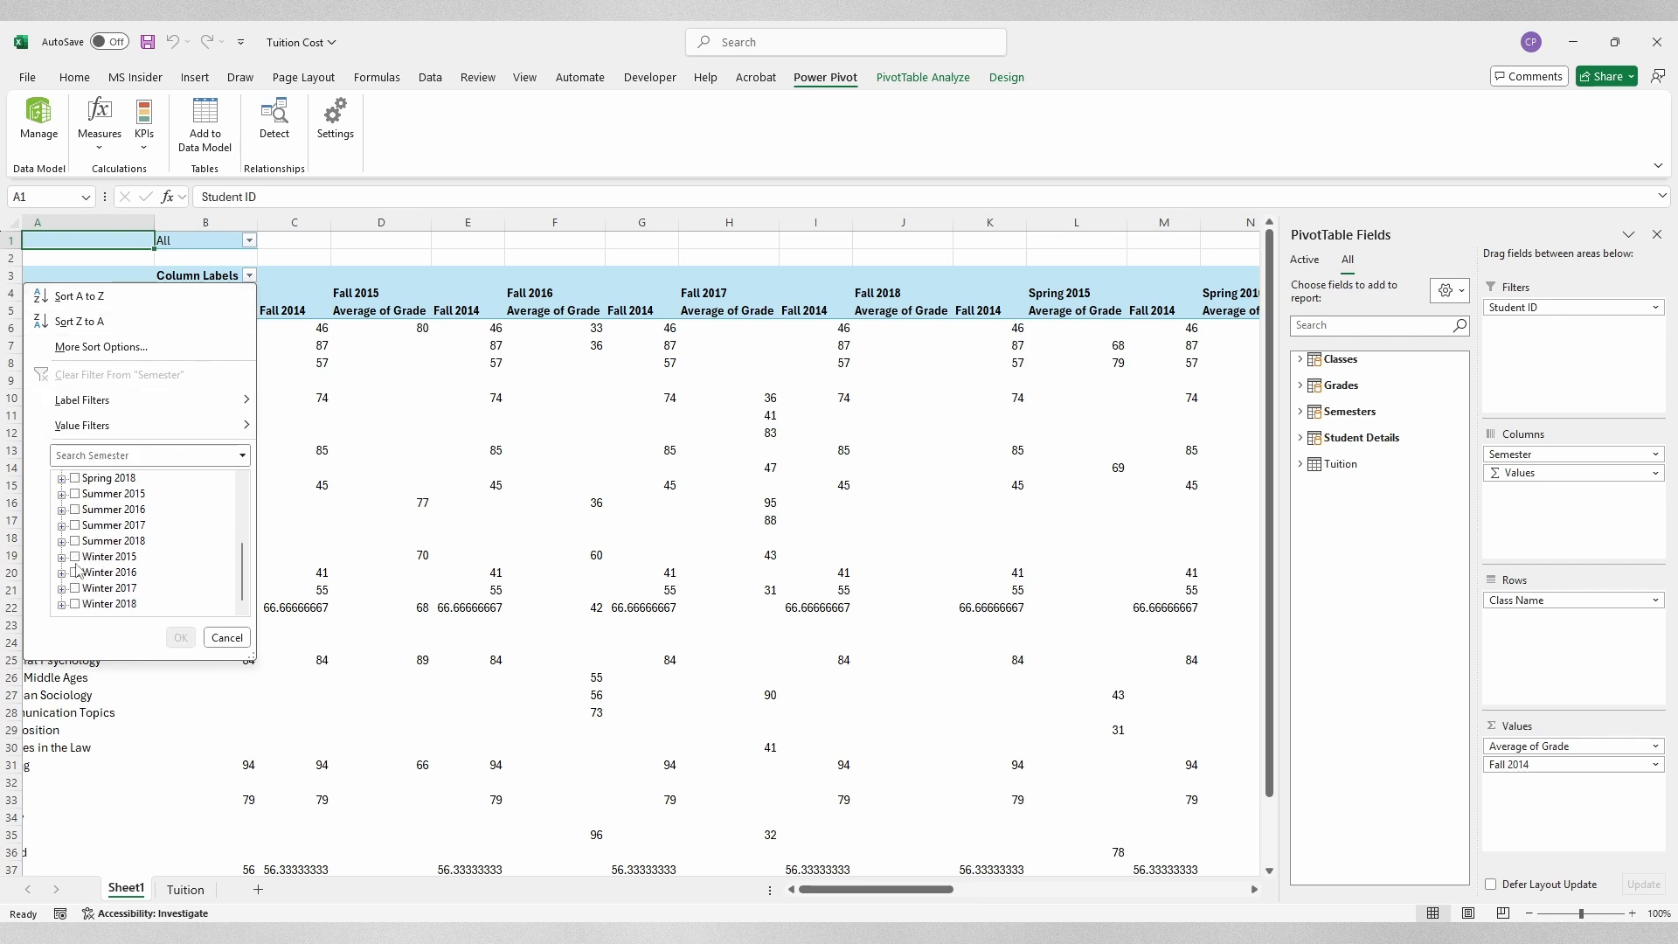
click(76, 557)
click(76, 573)
click(76, 588)
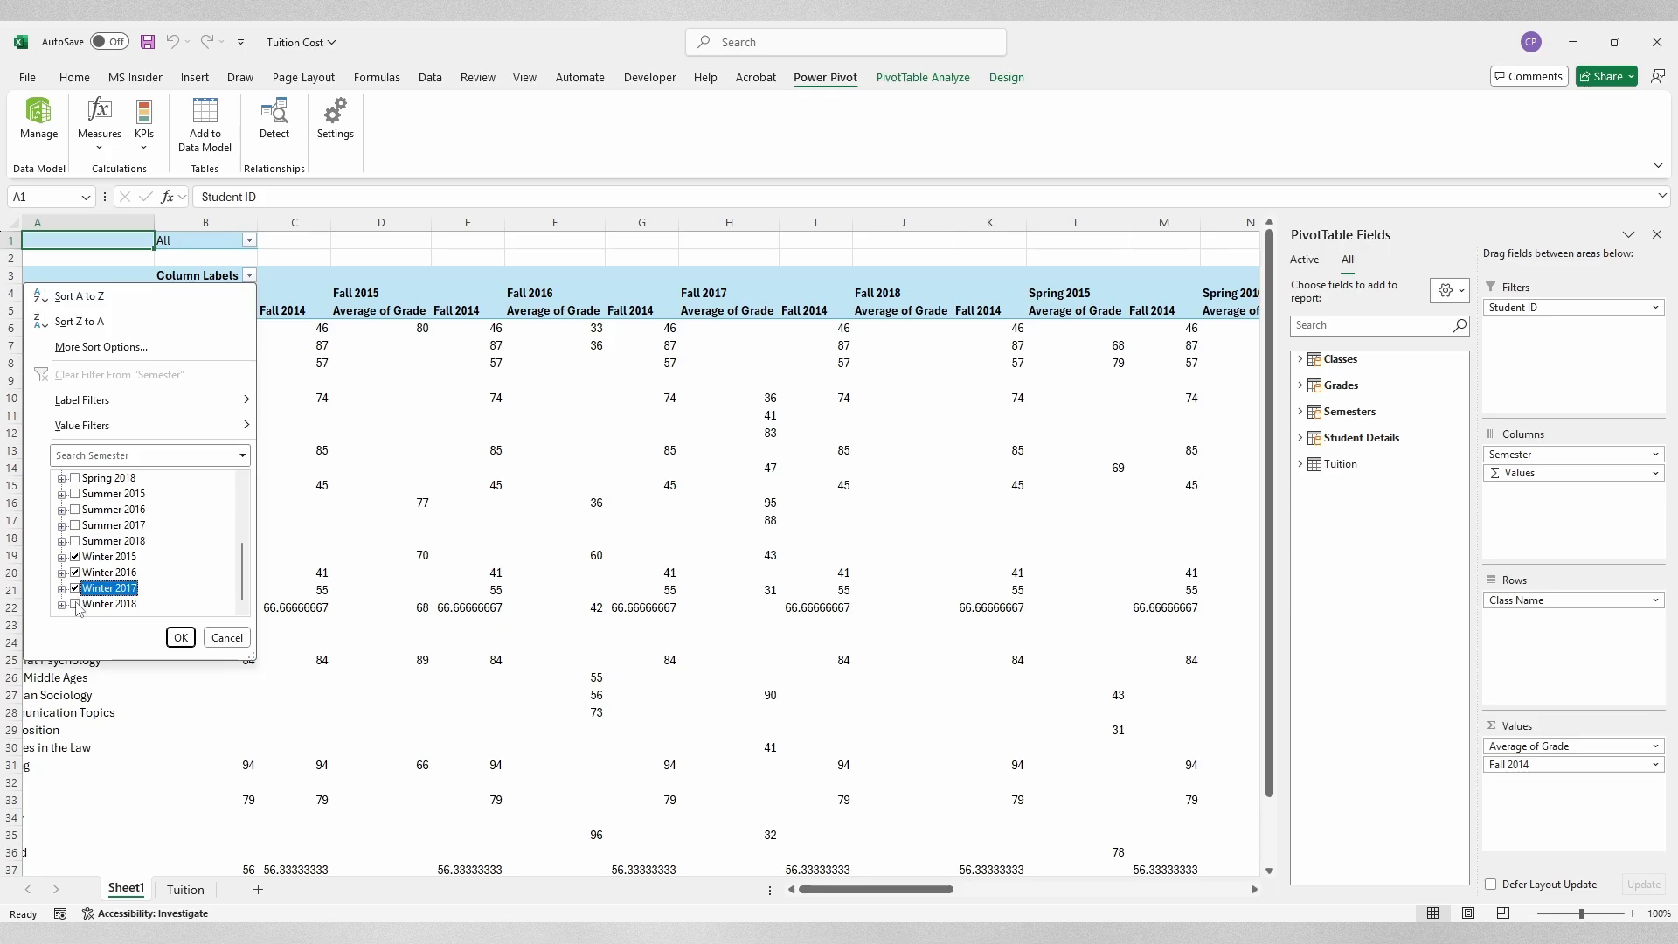
click(76, 604)
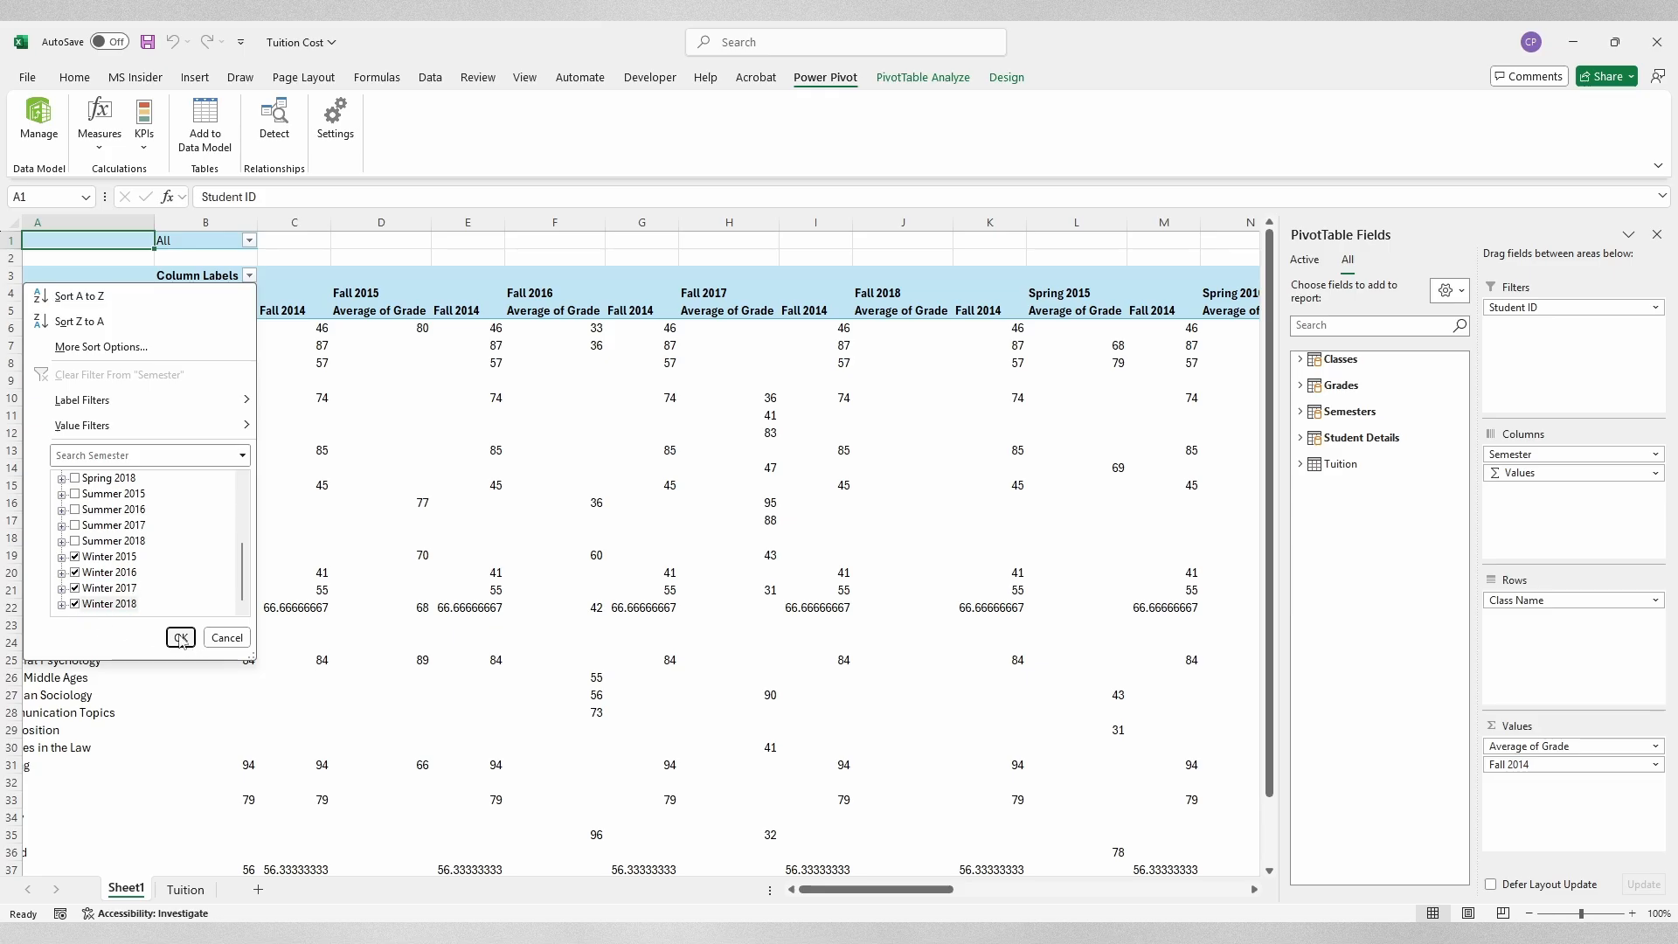
click(181, 637)
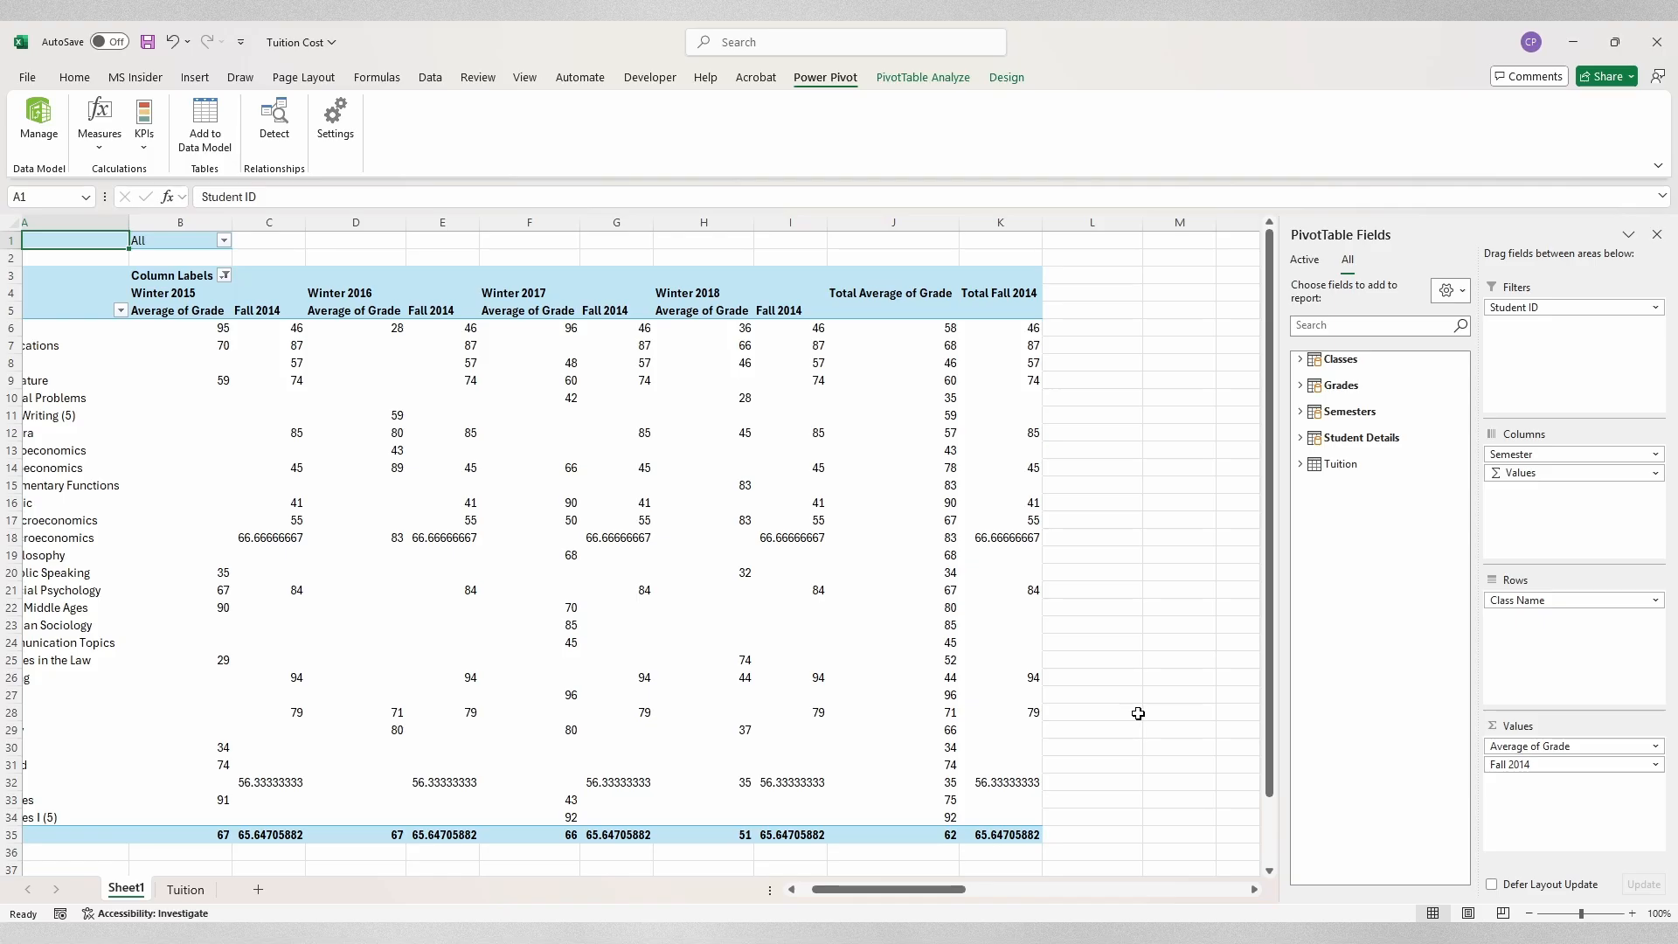
Step: Format the Fall 2014 value field as Number with 0 decimal places
click(1656, 766)
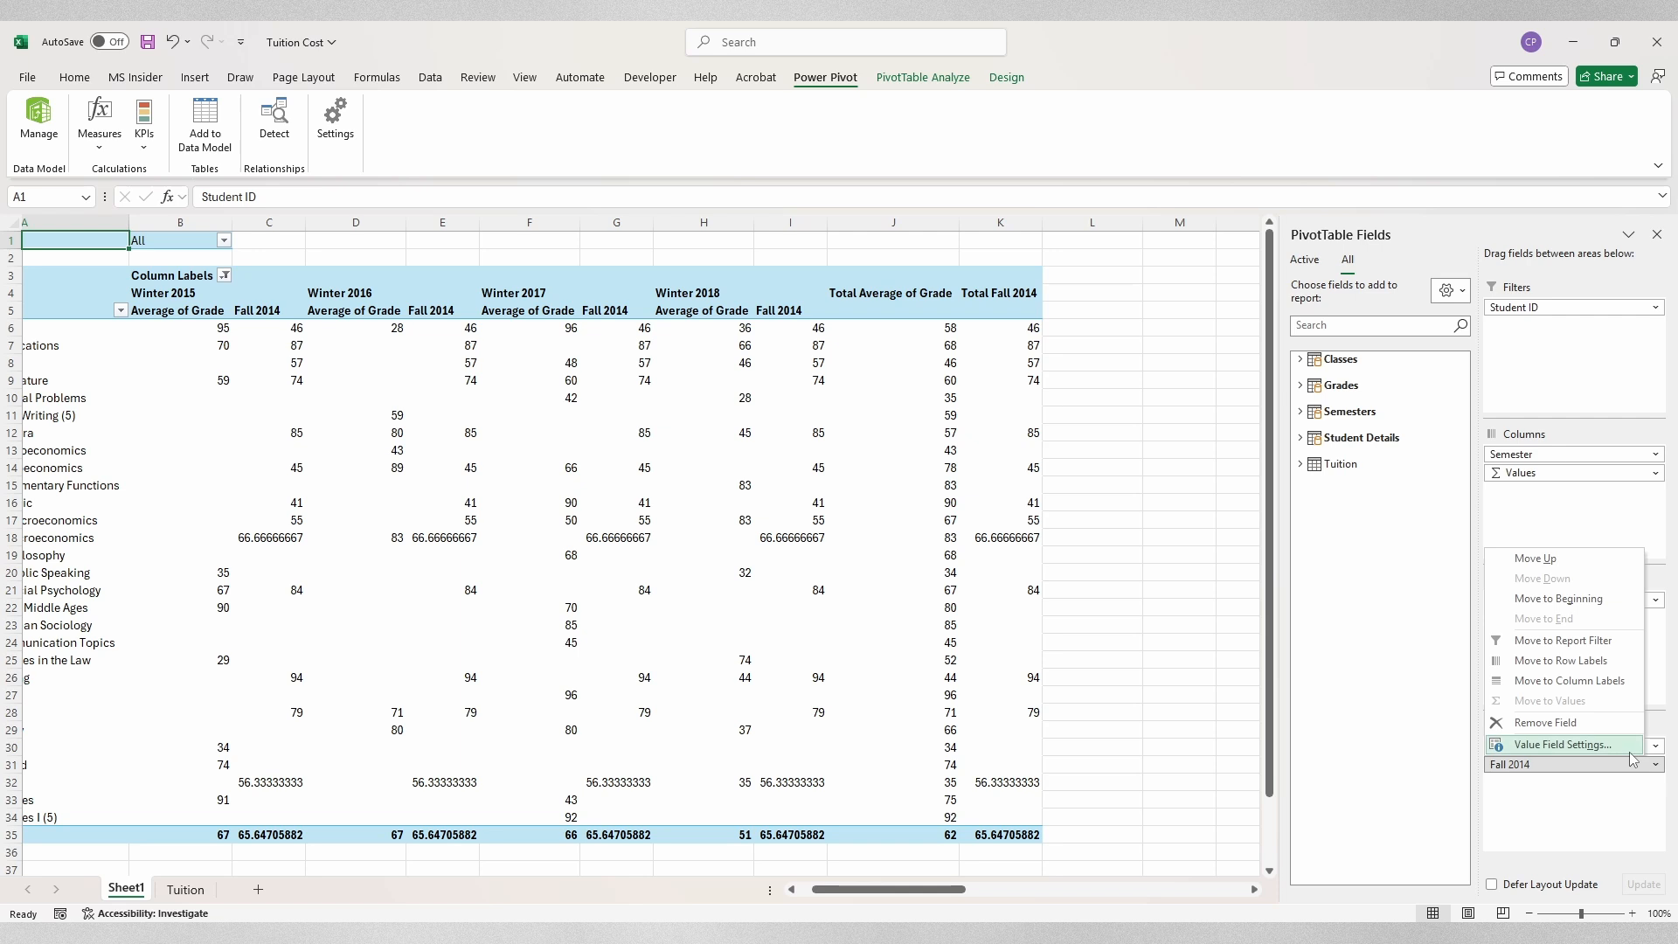
click(1631, 750)
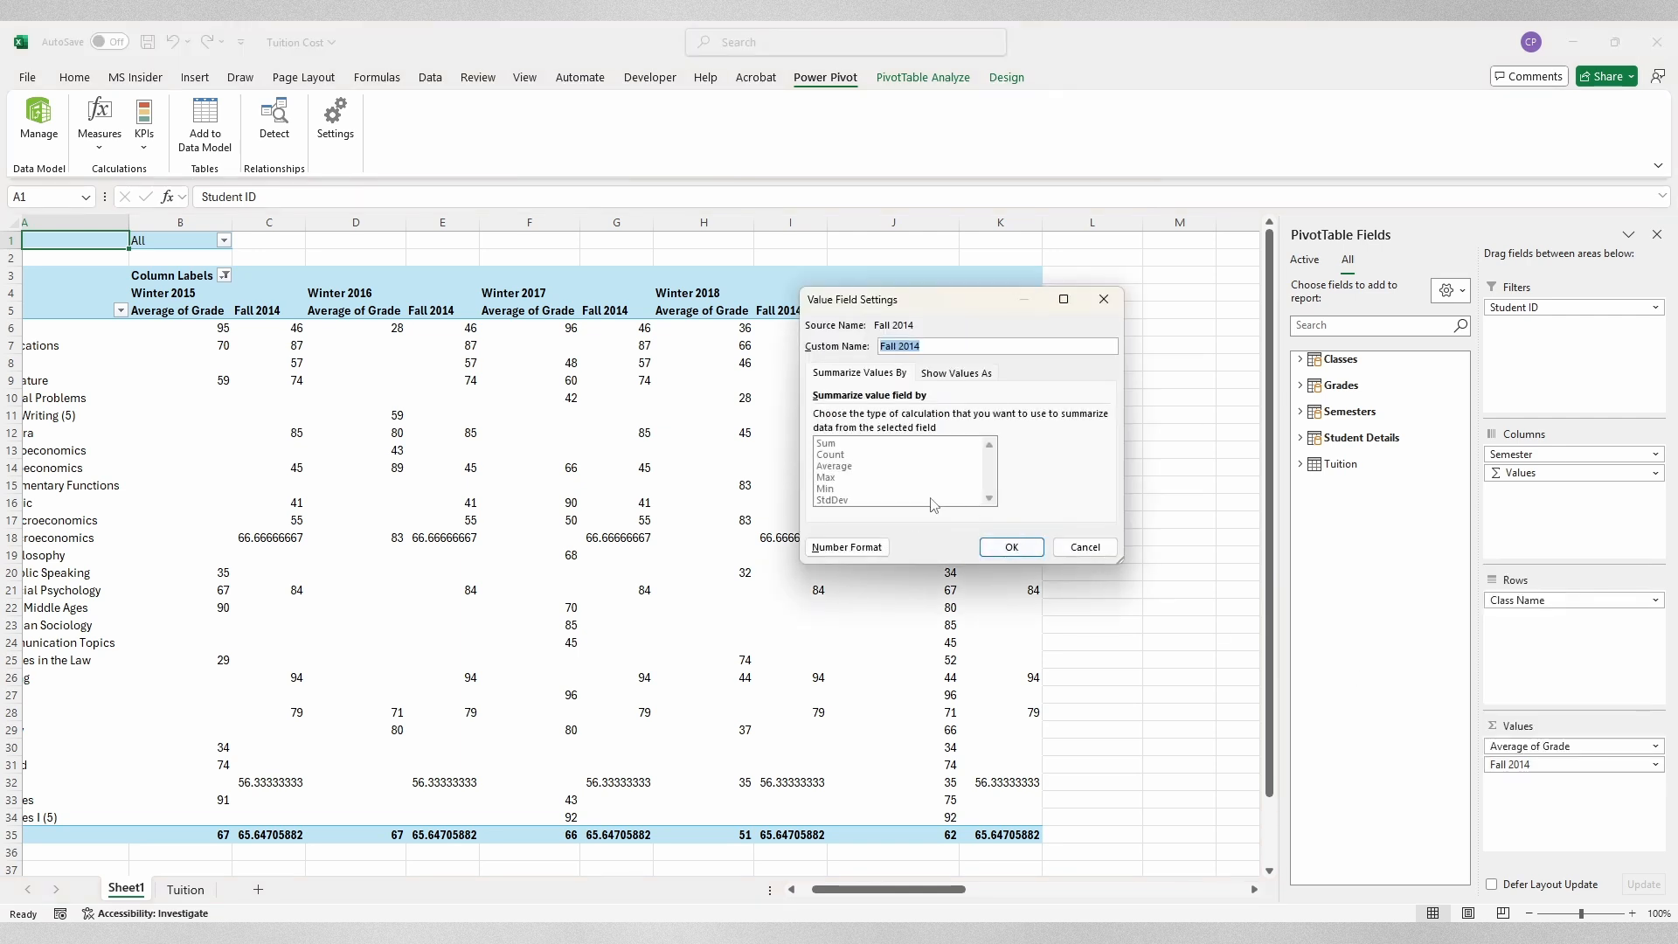
click(877, 553)
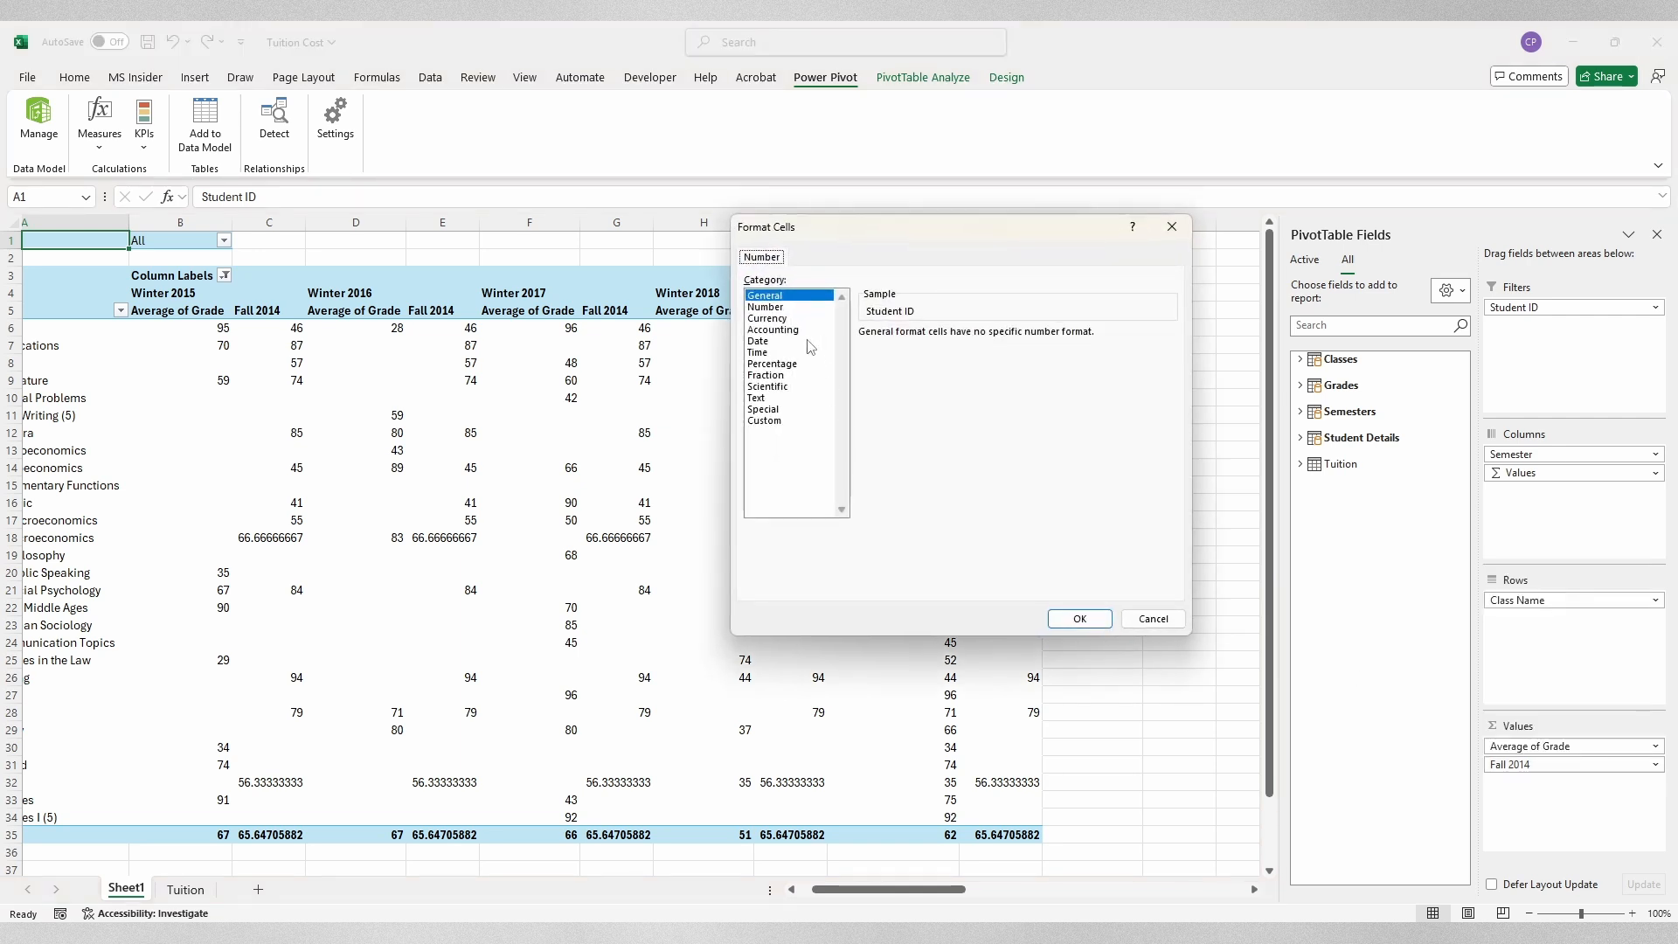
click(796, 307)
click(979, 338)
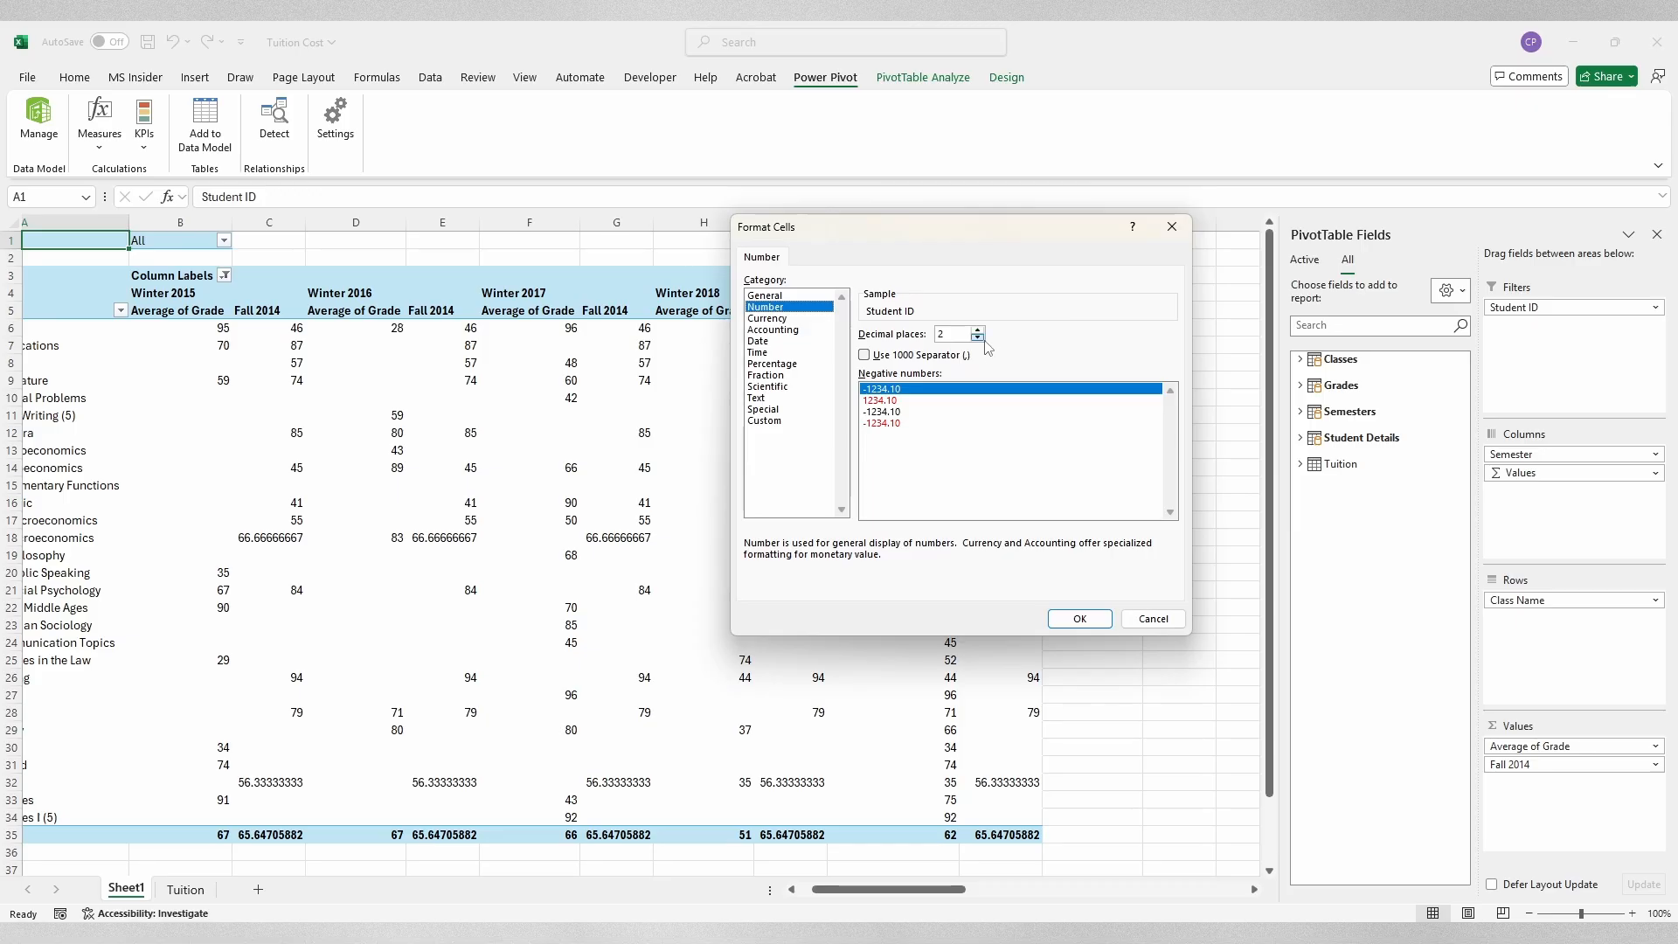
click(978, 338)
click(1089, 619)
click(1018, 547)
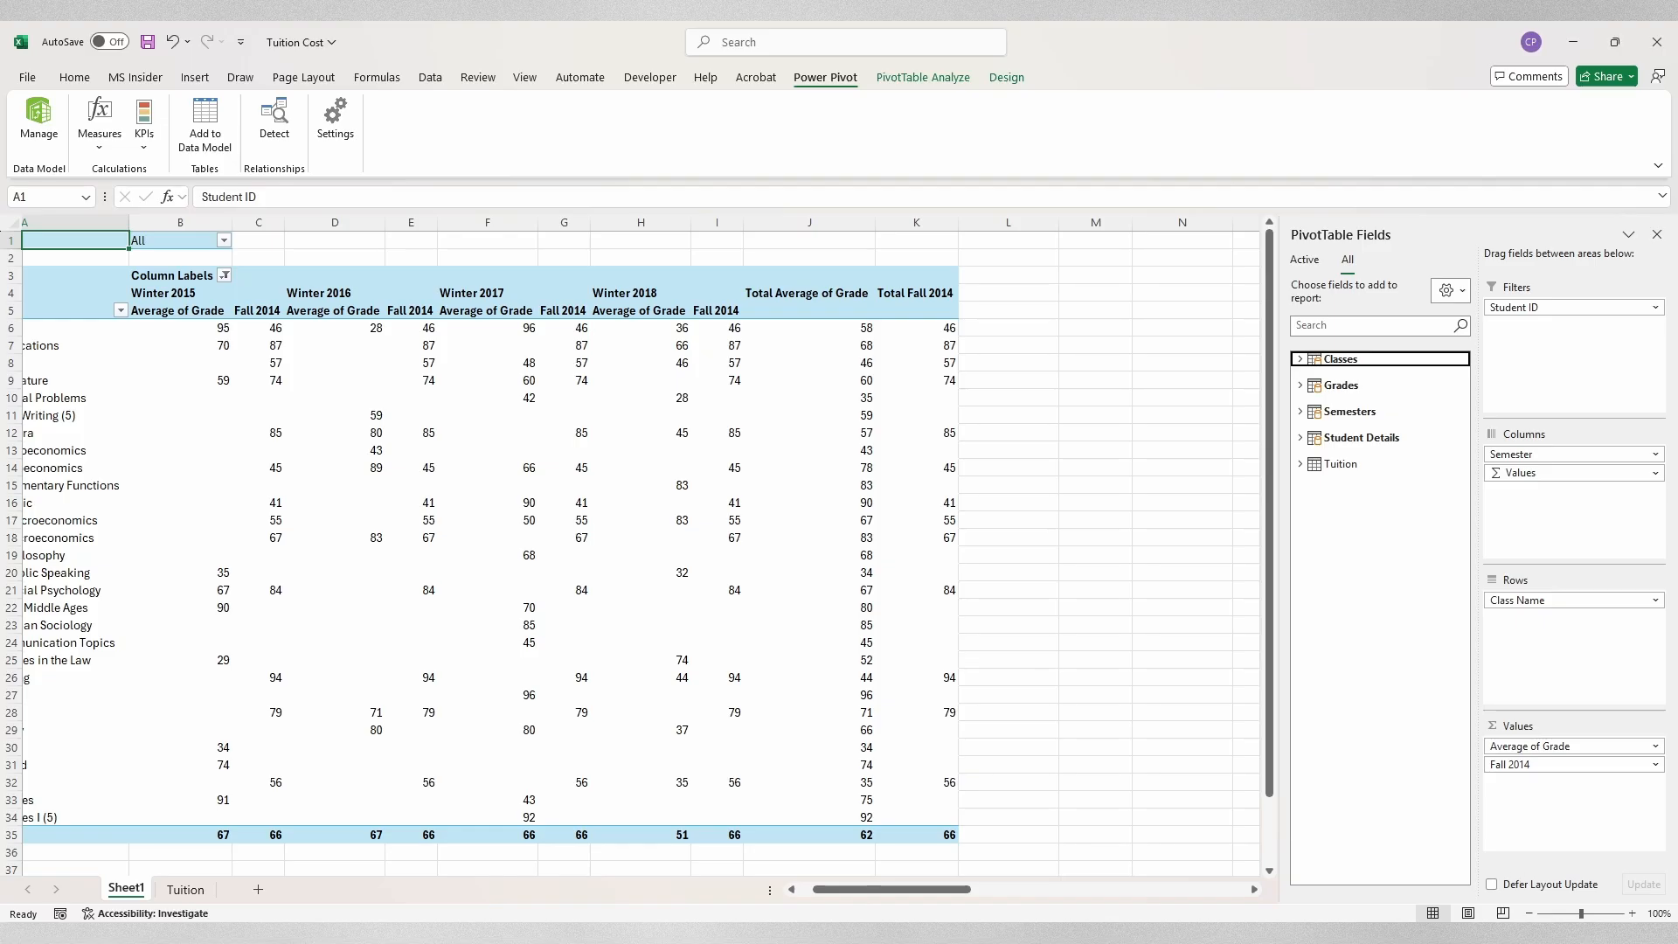
click(1300, 359)
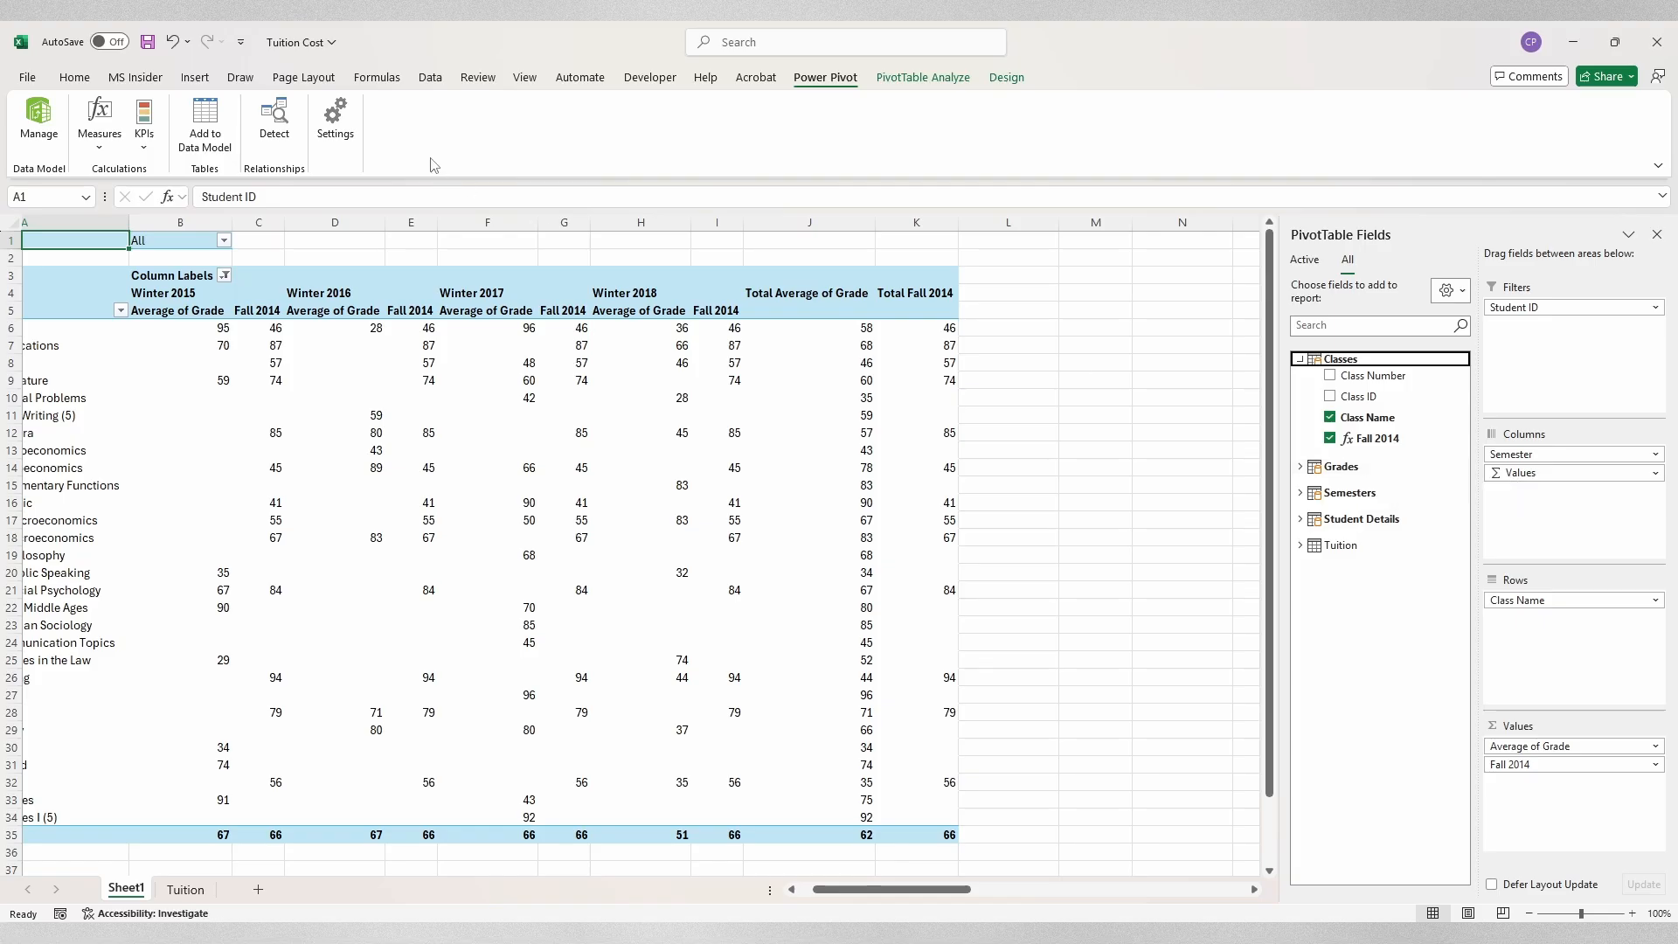
click(105, 154)
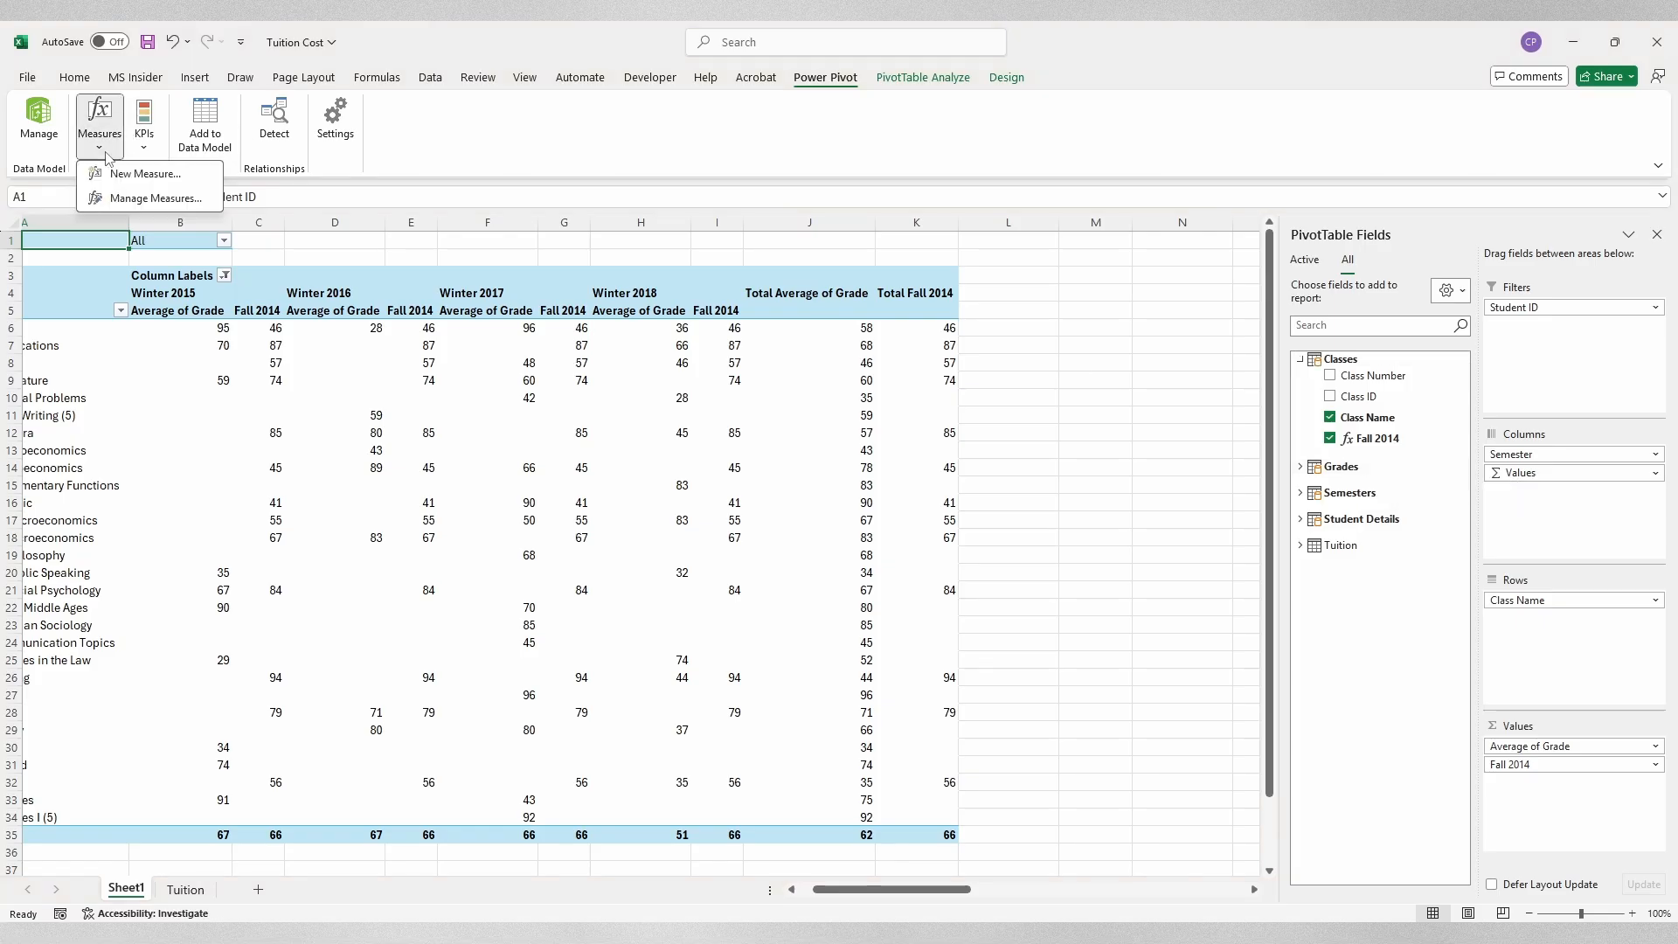
click(173, 198)
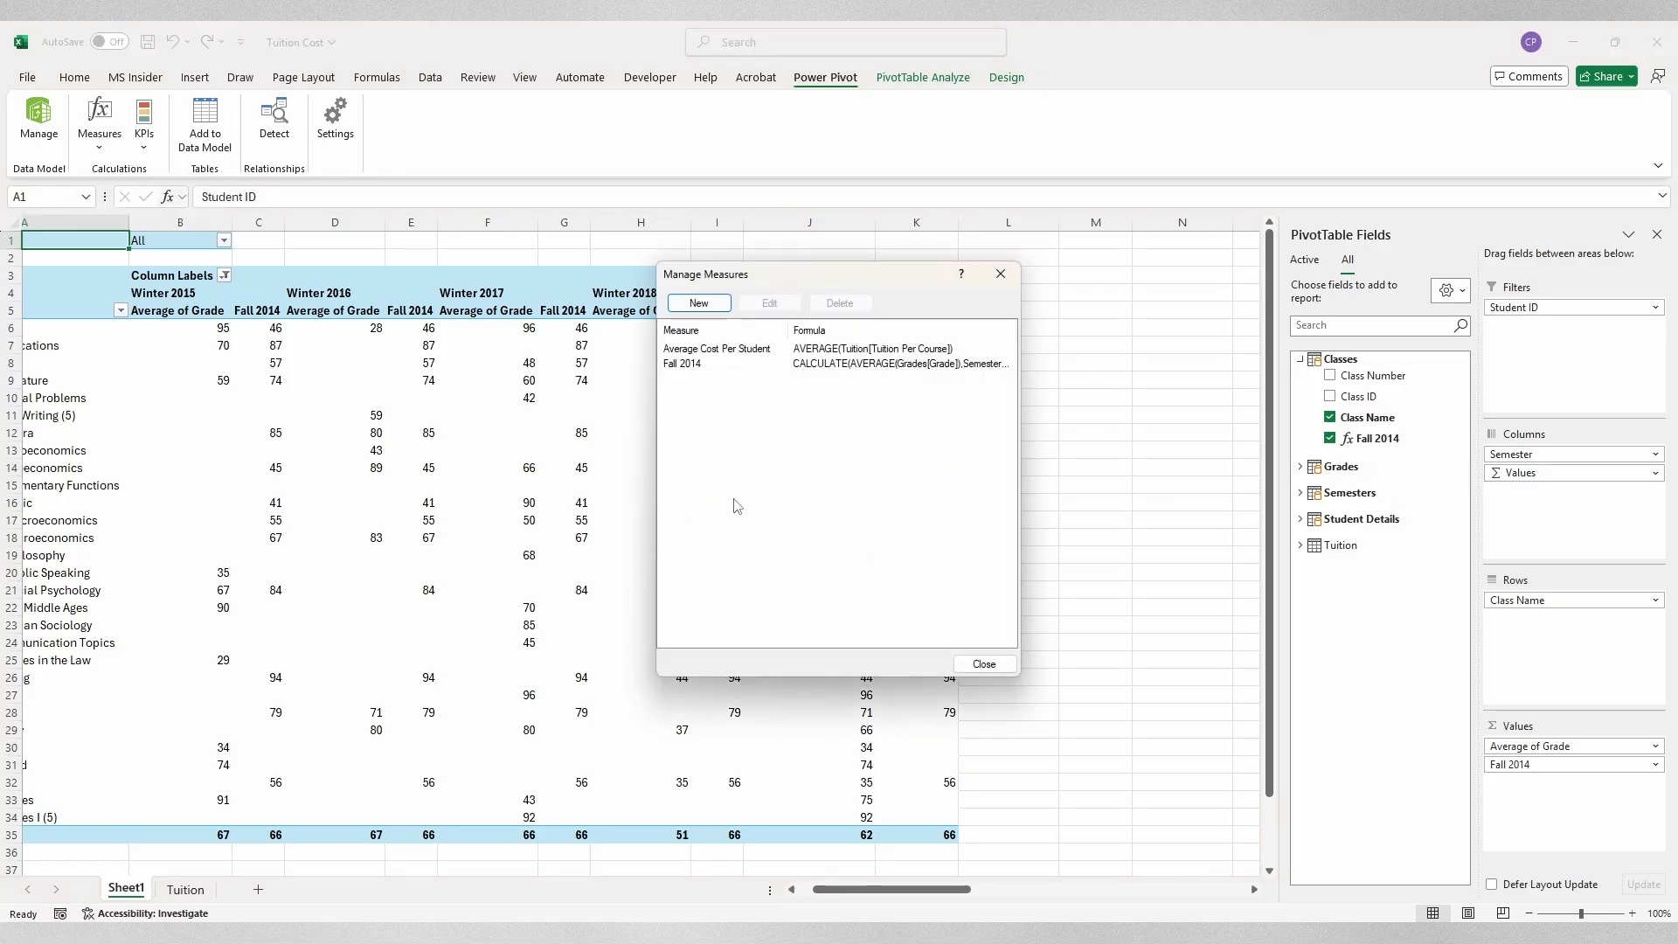
click(704, 364)
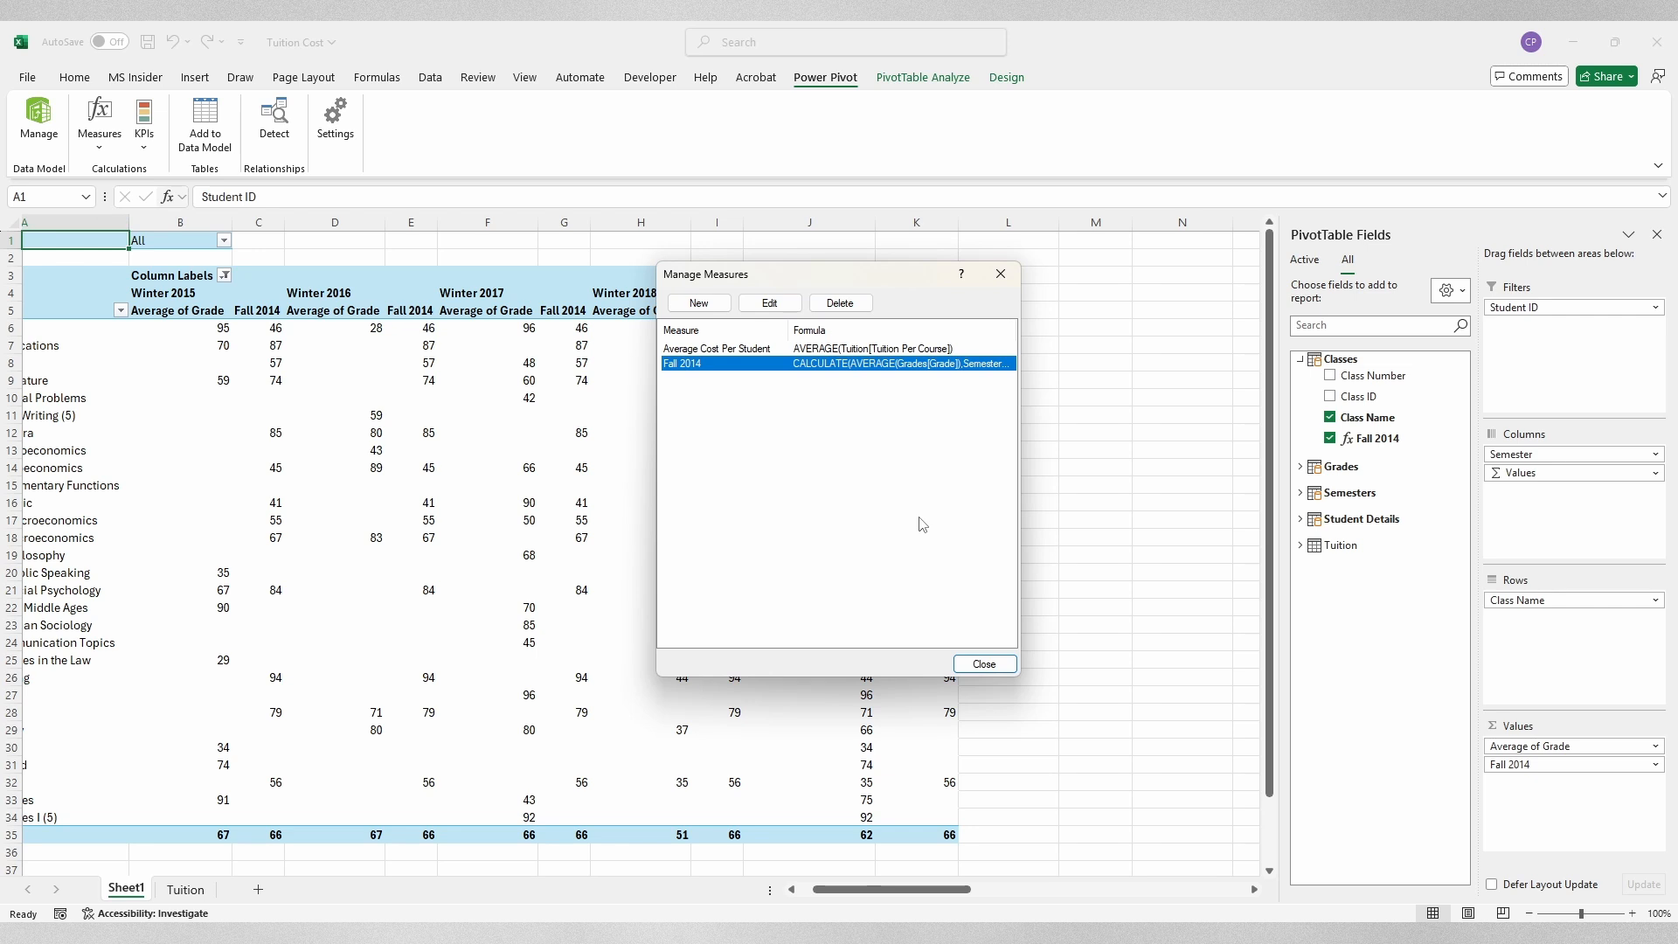
click(769, 302)
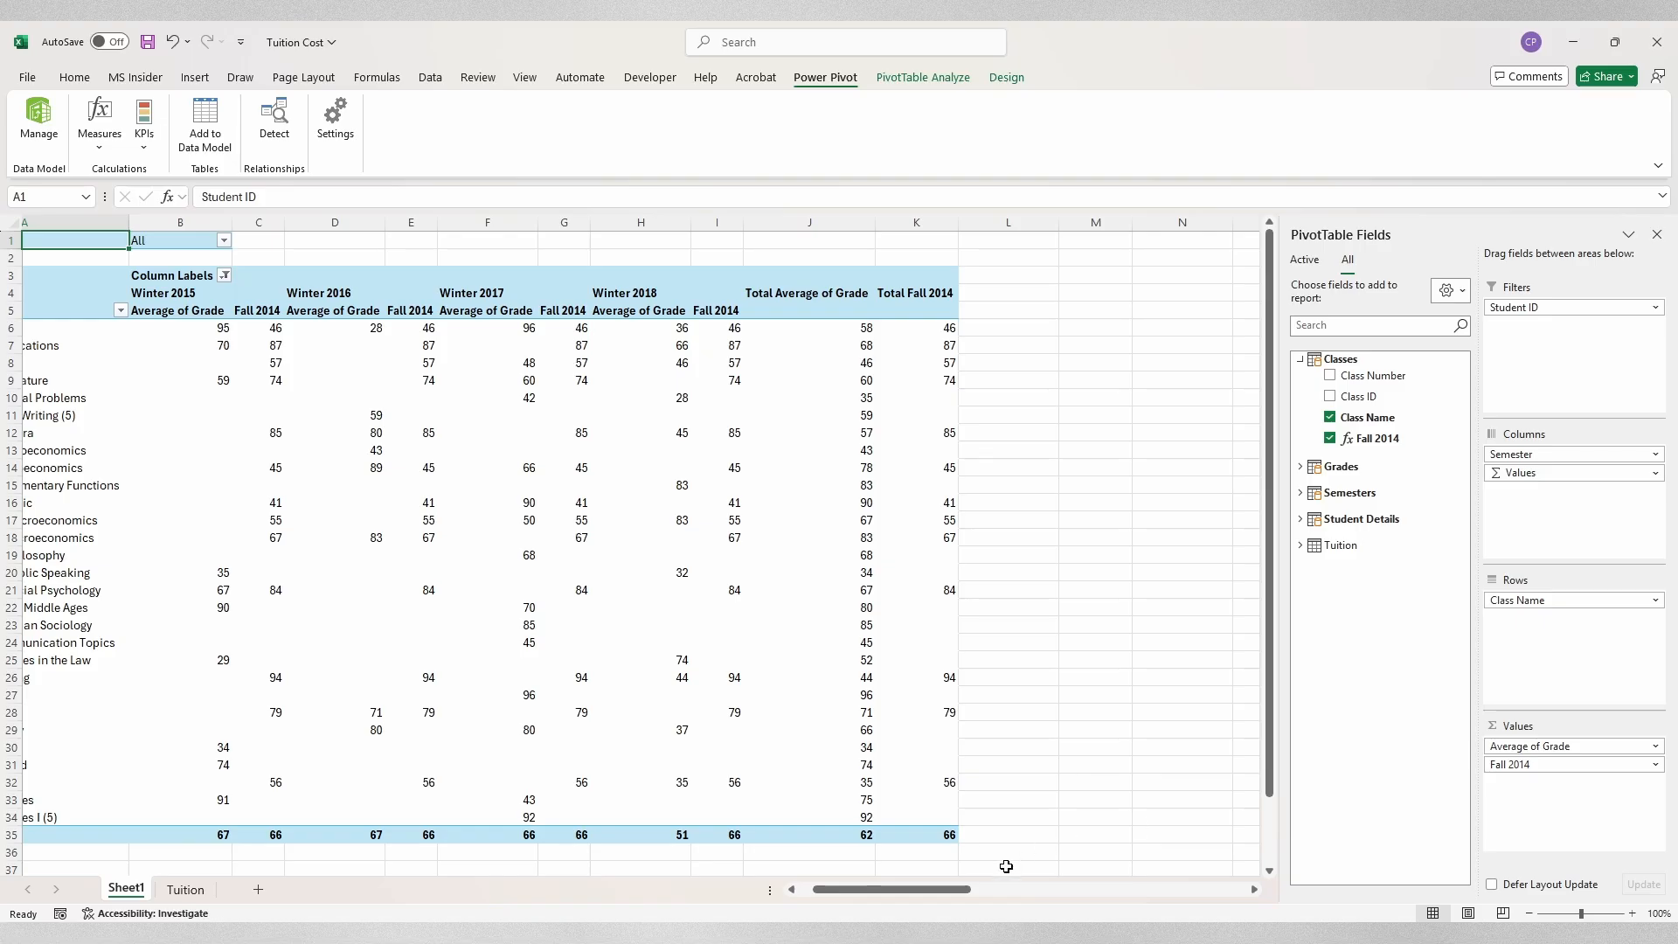
Step: Create a KPI on the Fall 2014 measure with absolute target 100 and 40/80 thresholds
drag(955, 902, 872, 899)
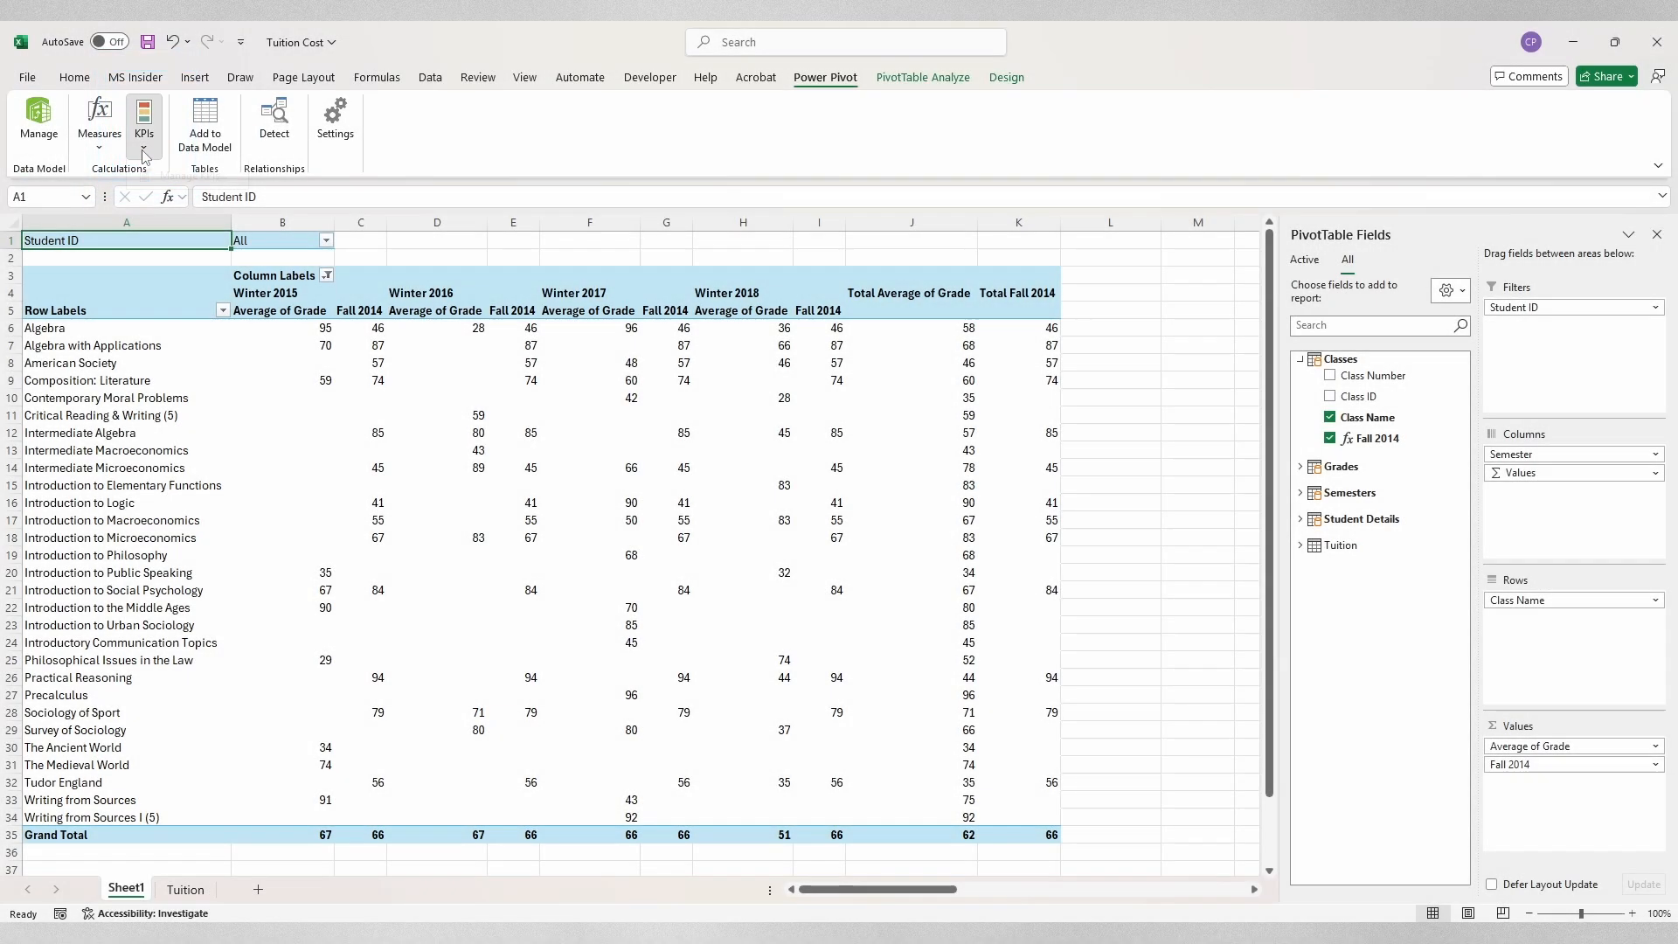
click(145, 149)
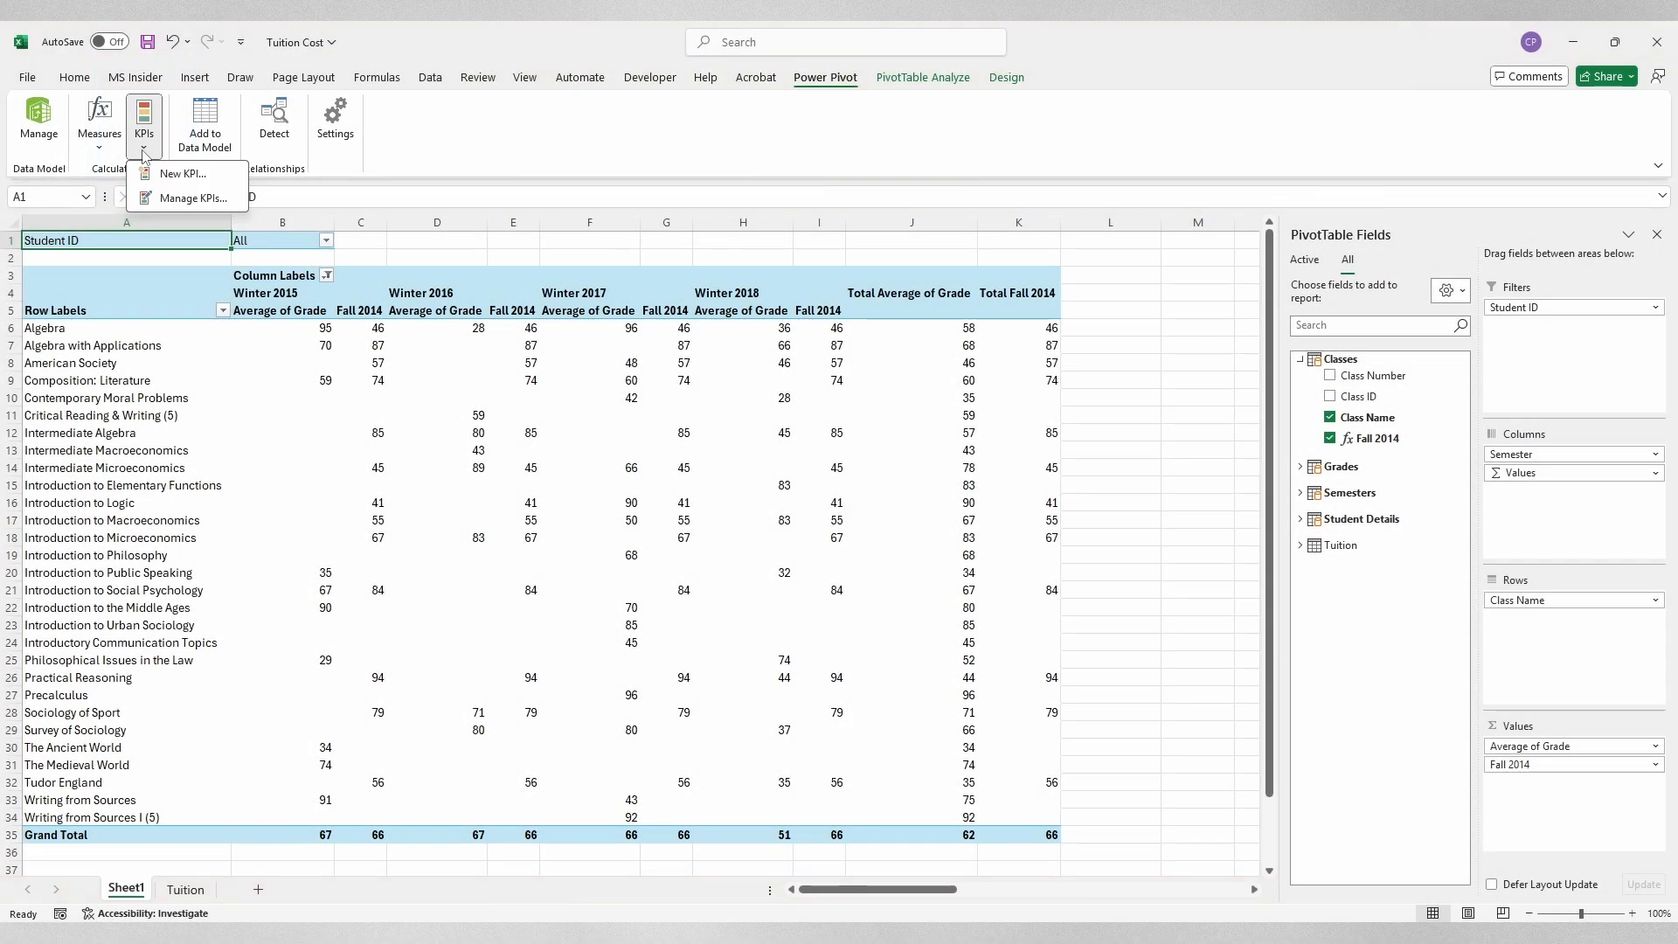
click(186, 180)
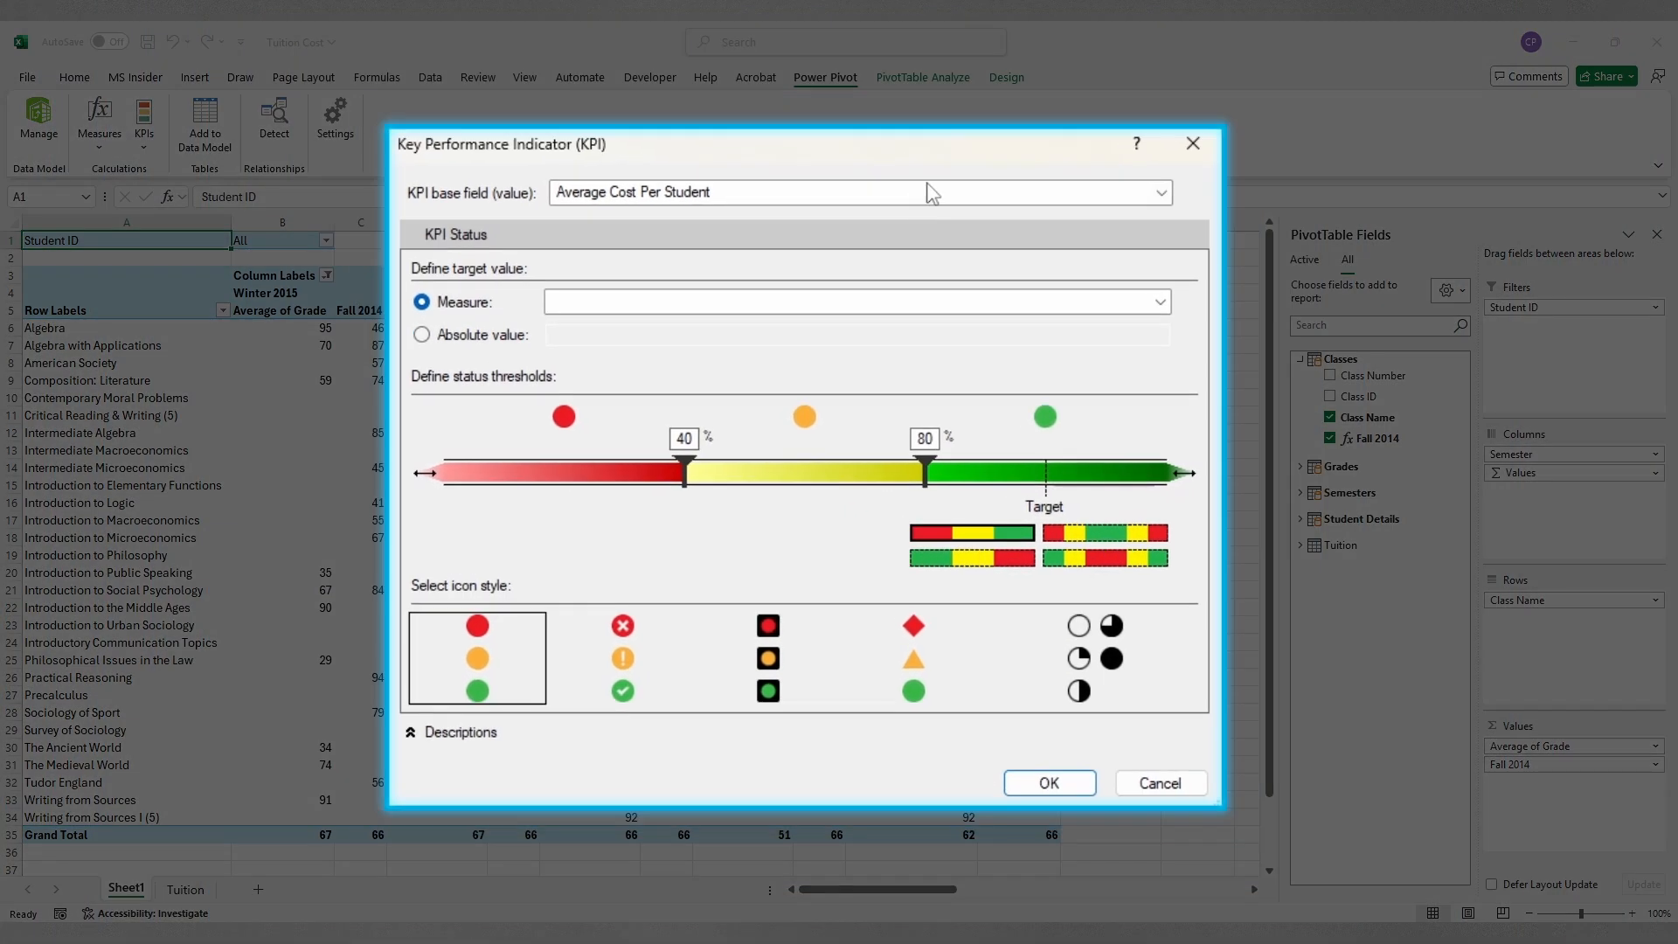
click(1152, 197)
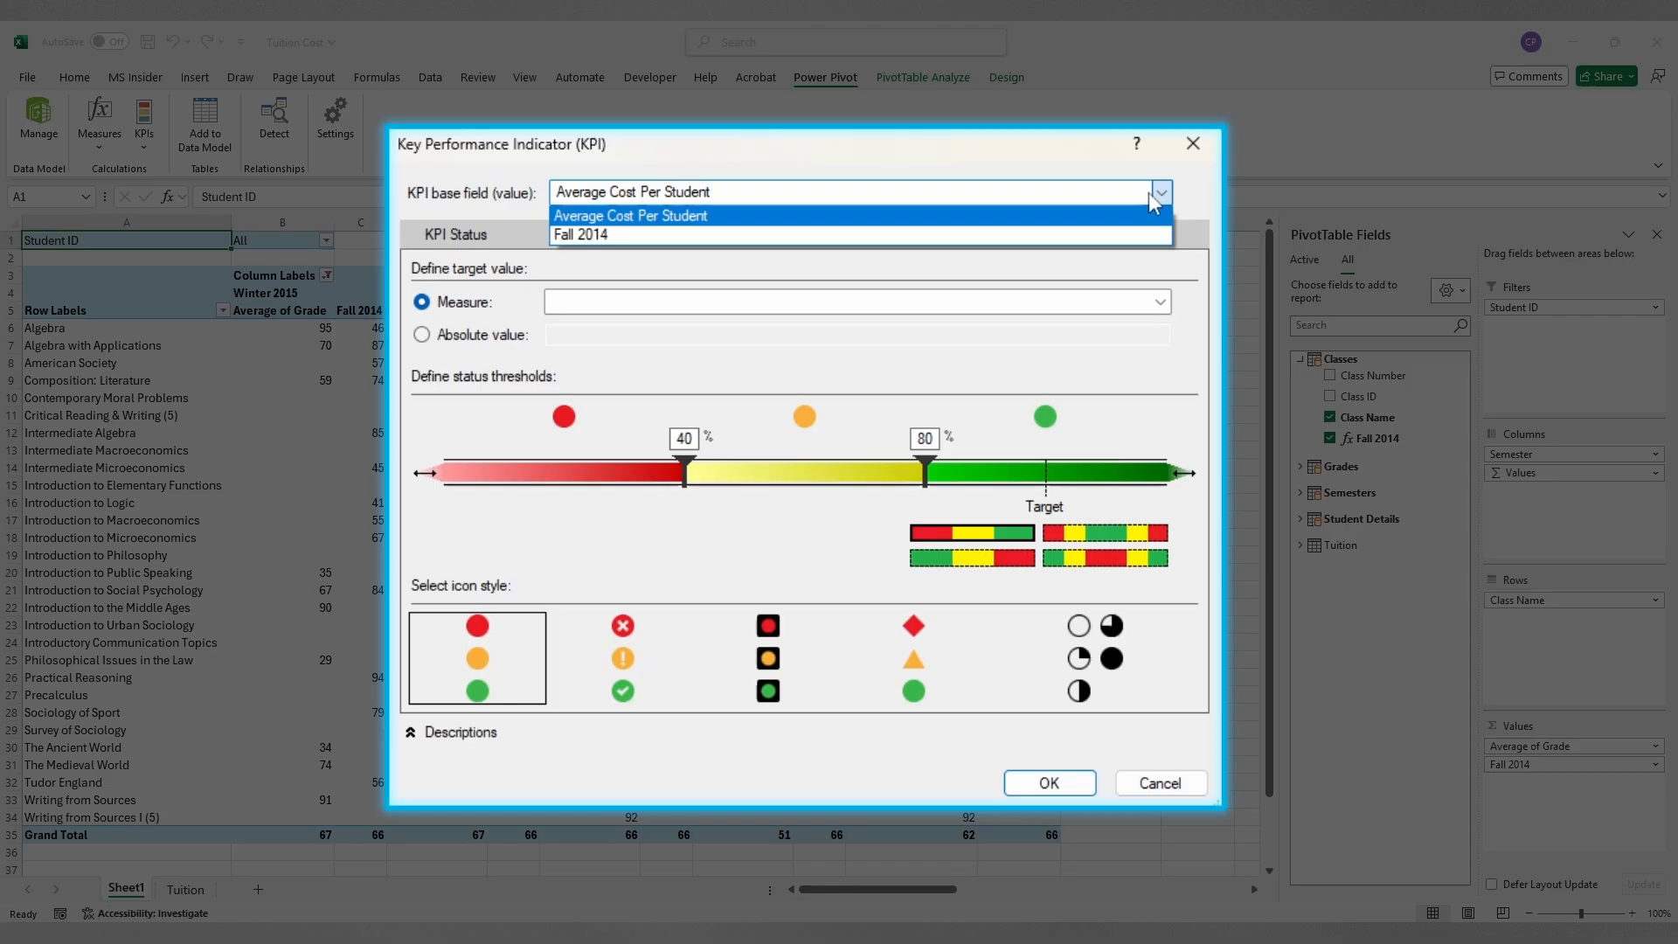
click(866, 234)
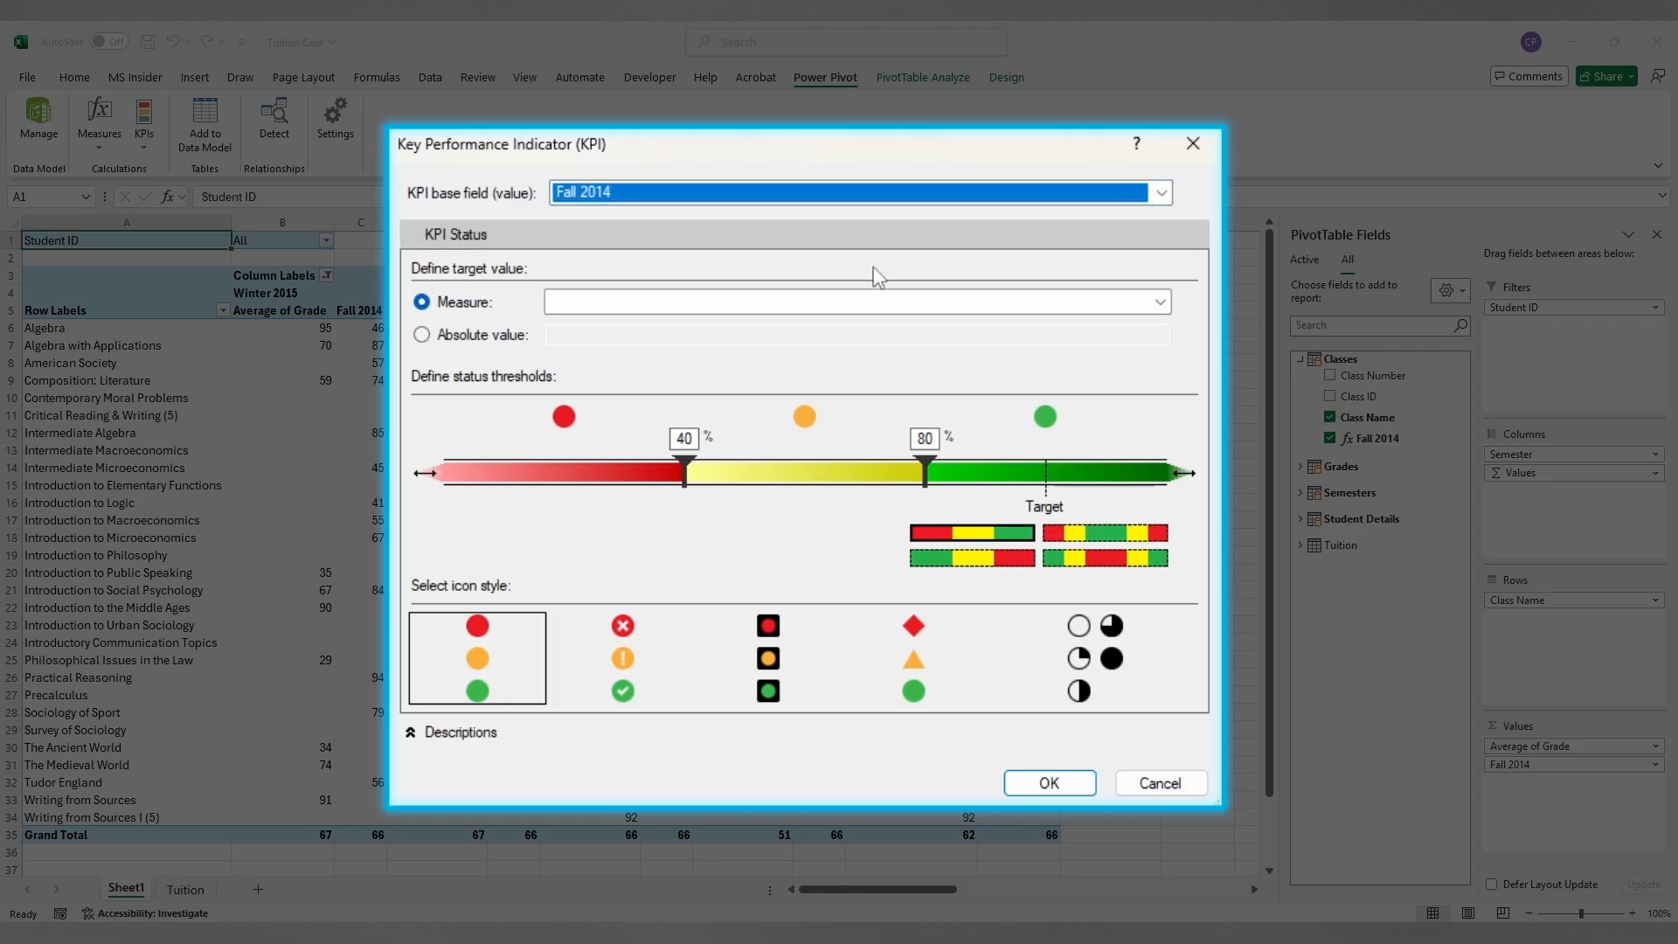
click(423, 336)
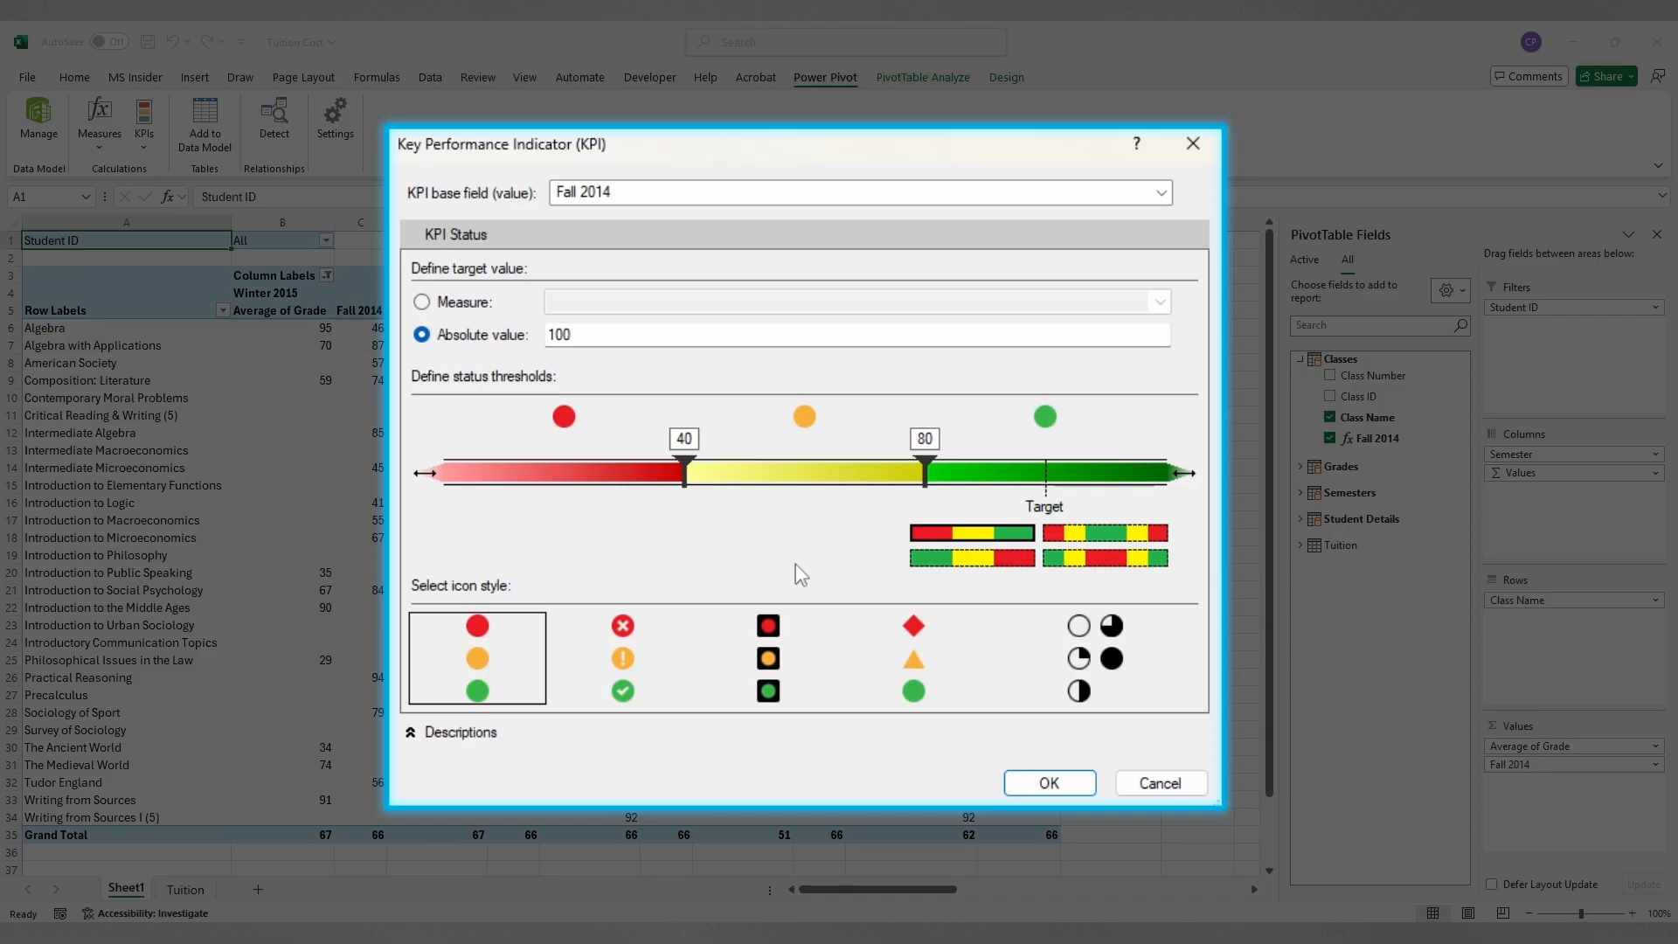
click(1049, 783)
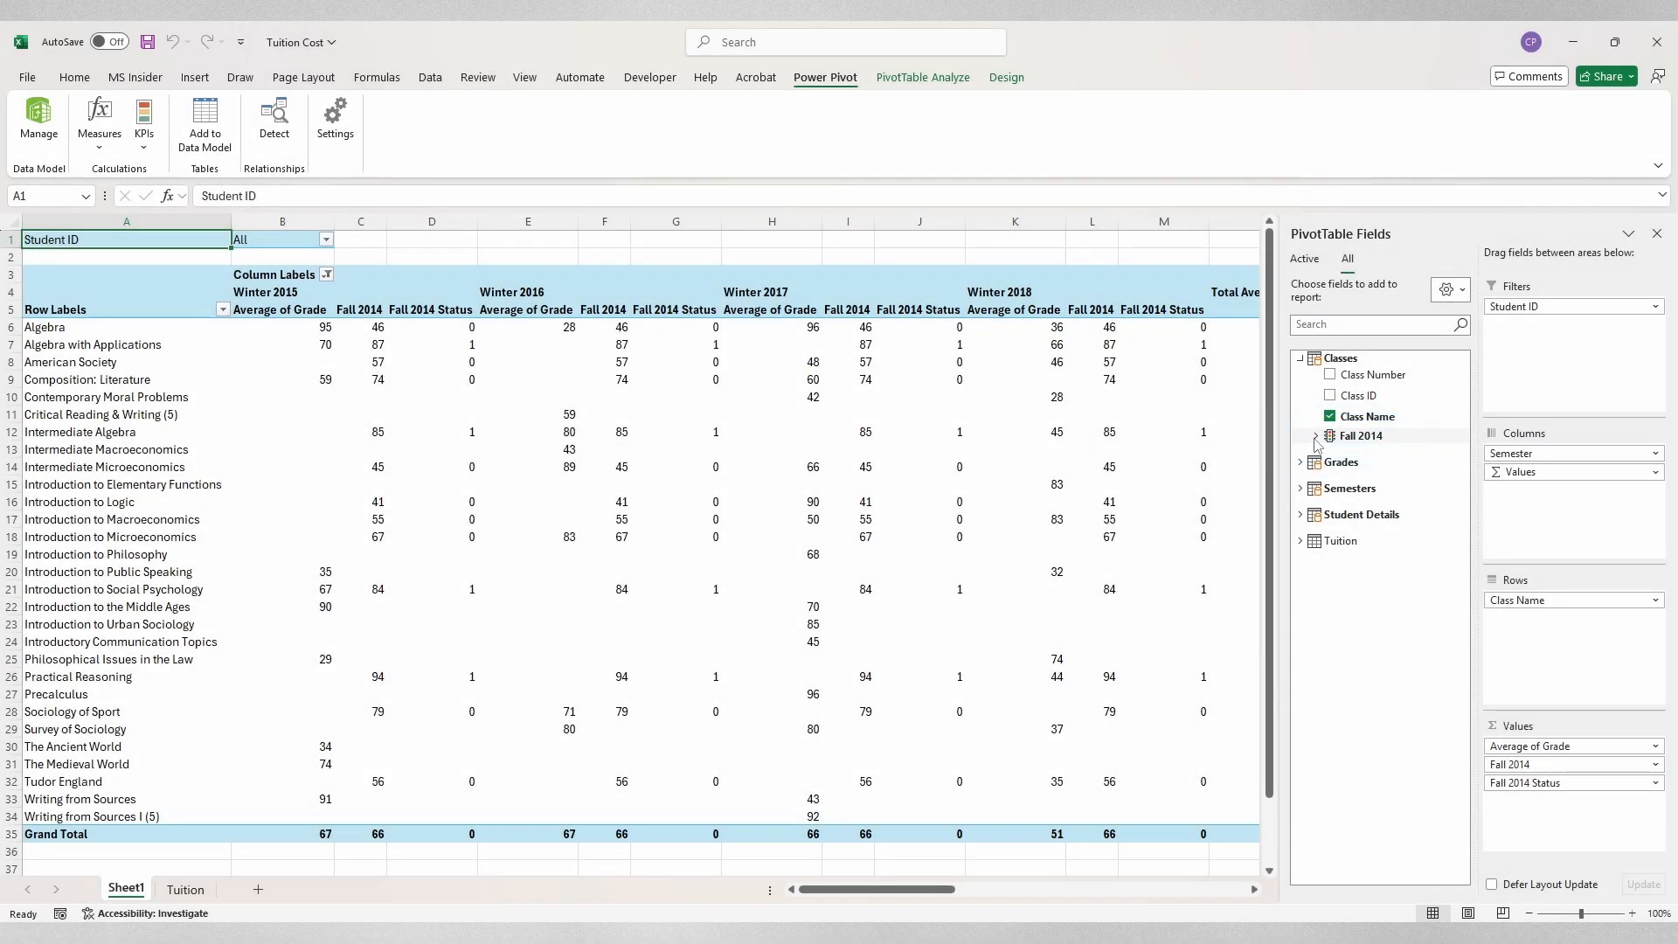
Step: Remove and re-add the Fall 2014 KPI Status field so it shows circle icons
click(1317, 435)
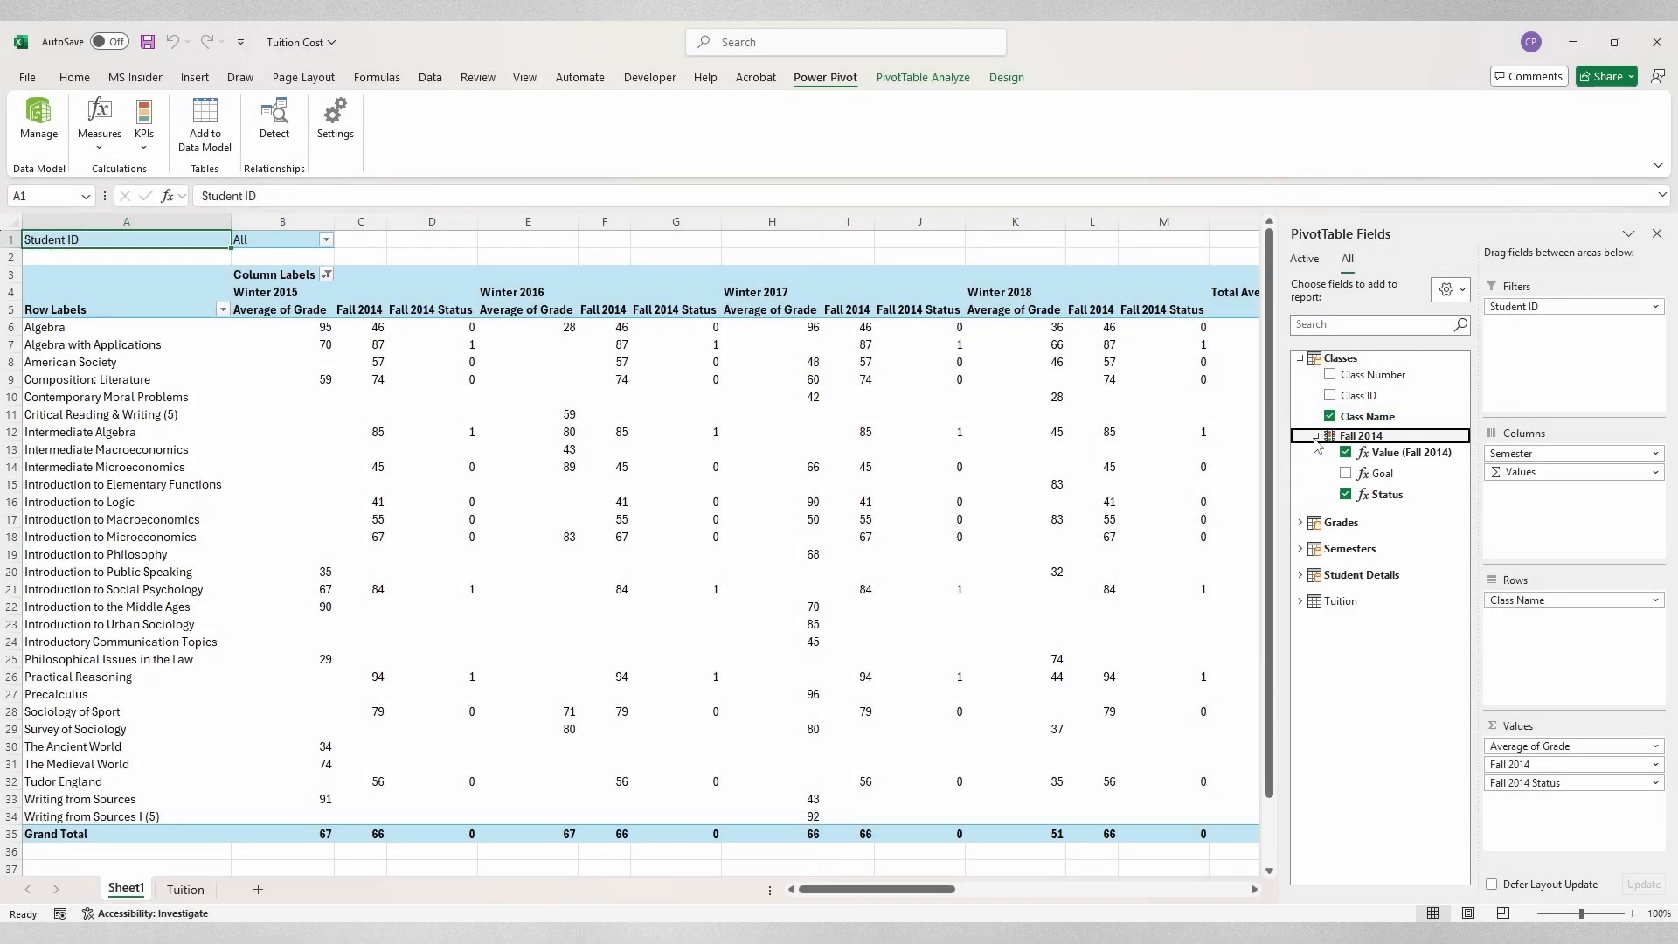
click(1346, 495)
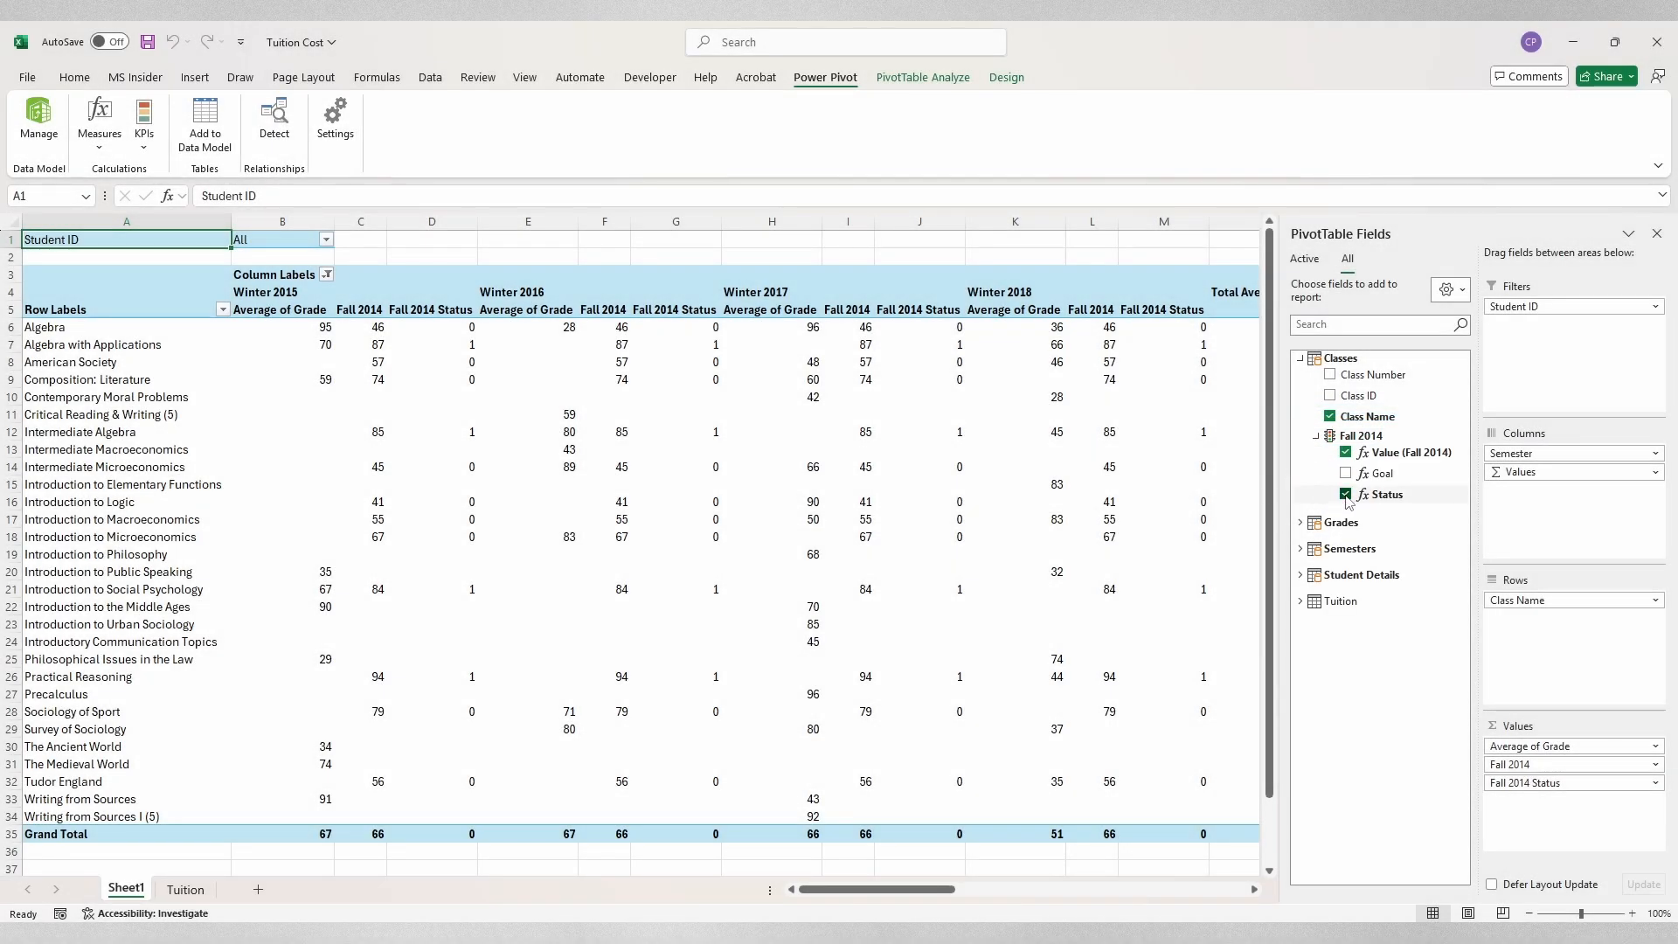
click(1300, 360)
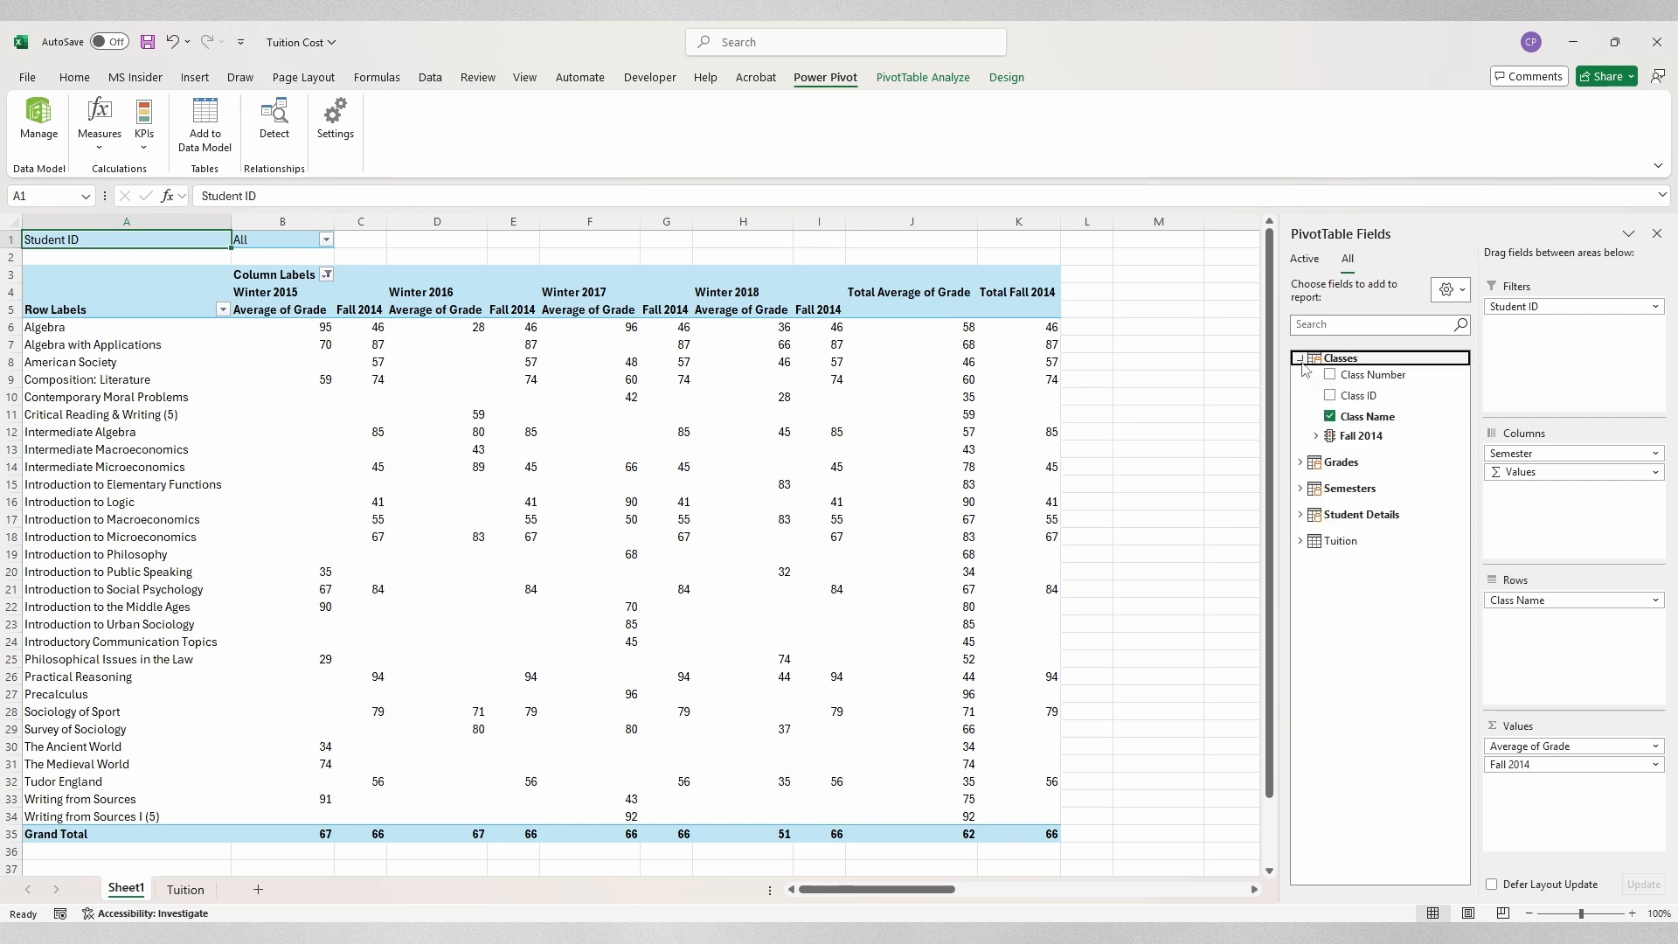
click(1317, 436)
click(1346, 495)
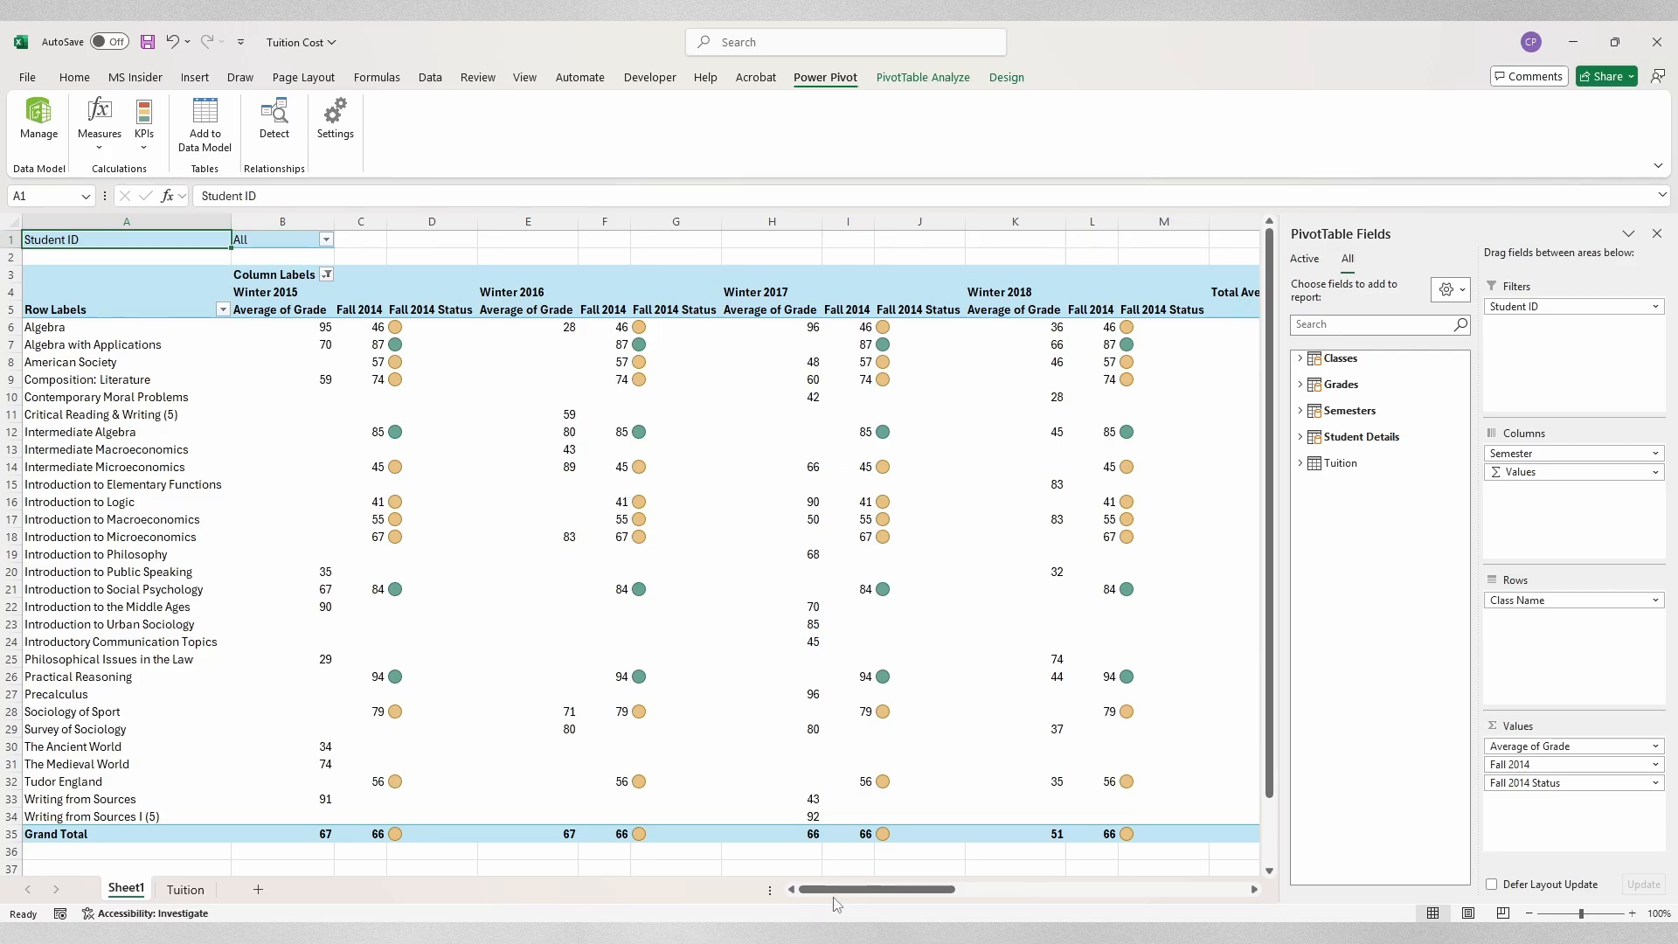
drag(845, 892, 879, 899)
drag(892, 897, 897, 898)
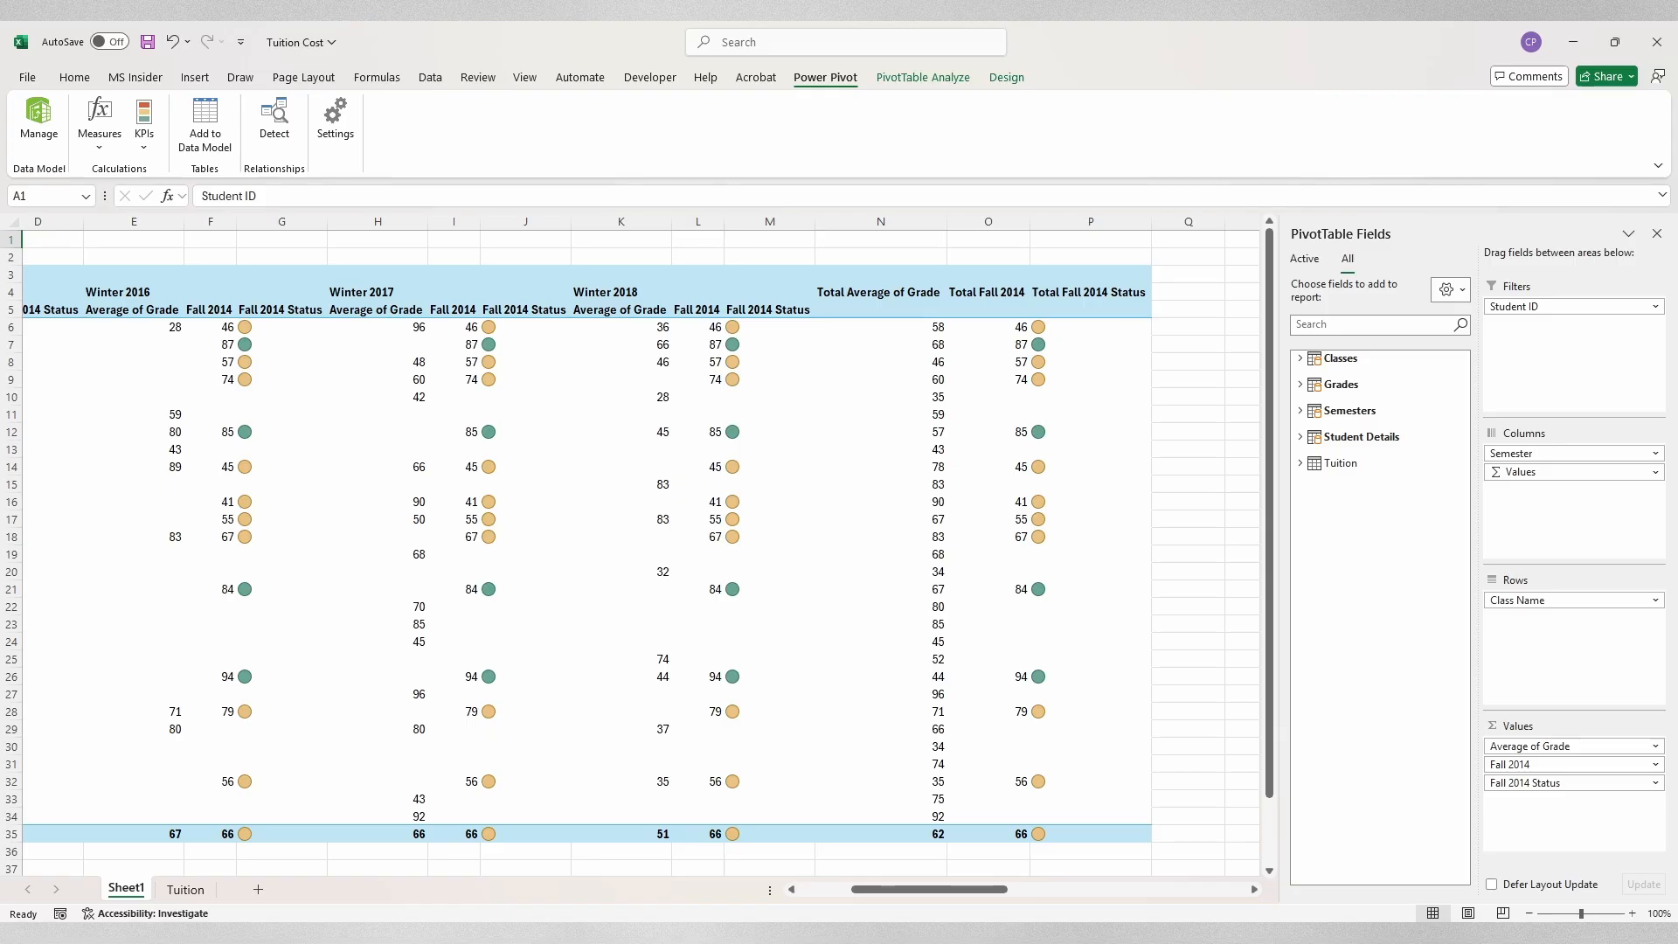
Step: Uncheck the Fall 2014 Value and Status fields under Classes in the field list
click(1302, 359)
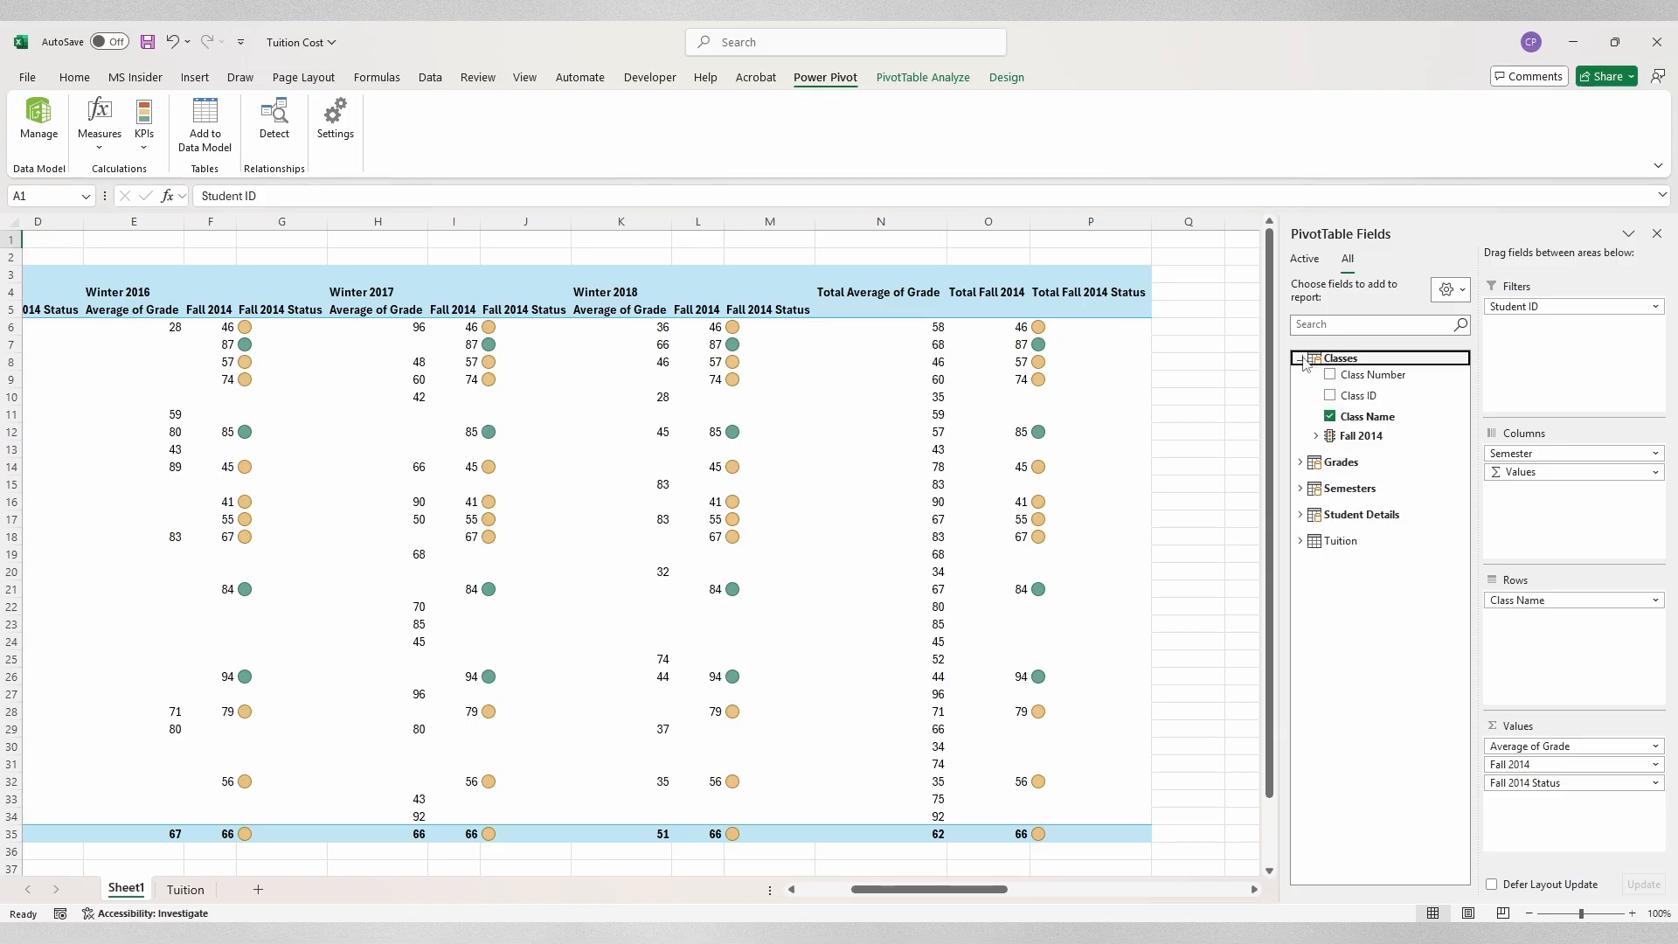
click(1316, 435)
click(1346, 453)
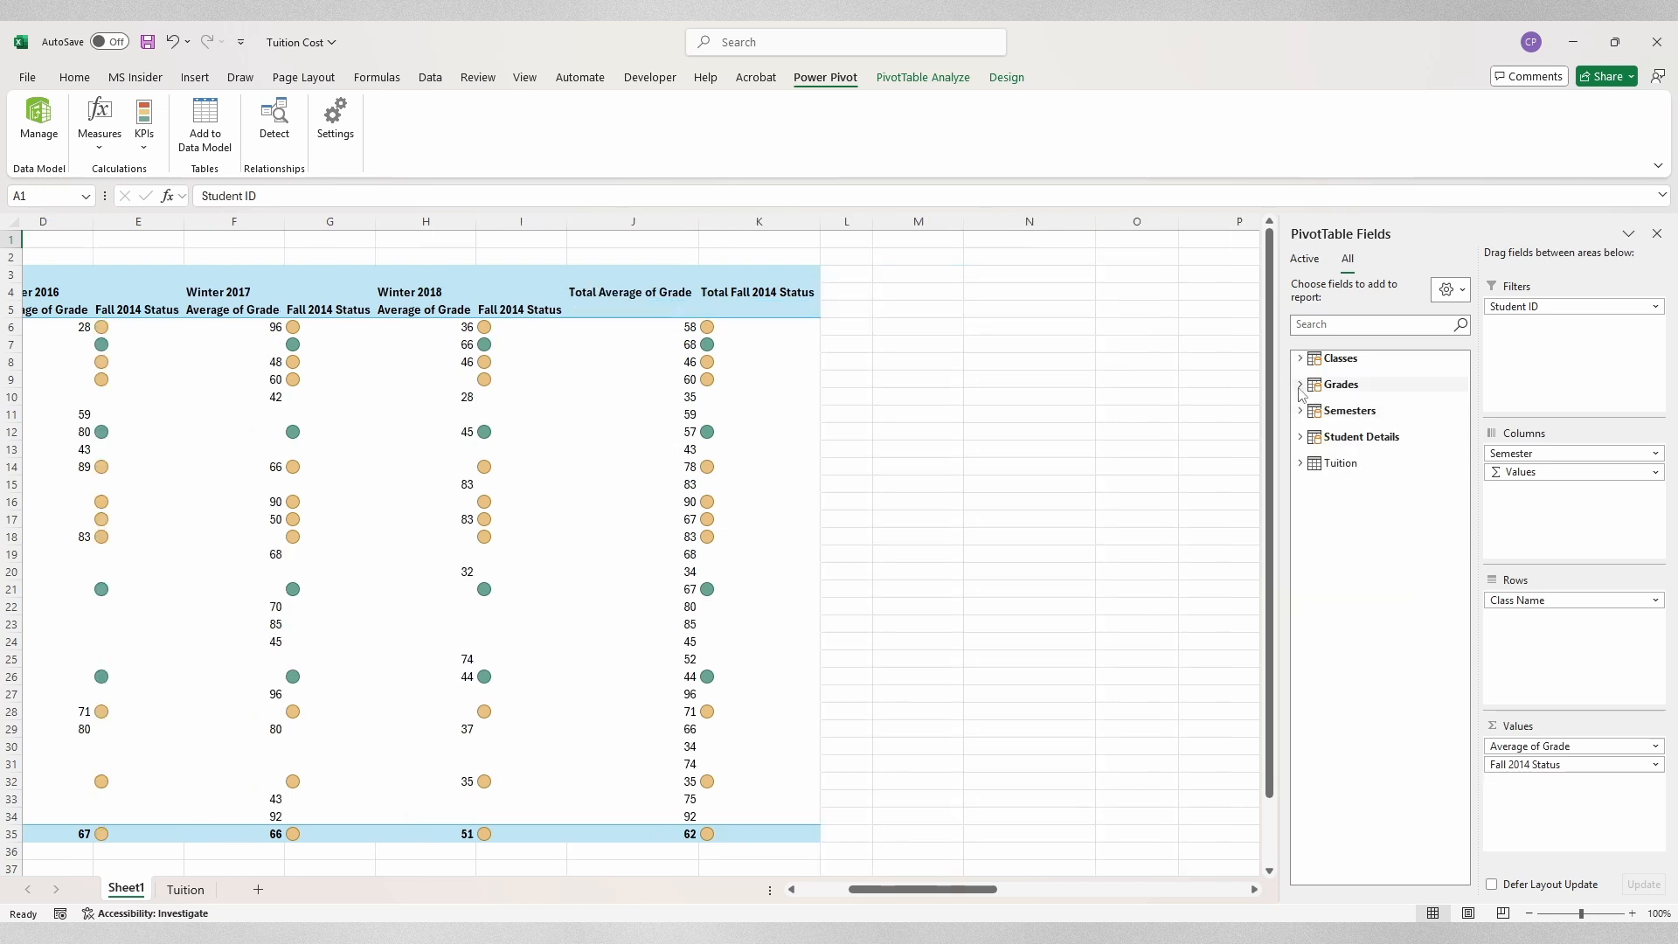
click(1317, 436)
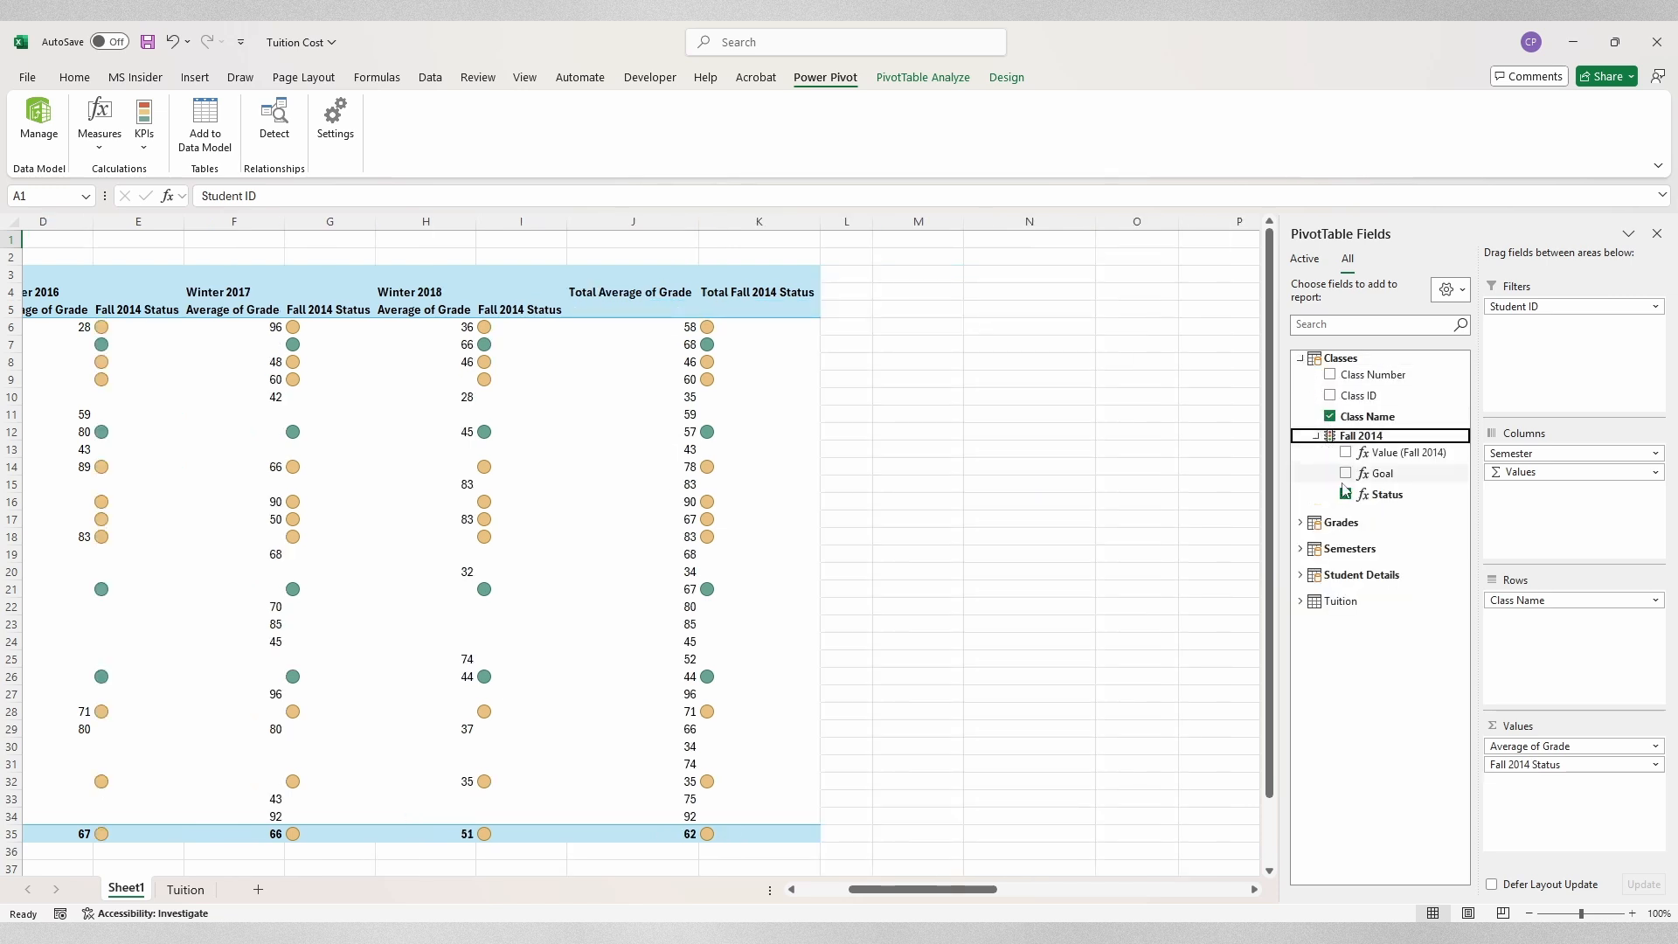
click(1344, 496)
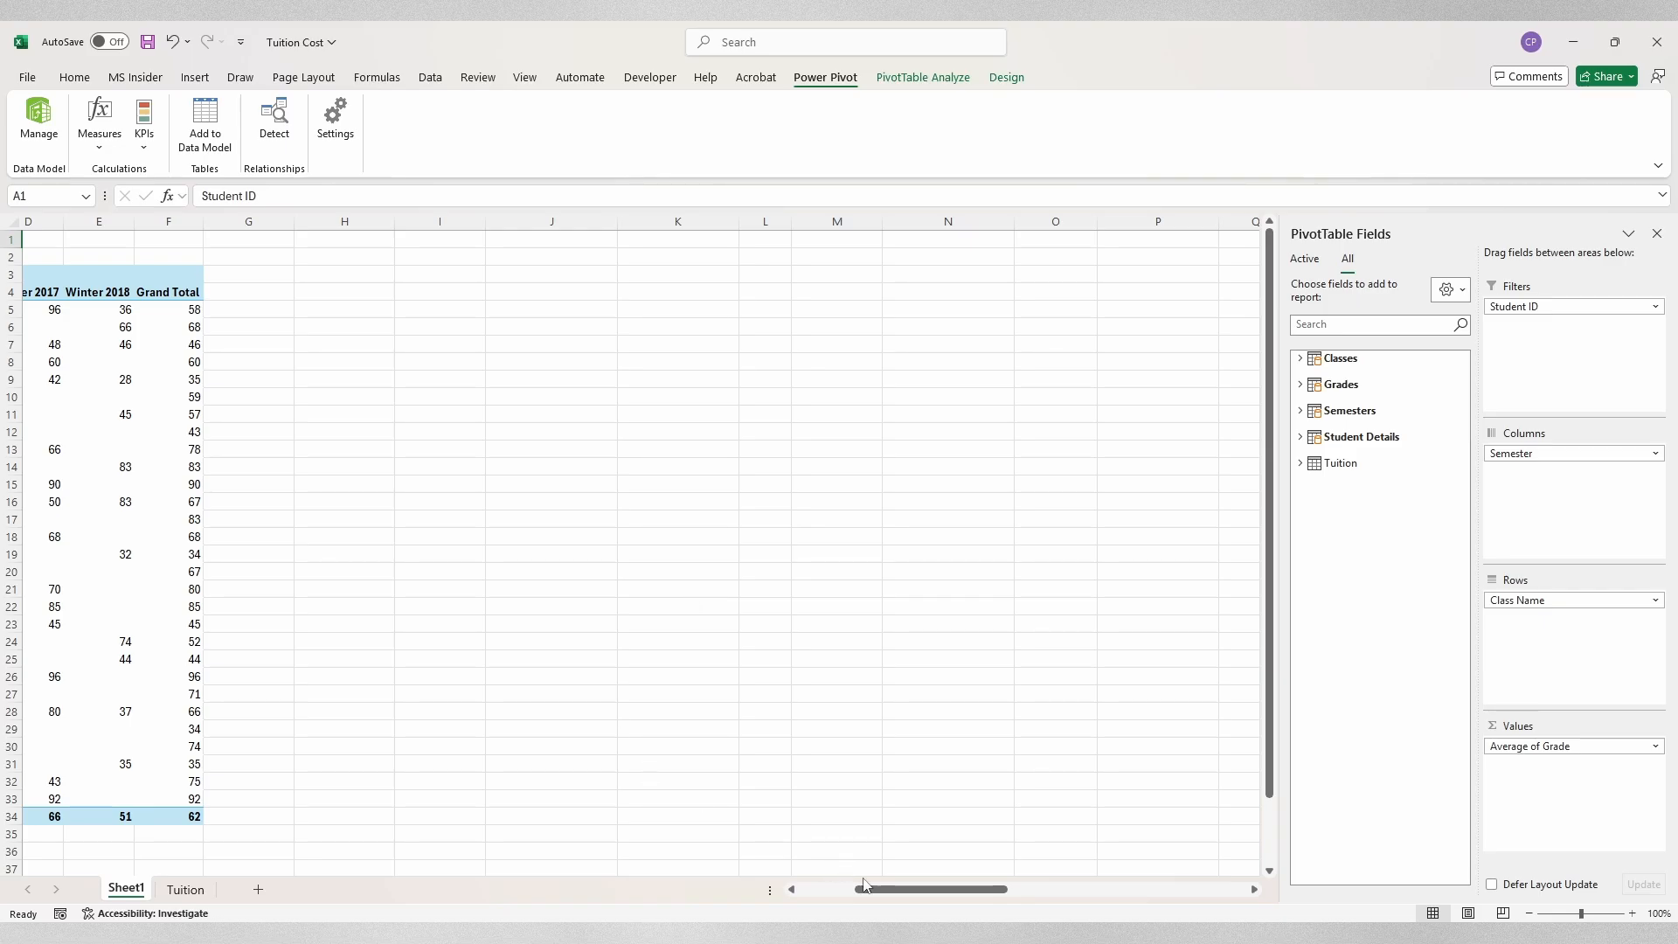
drag(868, 889, 811, 889)
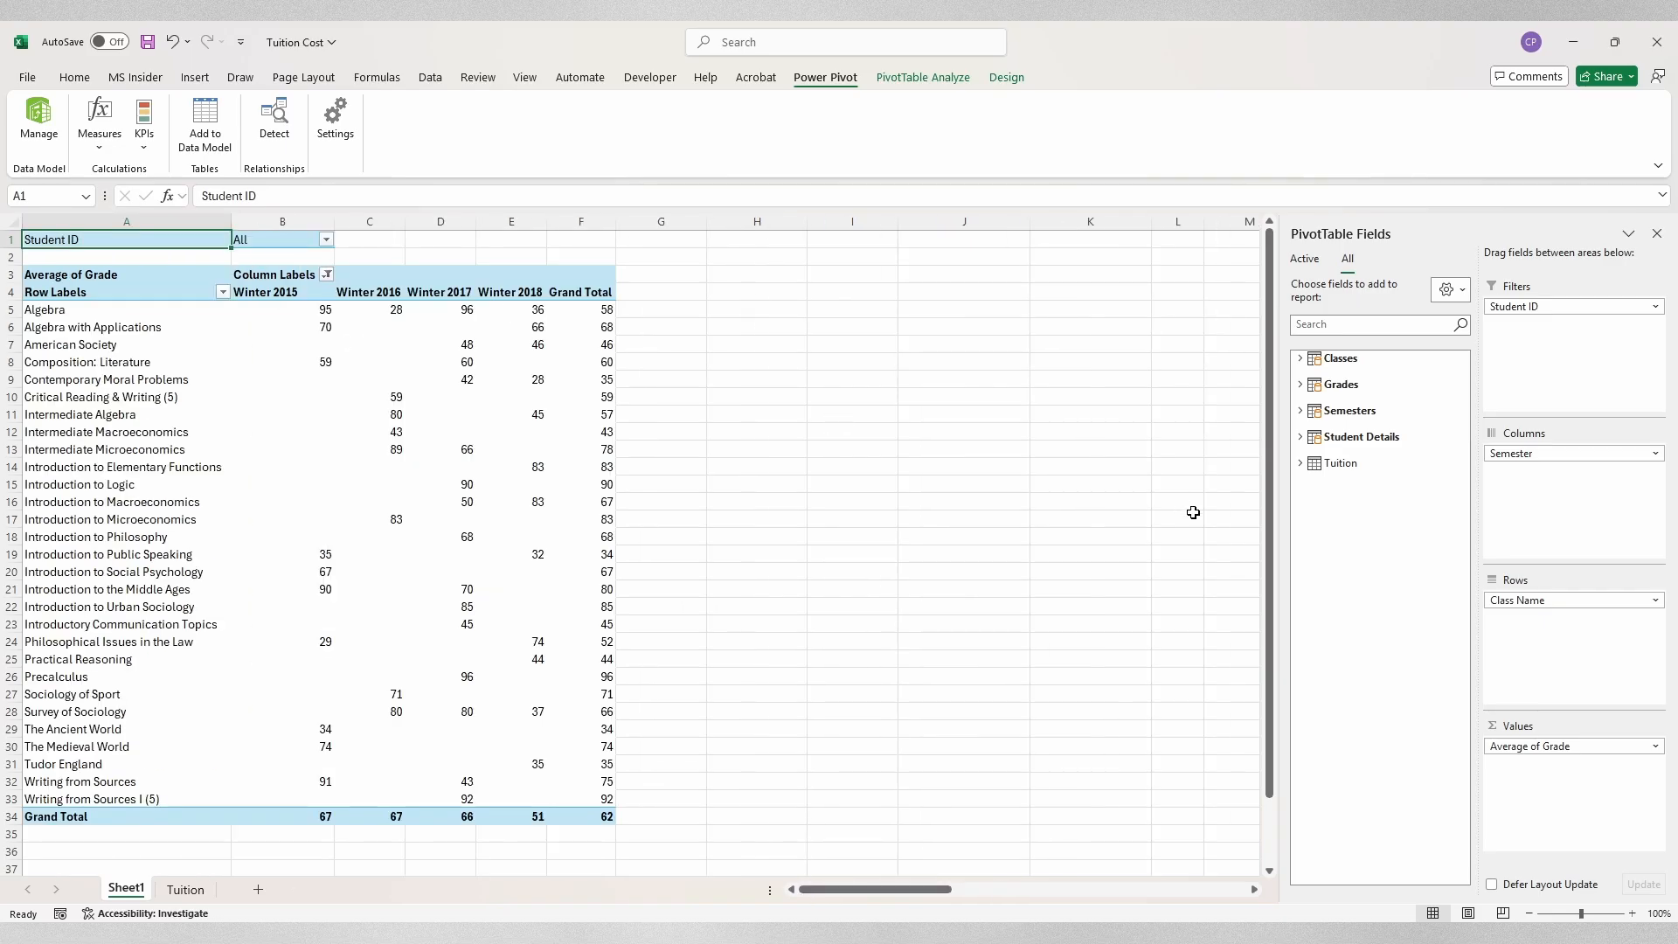